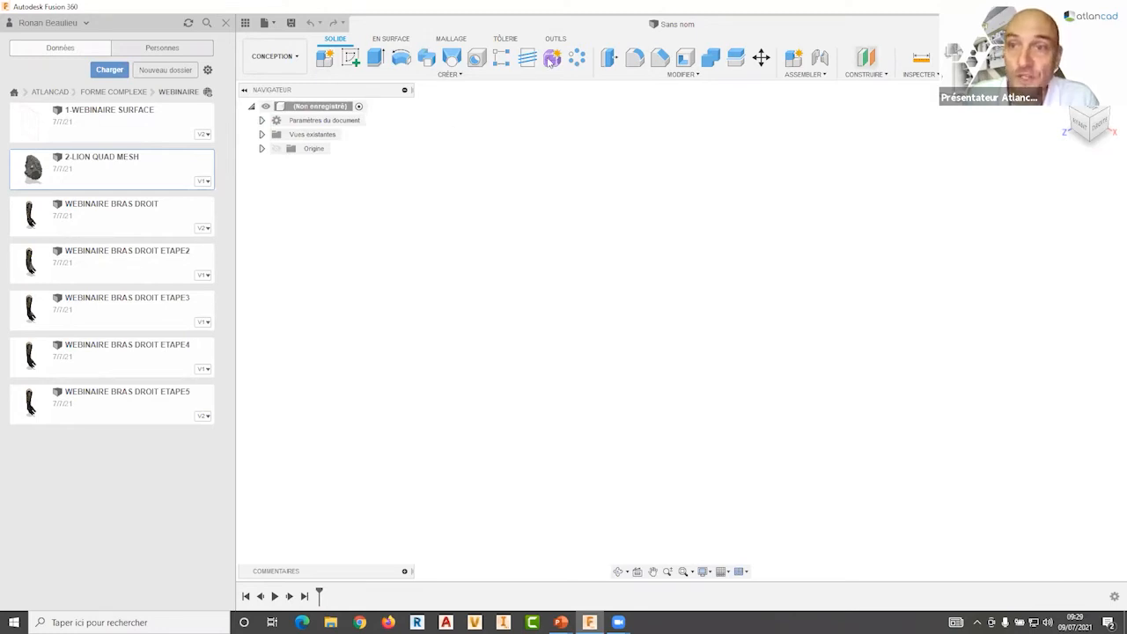
click(388, 40)
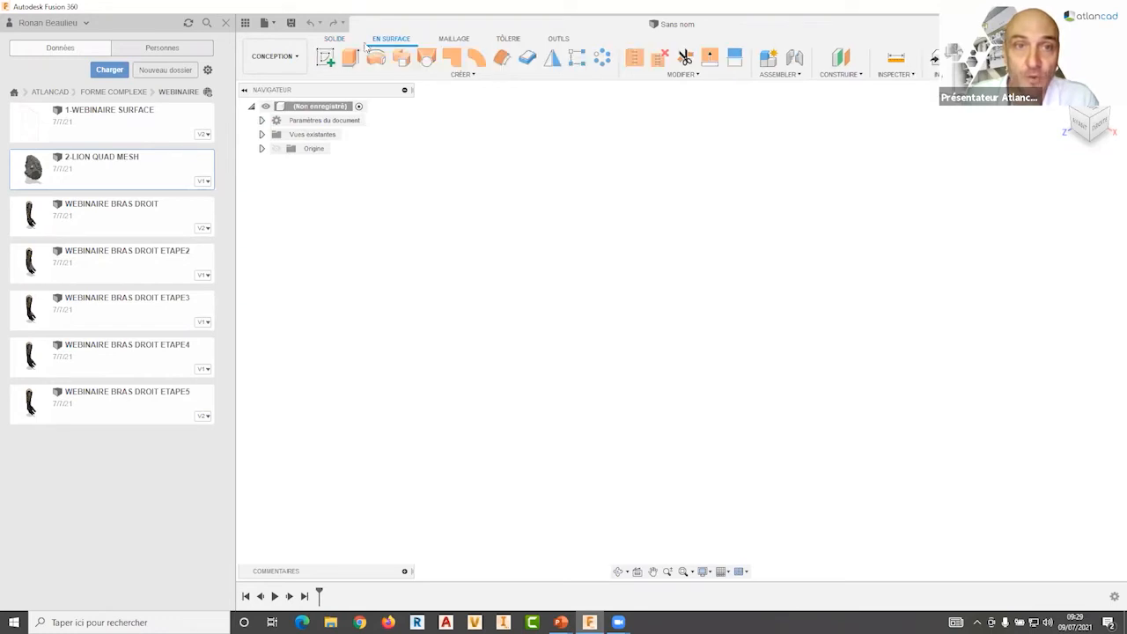
click(461, 74)
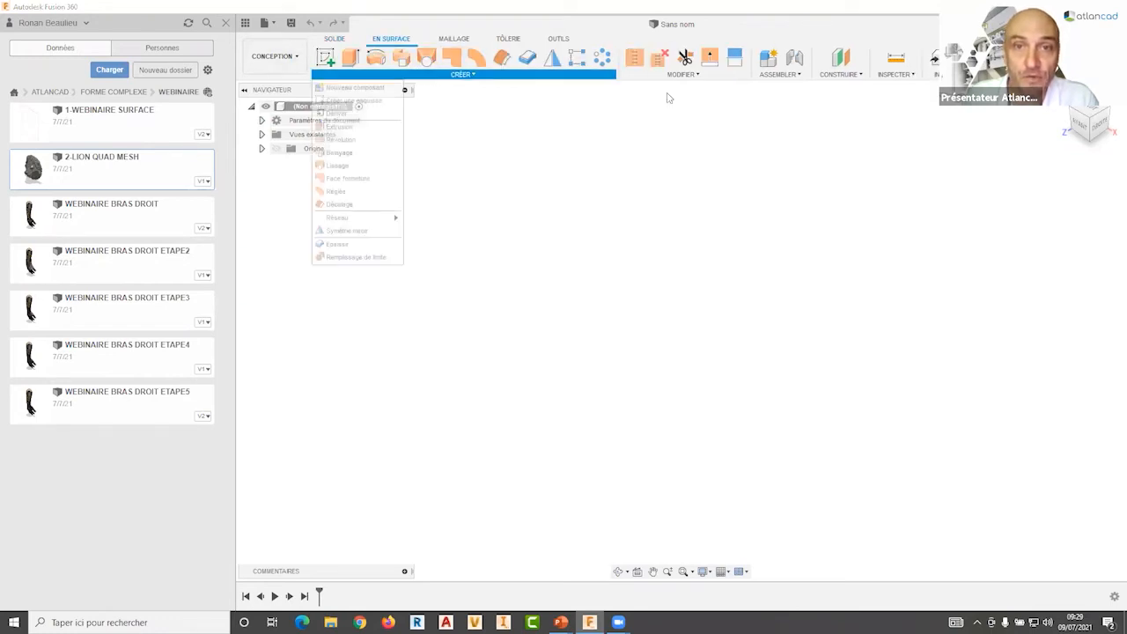
click(682, 74)
click(683, 74)
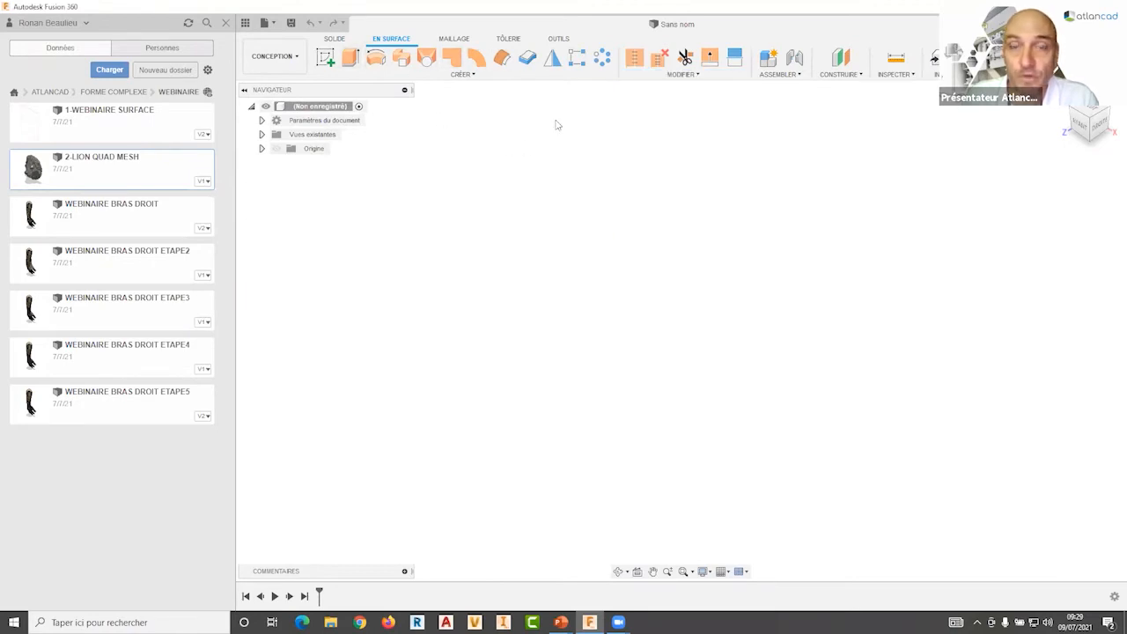
click(455, 39)
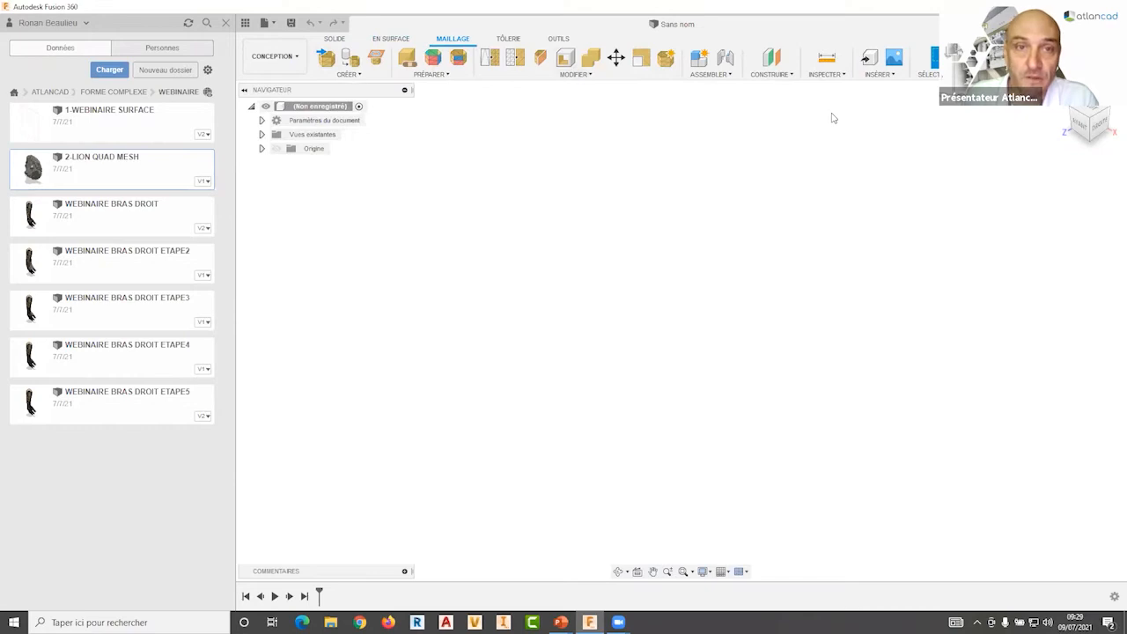
click(430, 74)
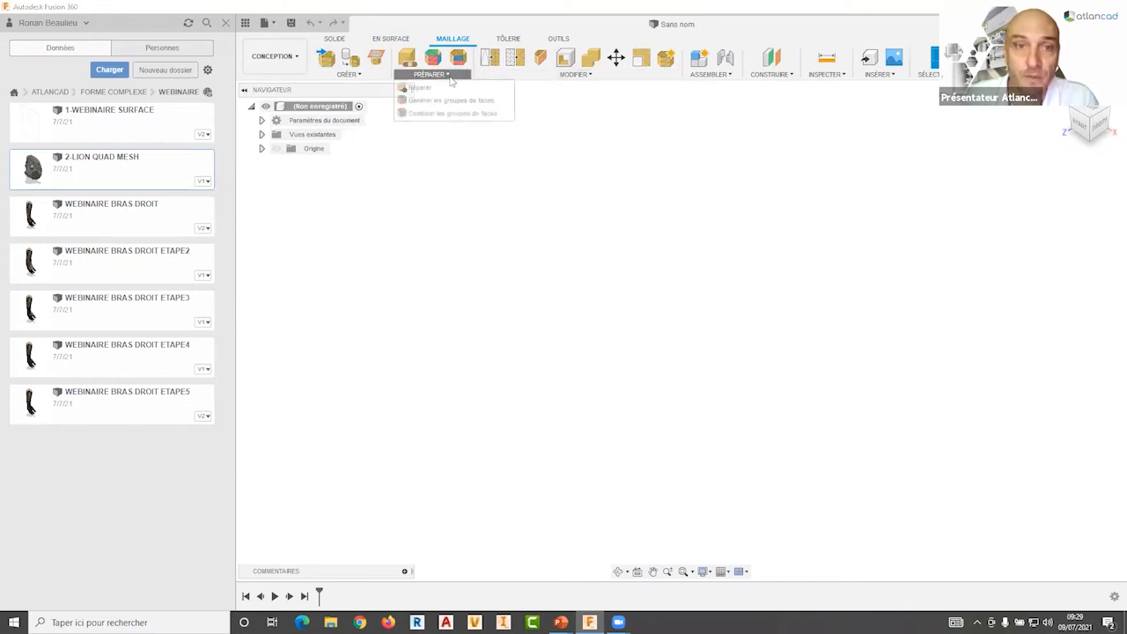
click(571, 75)
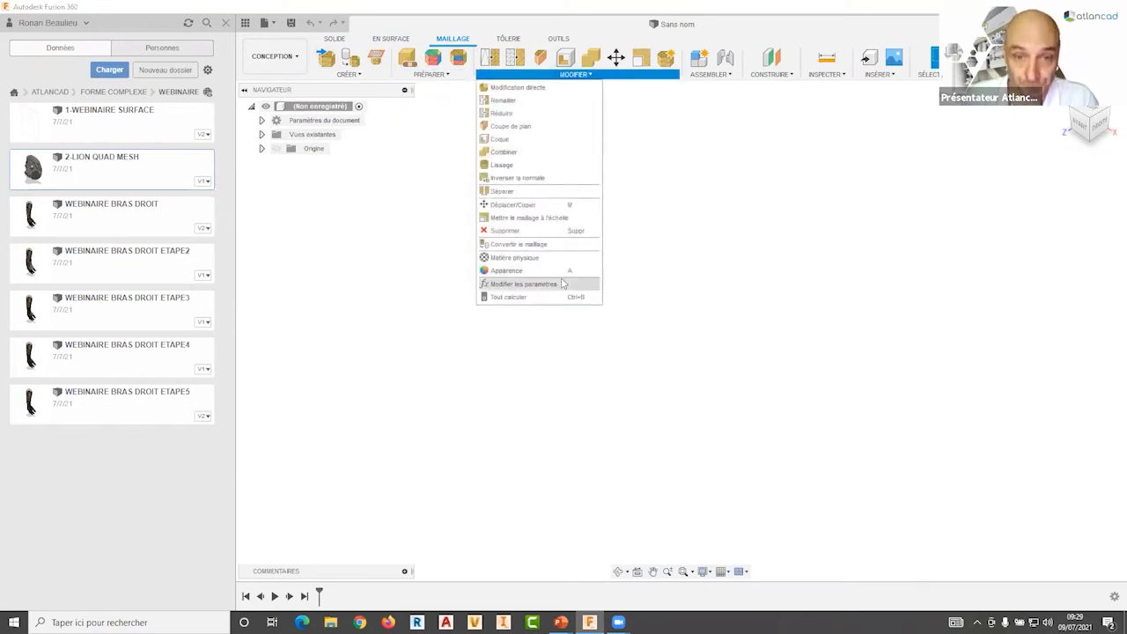
click(631, 242)
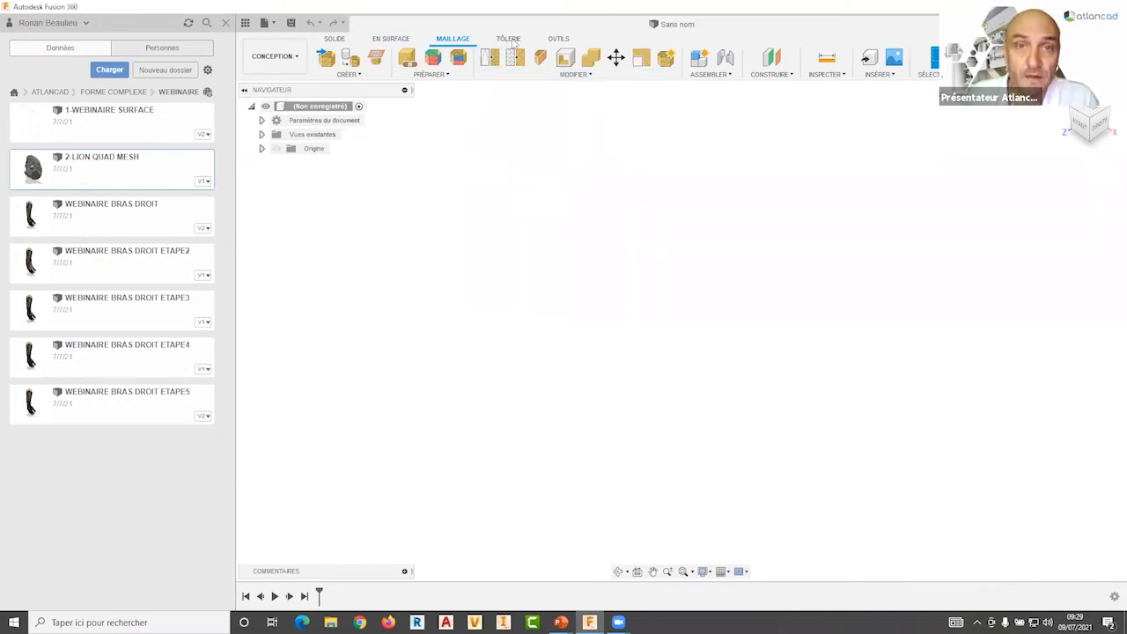
click(390, 39)
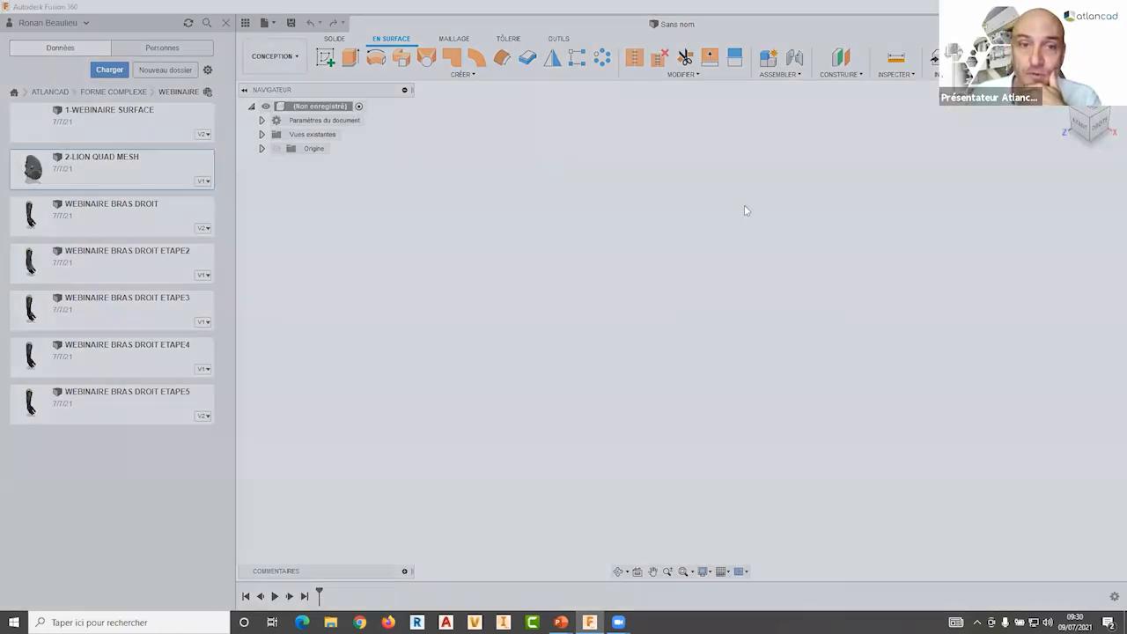
Step: Insert the image Croquis.png as a canvas on the XY plane
click(474, 415)
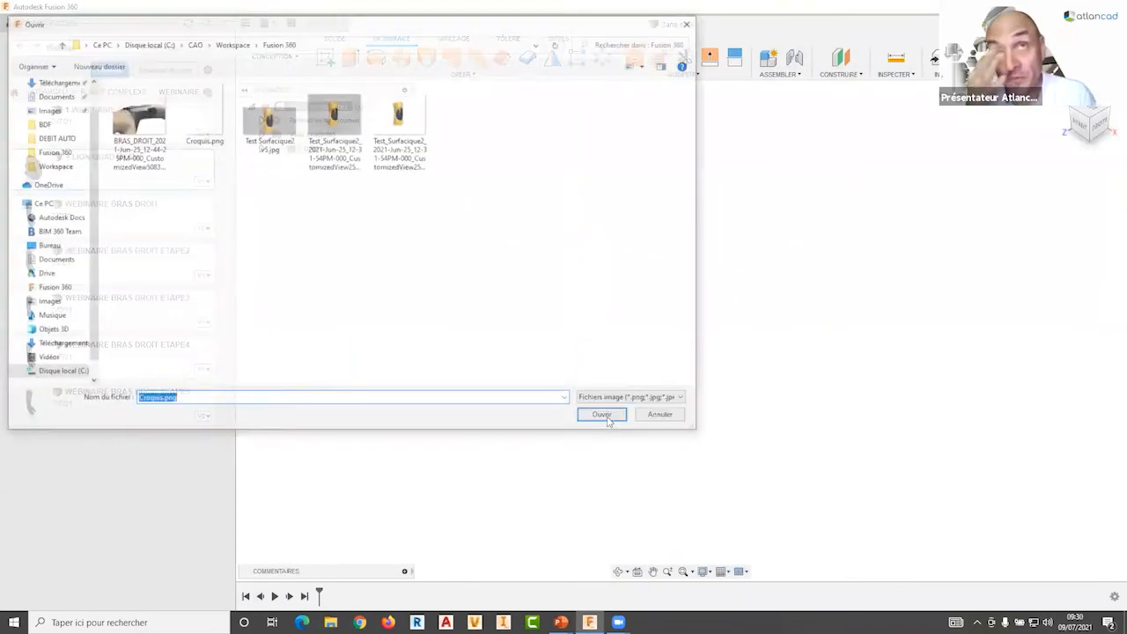
click(607, 420)
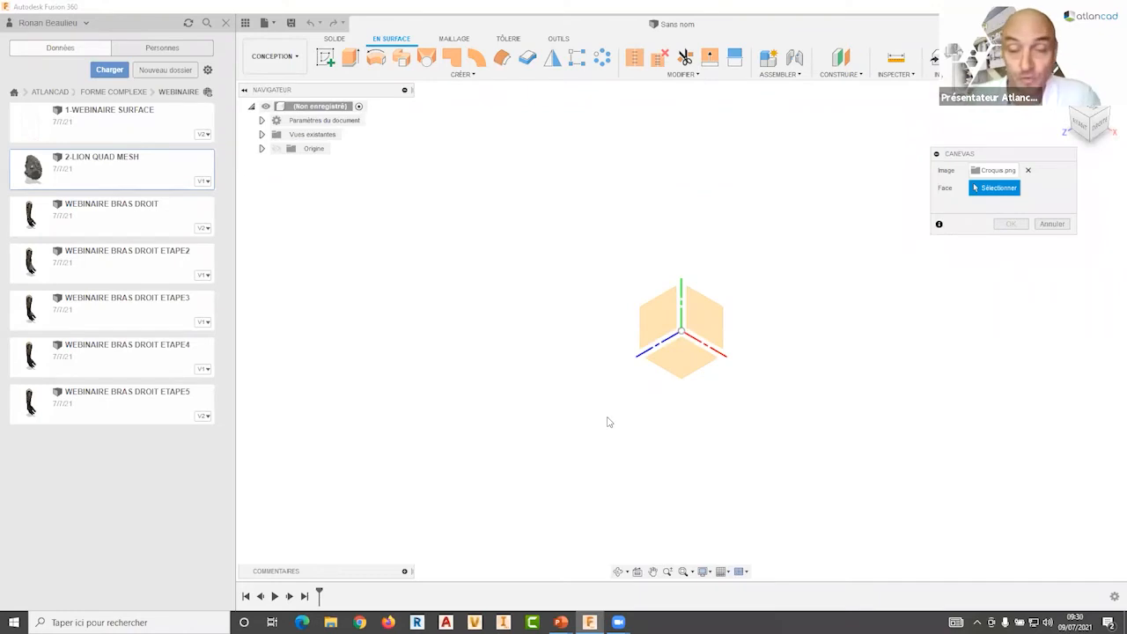
click(719, 320)
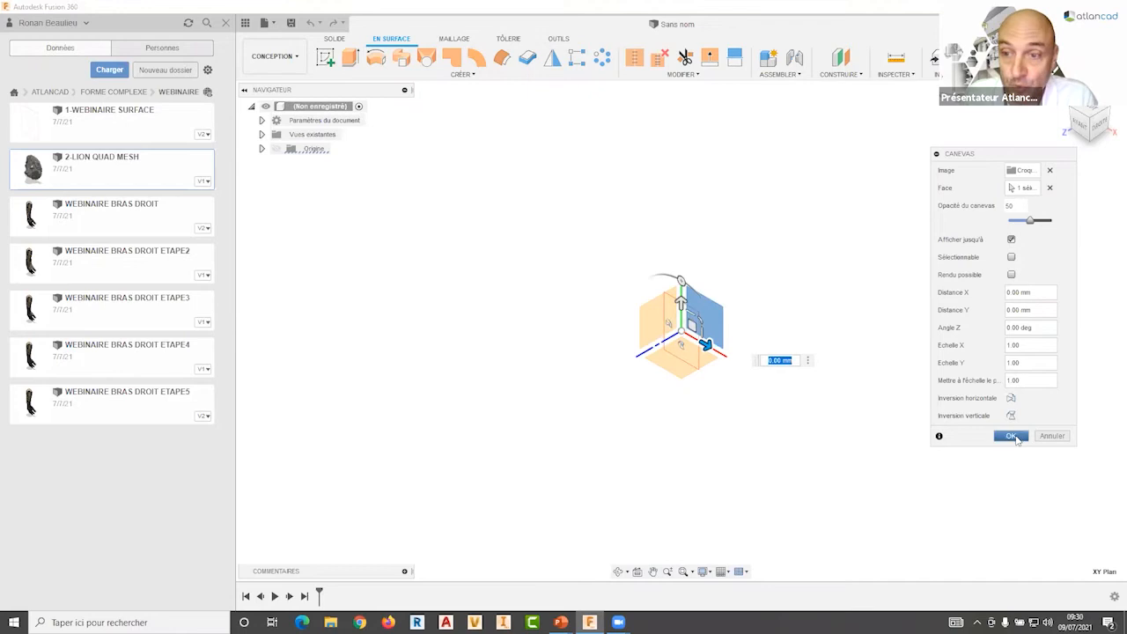
click(1010, 436)
Step: Calibrate the Croquis canvas between the bottom line and the upper edge of the drawn shape
scroll(678, 339, up, 4)
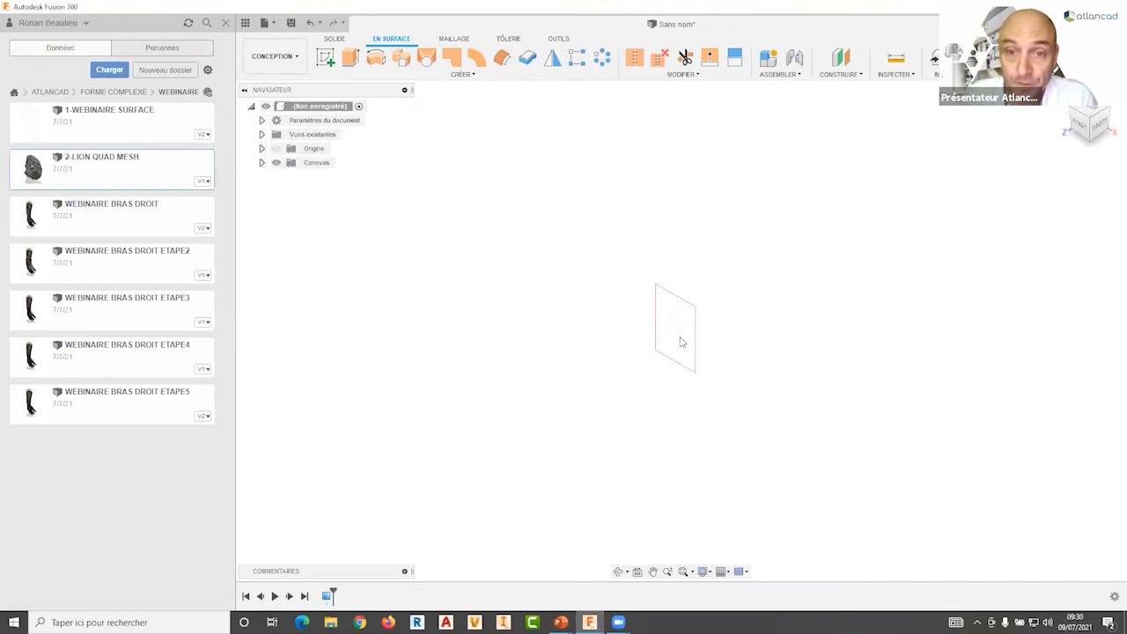
scroll(669, 335, up, 8)
middle_drag(562, 305, 488, 292)
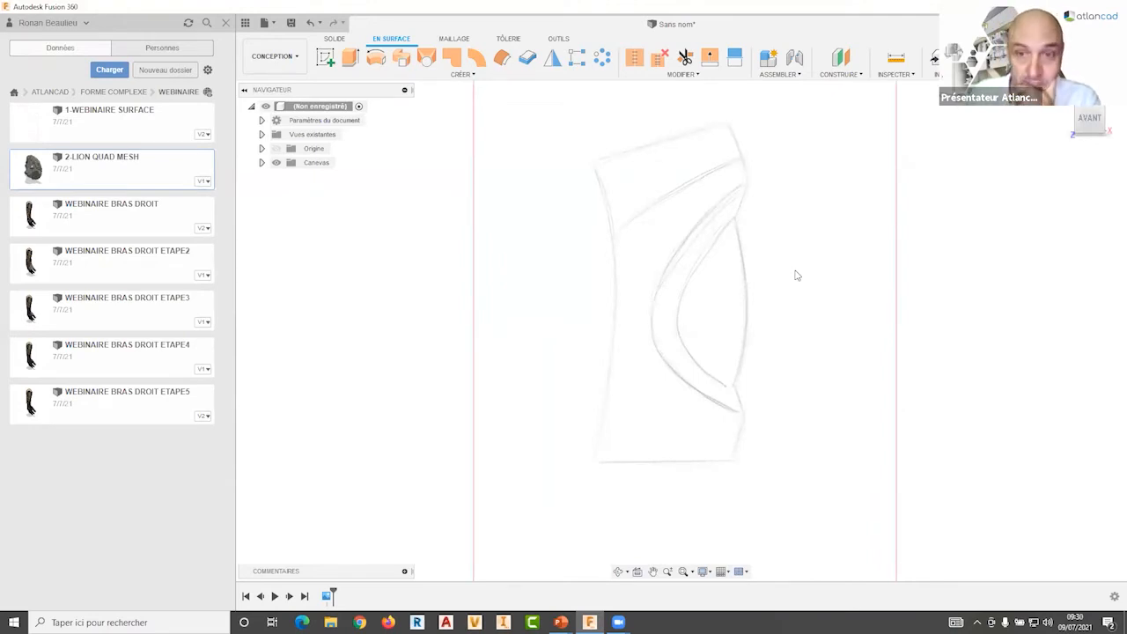
scroll(798, 280, down, 1)
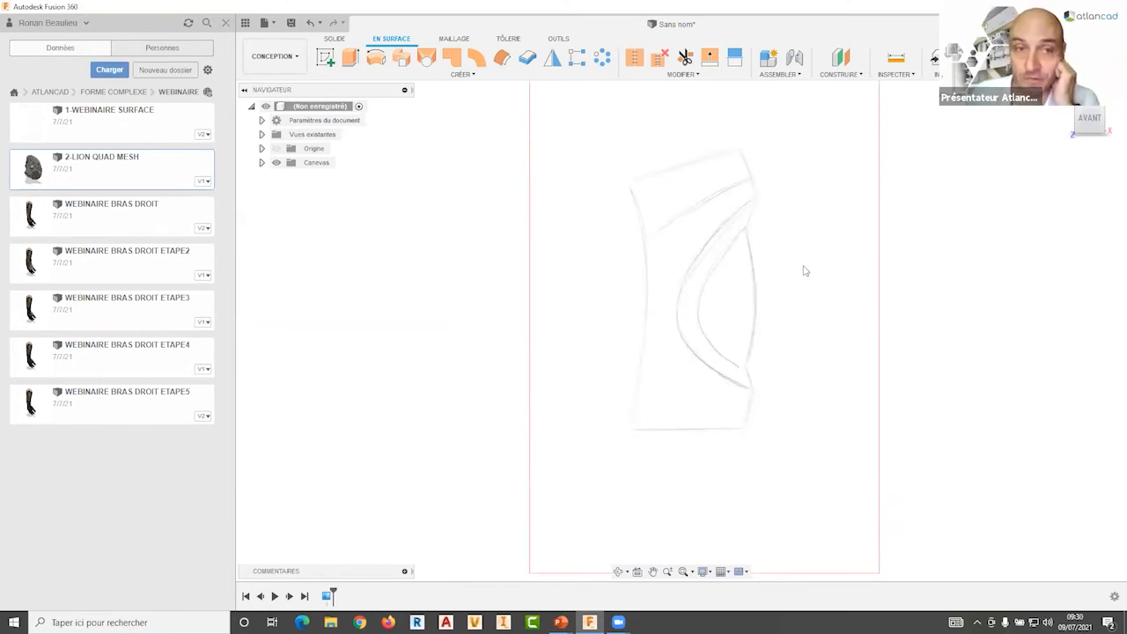
click(261, 162)
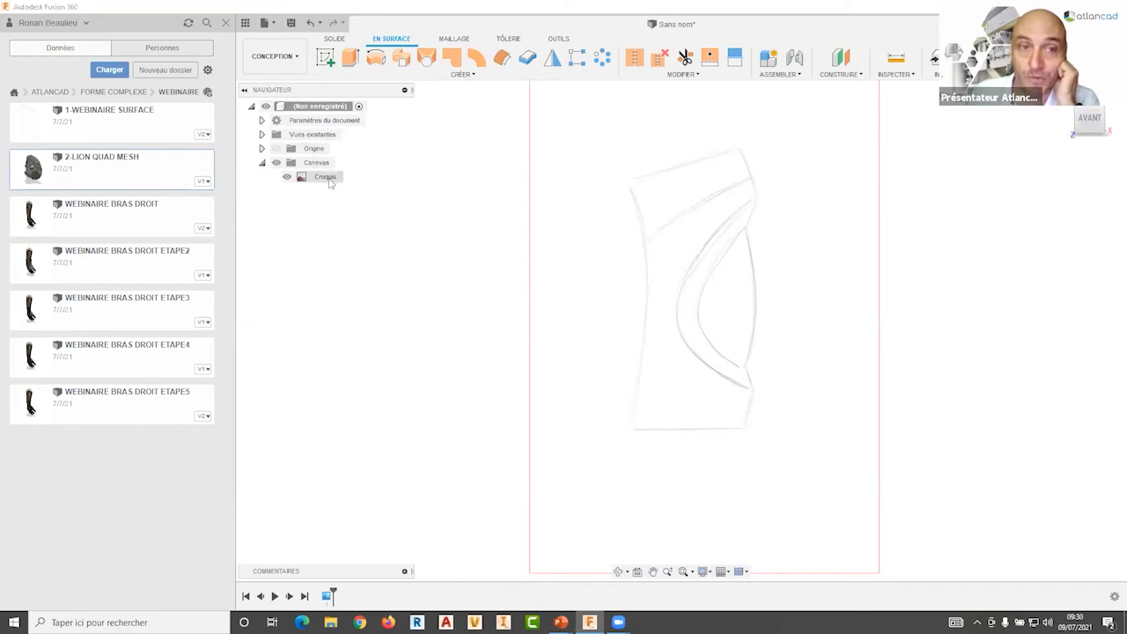
right_click(328, 177)
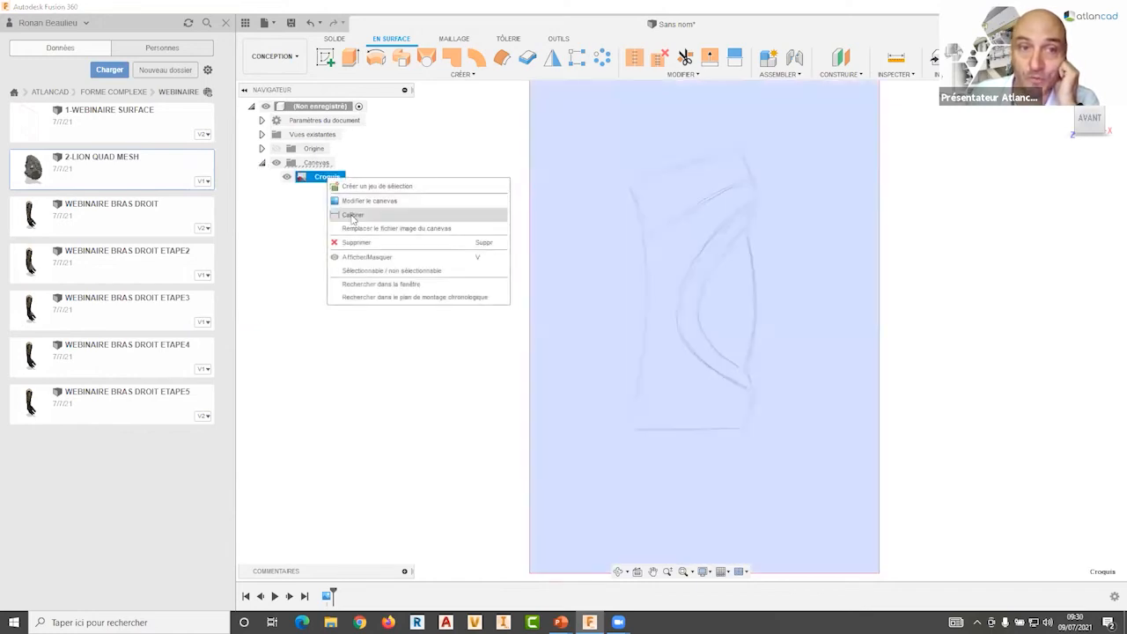
click(353, 215)
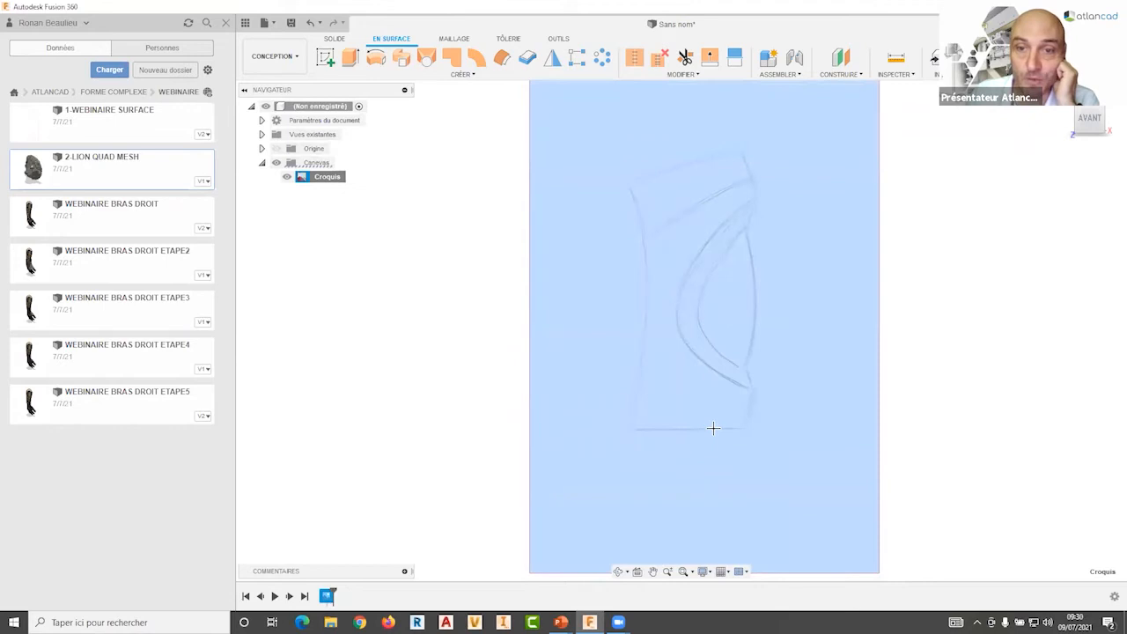
click(712, 428)
click(707, 157)
text(2)
key(Return)
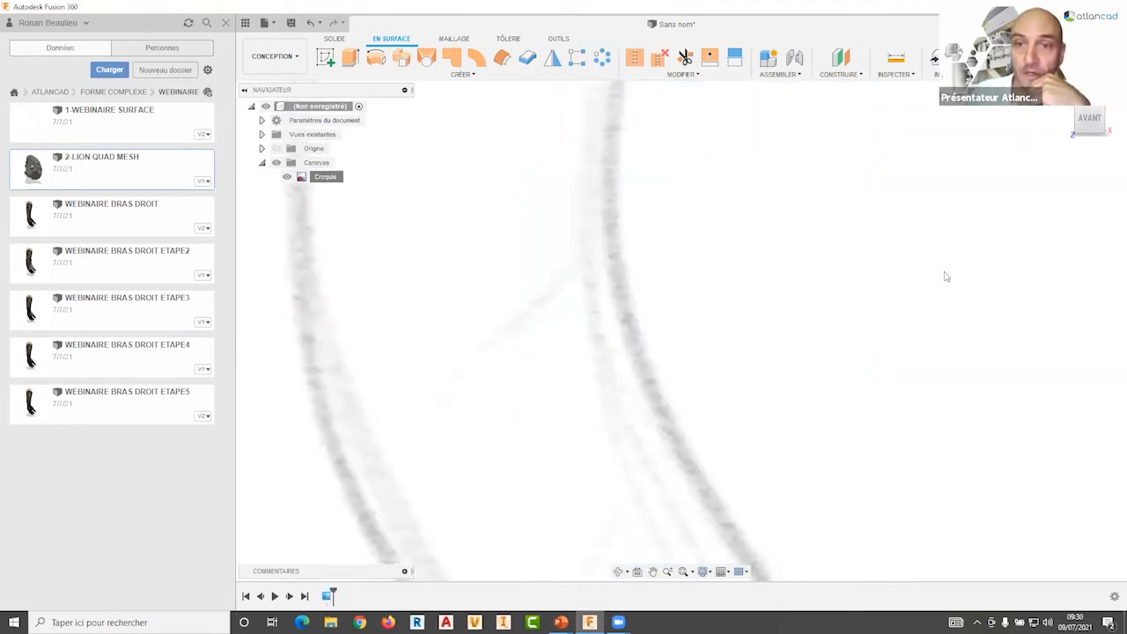
middle_click(701, 297)
middle_click(701, 297)
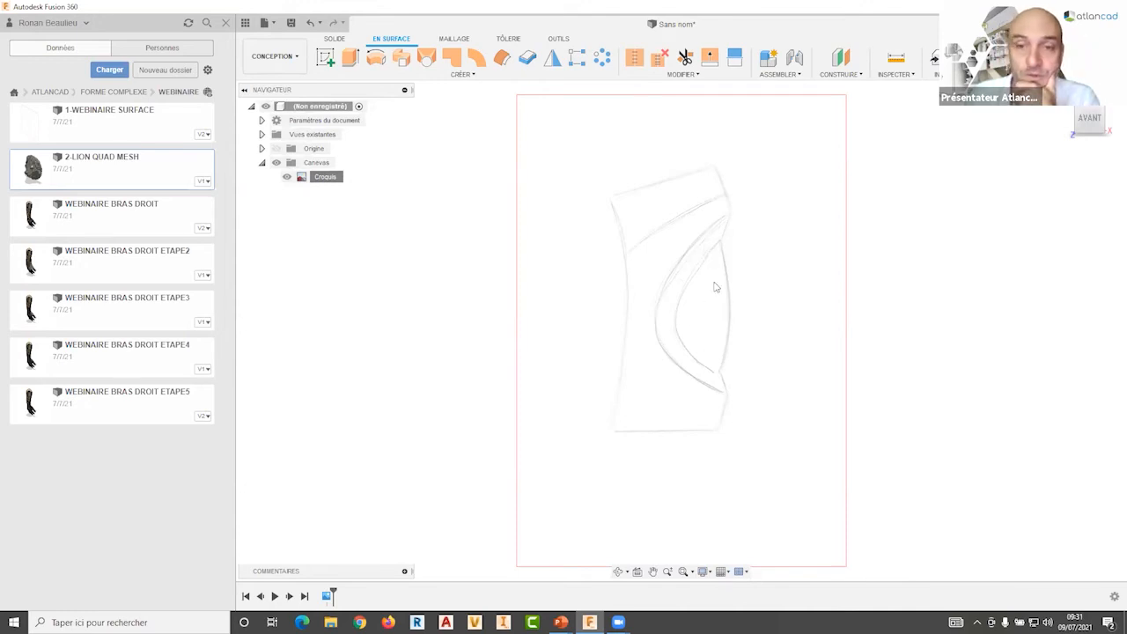
Step: Lower the Croquis canvas opacity to 37
right_click(324, 179)
click(367, 205)
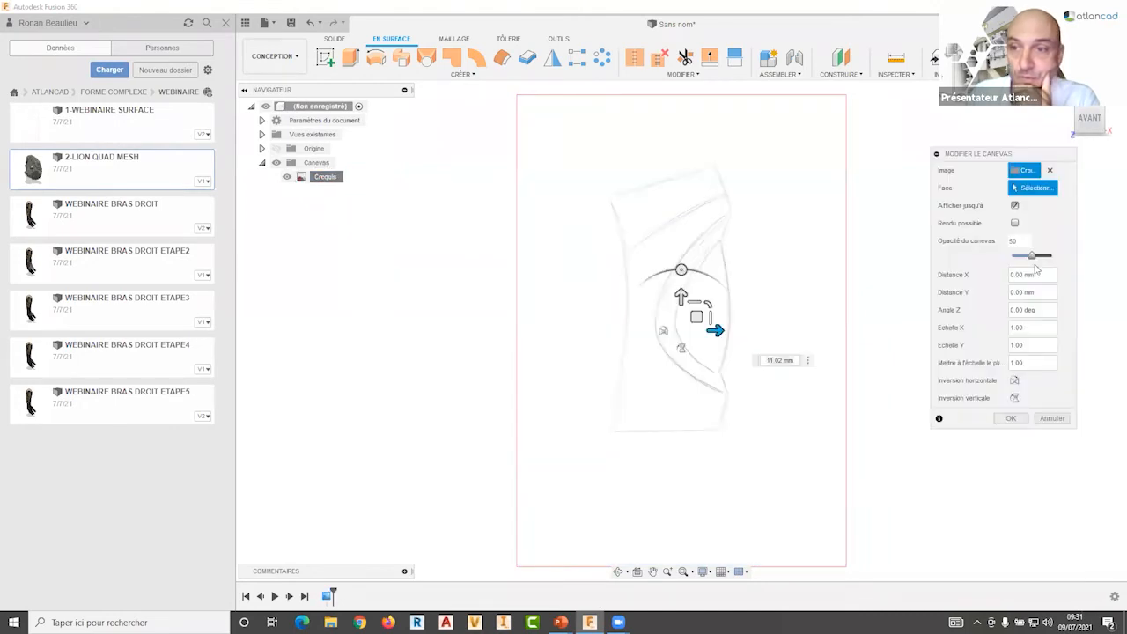
mouse_move(1032, 256)
mouse_down()
mouse_move(1044, 256)
mouse_move(1012, 256)
mouse_move(1067, 257)
mouse_move(1030, 262)
mouse_up()
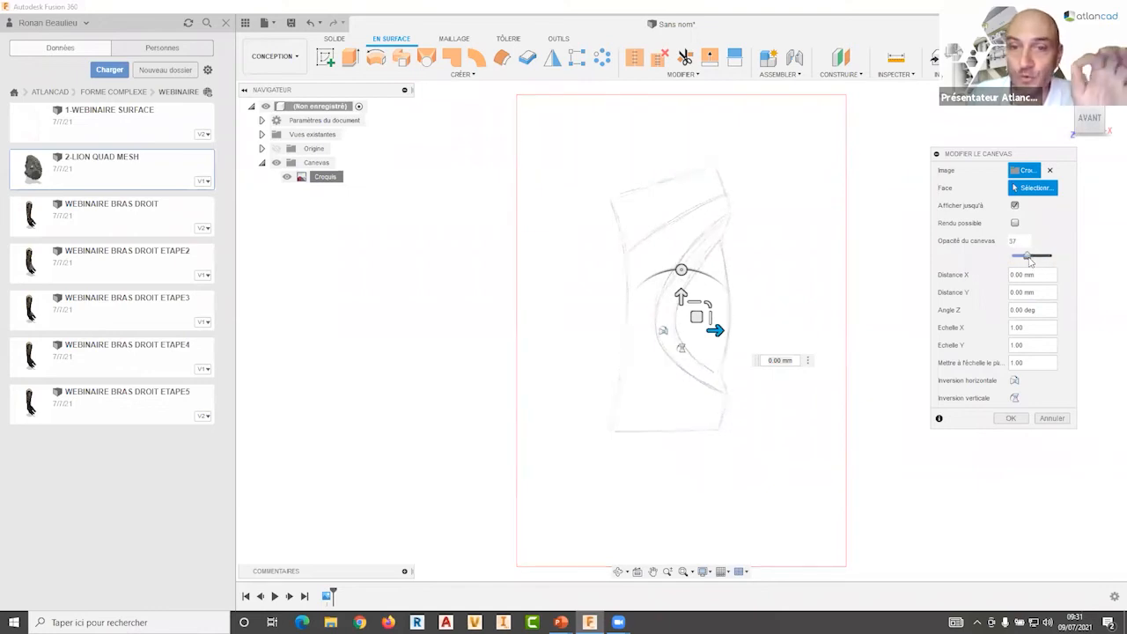
click(1007, 421)
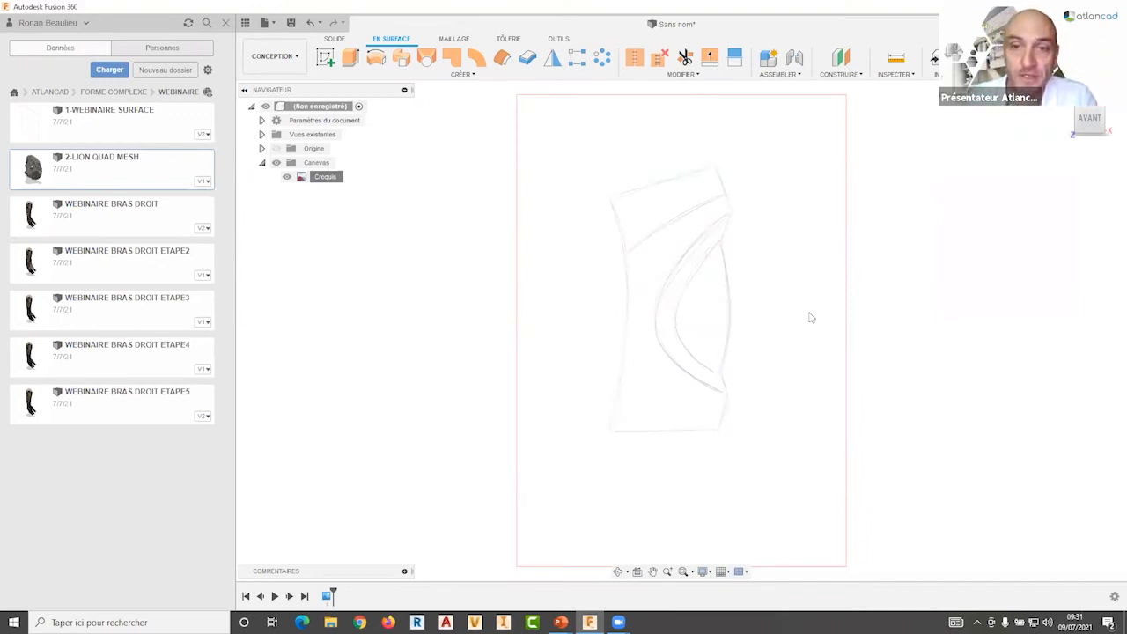
Step: Create a new freeform body environment in the design, with the canvas in front view
scroll(724, 358, up, 2)
middle_drag(787, 294, 788, 305)
click(336, 38)
click(552, 57)
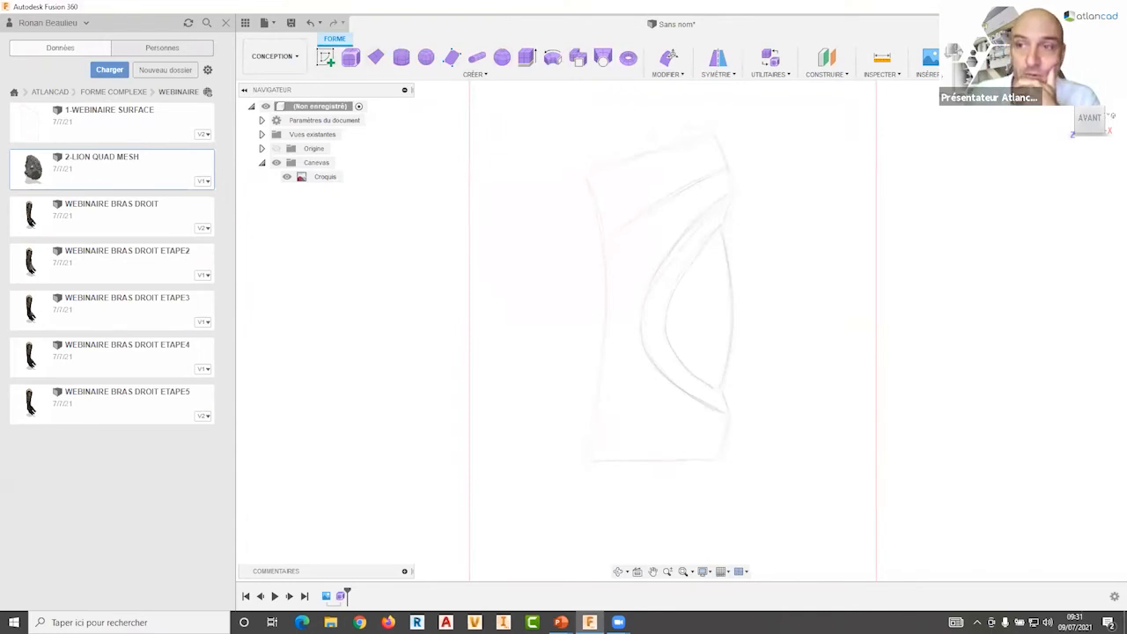
click(1065, 101)
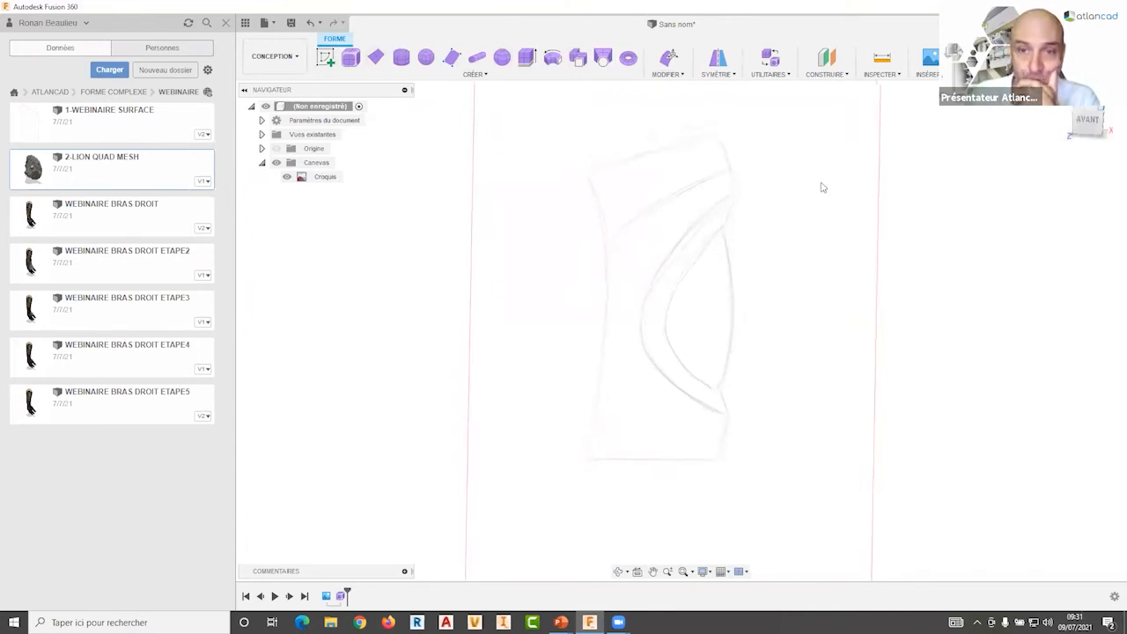
Step: Show the origin planes and move the Croquis canvas up and about 12 mm sideways, placing the drawing's bottom line on the origin
click(401, 58)
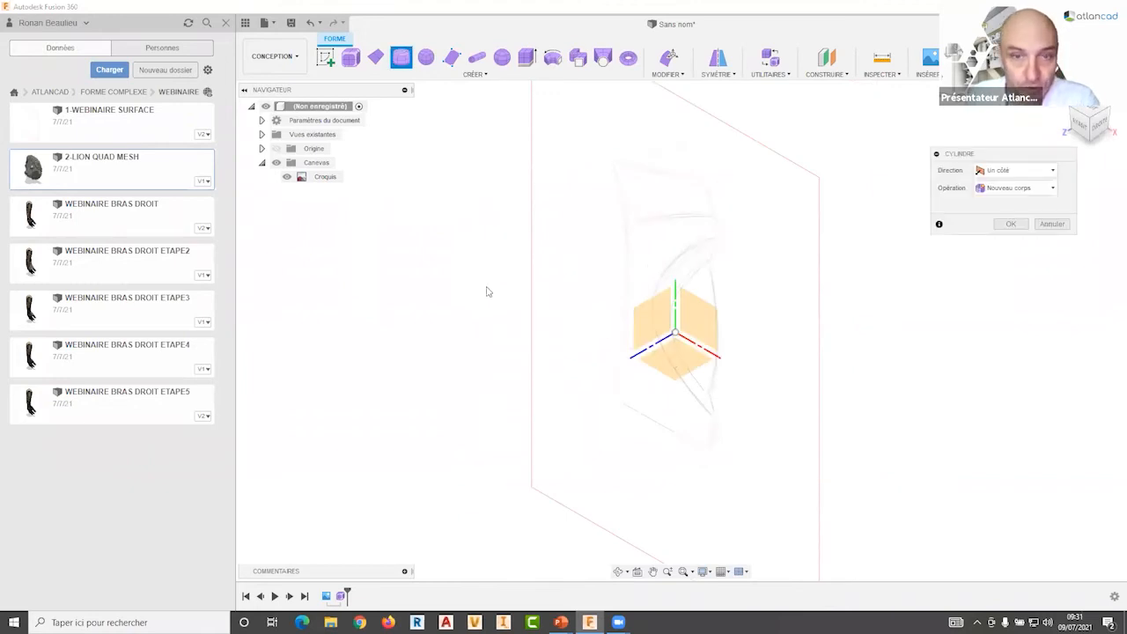
click(276, 148)
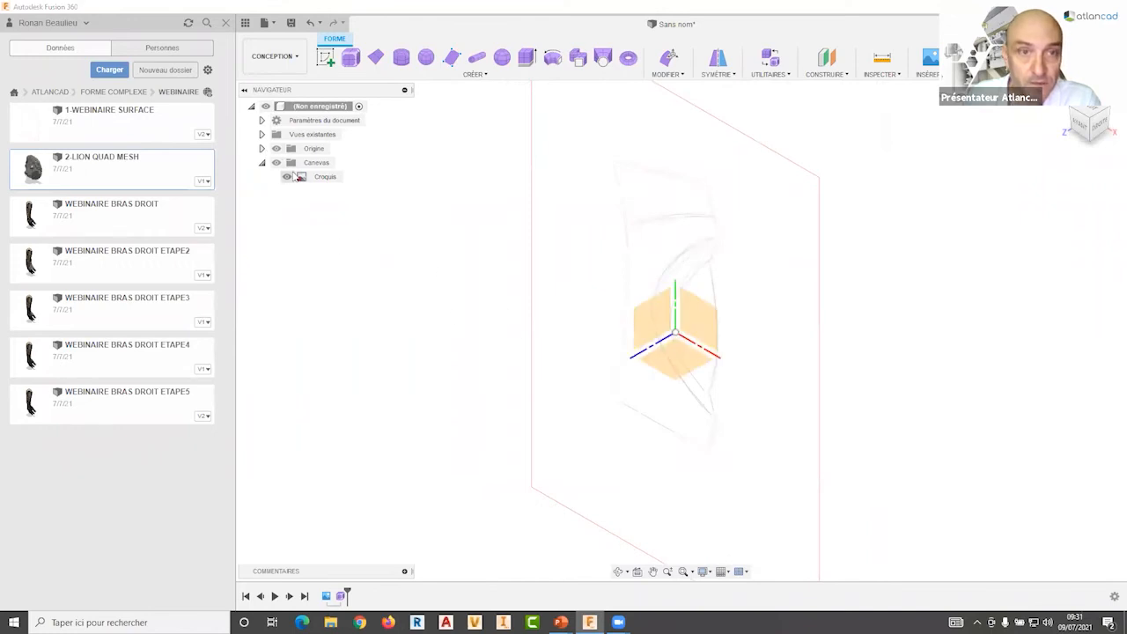
right_click(314, 178)
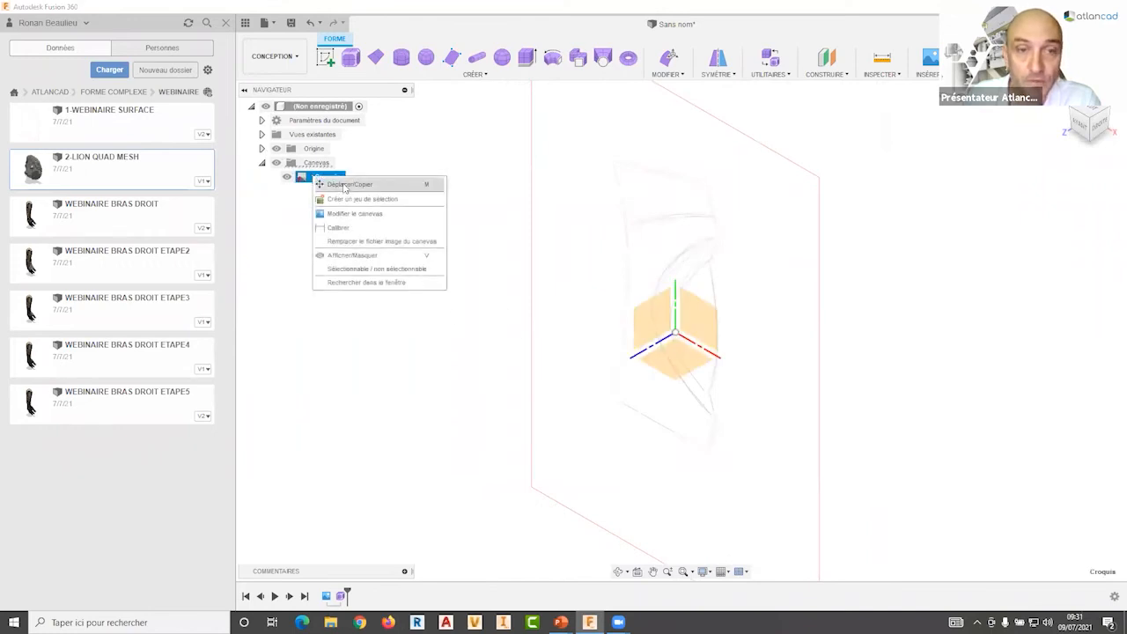
click(348, 184)
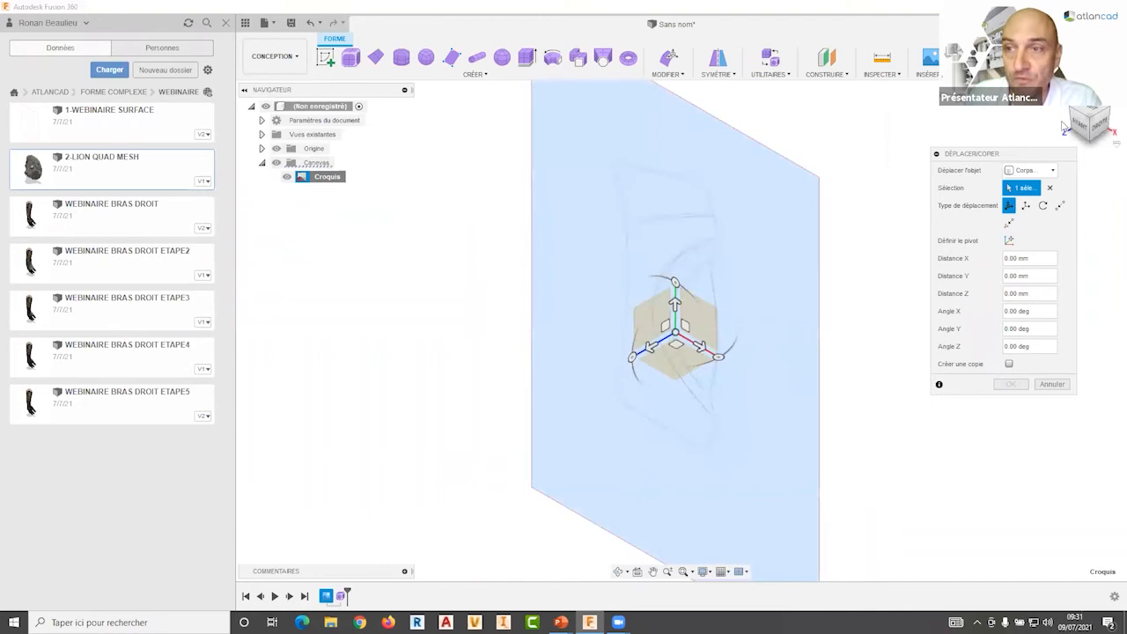
click(1079, 127)
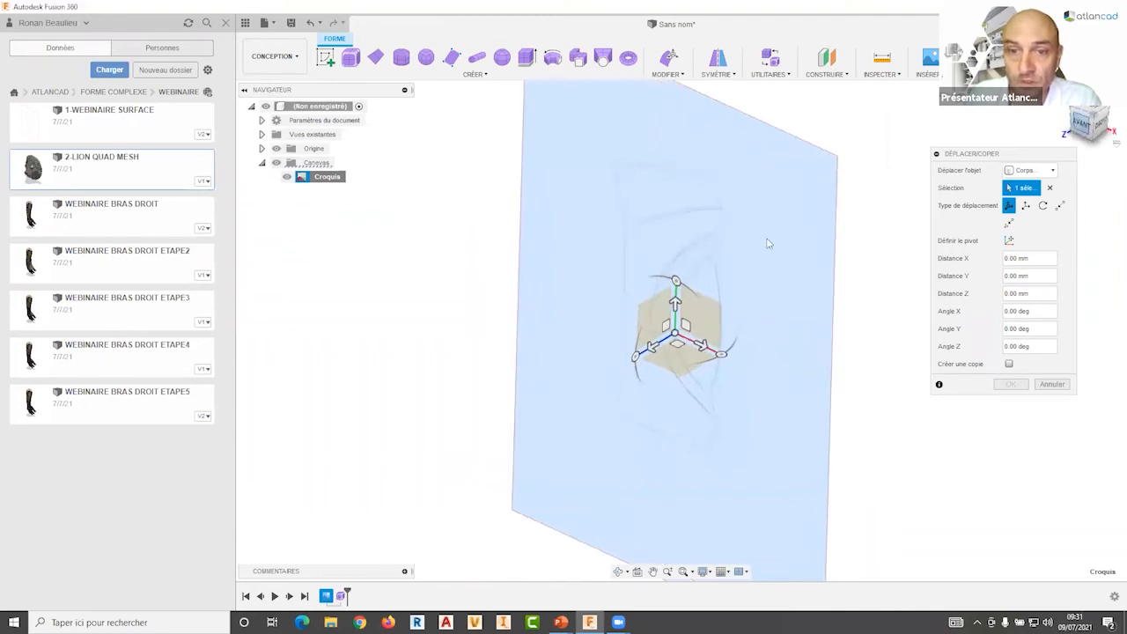
drag(673, 299, 725, 210)
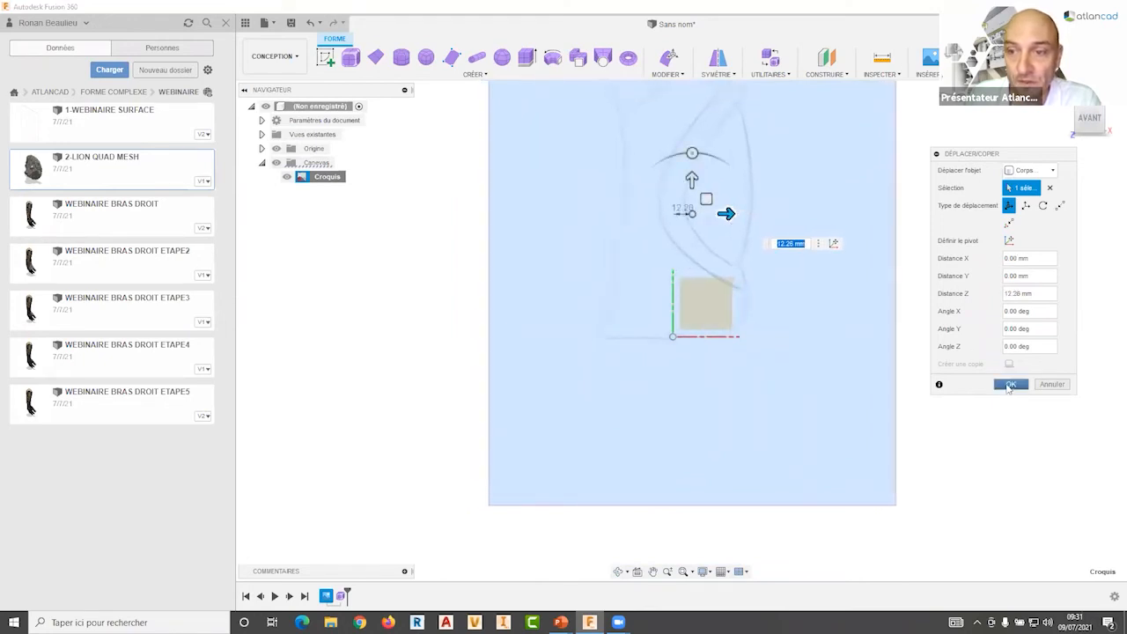
click(1010, 385)
Step: Create a form cylinder centred on the origin in the ground plane, about 80 mm in diameter and 195 mm high
middle_drag(513, 297, 515, 388)
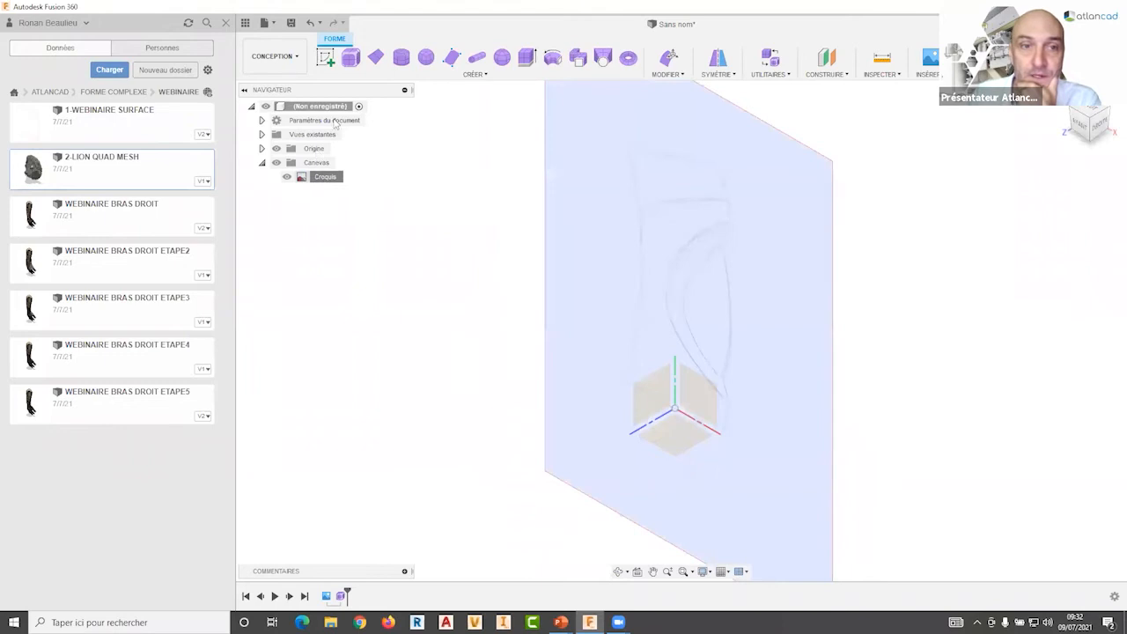
click(400, 58)
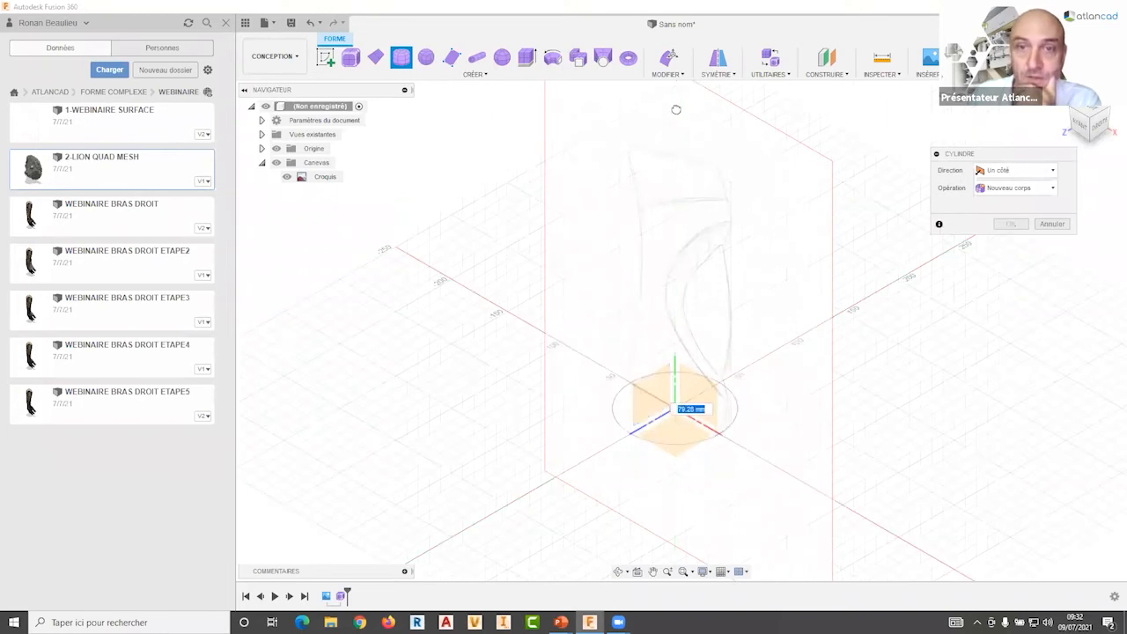
click(676, 109)
drag(675, 134, 675, 134)
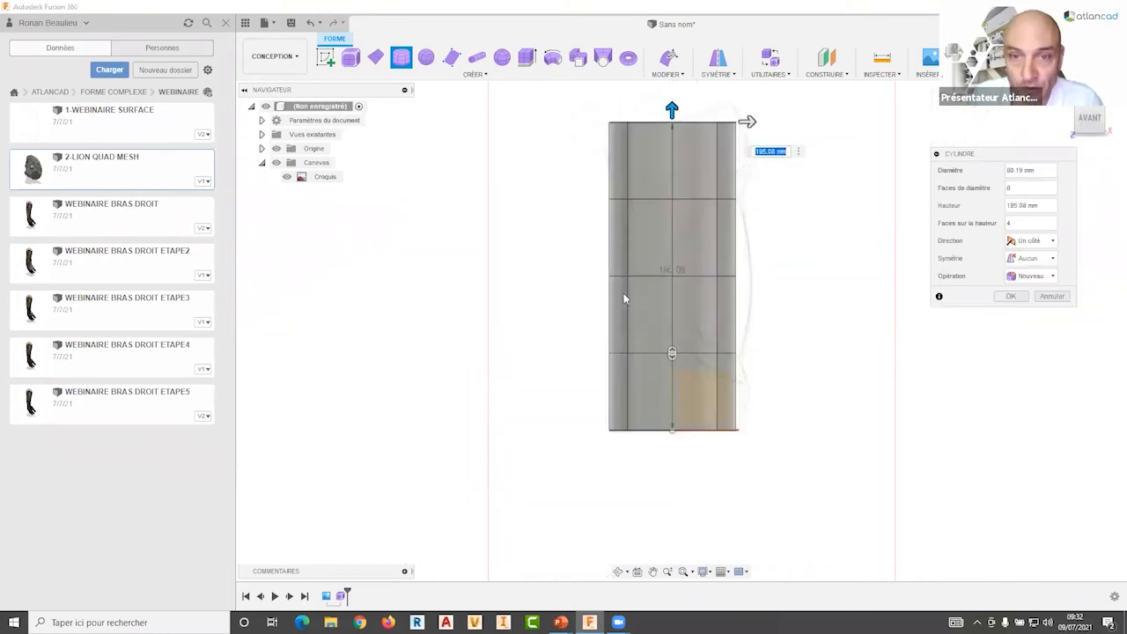
Step: Give the cylinder 6 faces along its height and mirror symmetry along its length, and finish creating it
middle_drag(736, 131, 718, 146)
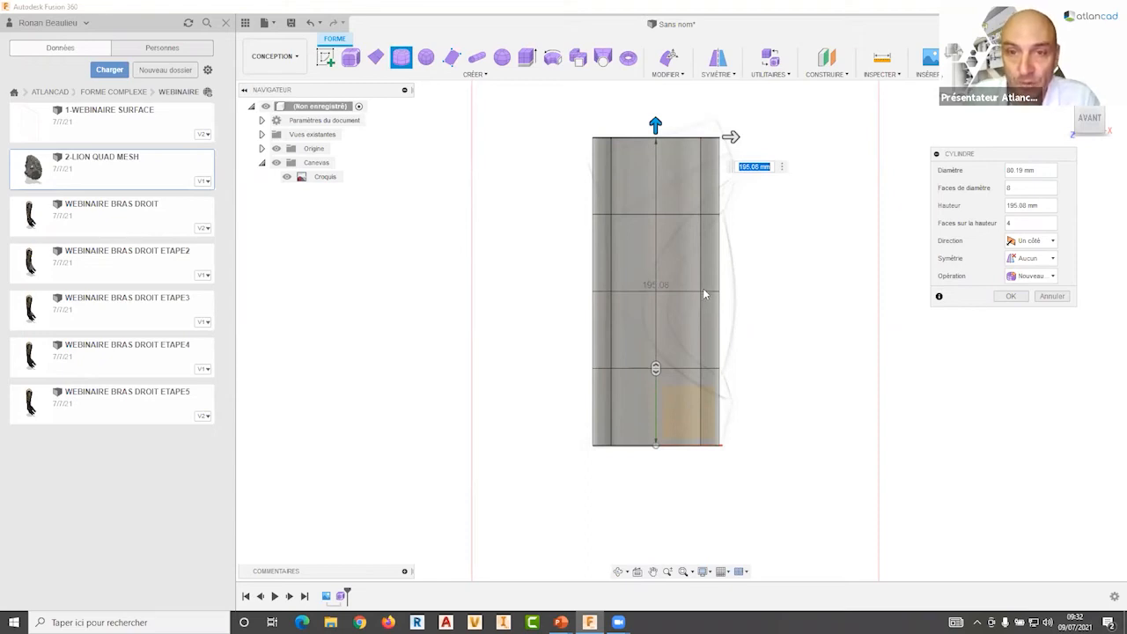
click(1017, 224)
text(6)
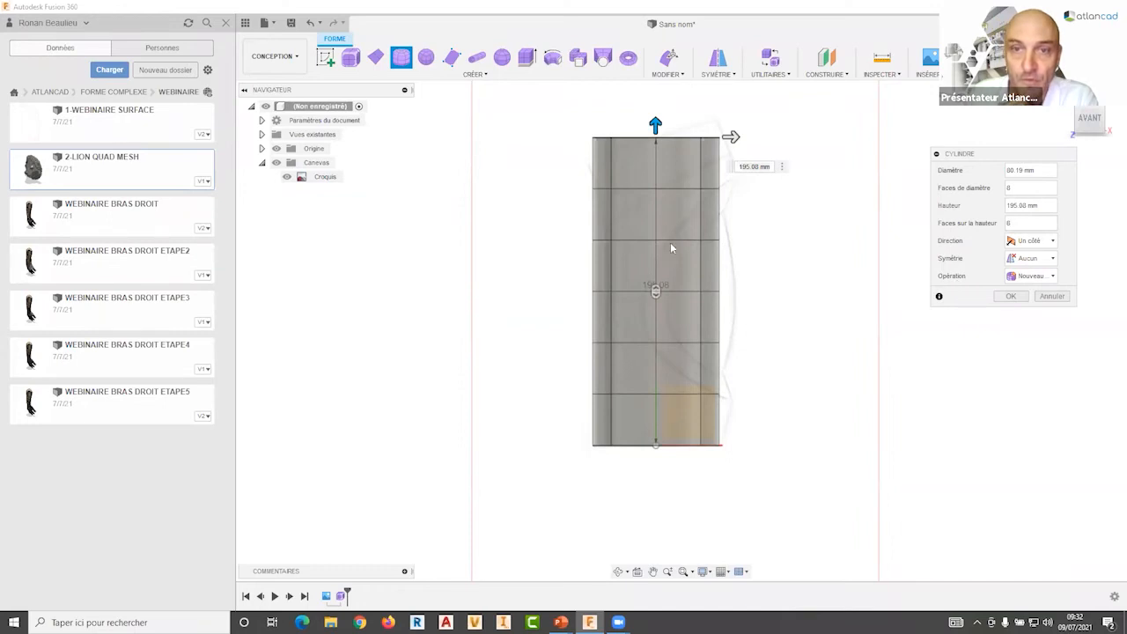
click(1029, 258)
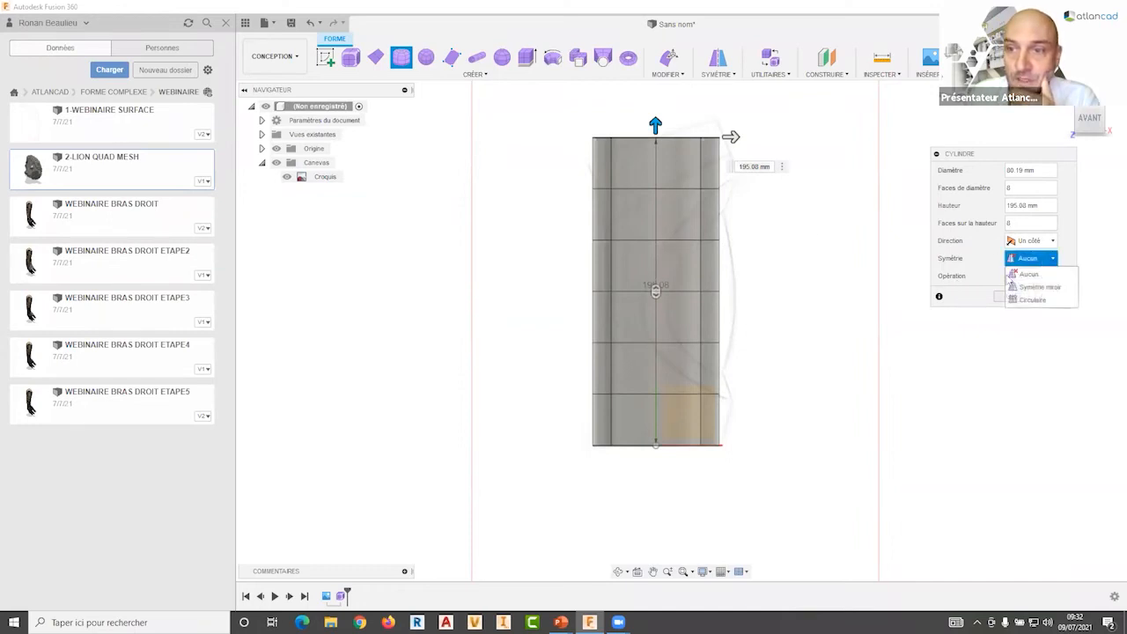
click(1029, 288)
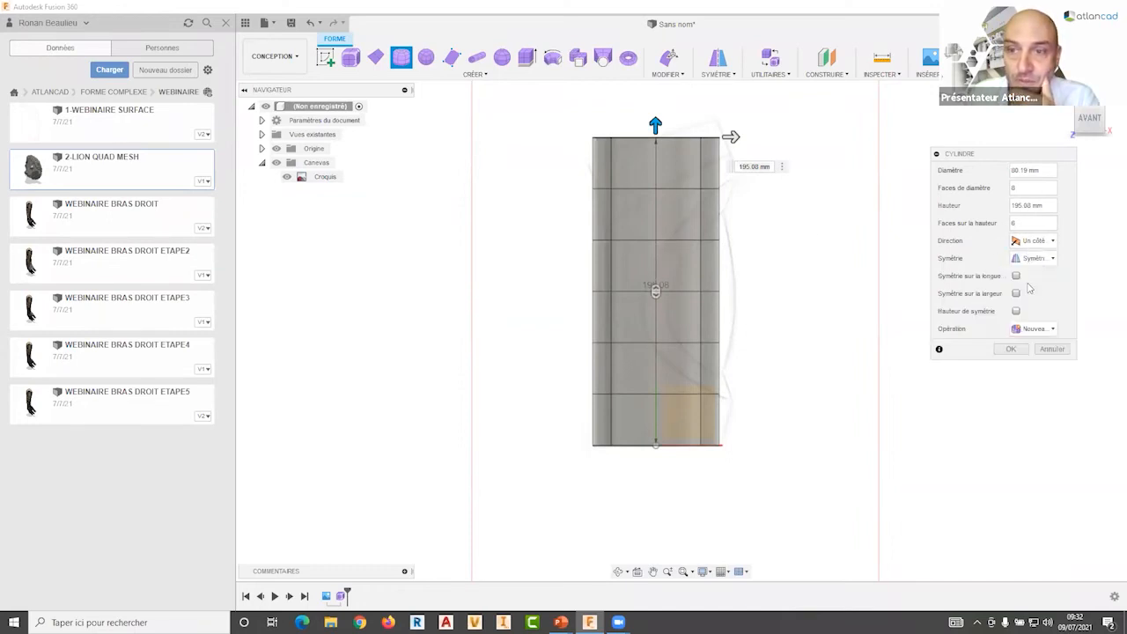
click(1016, 275)
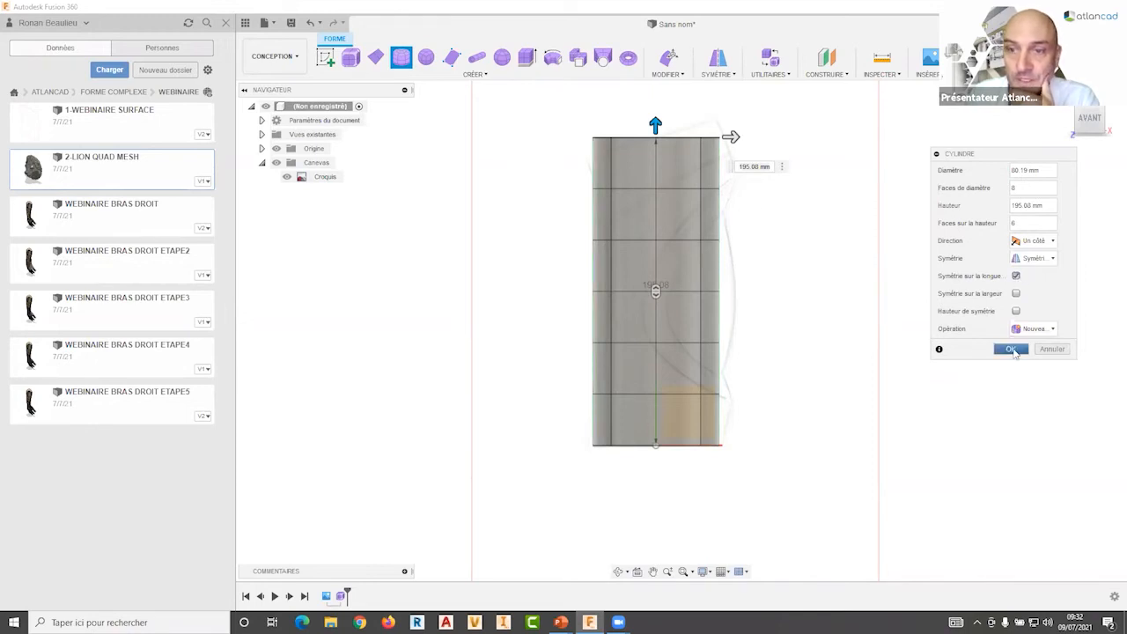
click(1009, 349)
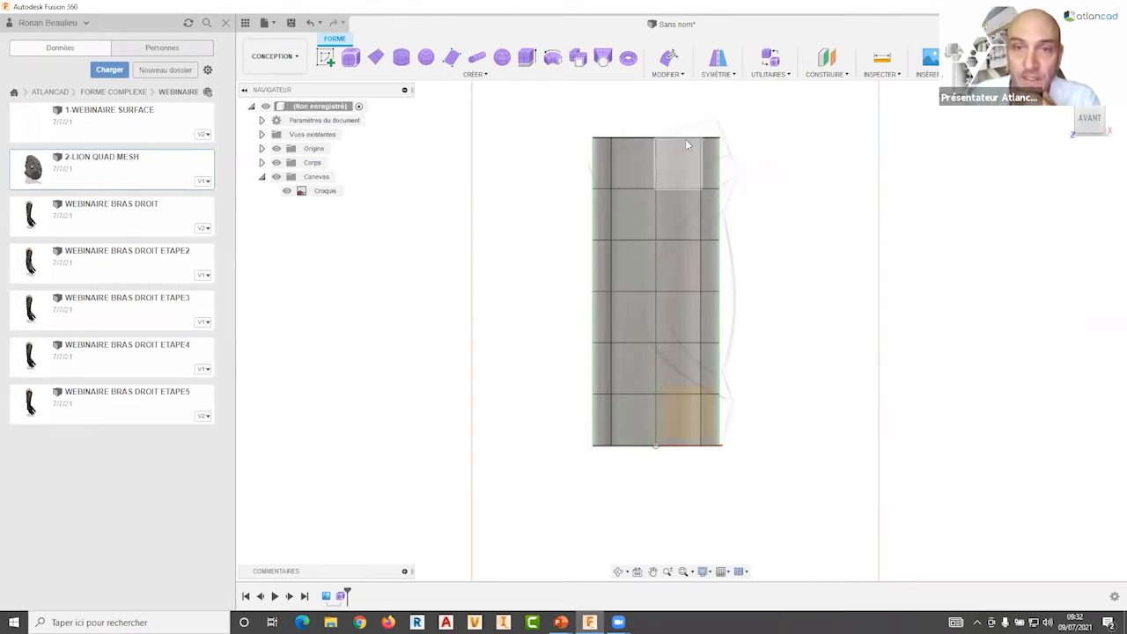
Step: Examine the cylinder's selectable elements by selecting a face, the two uppermost edge rings and a full vertical edge line
mouse_move(551, 198)
middle_down()
mouse_move(551, 207)
mouse_move(551, 191)
middle_up()
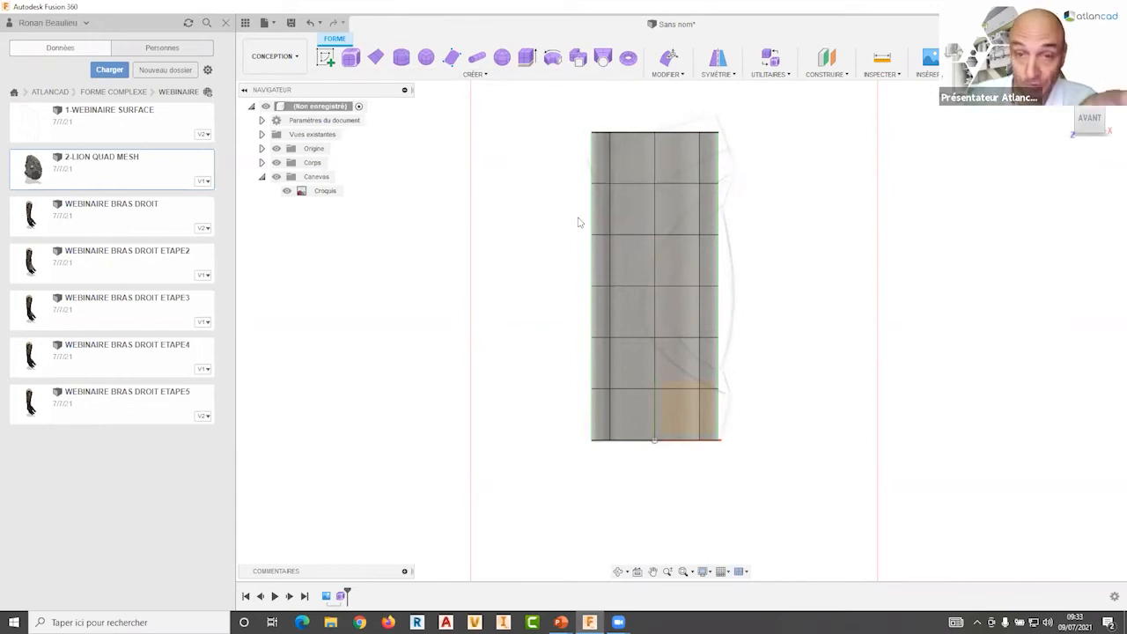
click(634, 181)
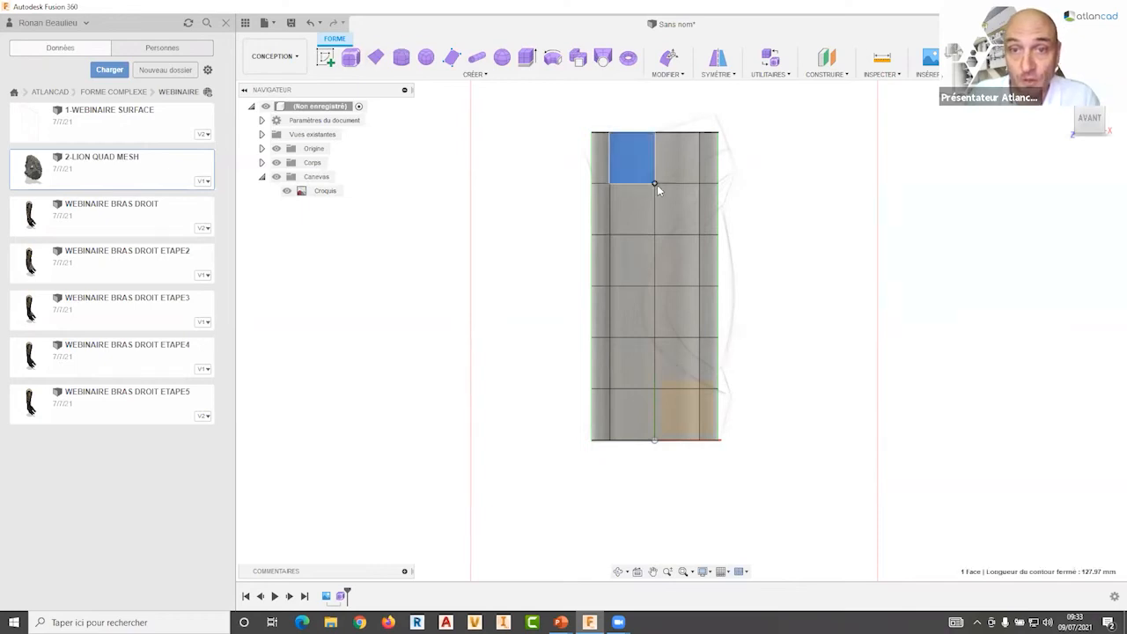
double_click(681, 136)
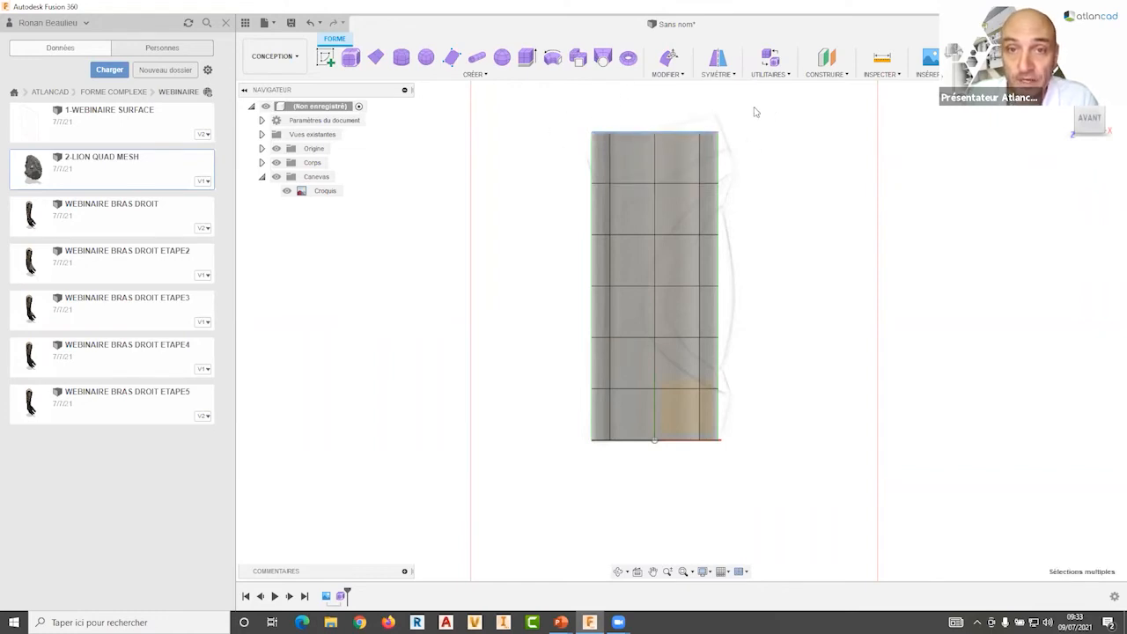
shift+middle_drag(787, 220, 641, 227)
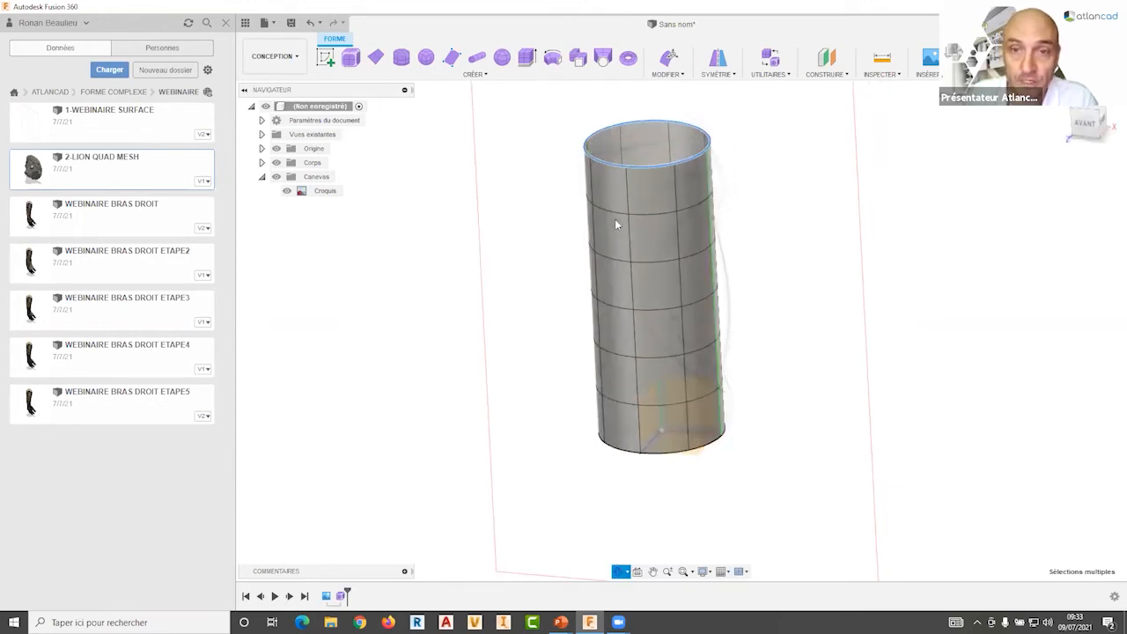
double_click(618, 219)
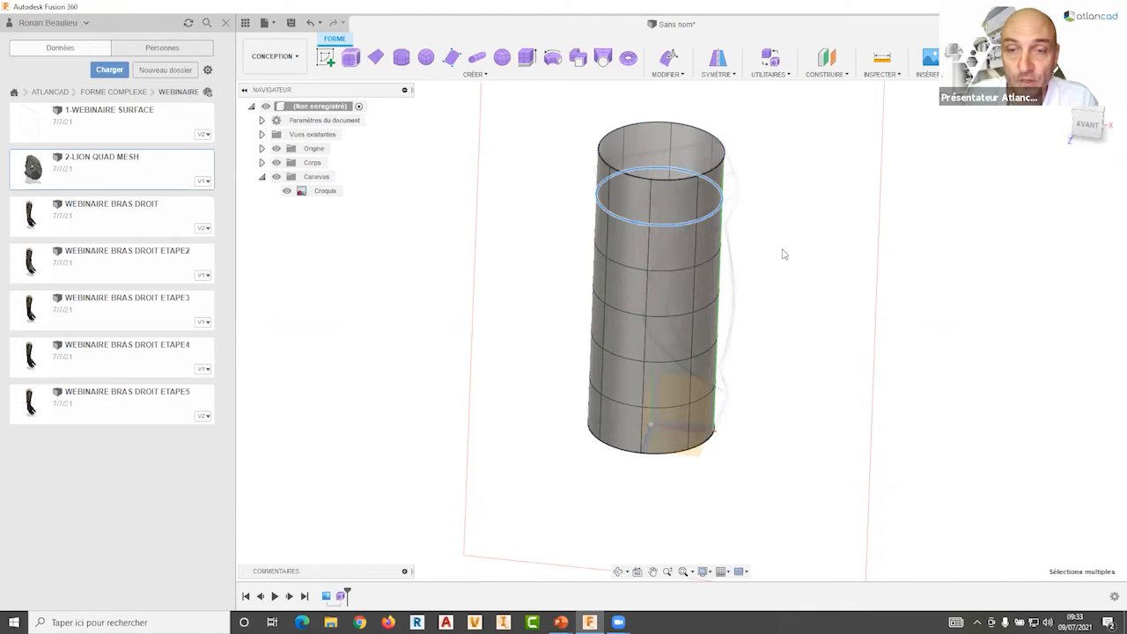
double_click(649, 201)
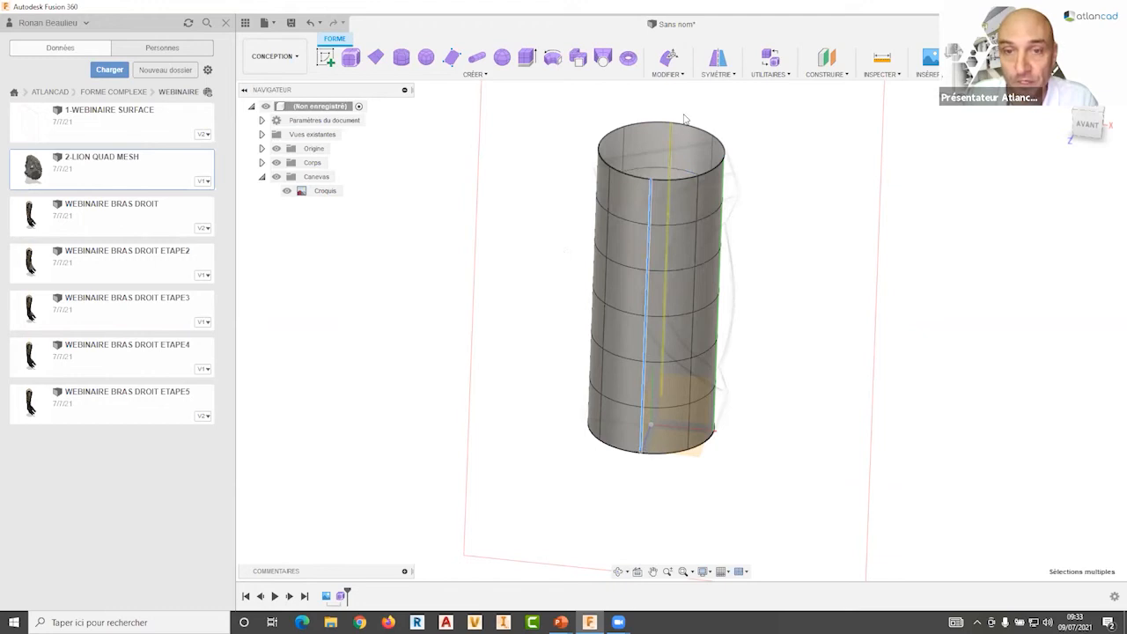
Step: Edit the form's top edge ring: rotate it about 18 degrees and move it about 2 mm sideways to match the sketch
double_click(600, 169)
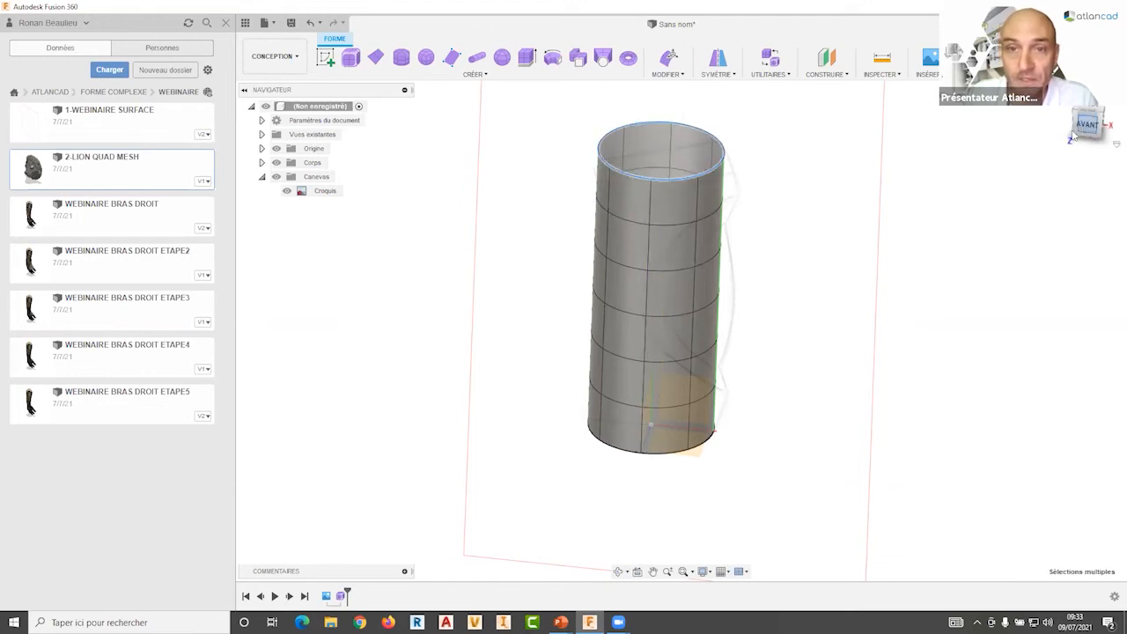
click(669, 57)
middle_drag(746, 165, 724, 194)
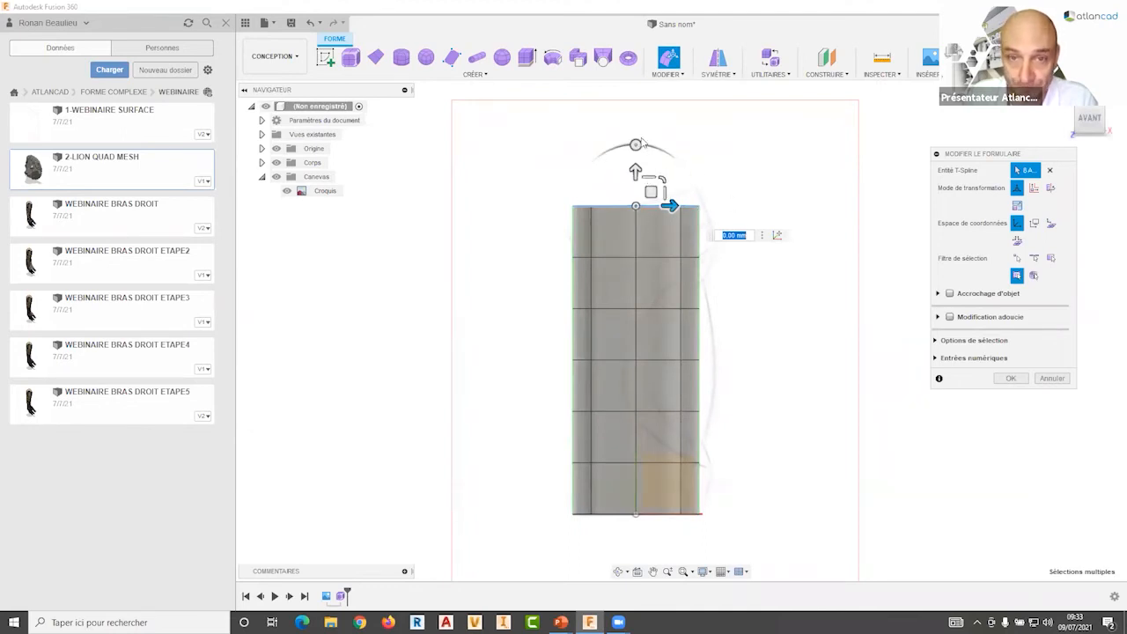
drag(642, 142, 622, 163)
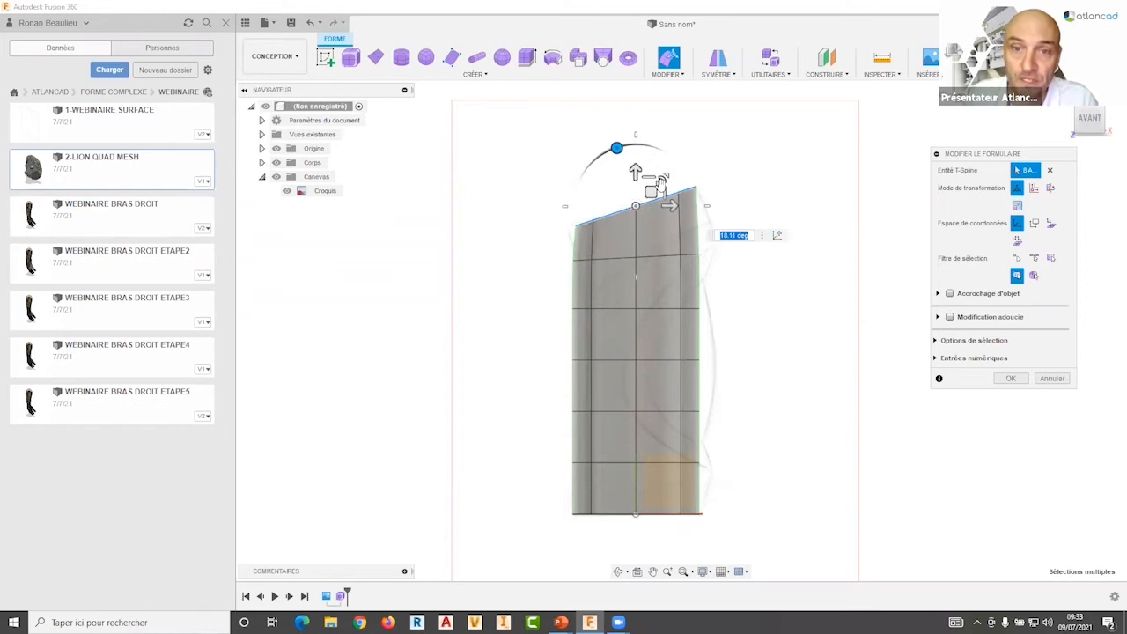
drag(663, 178, 647, 190)
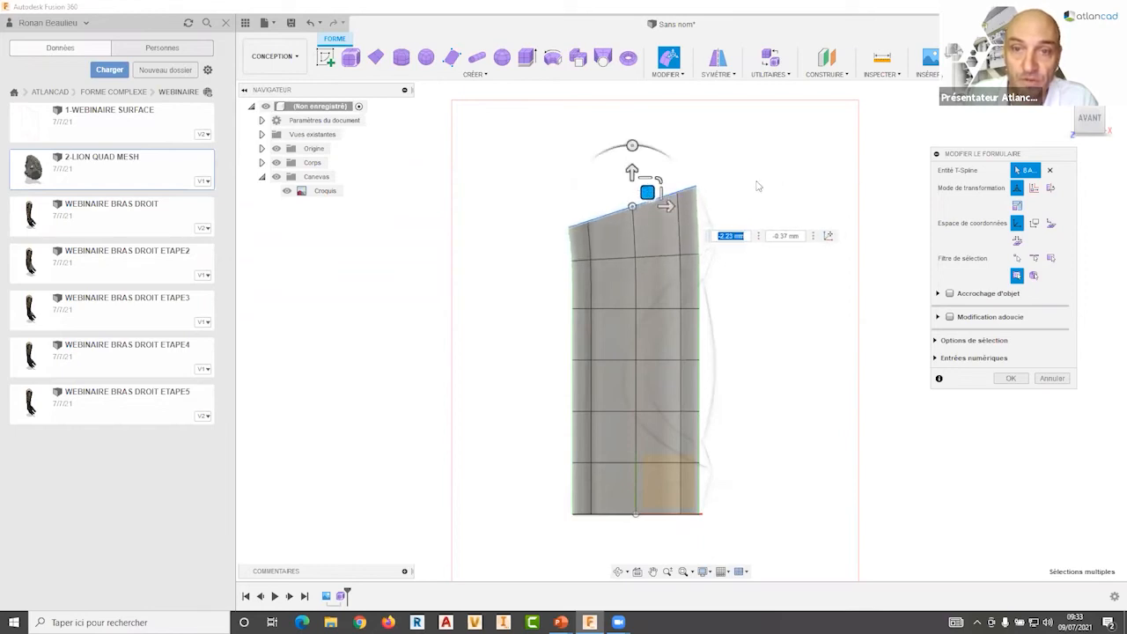
Step: Shift the second, third and fourth edge rings from the top sideways and down to follow the sketched curve
double_click(653, 259)
drag(634, 196, 641, 197)
drag(649, 244, 666, 257)
double_click(659, 311)
drag(659, 305, 666, 364)
double_click(661, 362)
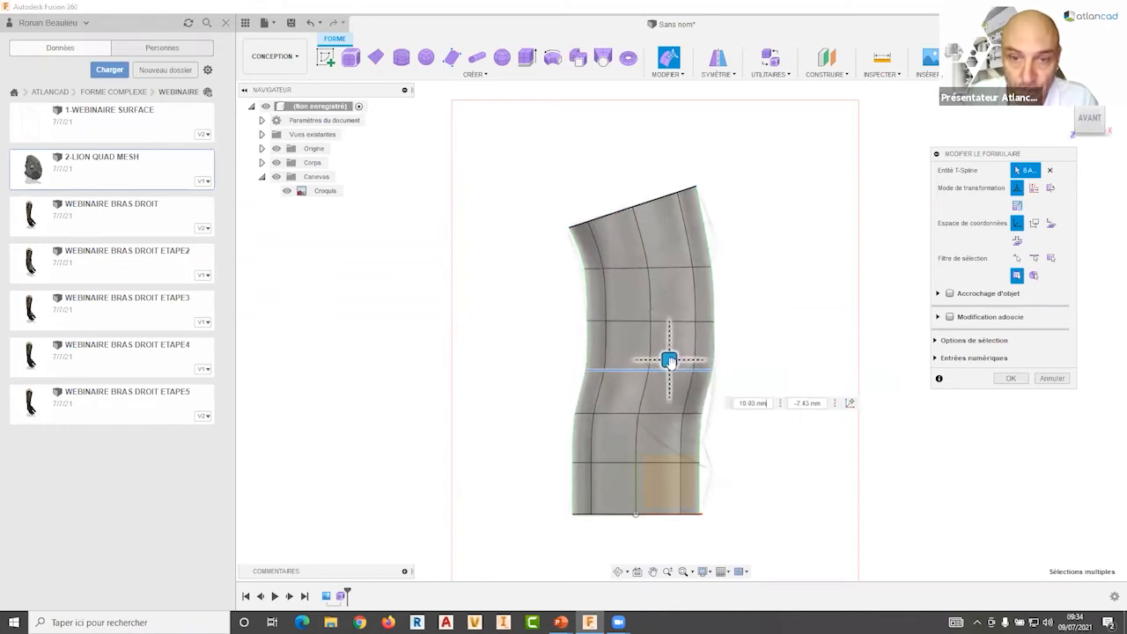
Step: Shift the two edge rings above the base, moving the lowest one about 8 mm sideways and 4 mm down
double_click(658, 412)
drag(657, 401, 670, 407)
click(664, 463)
double_click(663, 458)
drag(658, 452, 666, 456)
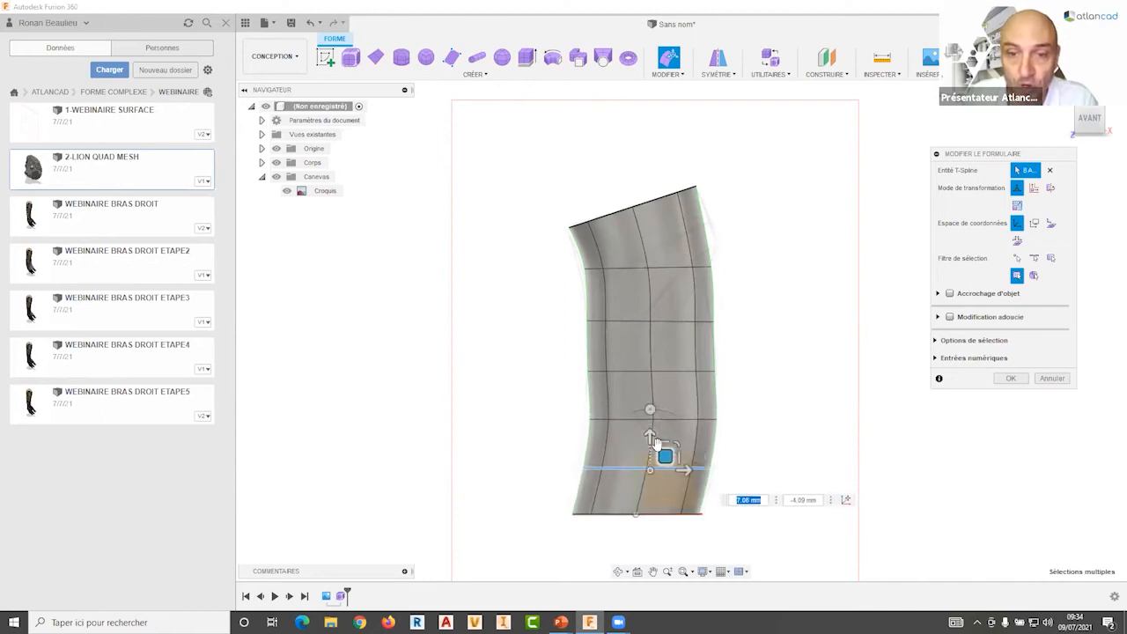
Step: Reposition the fourth edge ring from the top and tilt and shift the third ring towards the sketch's outer curve
click(671, 371)
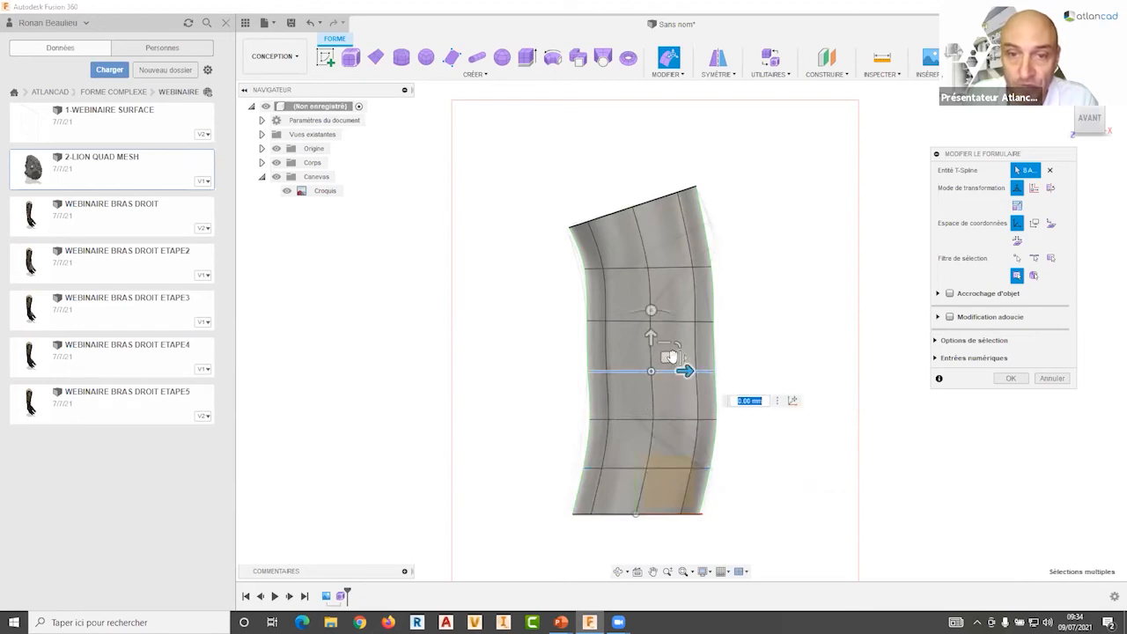
drag(678, 356, 680, 294)
double_click(688, 322)
drag(664, 247, 672, 266)
Step: Rotate the second ring from the top about 13 degrees, raise it about 4 mm, and adjust the third ring
double_click(673, 265)
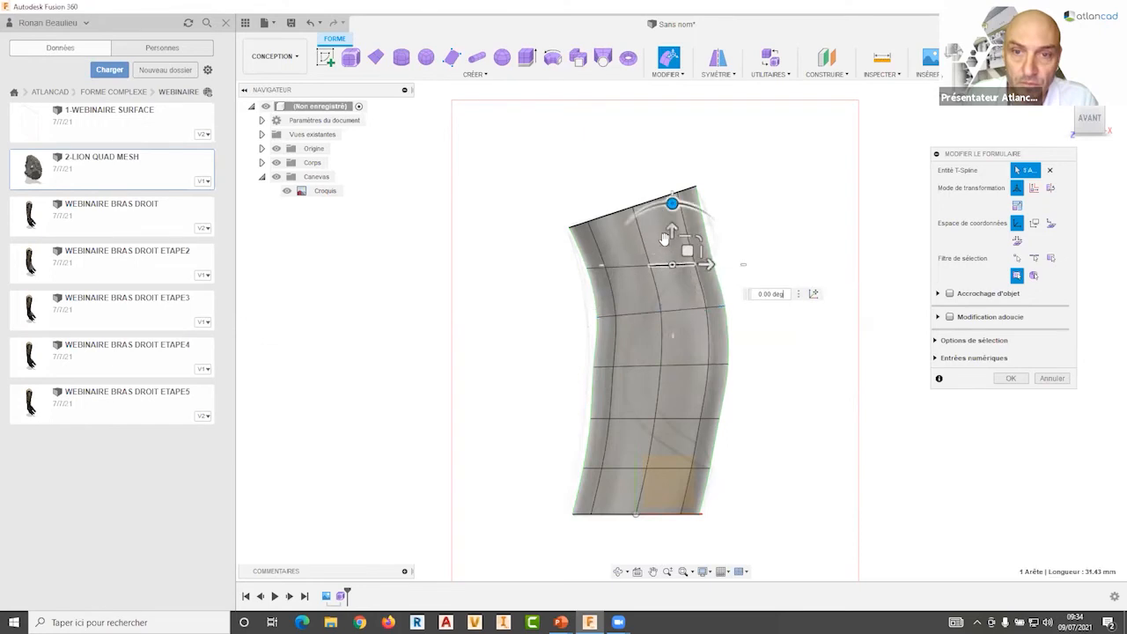
drag(649, 206, 635, 204)
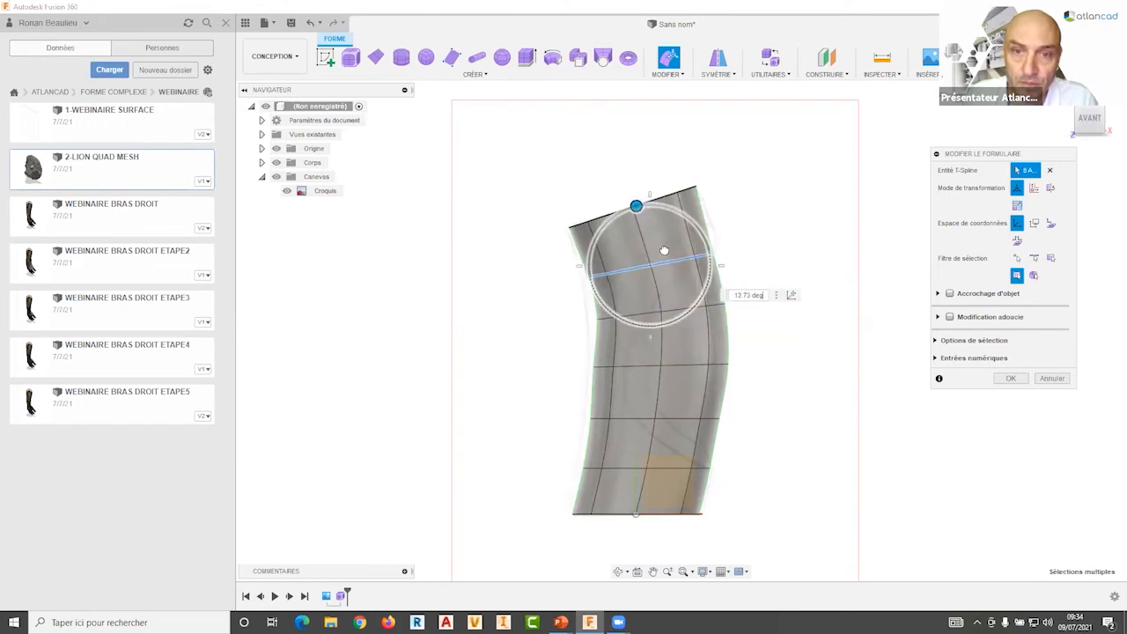
double_click(676, 312)
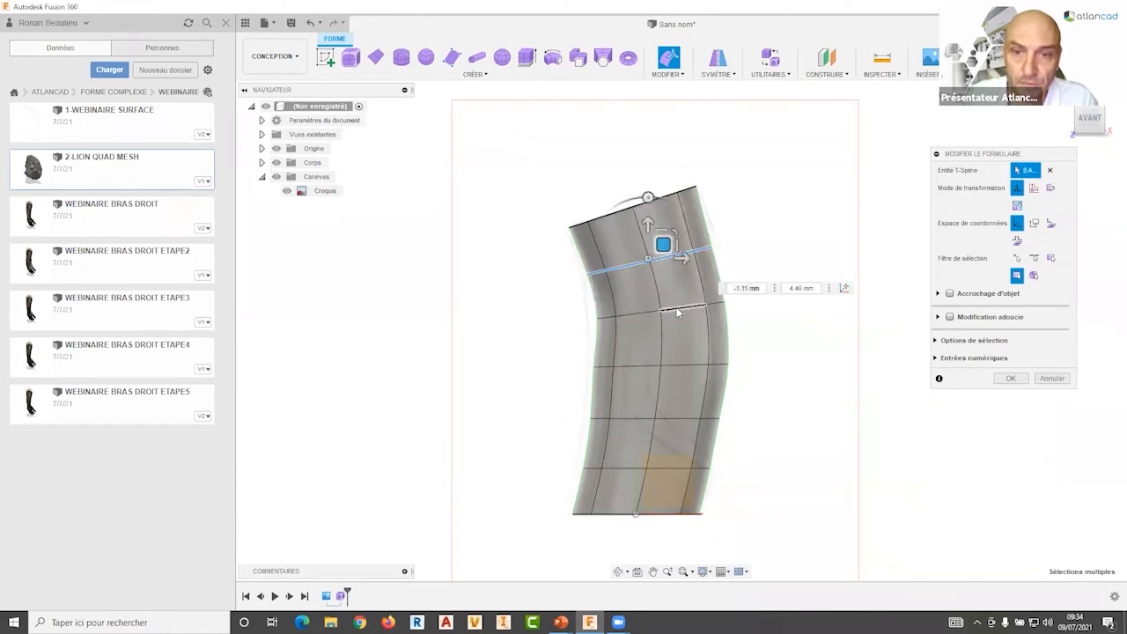
drag(689, 294, 685, 267)
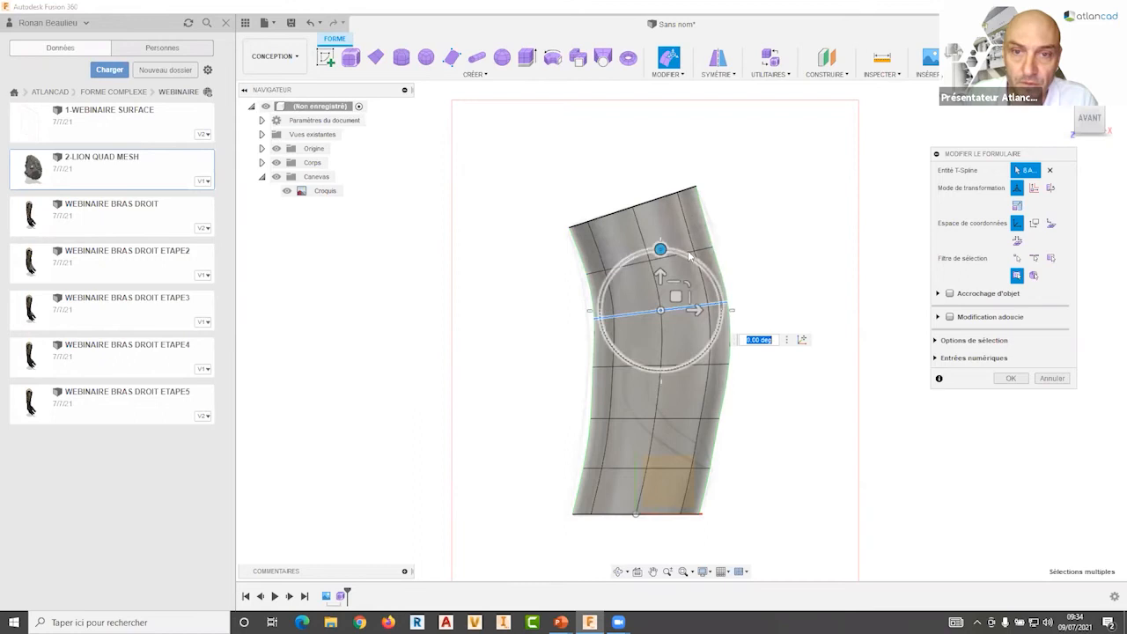
Step: Scale the second ring from the top by 1.12 and move the third about 1.5 mm sideways and 4.5 mm down
click(701, 252)
double_click(701, 253)
drag(678, 249, 681, 248)
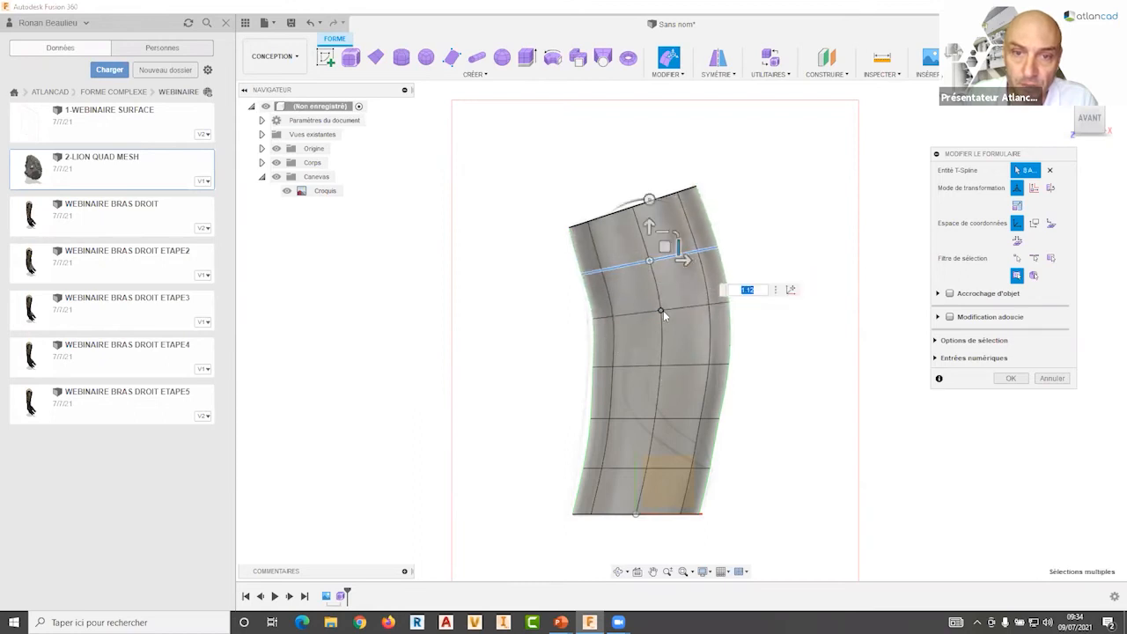
double_click(652, 315)
drag(684, 302, 675, 302)
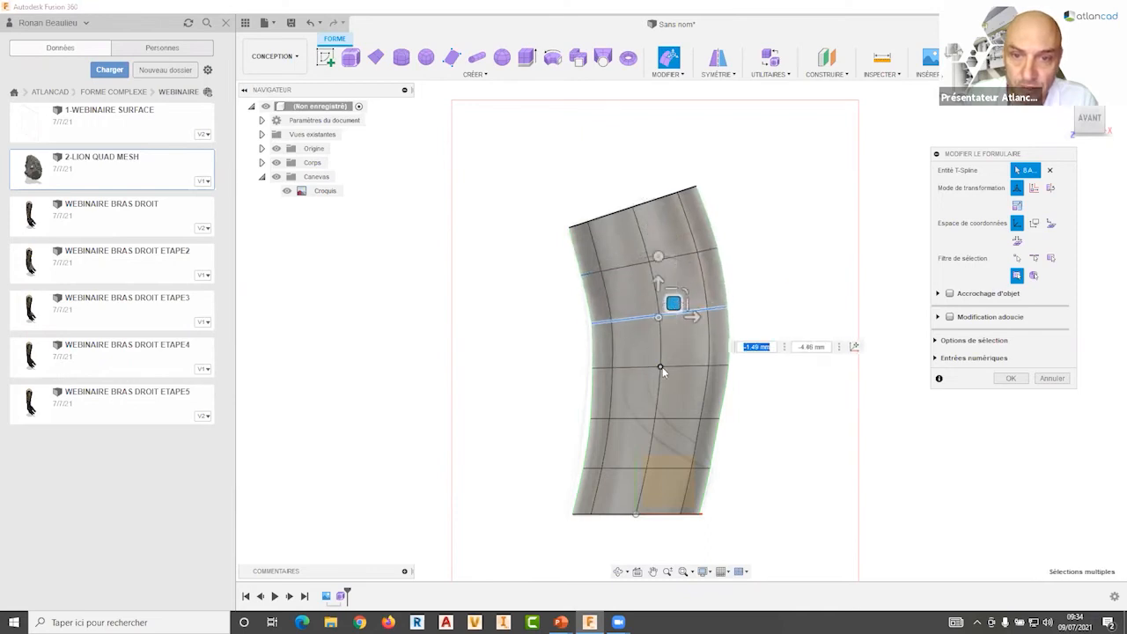
Step: Widen the two edge rings above the base by a scale factor of about 1.07 to match the sketch outline
double_click(643, 368)
double_click(650, 419)
mouse_move(669, 403)
mouse_down()
mouse_move(684, 405)
mouse_move(669, 403)
mouse_up()
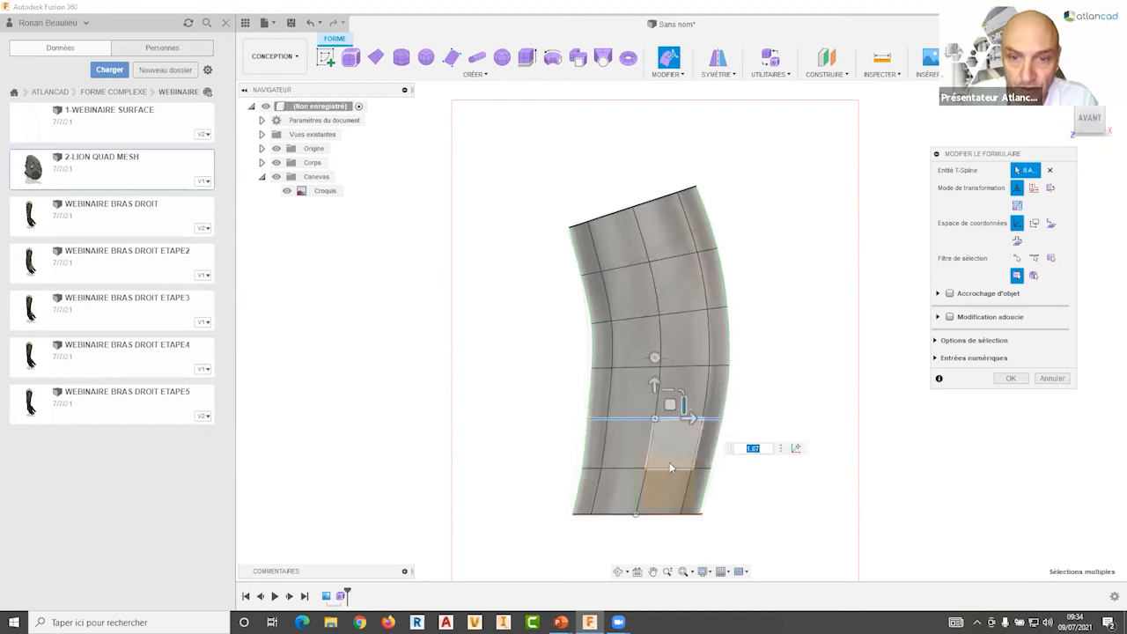
double_click(670, 470)
drag(673, 456, 674, 456)
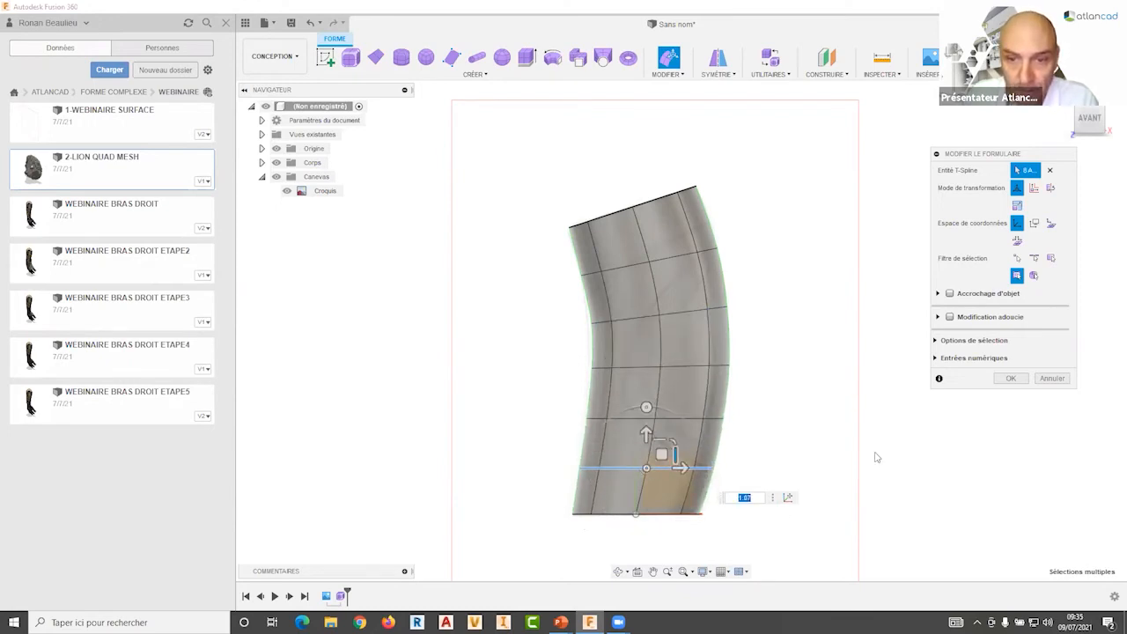
Step: Lower the third edge ring from the top by about 2.6 mm, accept the form edits and clear the selection
double_click(652, 317)
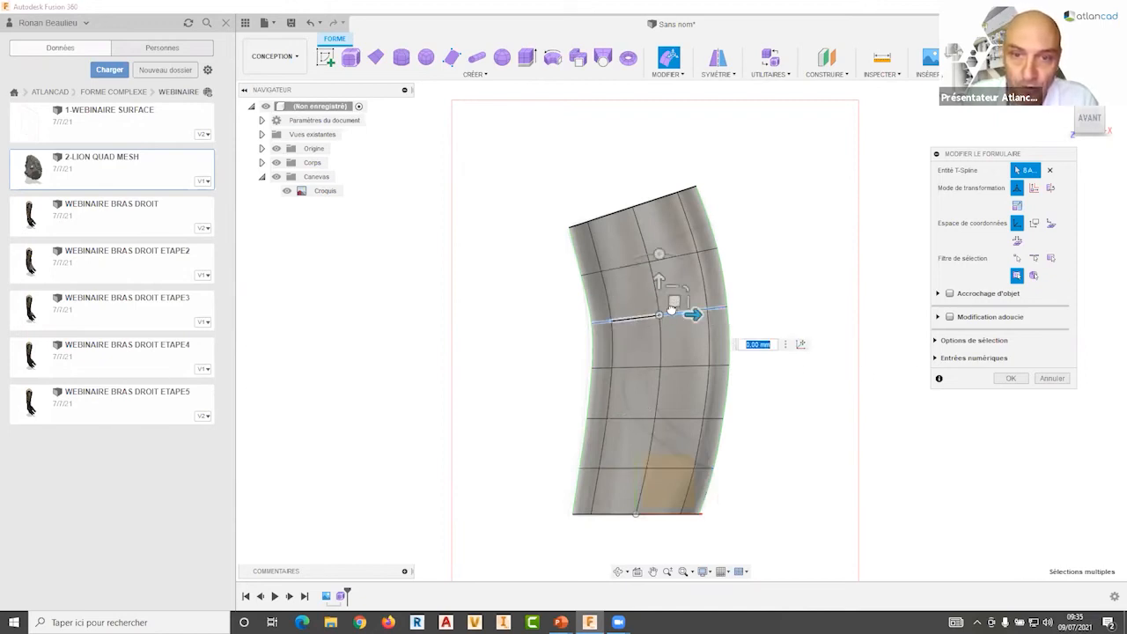
drag(674, 301, 675, 305)
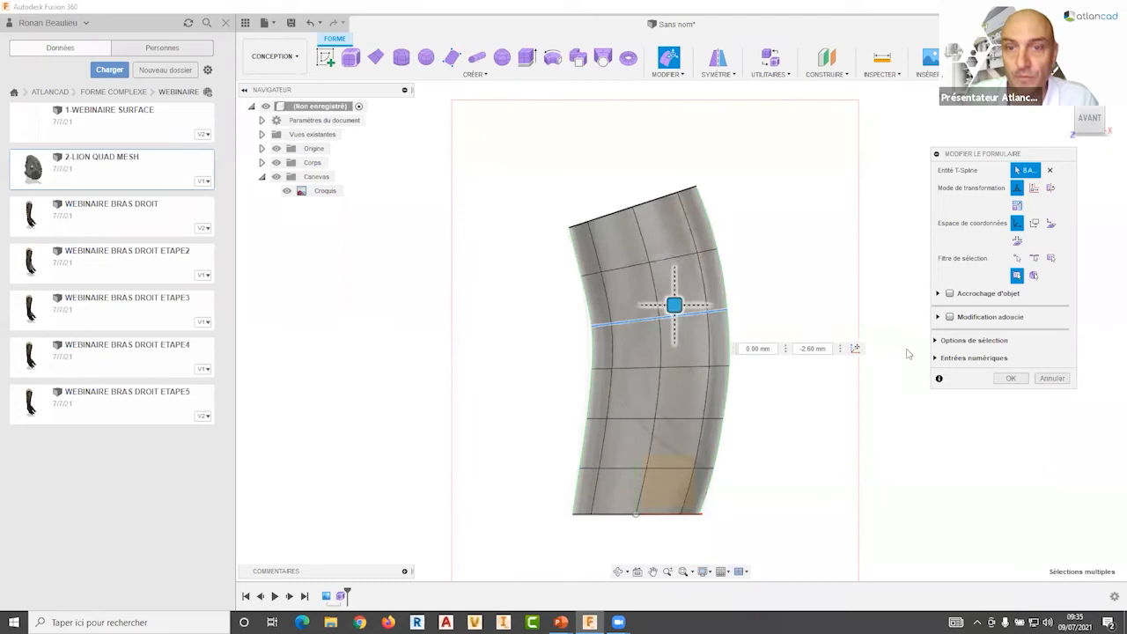
click(1010, 379)
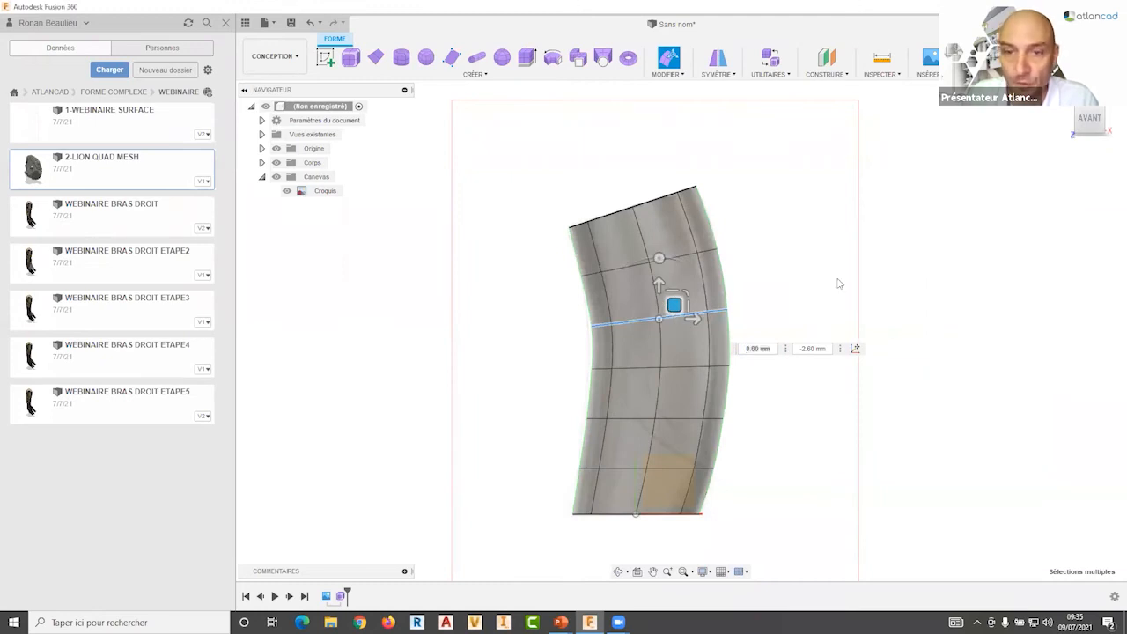
click(804, 301)
shift+middle_drag(798, 299, 773, 312)
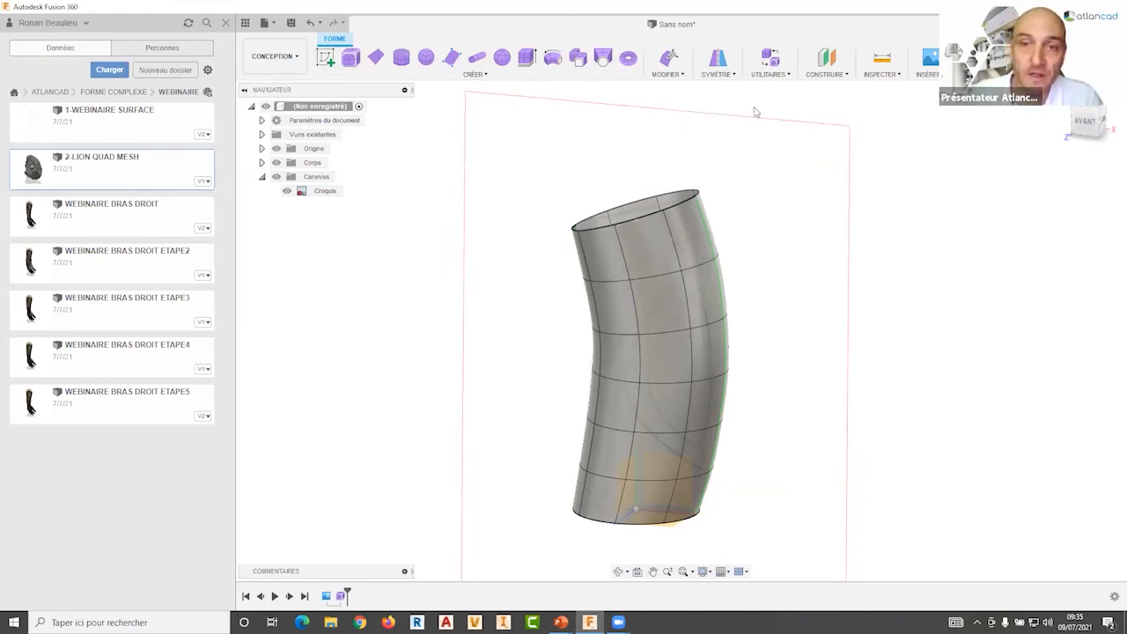
middle_drag(740, 184, 754, 160)
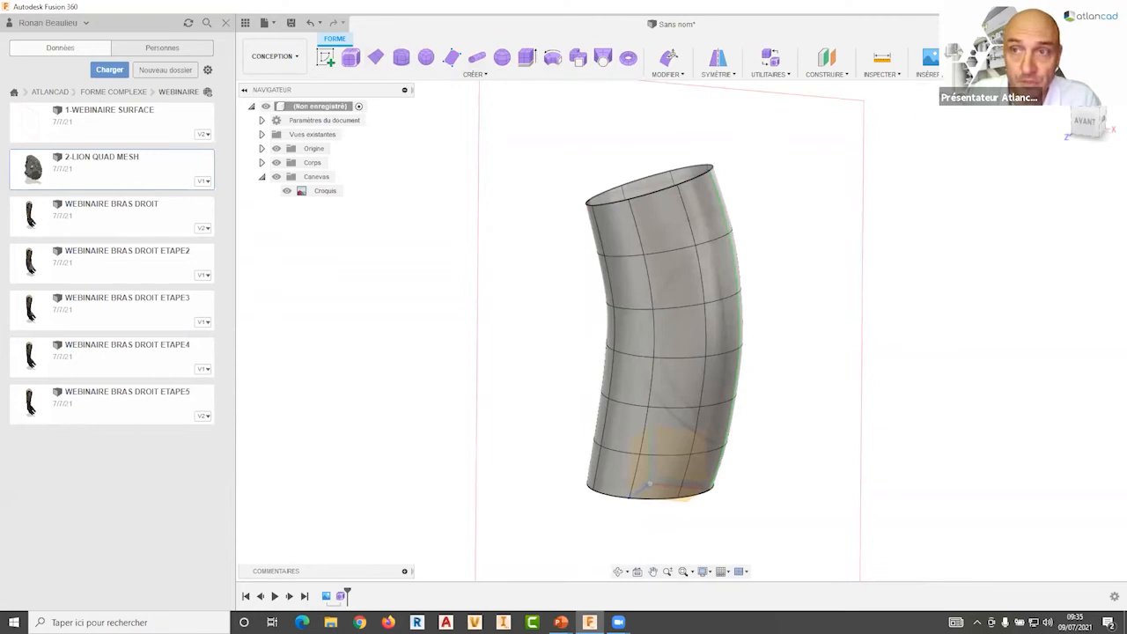
Step: Finish the form and split Corps1 with the XY origin plane as the splitting tool
click(977, 57)
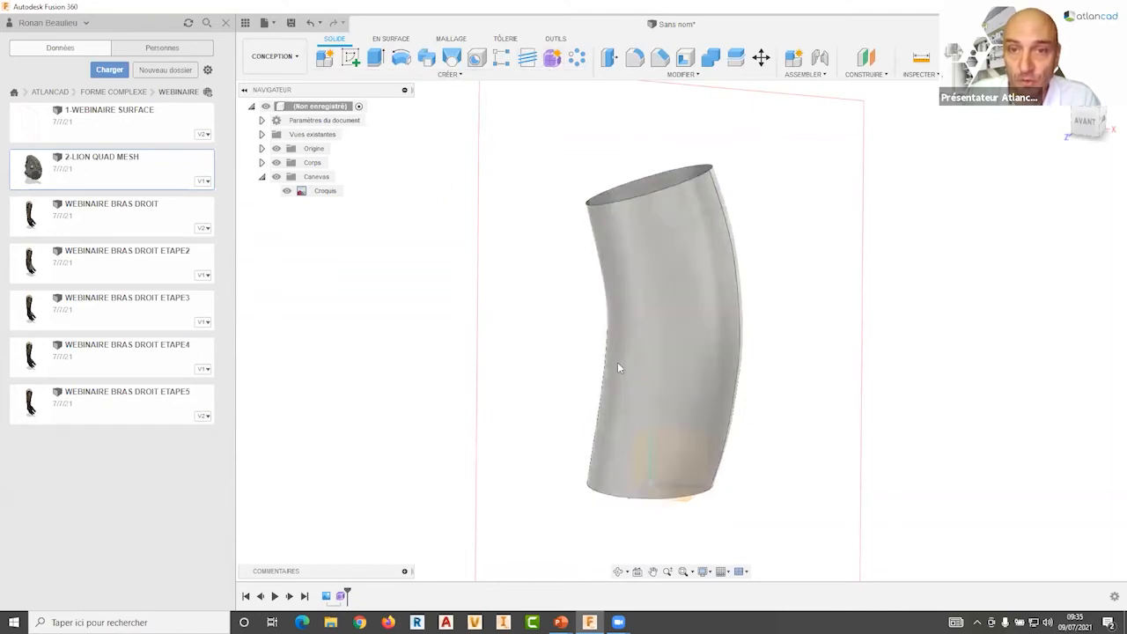
click(261, 162)
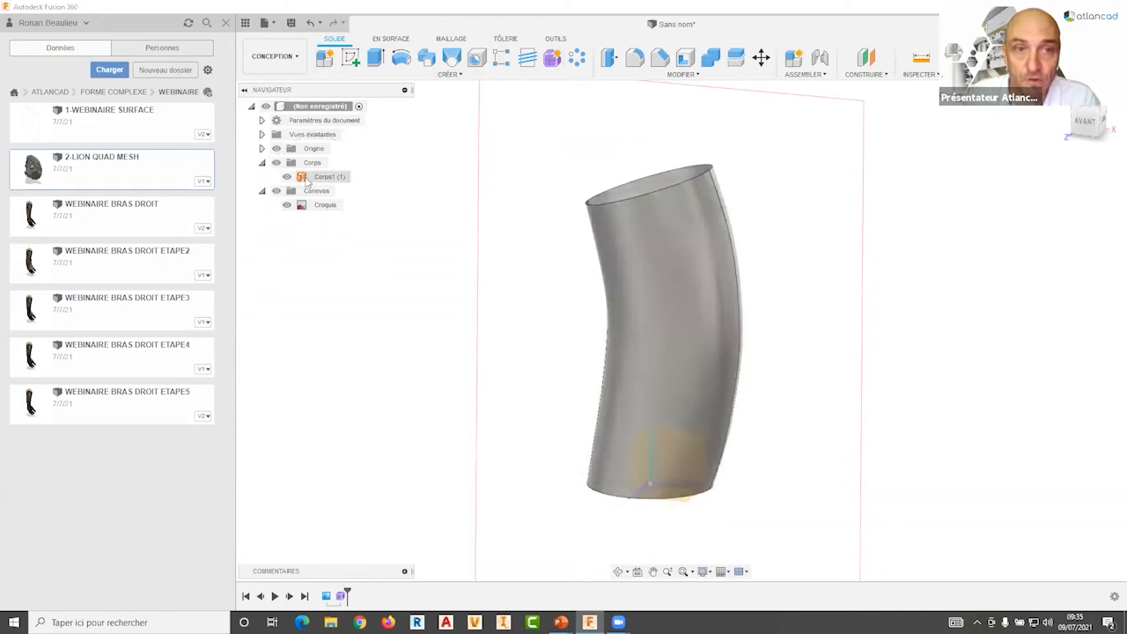
click(307, 179)
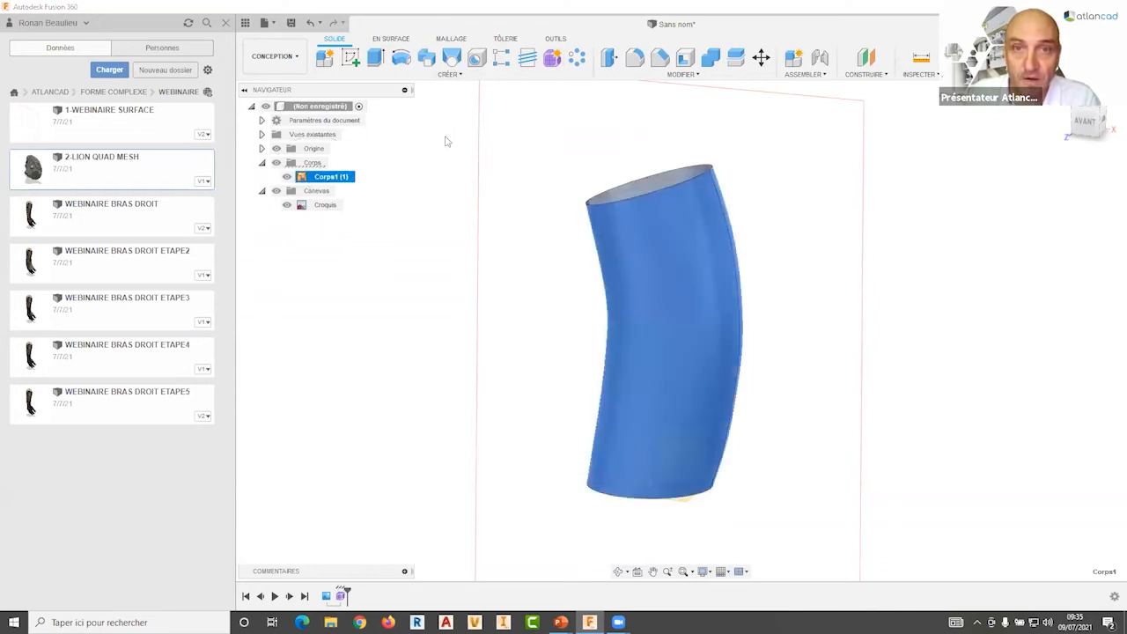
click(738, 66)
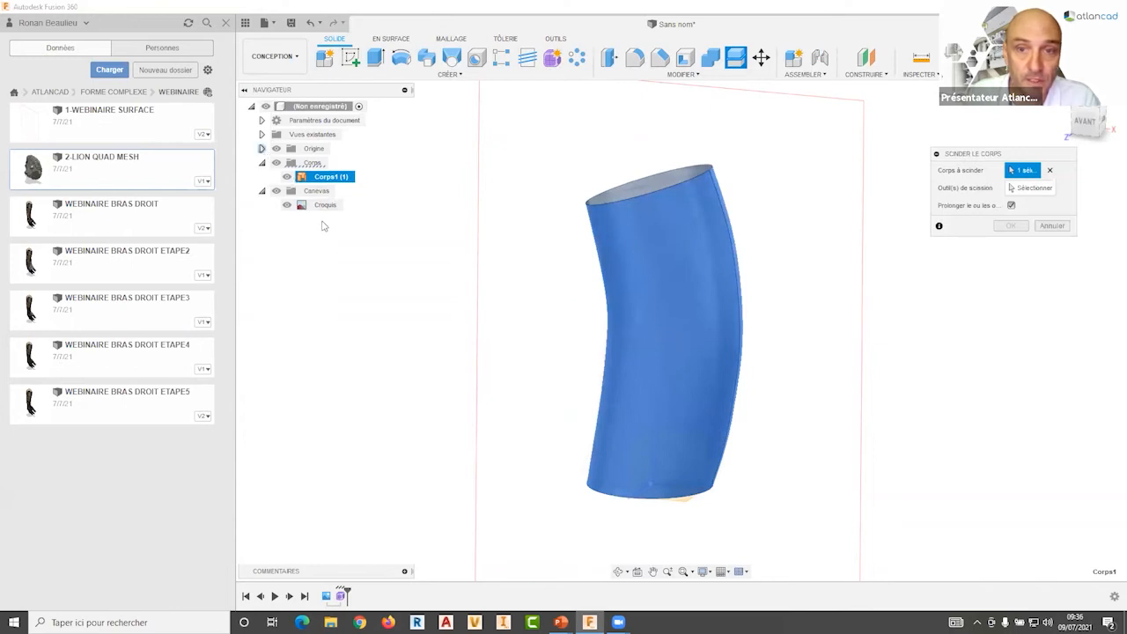
click(1012, 189)
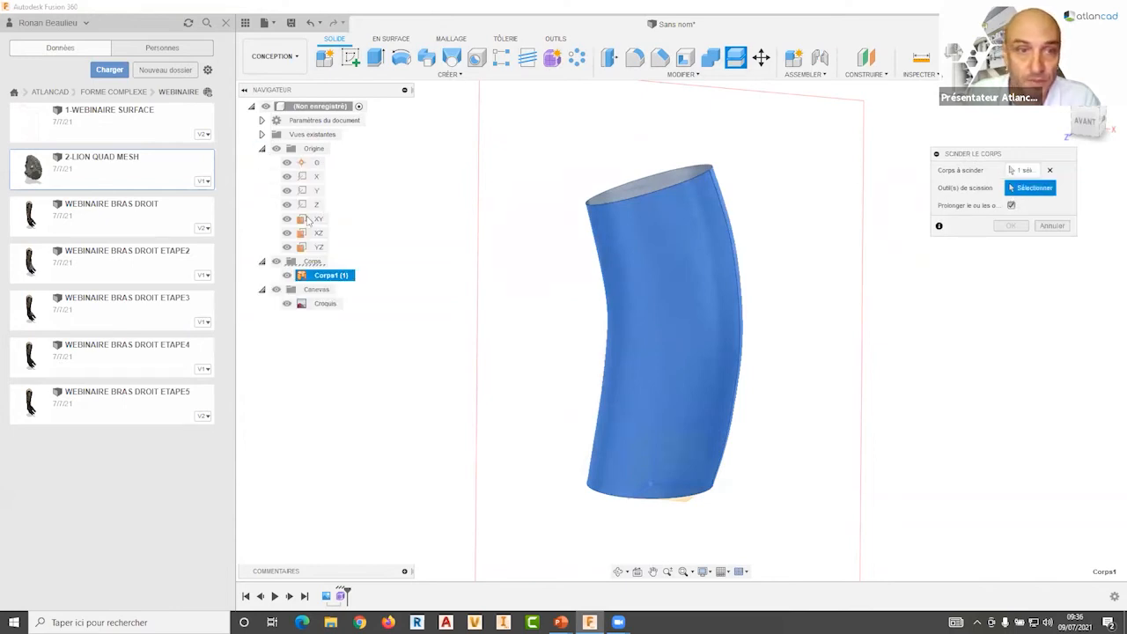
click(318, 219)
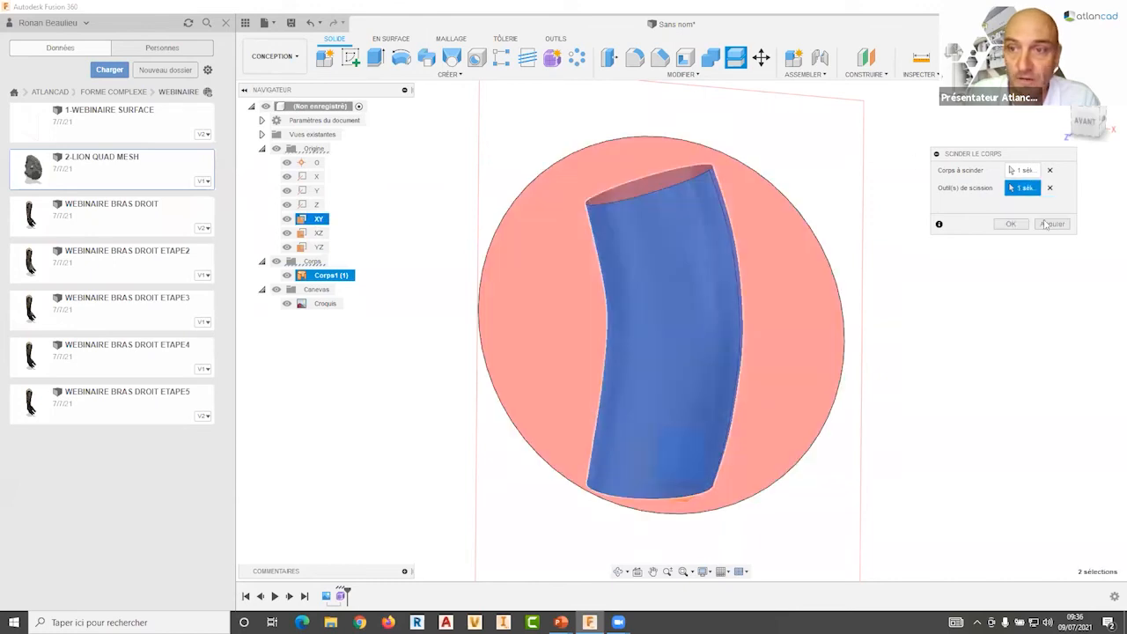
click(1011, 225)
Step: Hide Corps1 so that only the other half of the split body is shown
click(669, 262)
shift+middle_drag(729, 284, 325, 279)
click(301, 277)
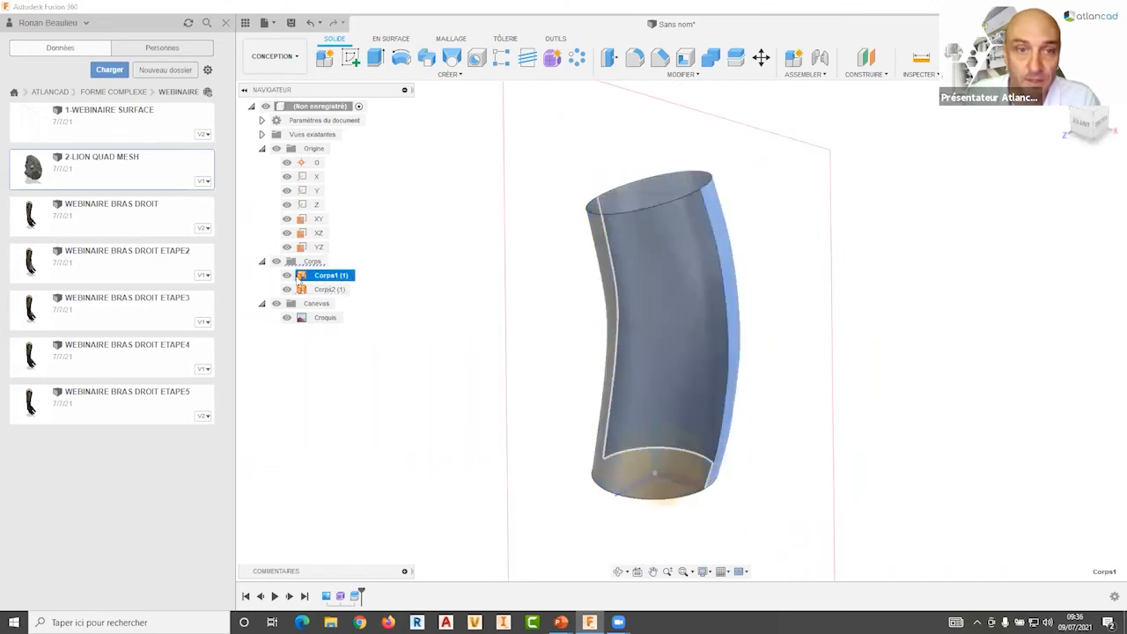
click(290, 277)
click(510, 282)
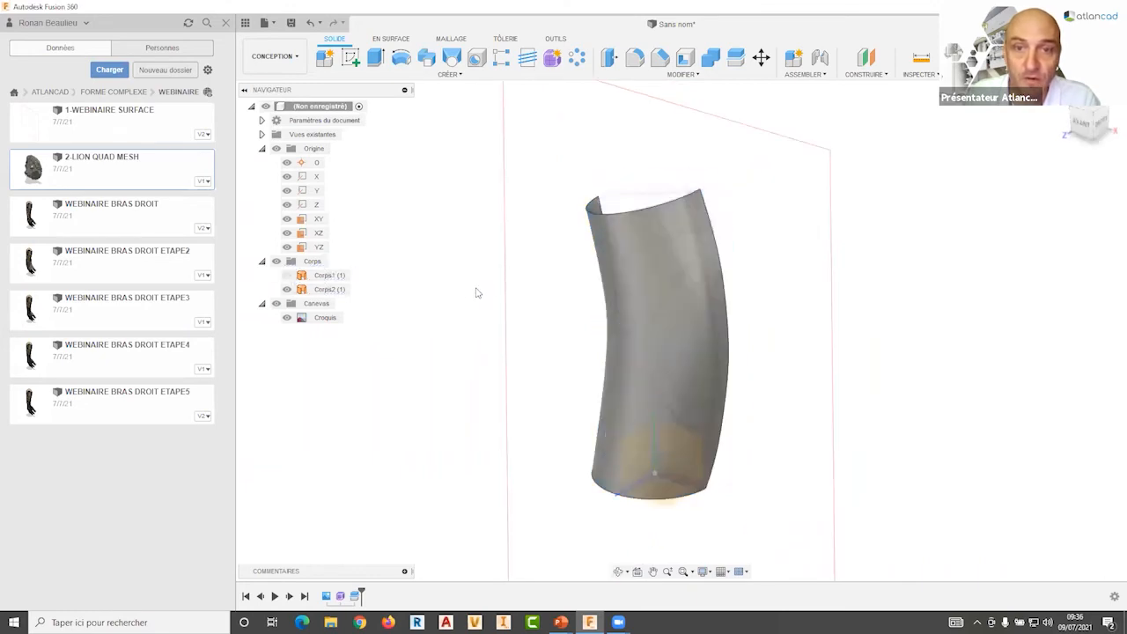
Step: Start a new sketch on the XY origin plane, viewed from the front
mouse_move(571, 309)
shift+middle_down()
mouse_move(600, 298)
mouse_move(546, 295)
mouse_move(590, 297)
mouse_move(556, 300)
mouse_move(548, 284)
shift+middle_up()
scroll(620, 188, up, 2)
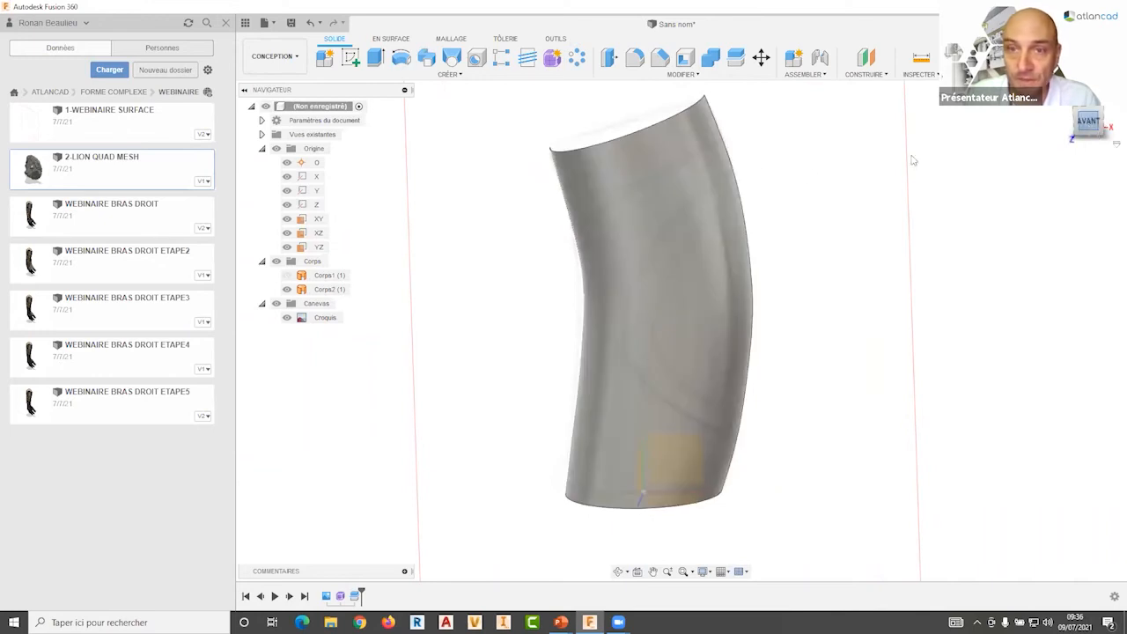
click(351, 58)
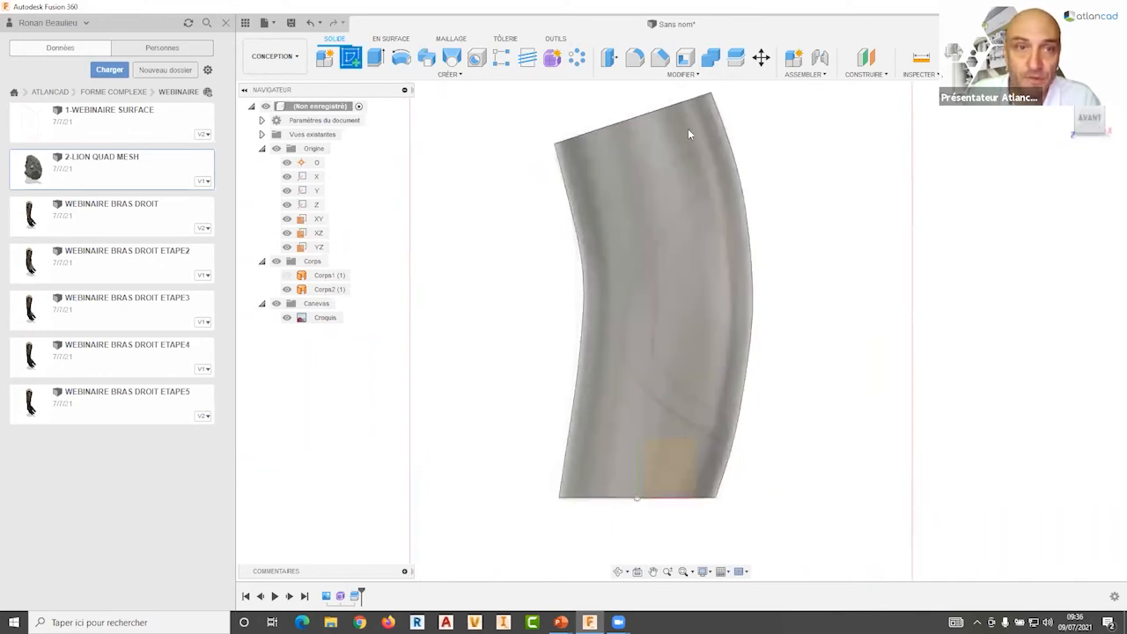
click(669, 456)
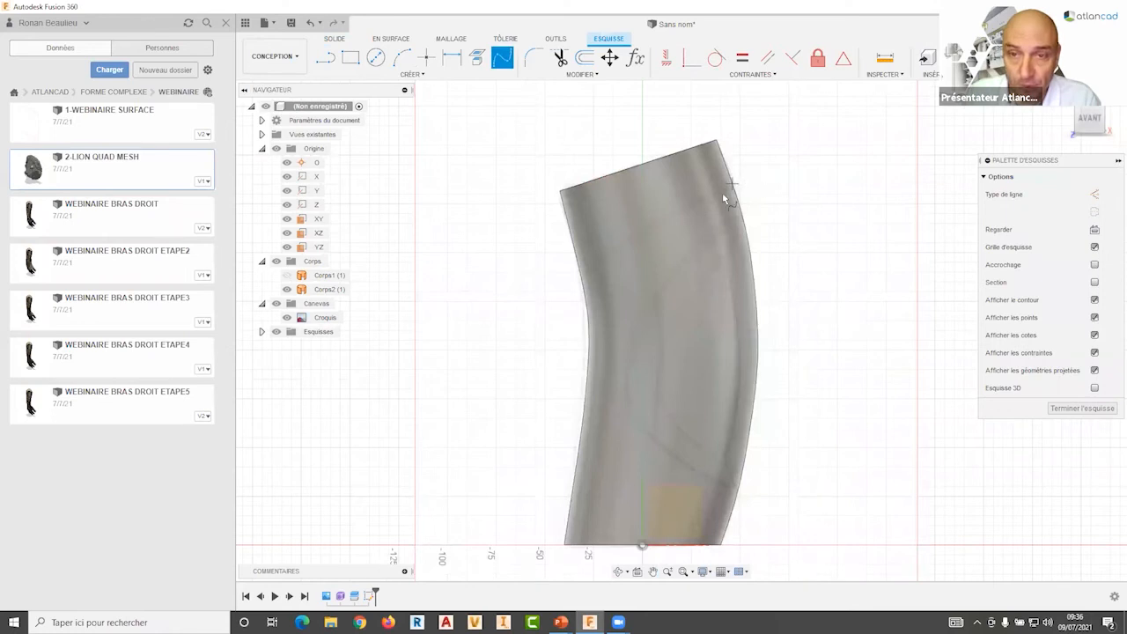
click(748, 179)
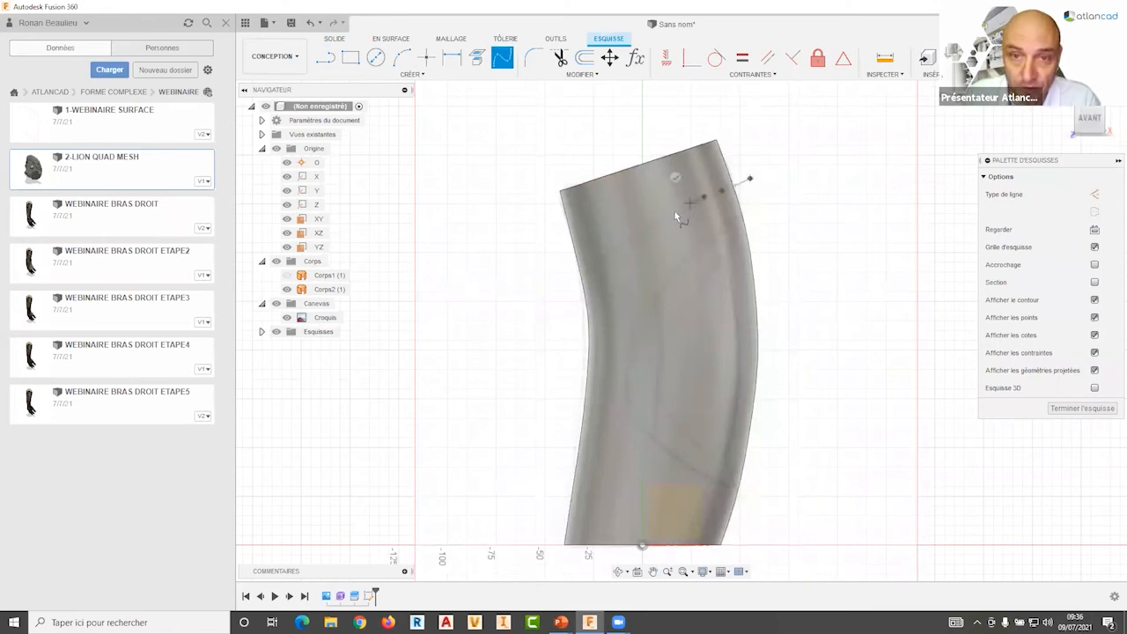
click(644, 232)
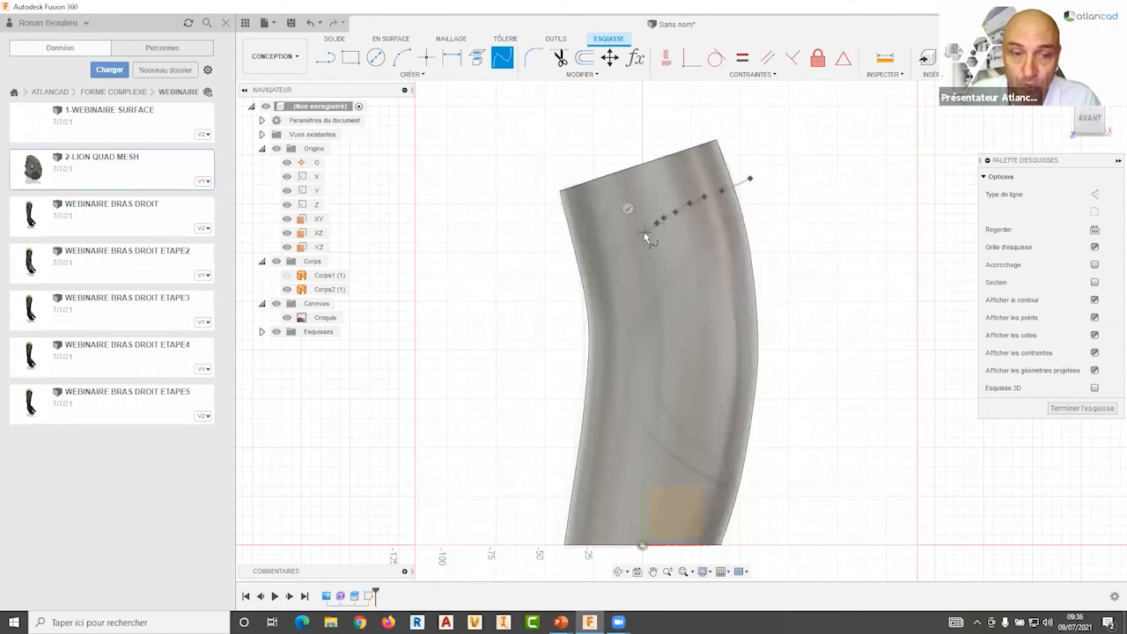
click(628, 208)
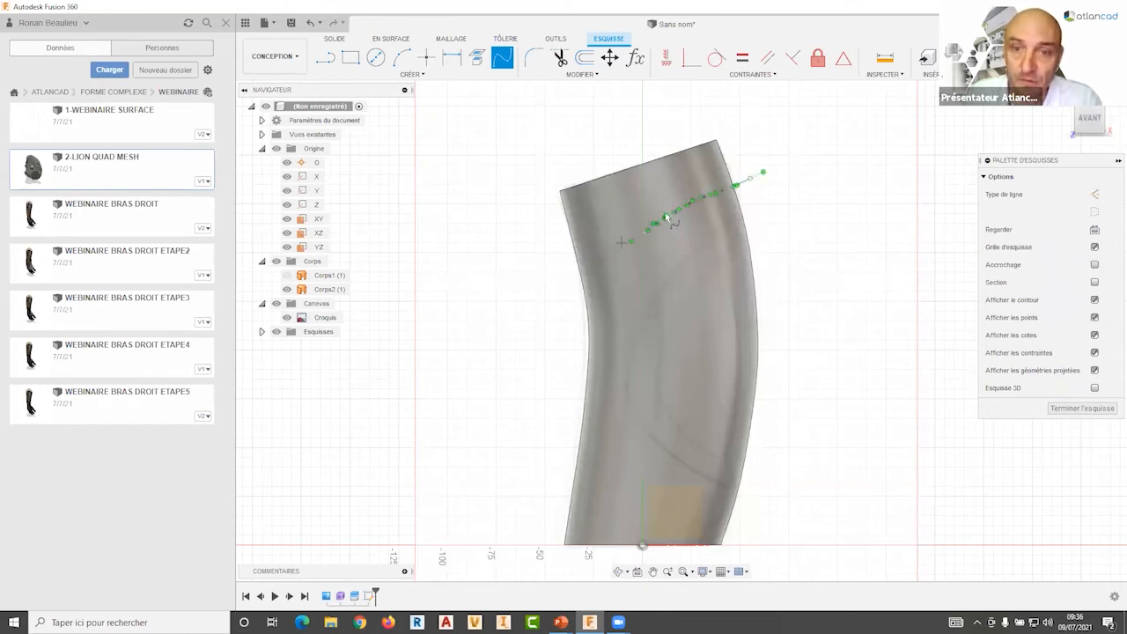
key(Escape)
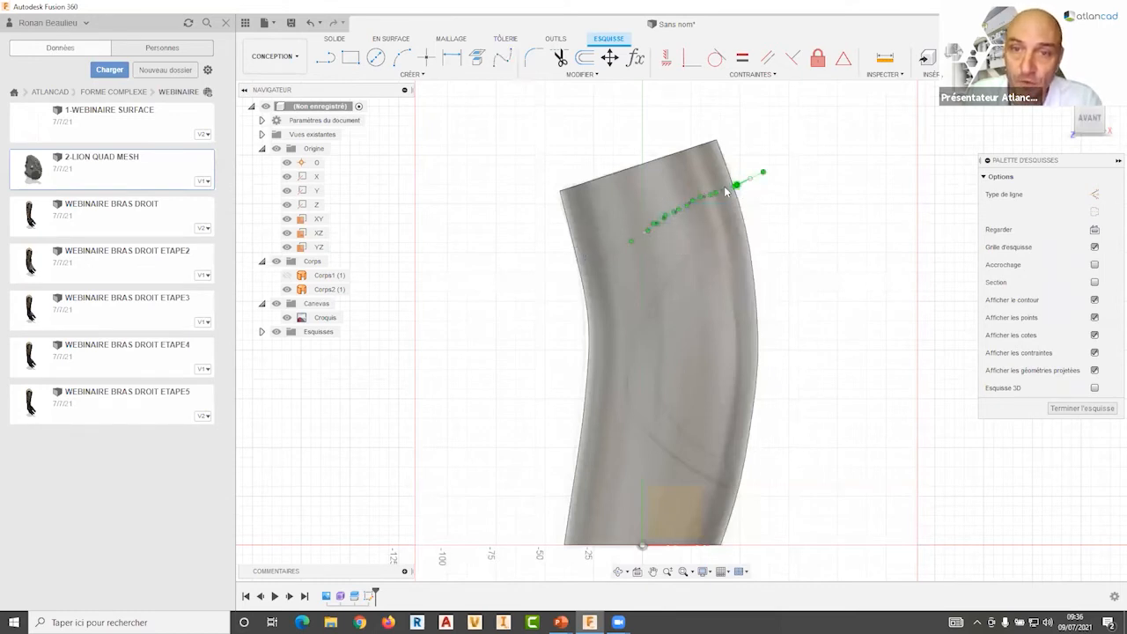
click(727, 192)
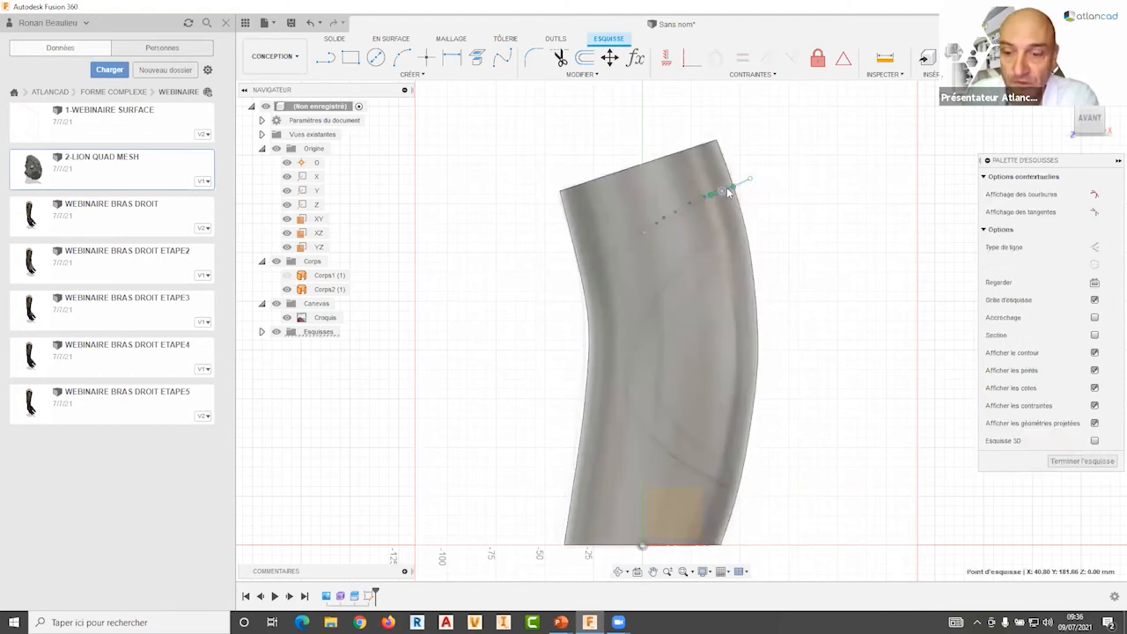
click(728, 198)
key(Delete)
Step: Draw a two-point spline about 109 mm long, slanting across the upper part of the body and extending past both edges
click(502, 57)
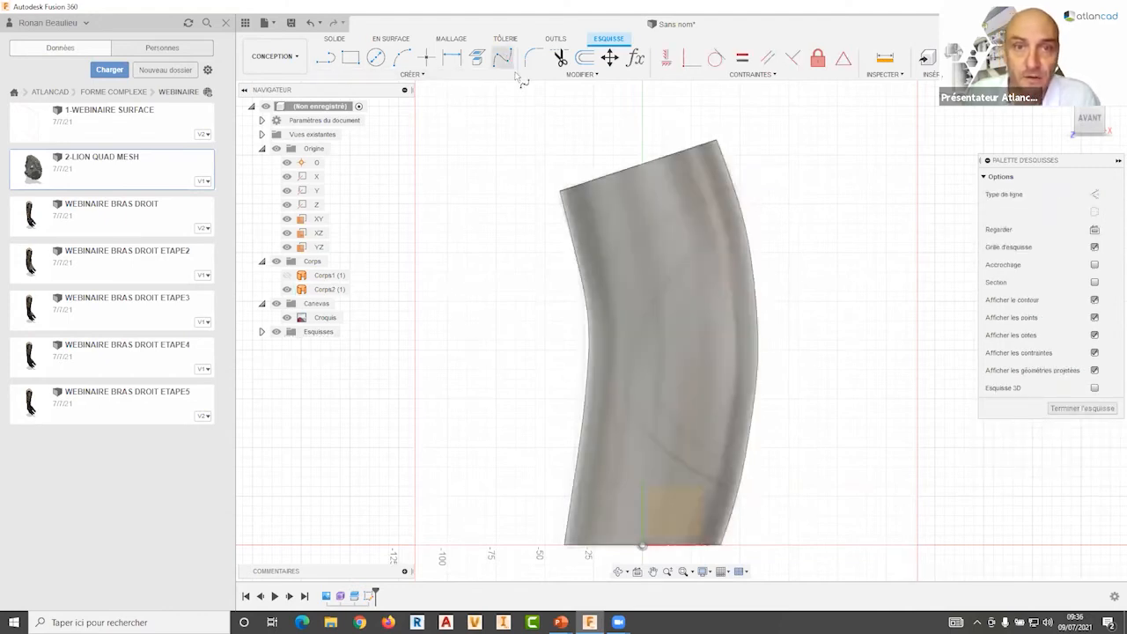
click(746, 179)
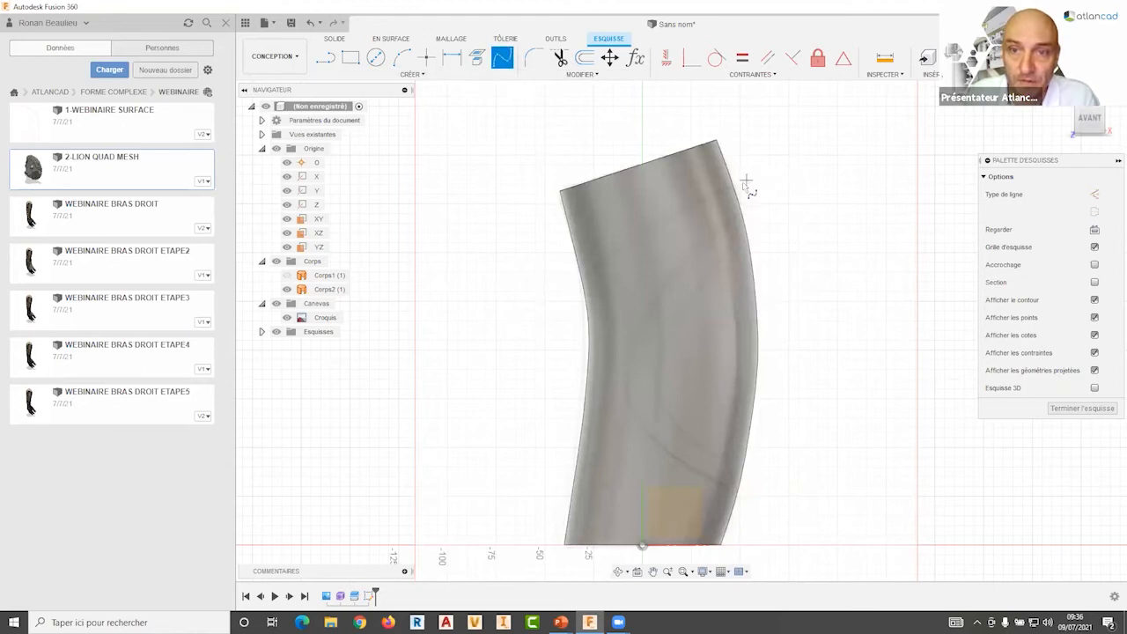
click(564, 289)
click(549, 263)
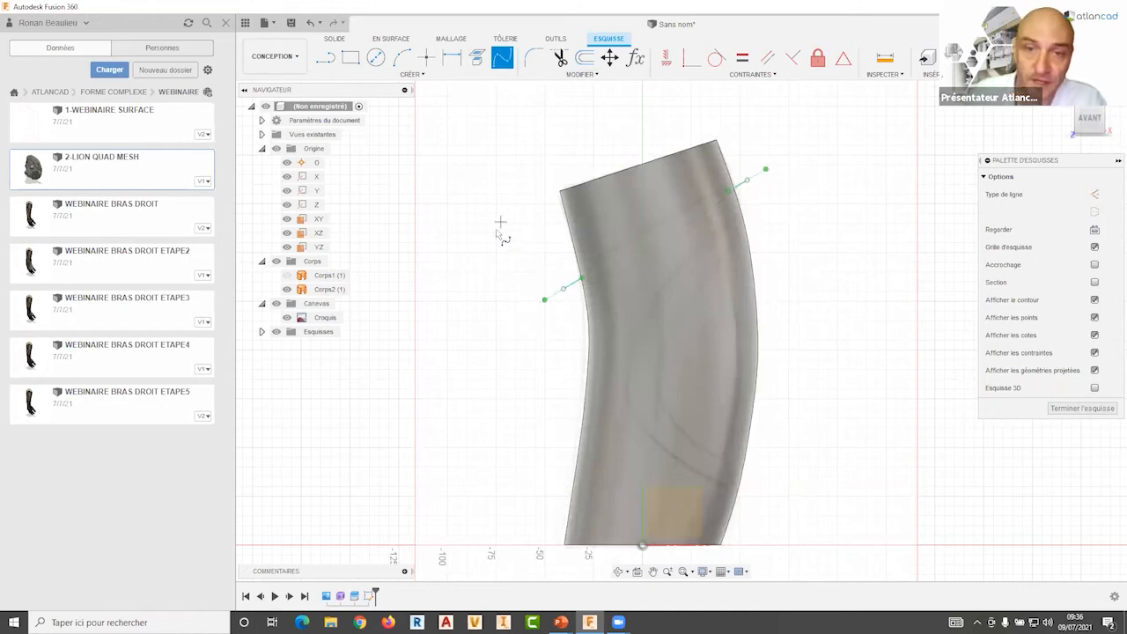
right_click(497, 245)
click(519, 252)
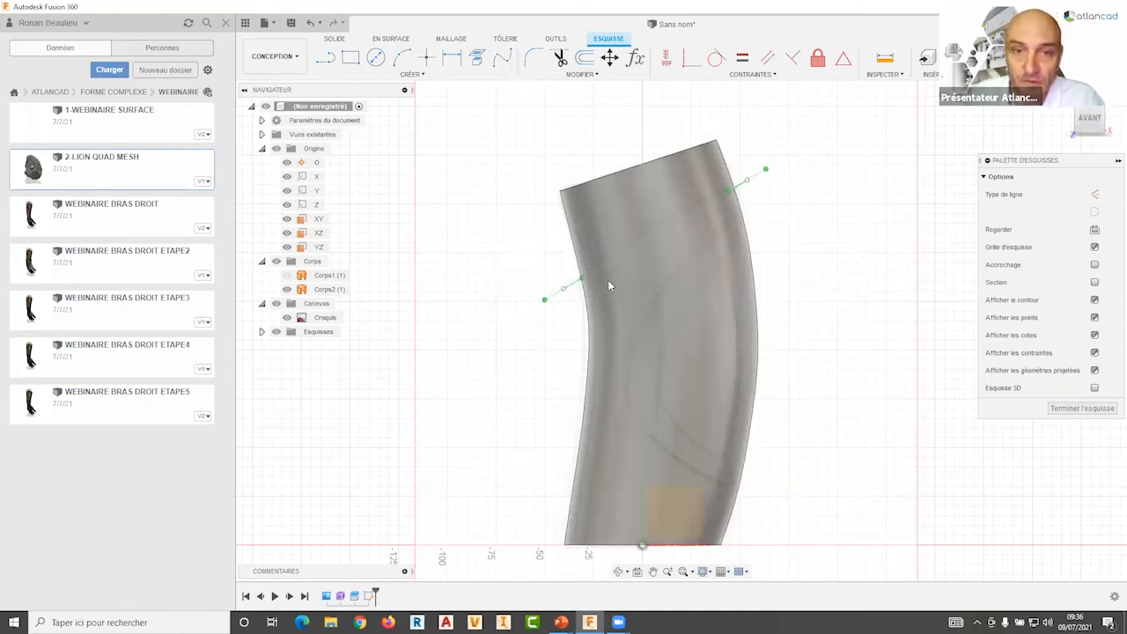
click(610, 269)
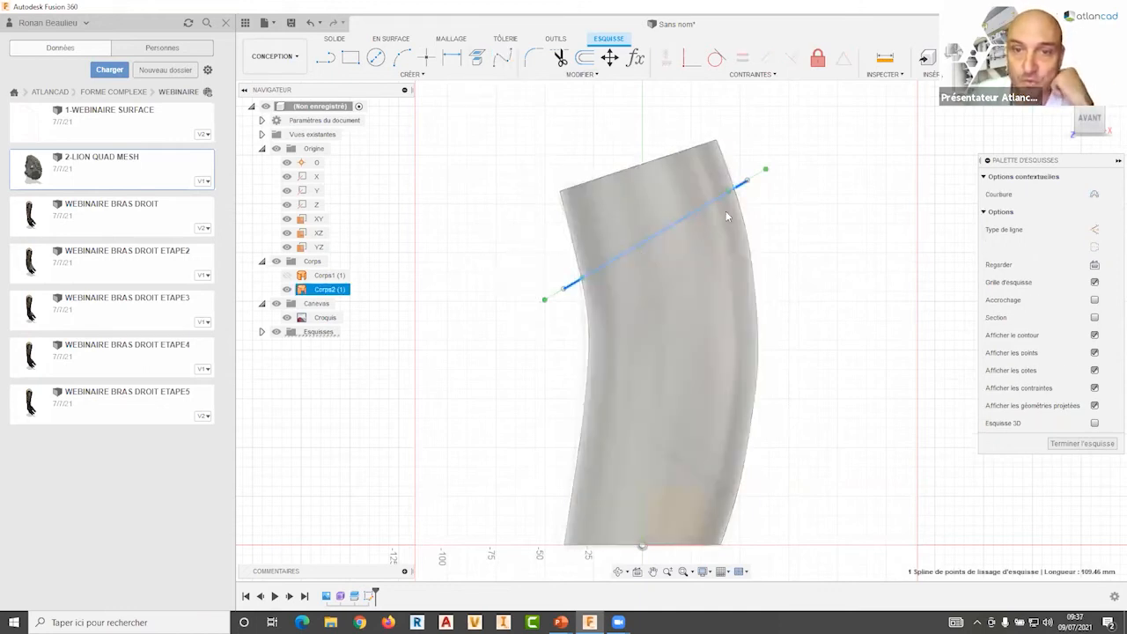
Step: Bend the upper spline into a gentle arch by moving its end tangent handles, undoing the excessive change at its lower end
click(546, 302)
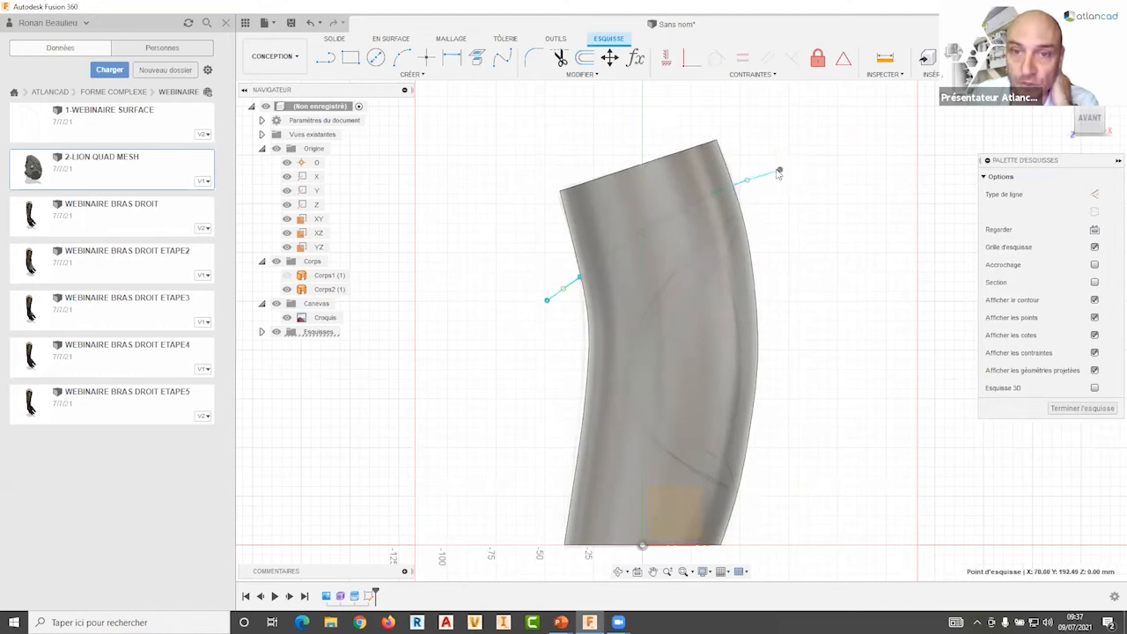
drag(752, 176, 829, 203)
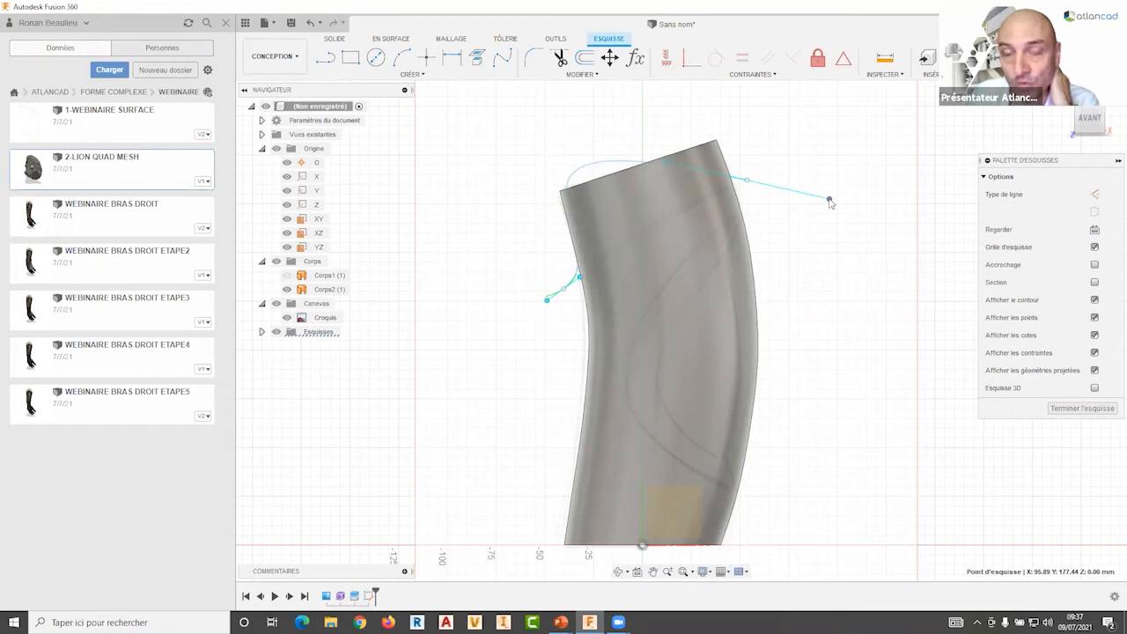
drag(830, 202, 769, 177)
drag(546, 301, 629, 236)
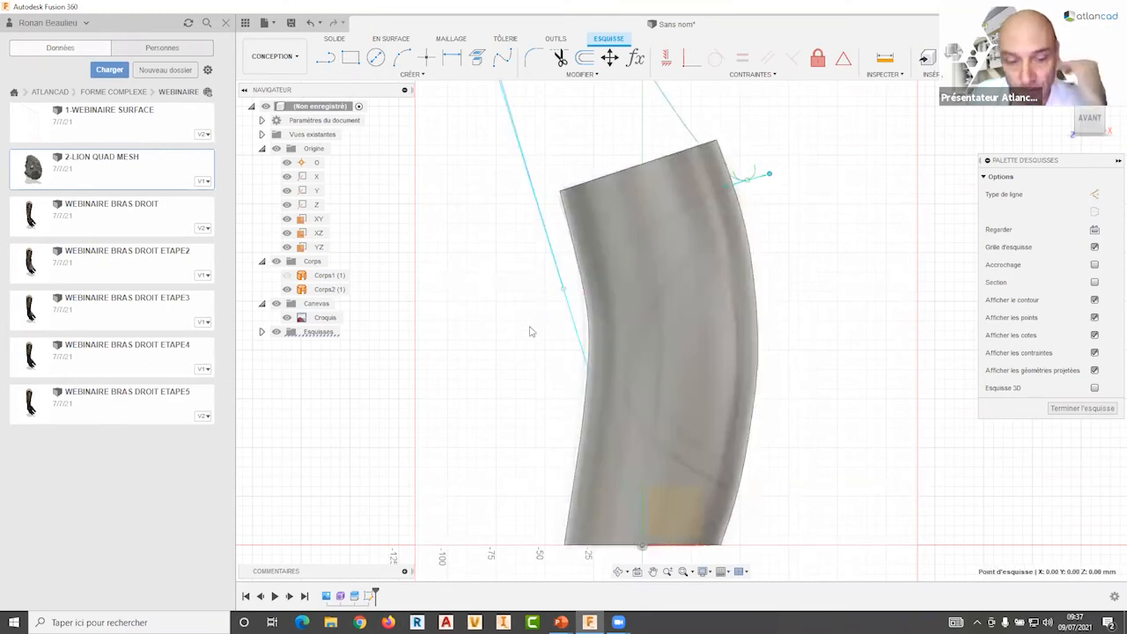
key(ctrl+z)
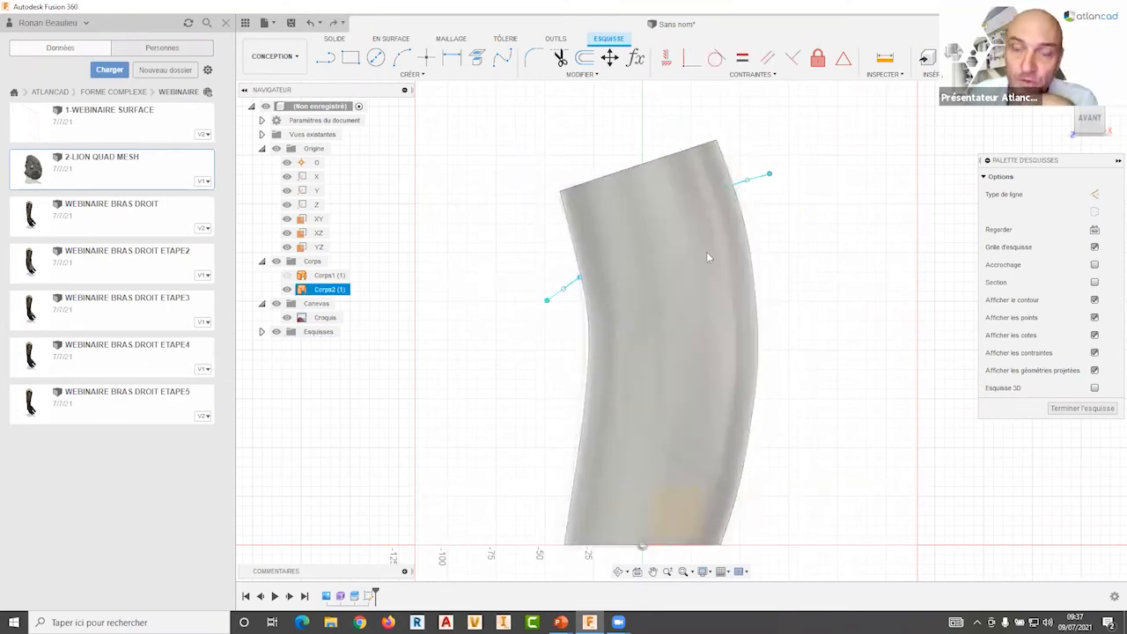
click(736, 185)
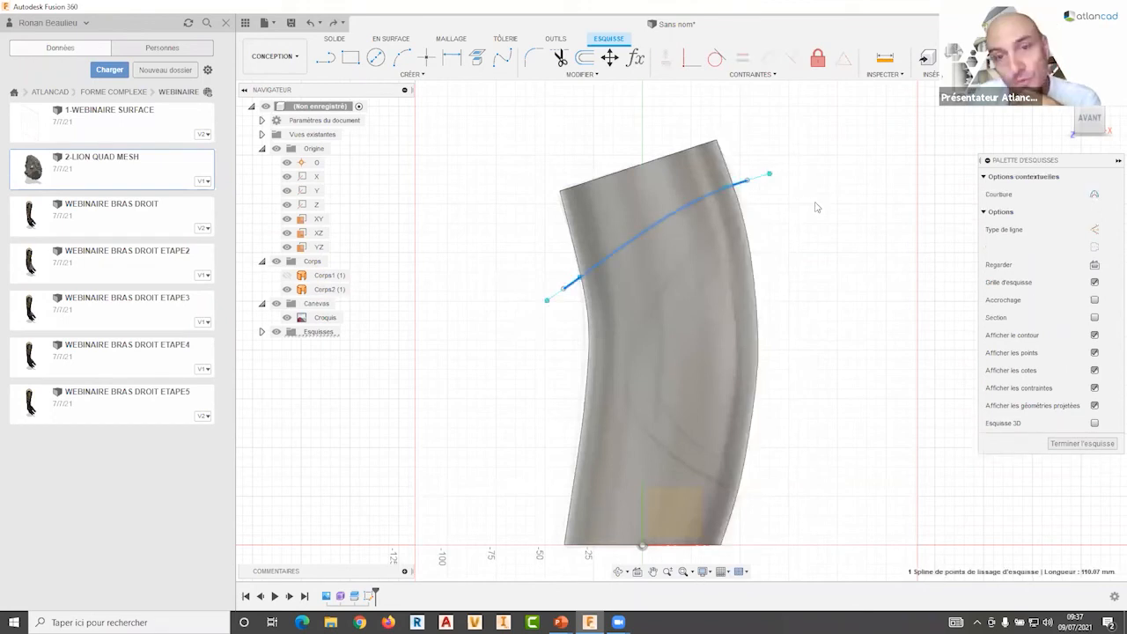
click(798, 282)
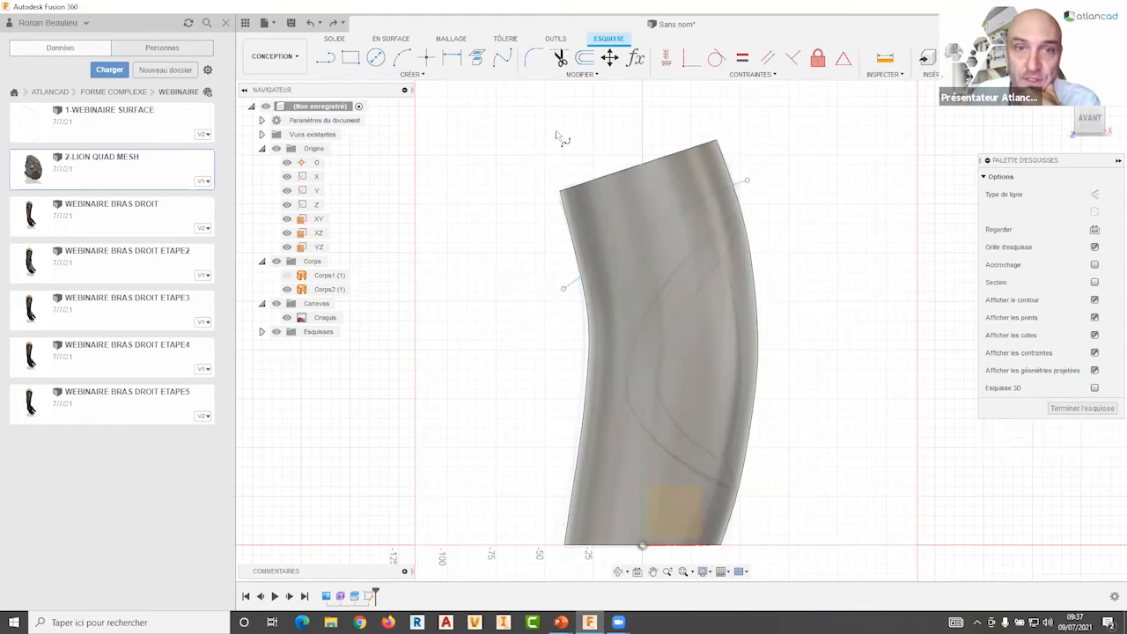
Step: Draw a C-shaped spline about 224 mm long, starting and ending beyond the body's outer curved edge, and fine-tune its upper tangent
middle_drag(609, 360, 608, 346)
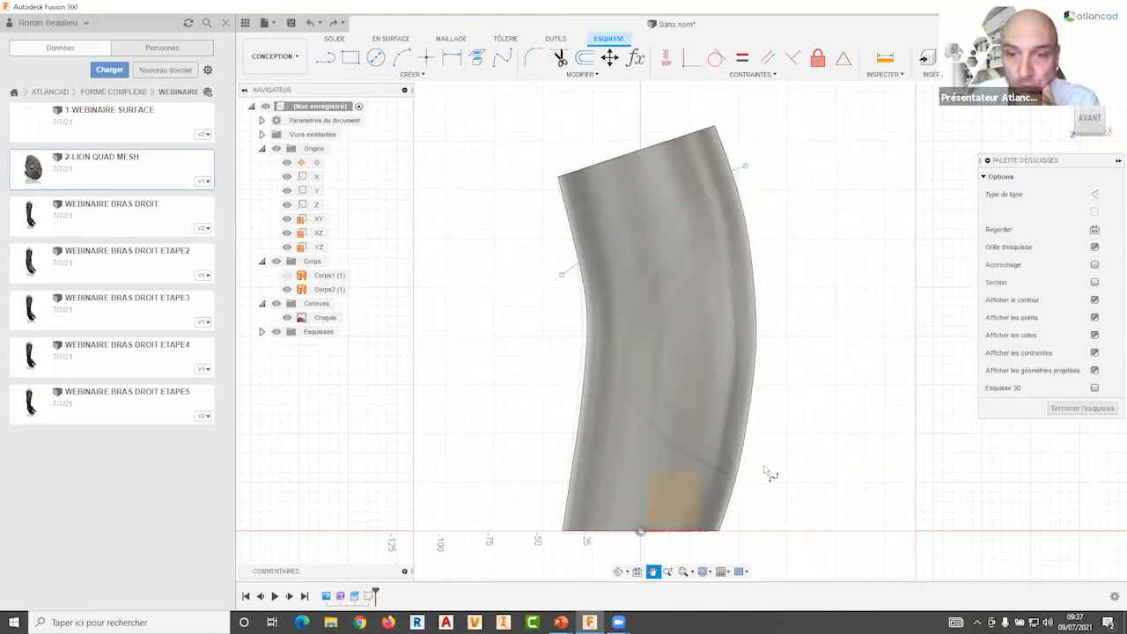
right_click(839, 419)
click(841, 406)
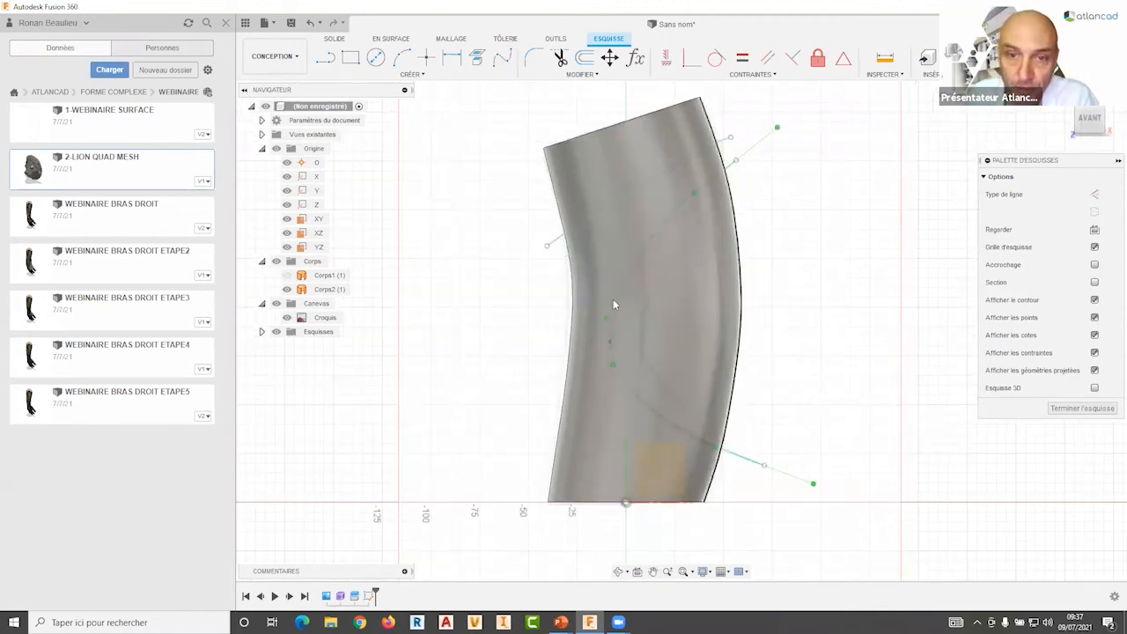
click(777, 131)
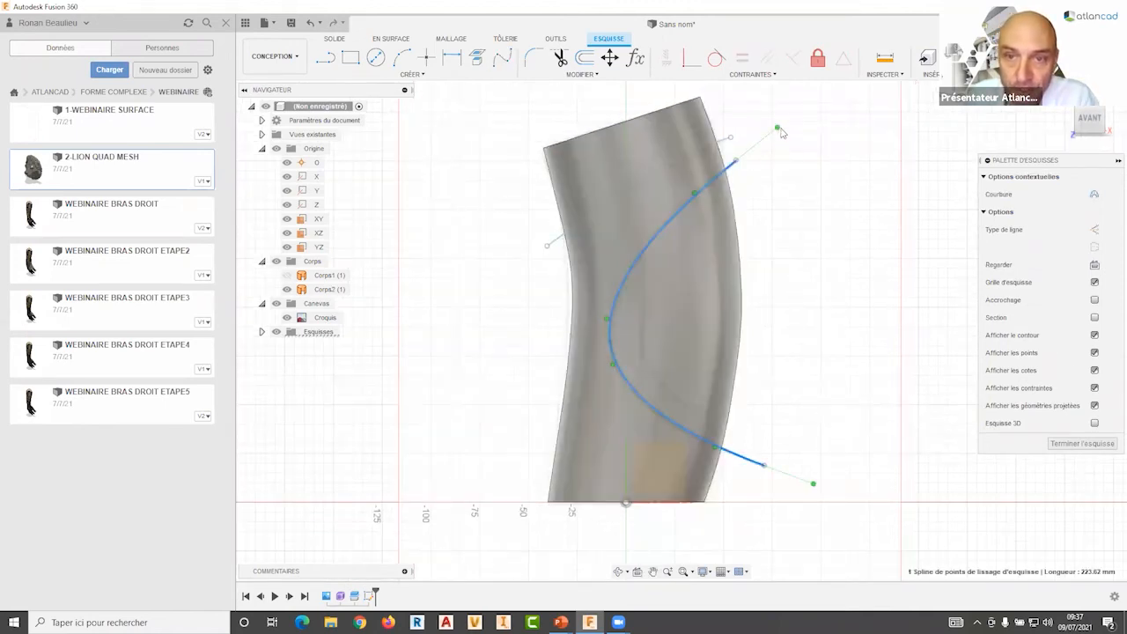
drag(778, 127, 783, 124)
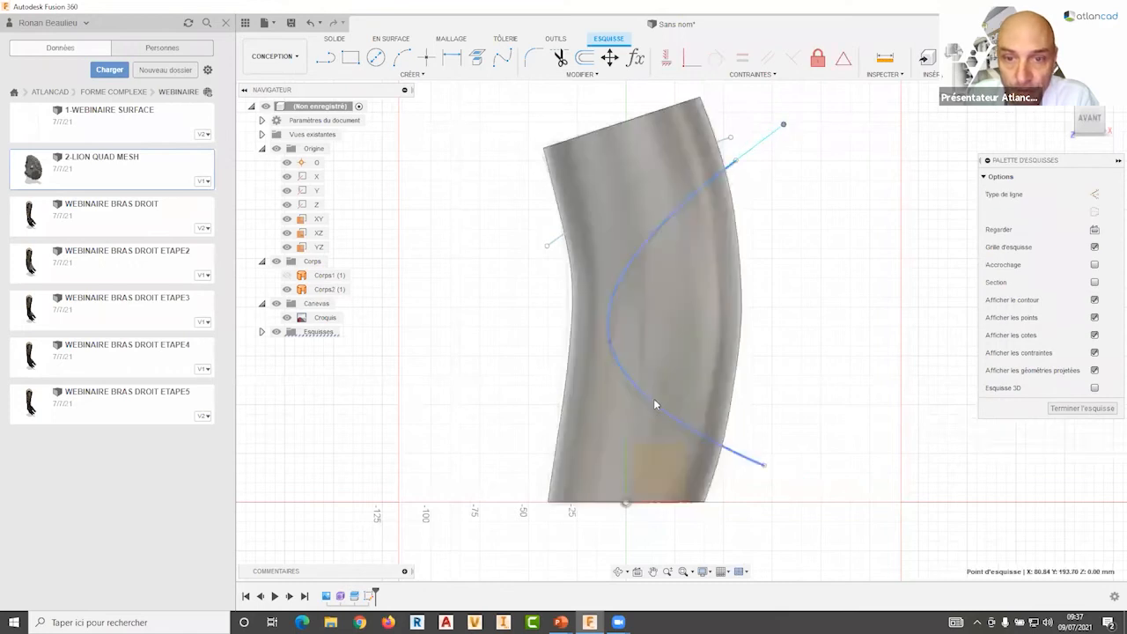
click(611, 355)
click(613, 369)
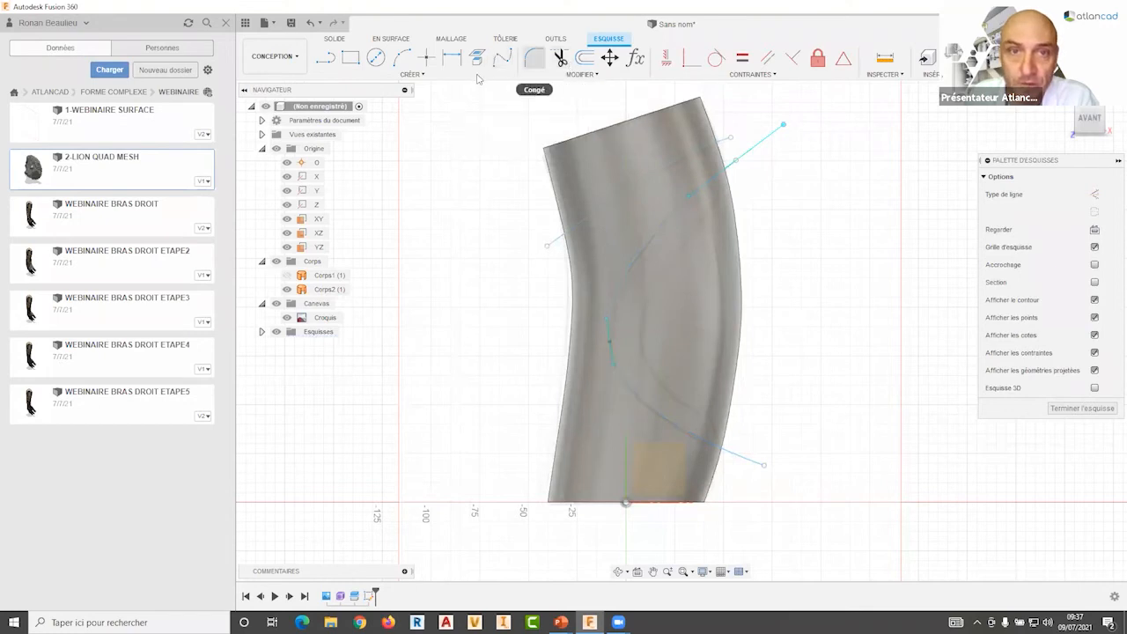
Step: Offset the arched upper spline by -3.35 mm to create a parallel curve just below it
click(584, 57)
click(629, 190)
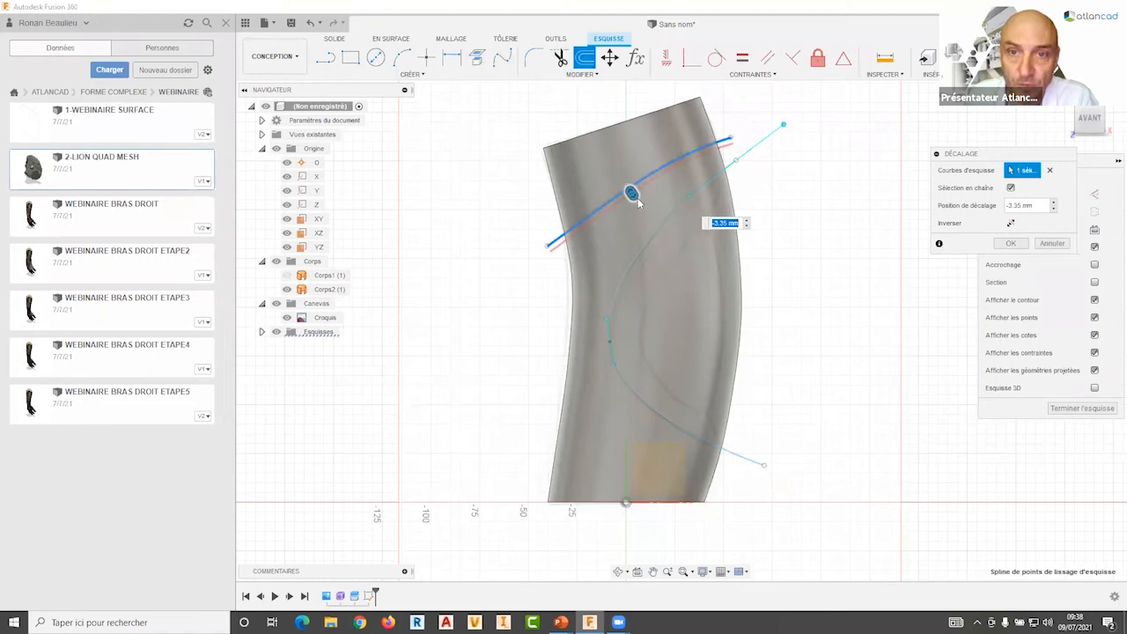
key(Return)
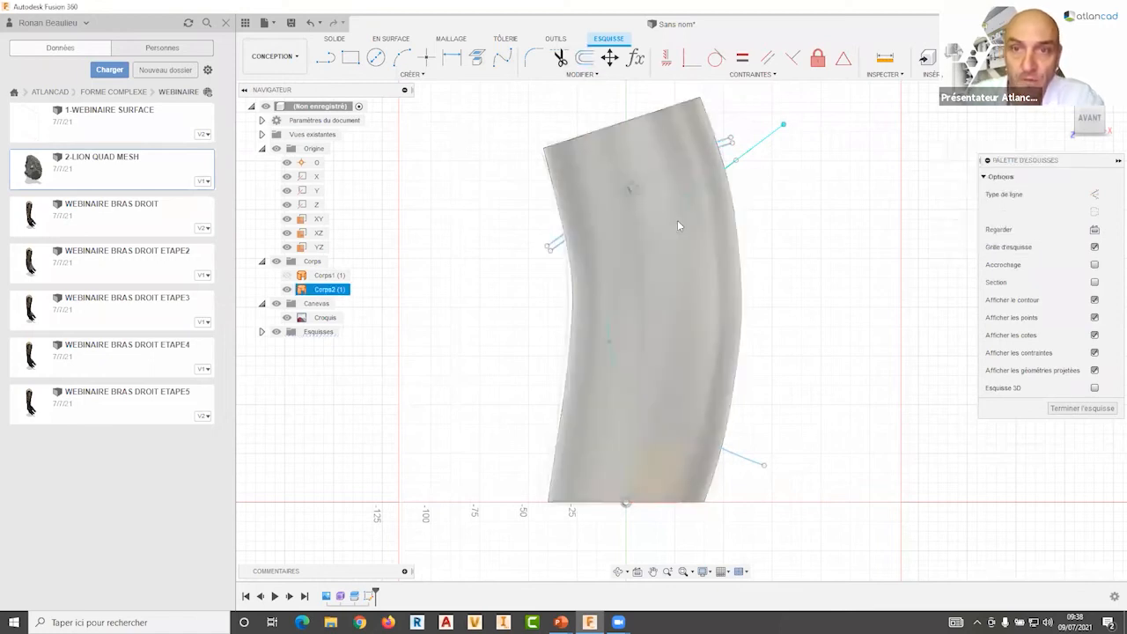
click(528, 228)
middle_drag(748, 256, 740, 177)
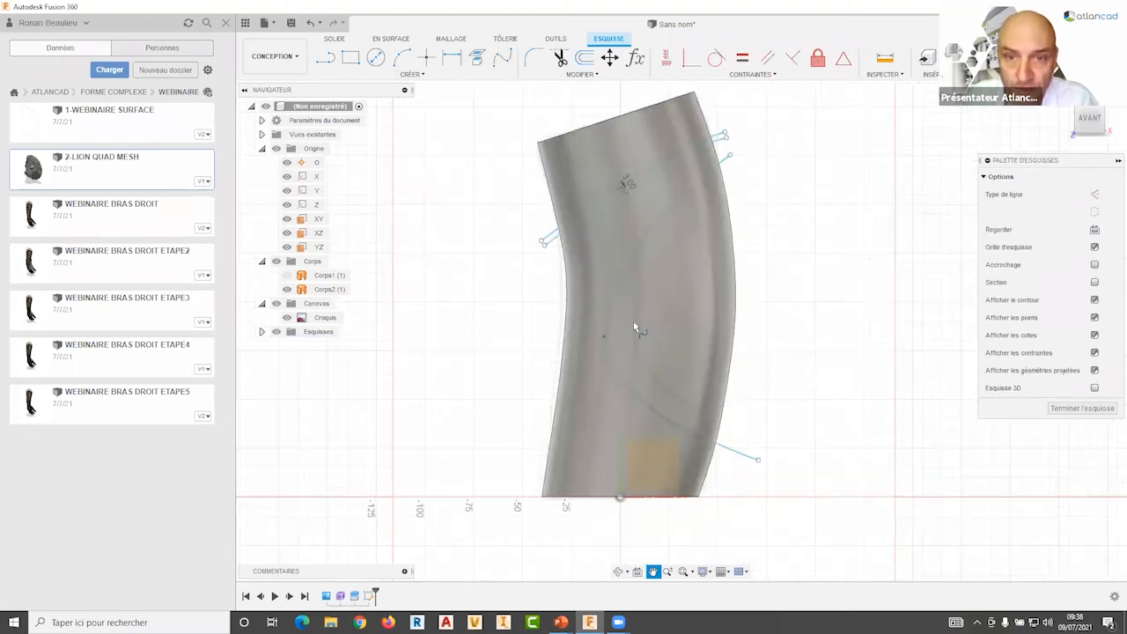
Step: Draw a second C-shaped spline about 180 mm long inside the first one, and fine-tune its lower and upper end tangents
click(746, 434)
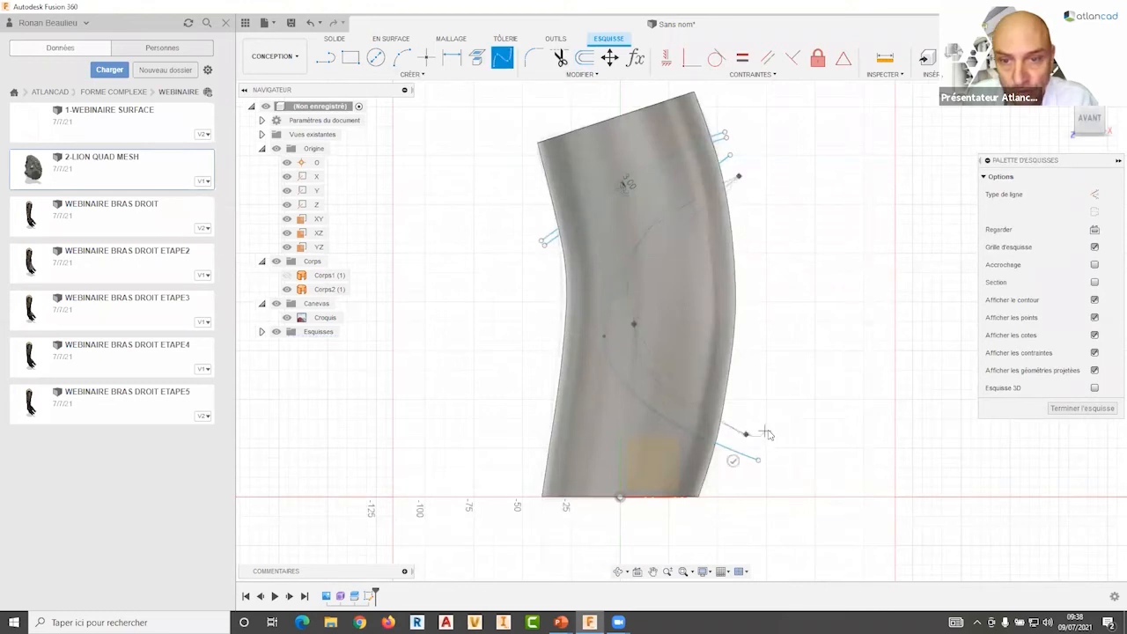
right_click(767, 434)
click(788, 454)
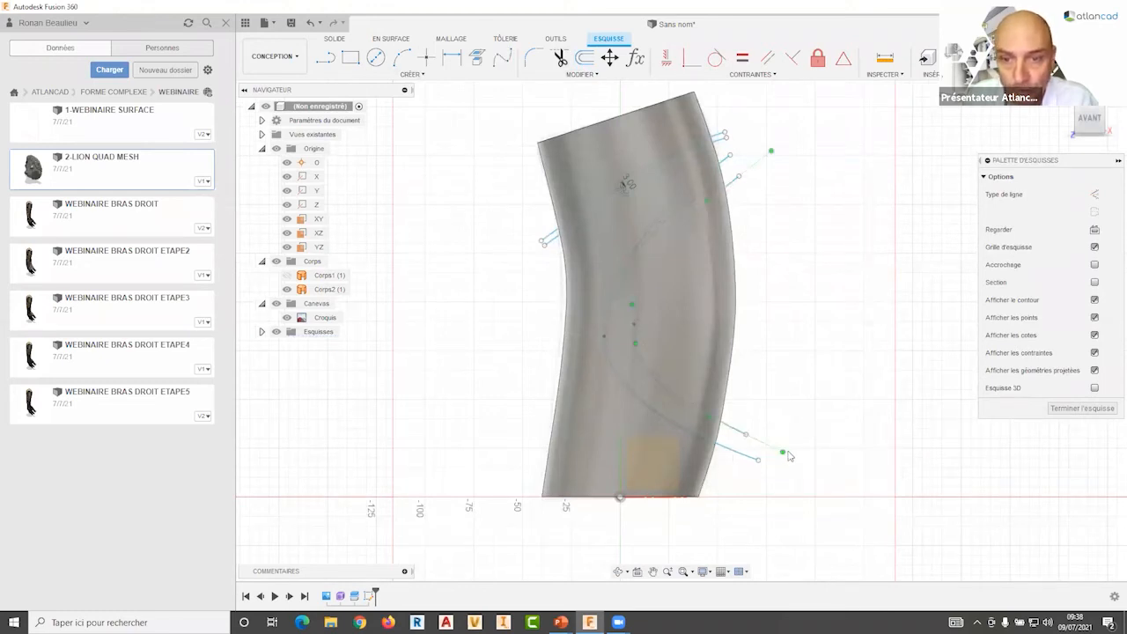
click(713, 202)
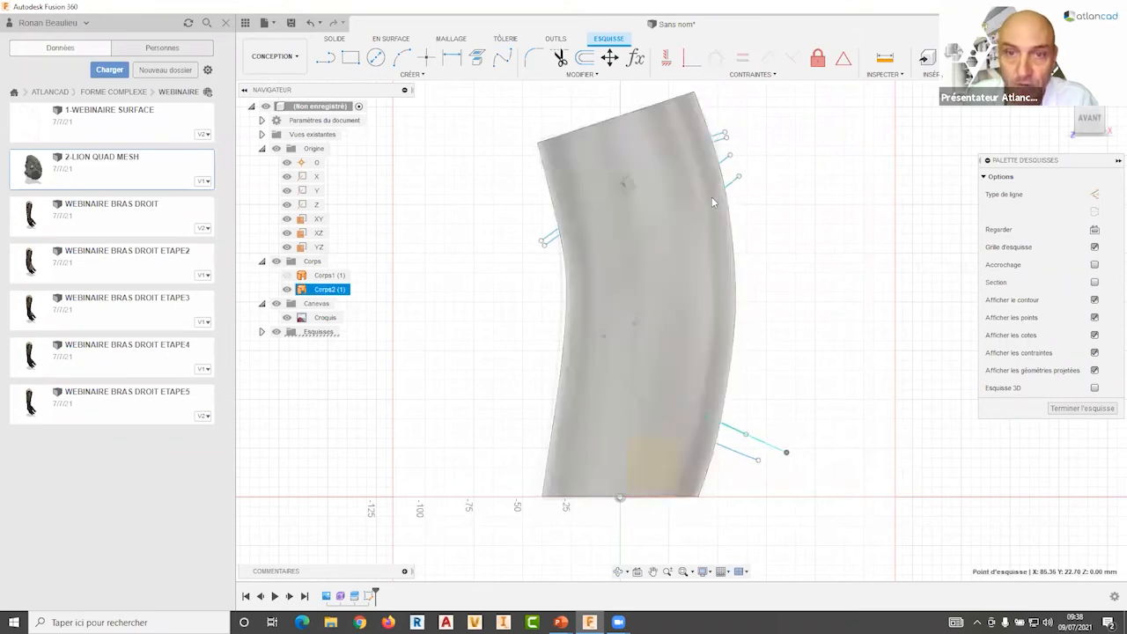
click(736, 187)
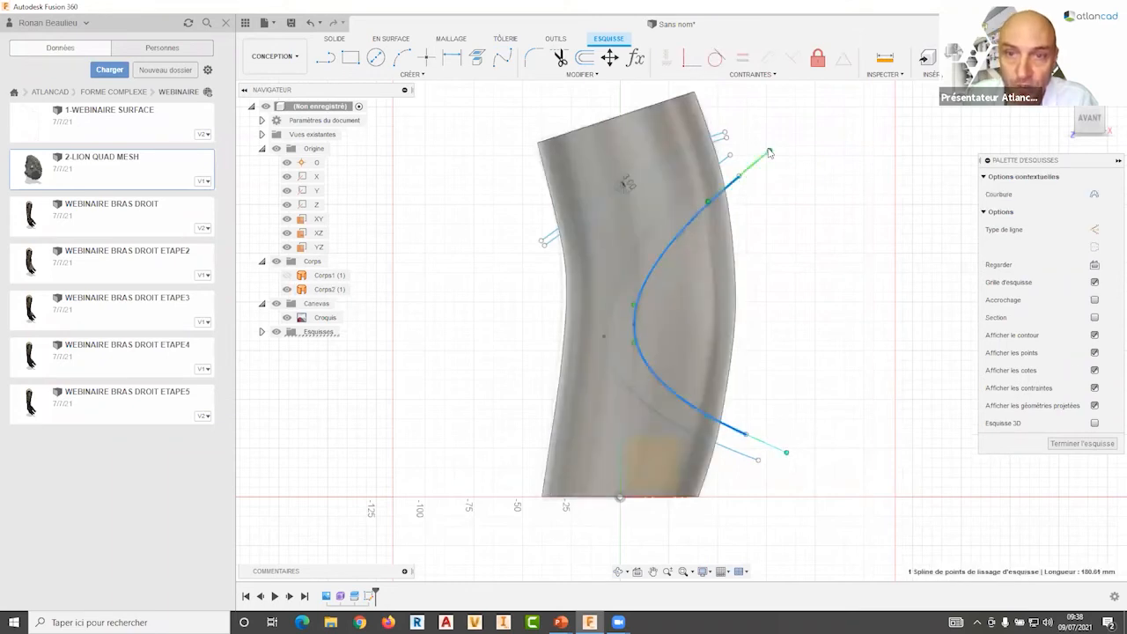
drag(770, 150, 776, 144)
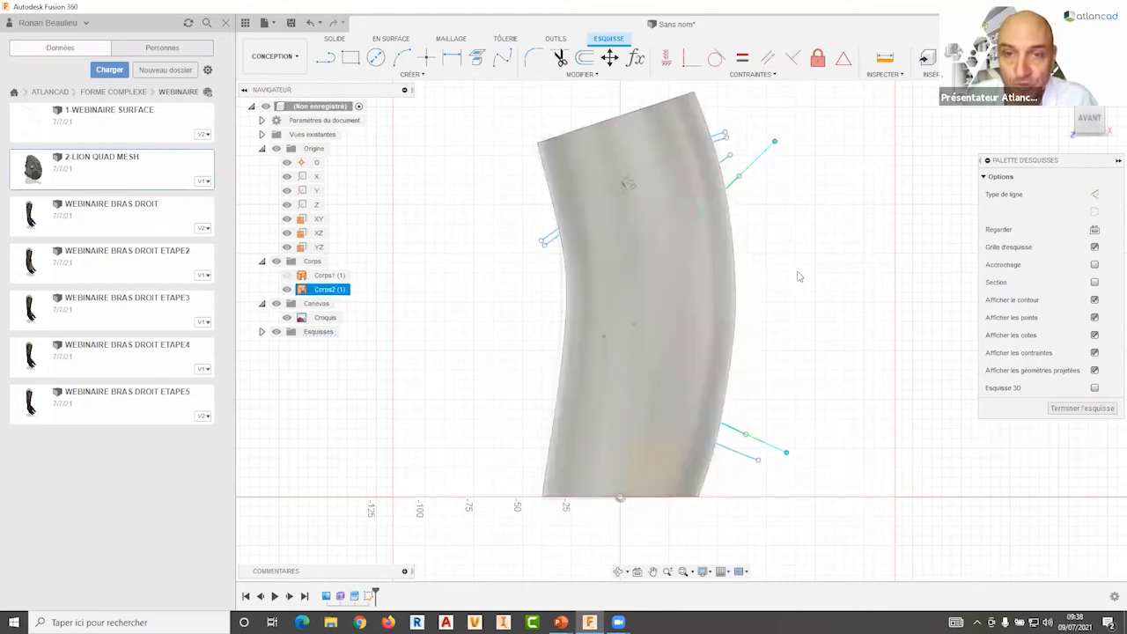
click(771, 270)
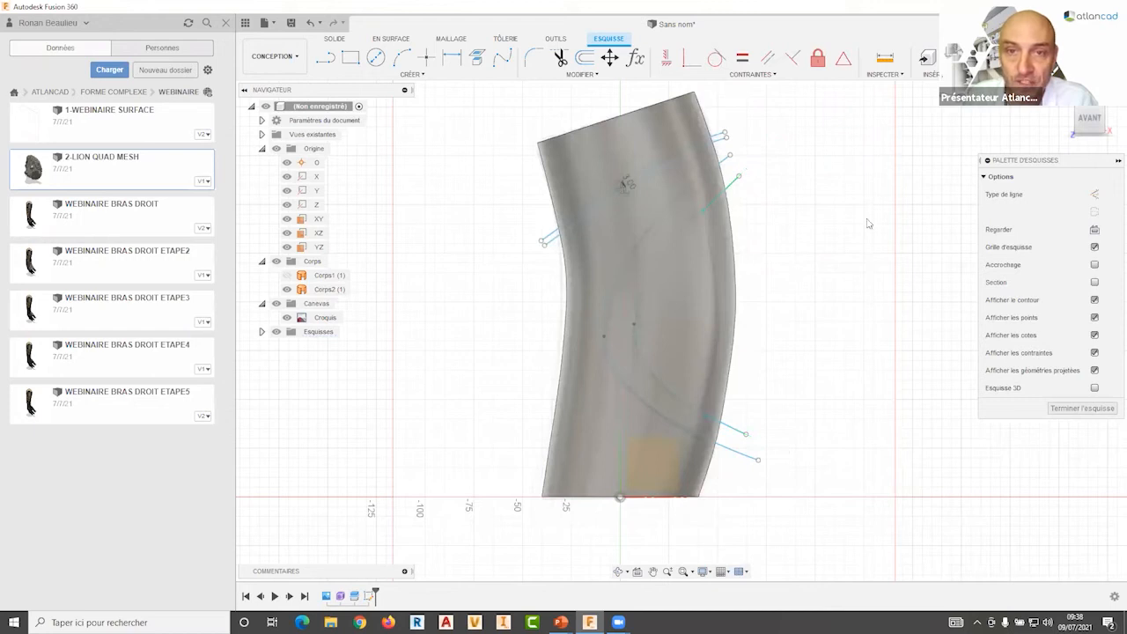
Step: Finish the sketch and split the body Corps2 along the upper arched spline
click(1047, 58)
mouse_move(786, 272)
shift+middle_down()
mouse_move(767, 294)
mouse_move(420, 98)
mouse_move(471, 161)
mouse_move(455, 126)
shift+middle_up()
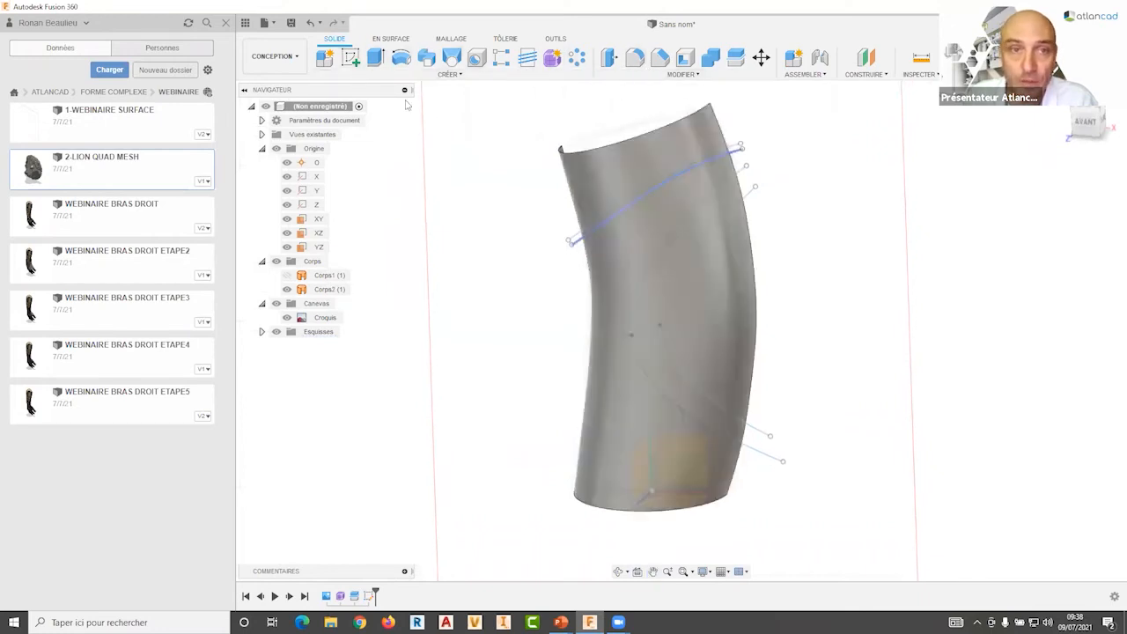
click(626, 231)
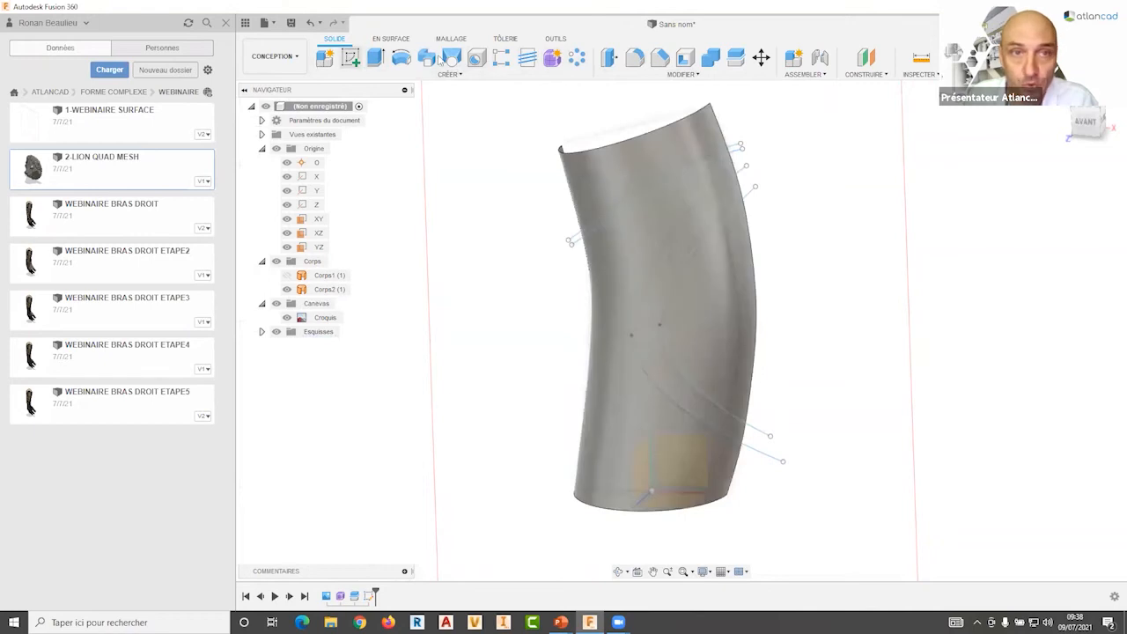
click(735, 57)
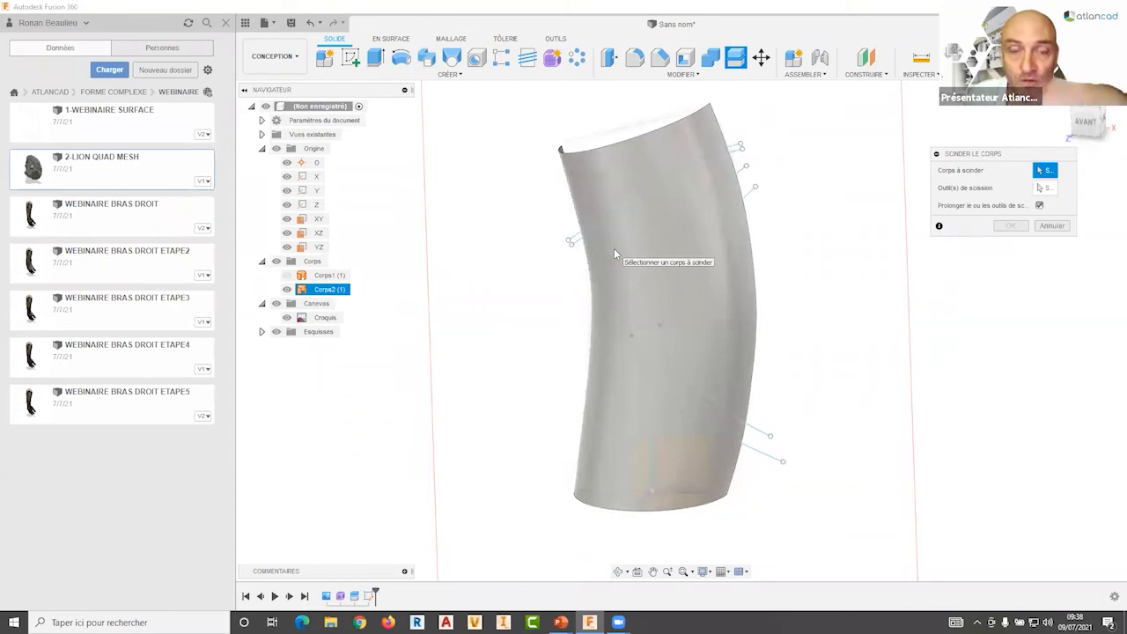
click(613, 254)
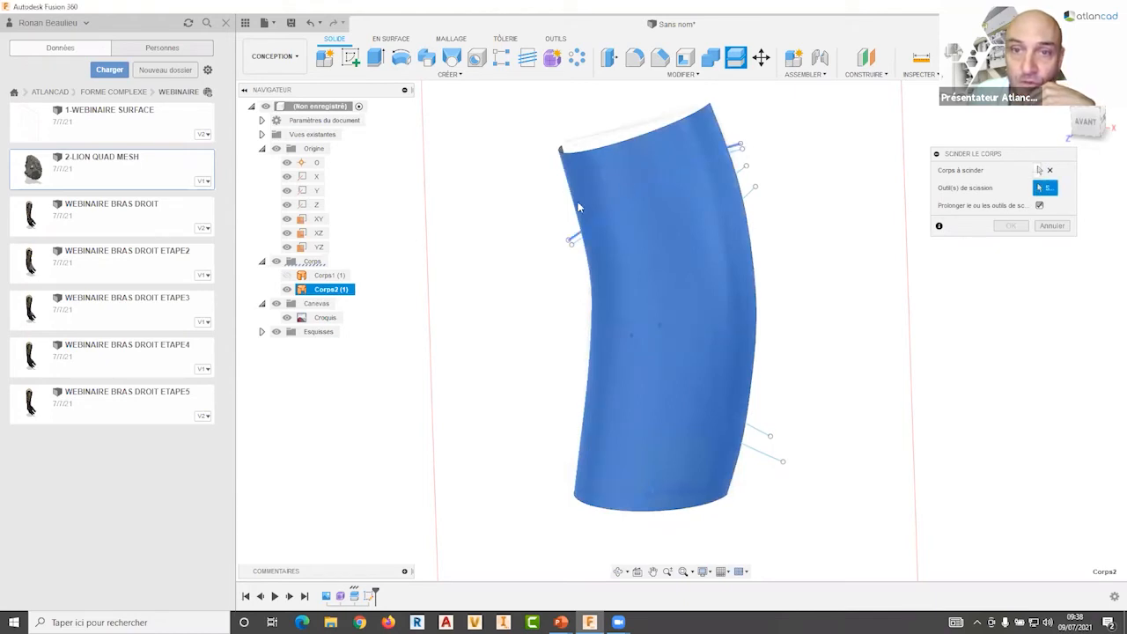
click(521, 280)
click(1008, 225)
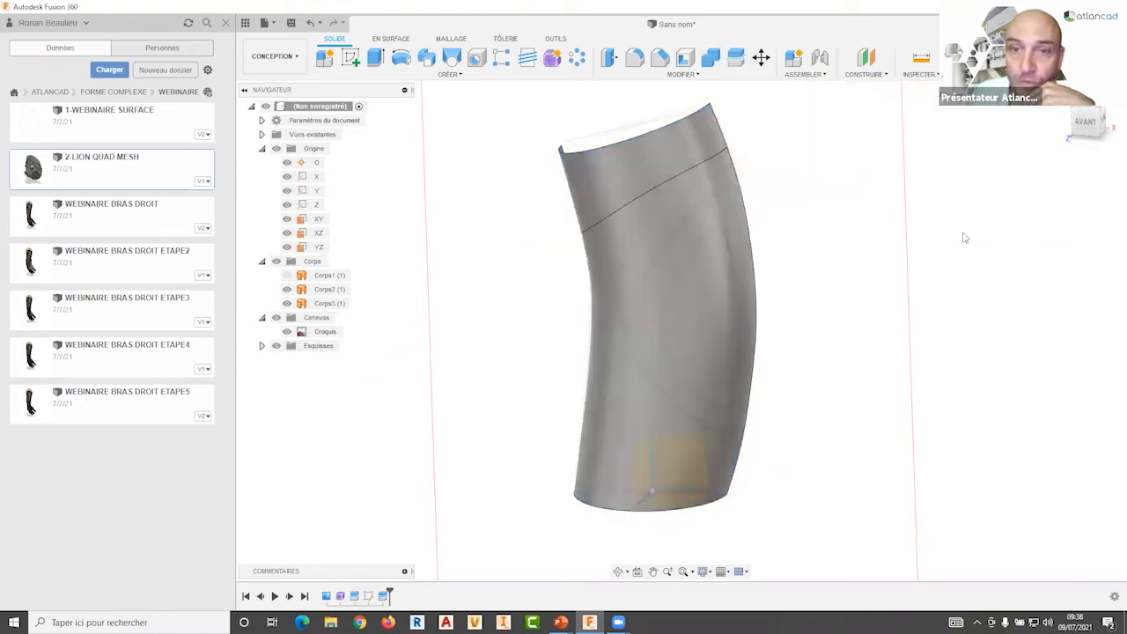
Step: Show the sketch Esquisse1 again and split the large lower body along the outer C-shaped spline
click(508, 216)
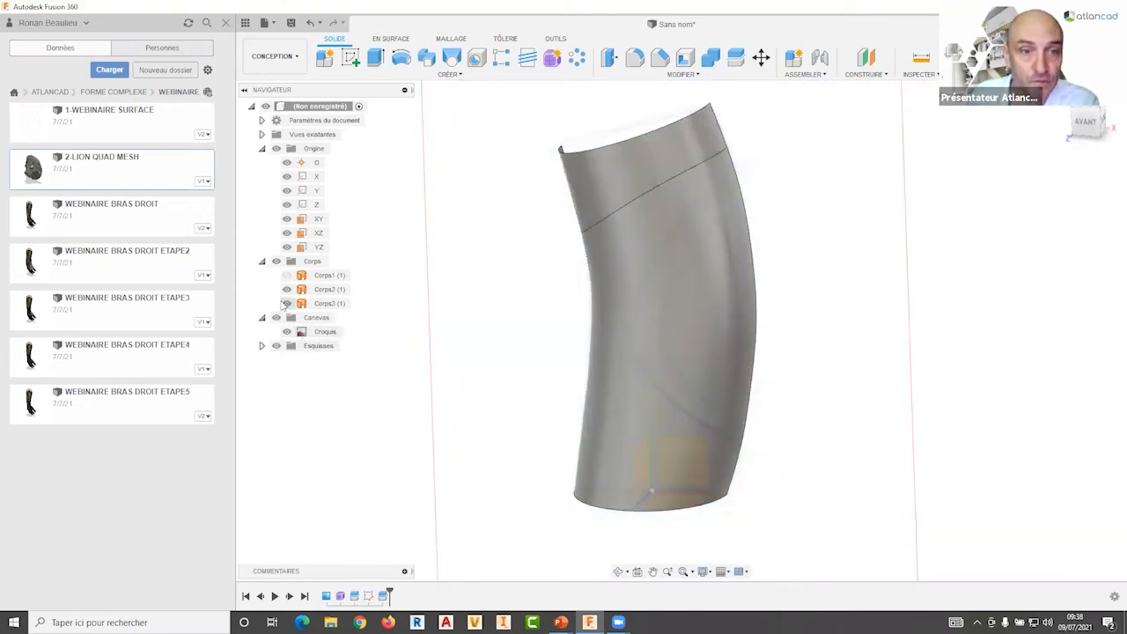
click(261, 345)
click(291, 364)
click(286, 359)
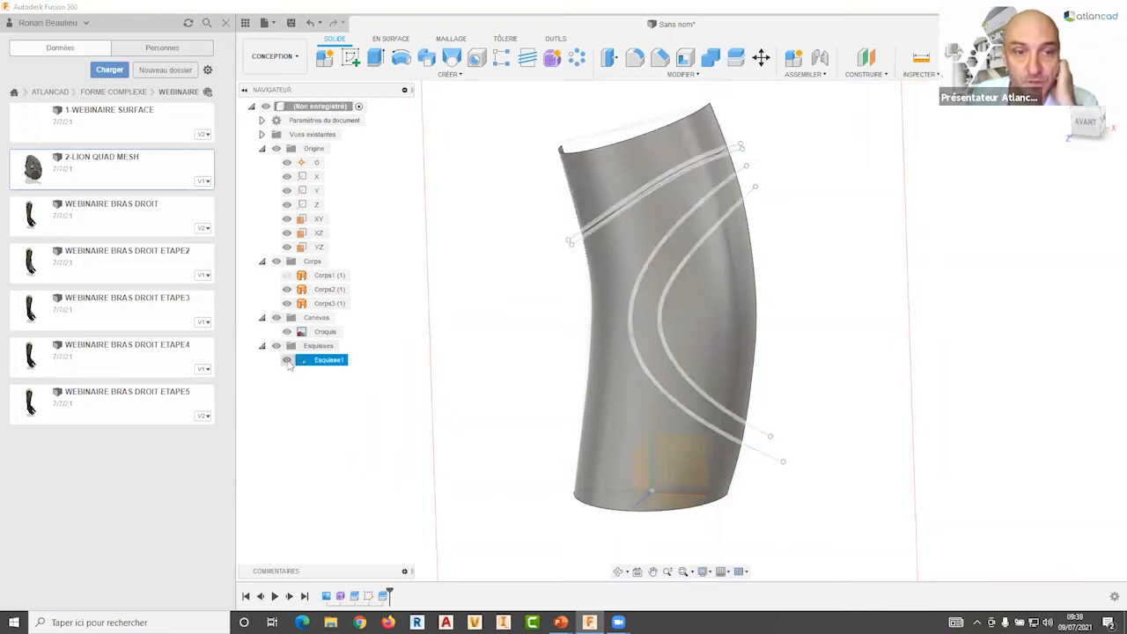
click(735, 57)
click(723, 277)
click(996, 195)
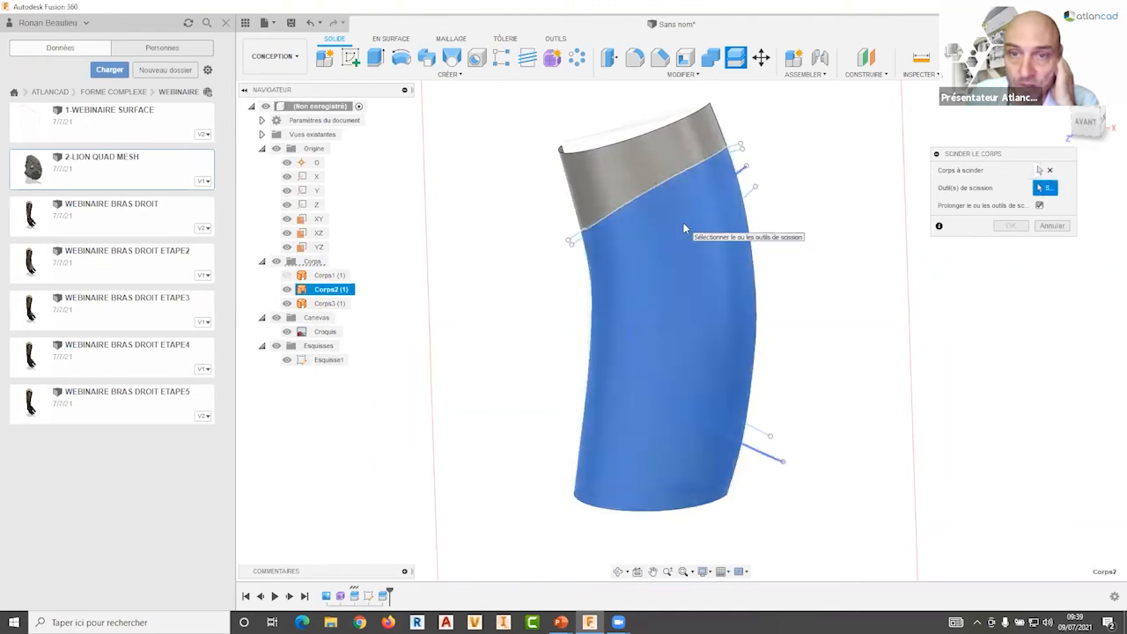
click(714, 241)
click(1011, 227)
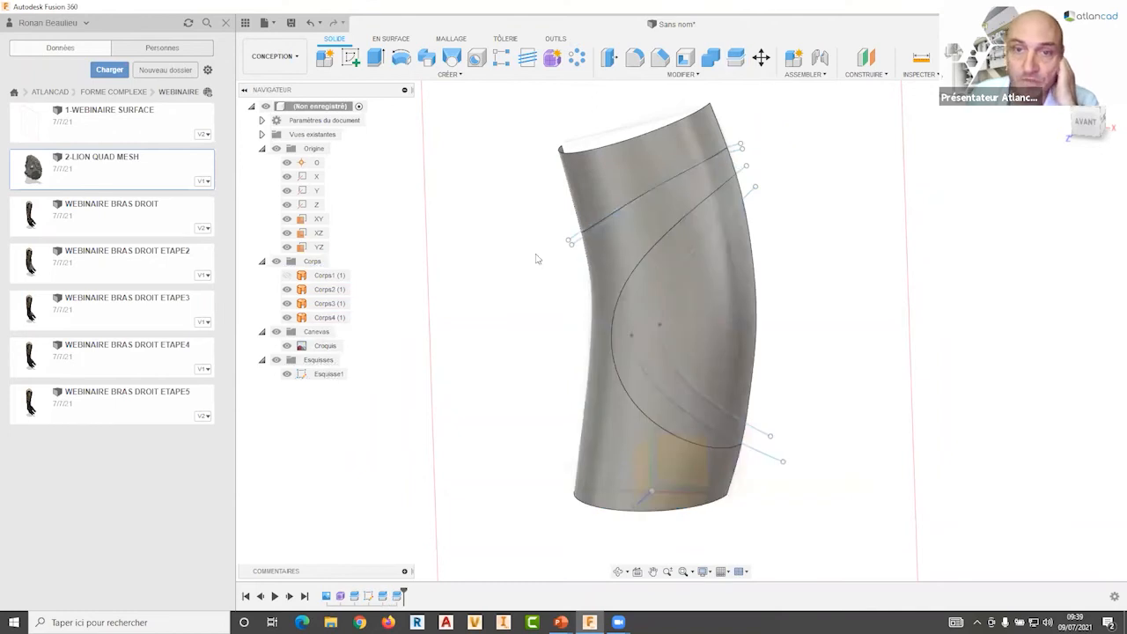
Step: Trim away the narrow surface strip between the arched spline and its parallel offset curve
click(392, 42)
mouse_move(490, 216)
middle_down()
mouse_move(501, 227)
mouse_move(457, 203)
middle_up()
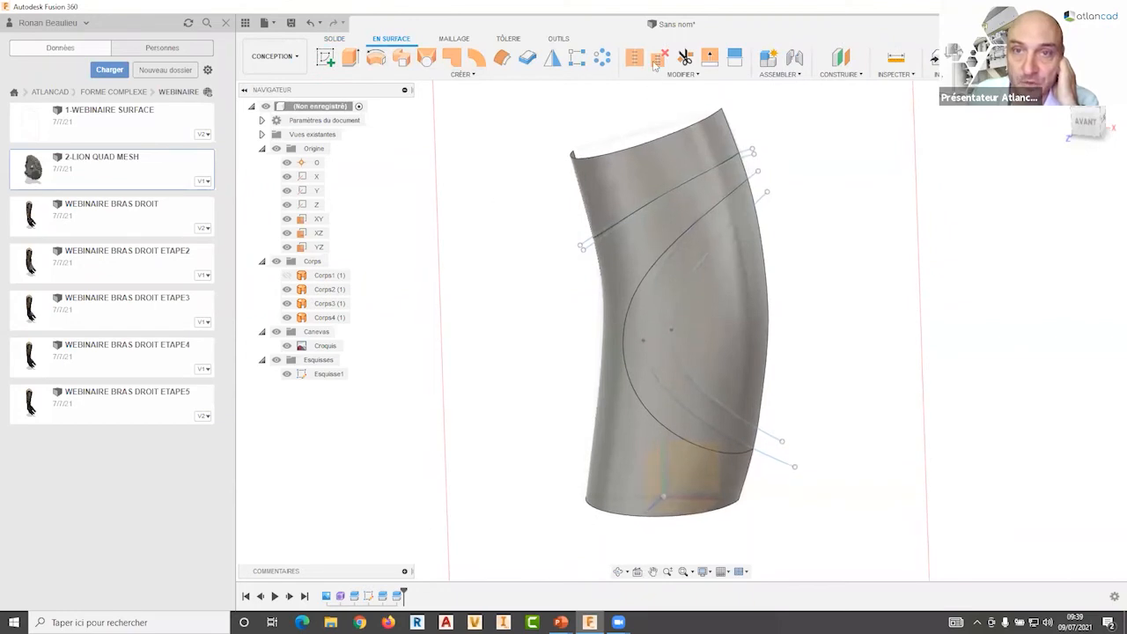
click(686, 60)
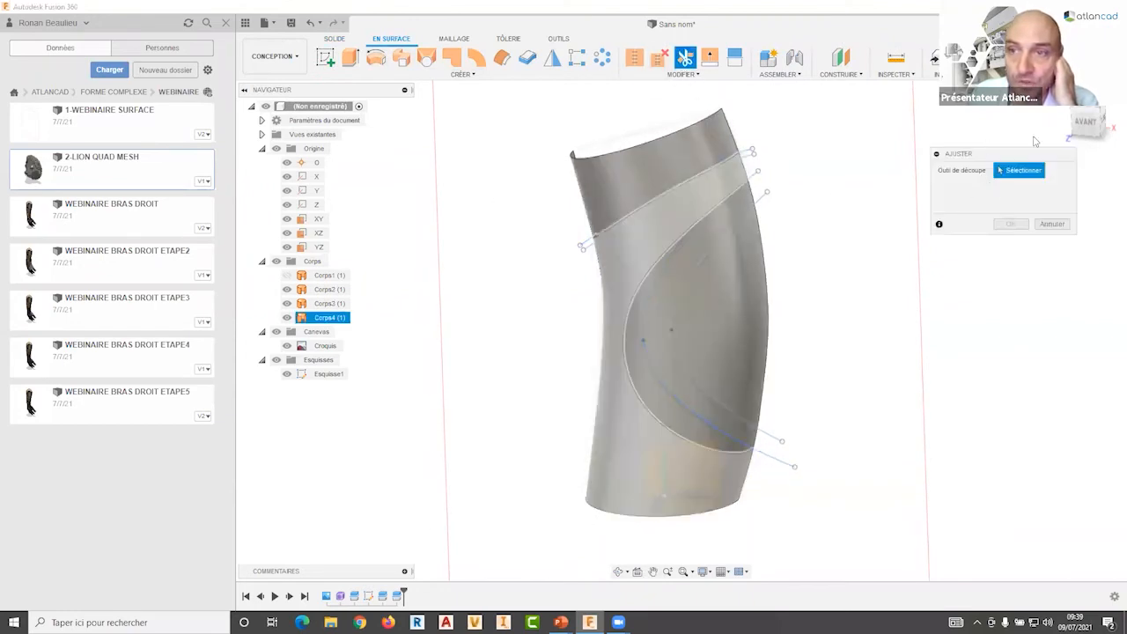
scroll(792, 173, up, 1)
scroll(797, 167, up, 4)
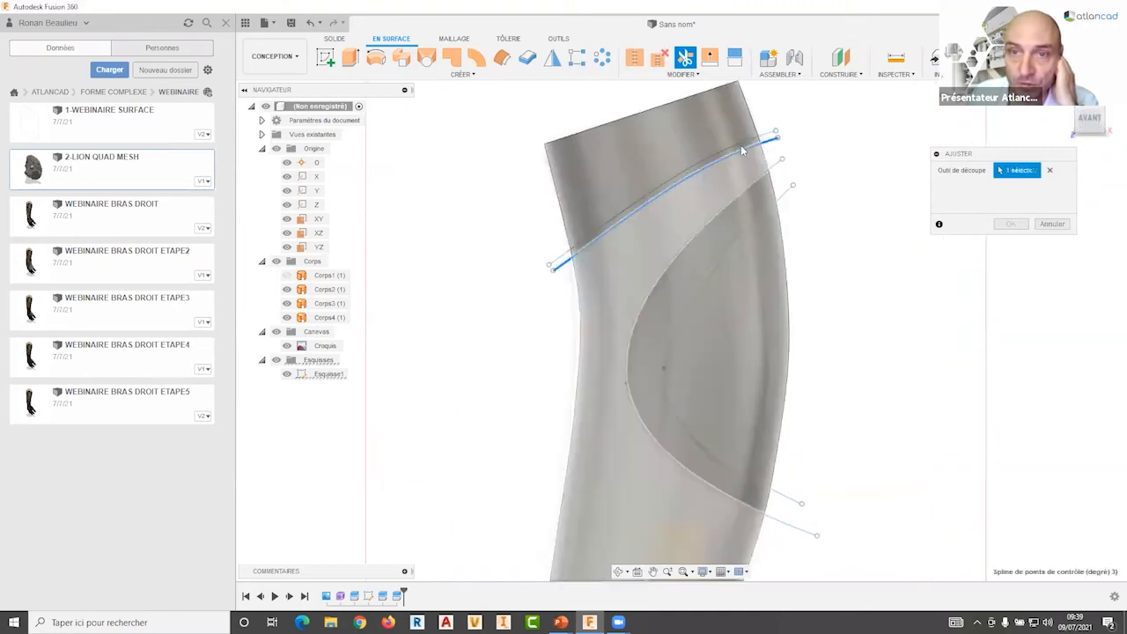
click(740, 144)
scroll(740, 143, up, 2)
click(1008, 225)
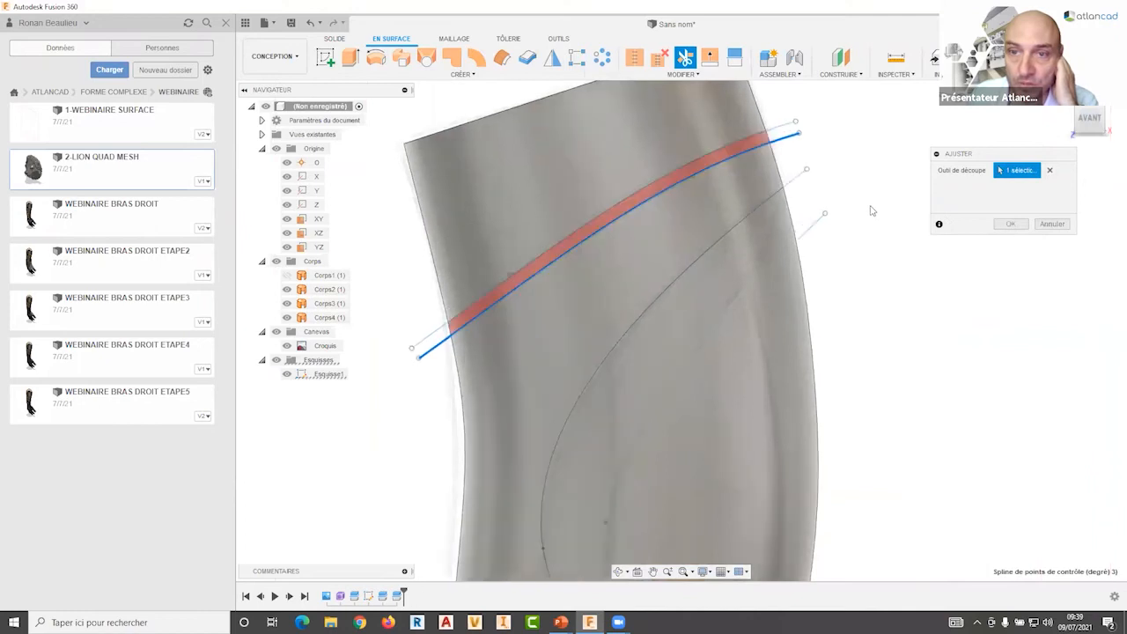
scroll(779, 195, down, 2)
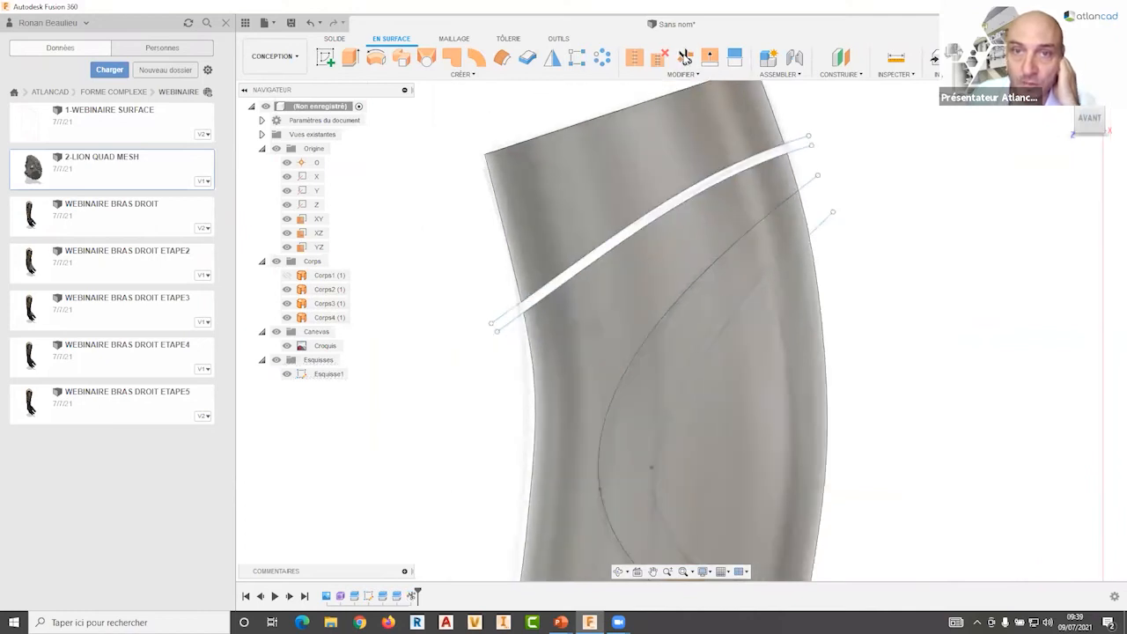
Step: Trim away the crescent-shaped surface band between the outer and inner C-shaped splines
click(685, 57)
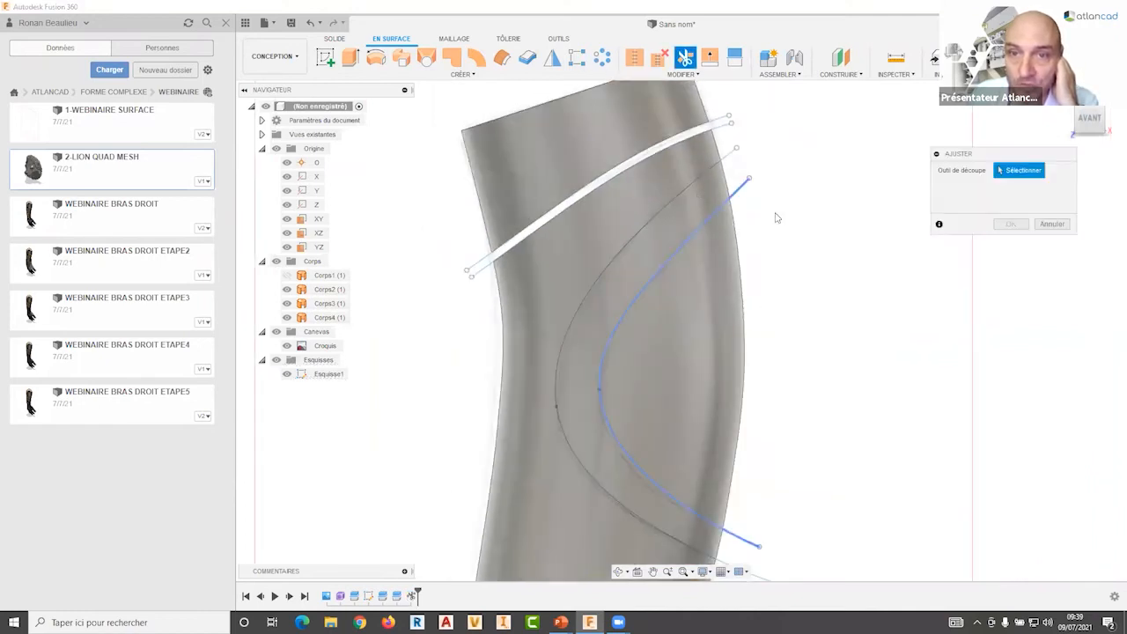
click(717, 211)
key(Return)
shift+middle_drag(826, 204, 684, 264)
click(712, 203)
click(711, 202)
Step: Examine the narrow gap and the crescent-shaped opening between the trimmed surface pieces
scroll(723, 136, up, 1)
scroll(731, 220, up, 1)
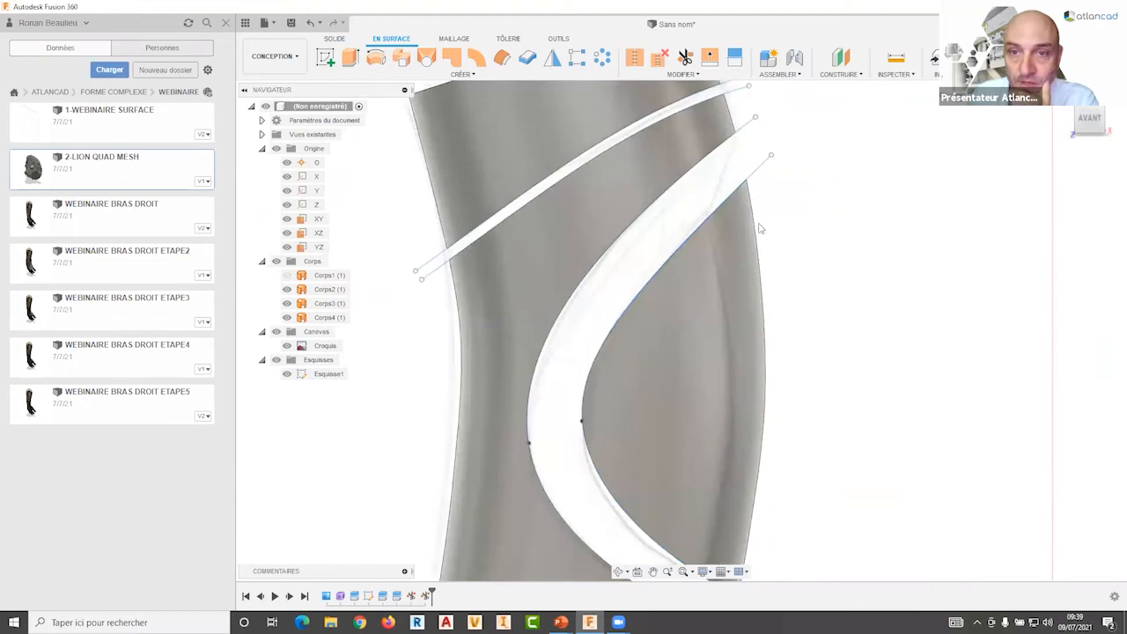
click(760, 227)
scroll(776, 248, up, 1)
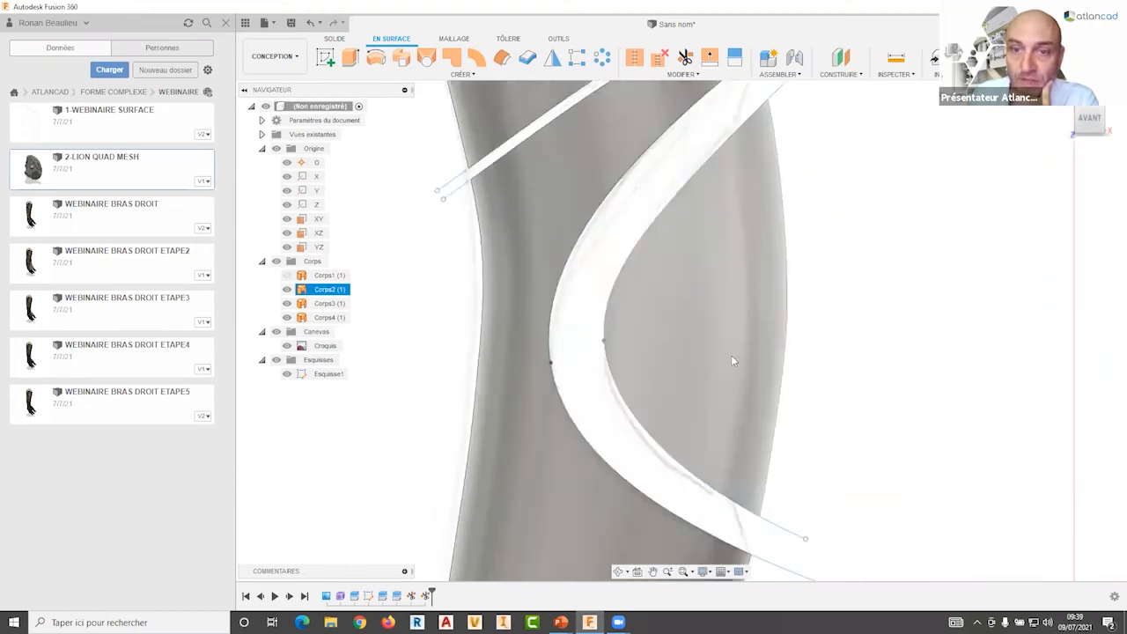
click(810, 310)
shift+middle_drag(810, 309, 783, 300)
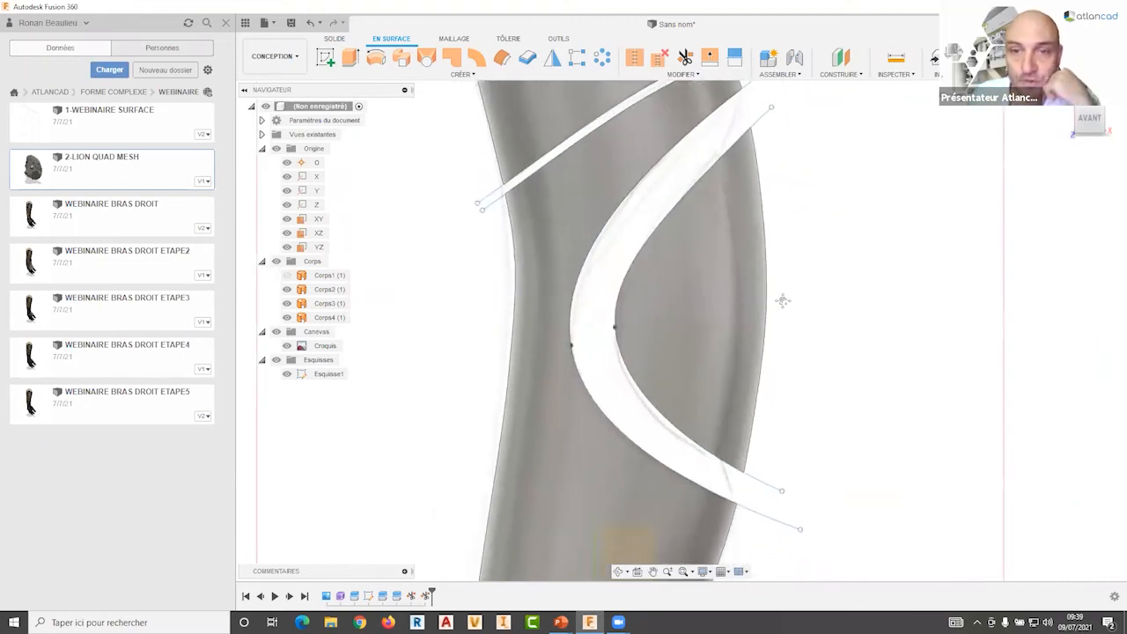
scroll(783, 300, down, 1)
middle_drag(450, 84, 429, 93)
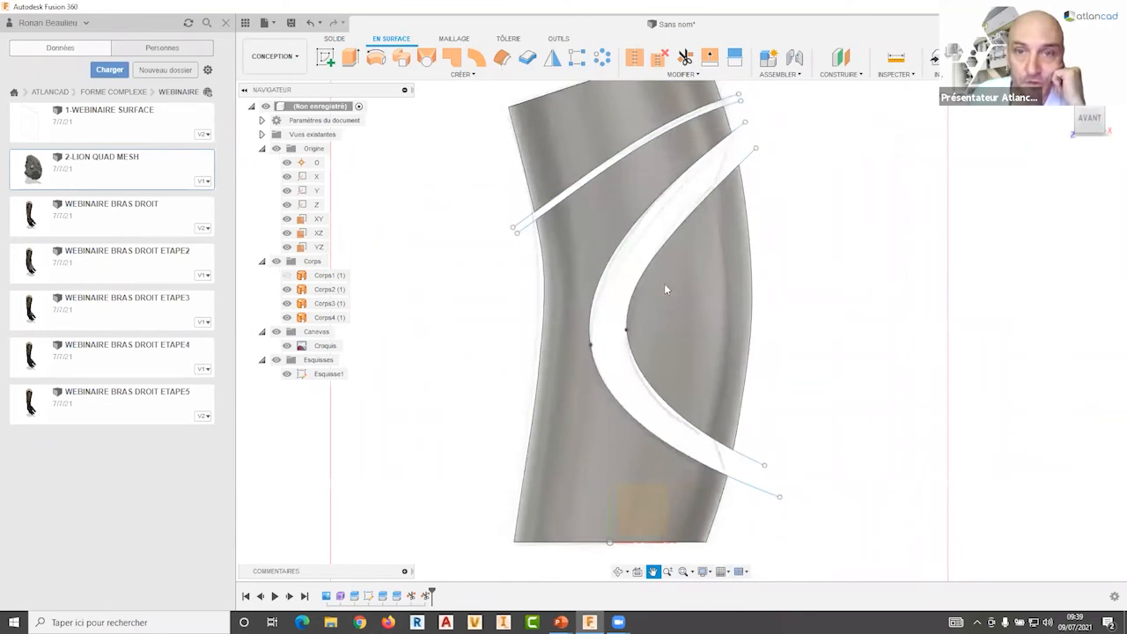
middle_drag(686, 294, 683, 297)
click(688, 296)
mouse_move(688, 296)
mouse_down()
mouse_move(654, 302)
mouse_move(691, 302)
mouse_up()
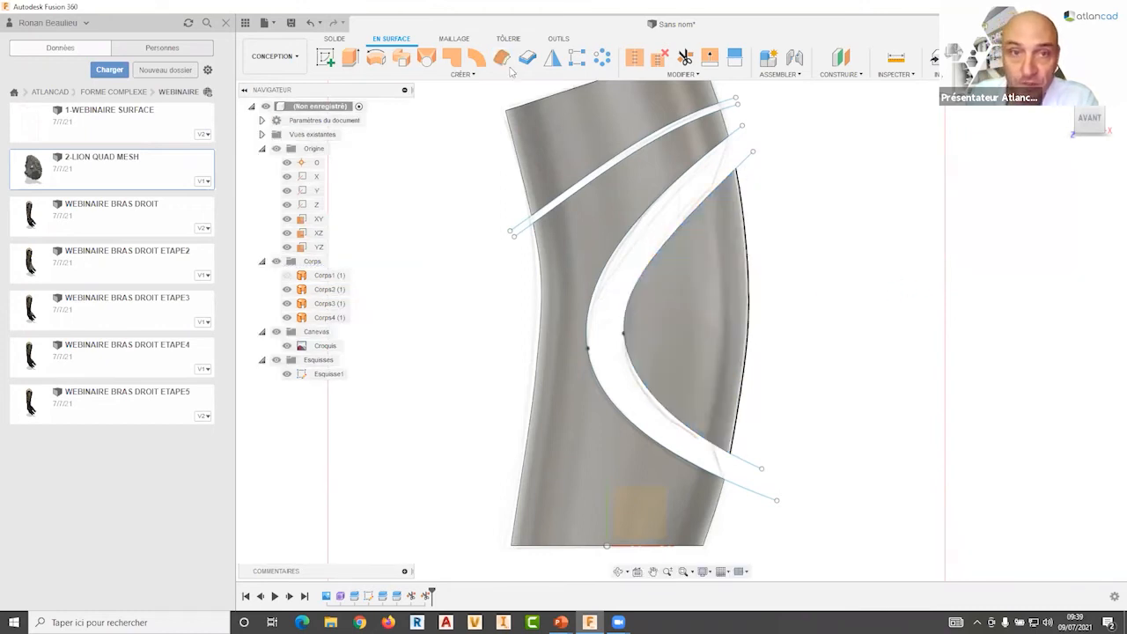
Step: Offset the surface inside the C-shaped opening inward by 11 mm as a new body
click(683, 297)
drag(672, 297, 726, 335)
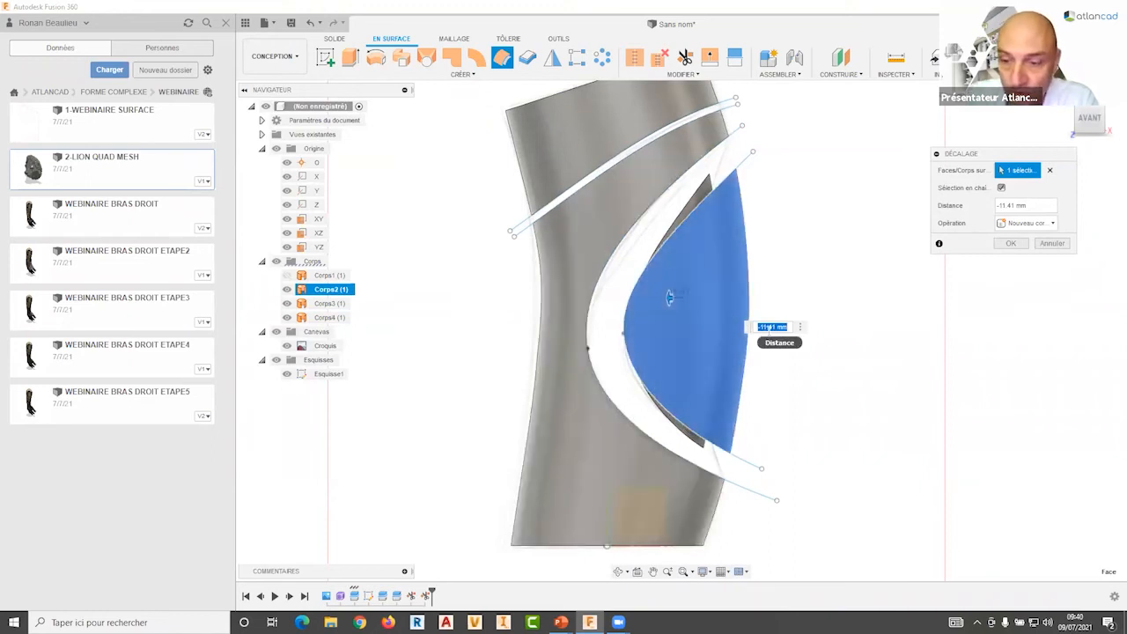
key(BackSpace)
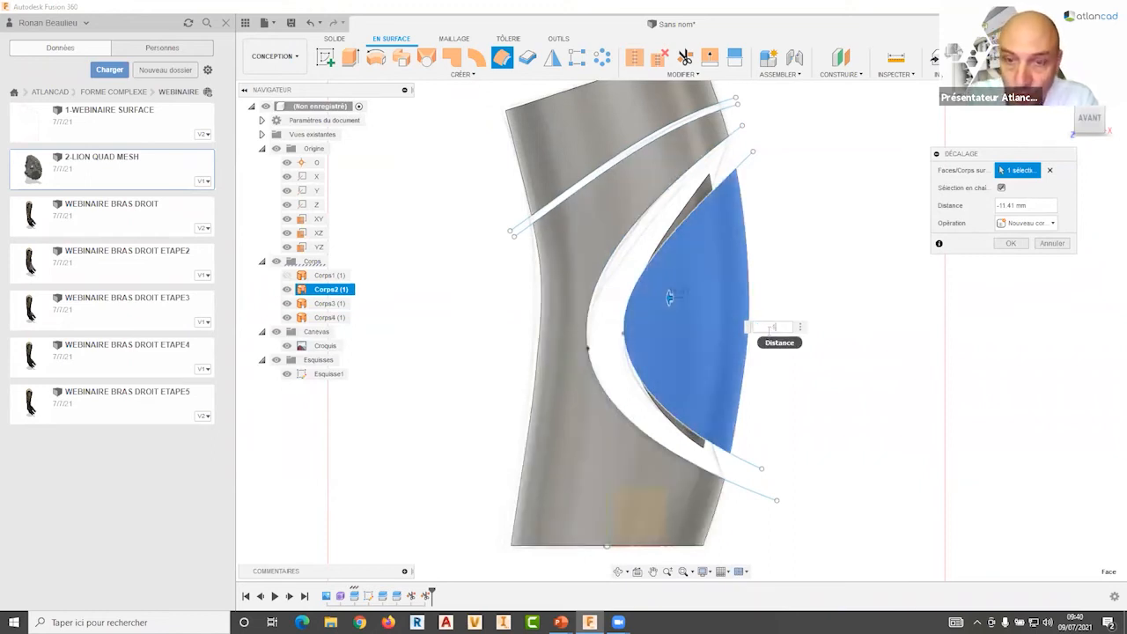
text(11)
key(Return)
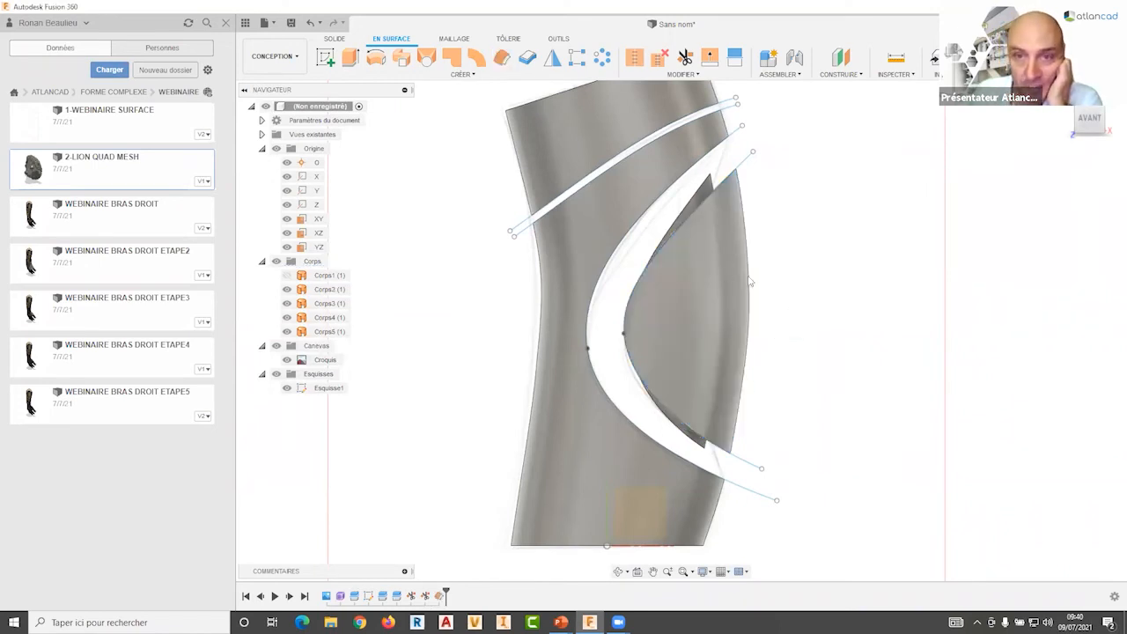
Step: Hide Corps2, the original surface inside the C-shaped opening
click(705, 281)
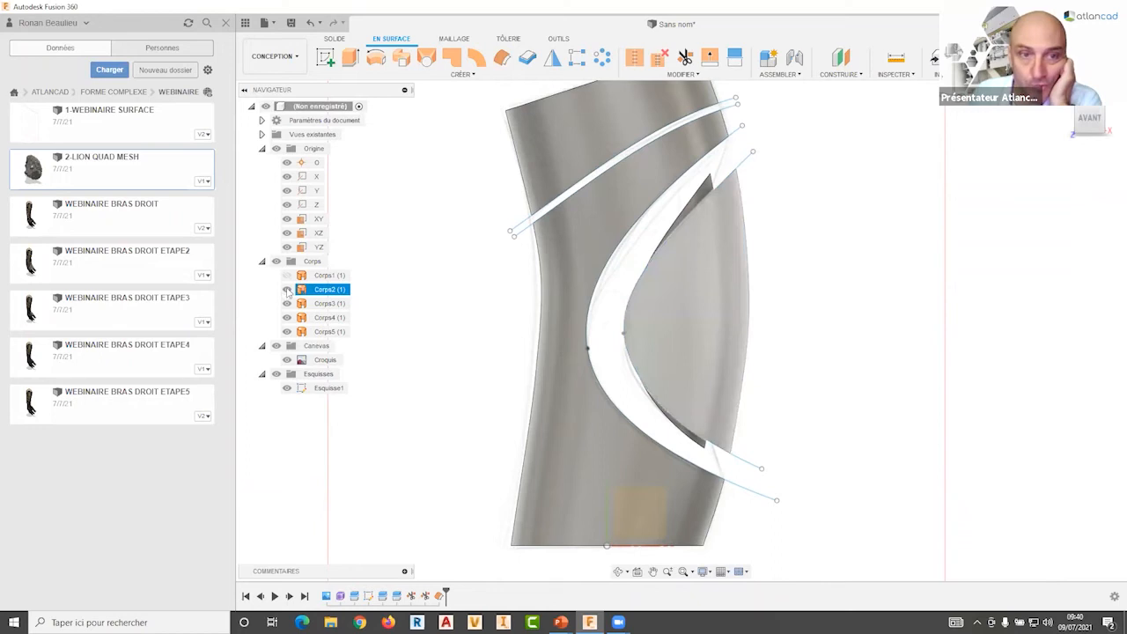
click(802, 307)
mouse_move(802, 308)
shift+middle_down()
mouse_move(754, 309)
mouse_move(794, 317)
mouse_move(787, 294)
shift+middle_up()
shift+middle_drag(641, 83, 636, 132)
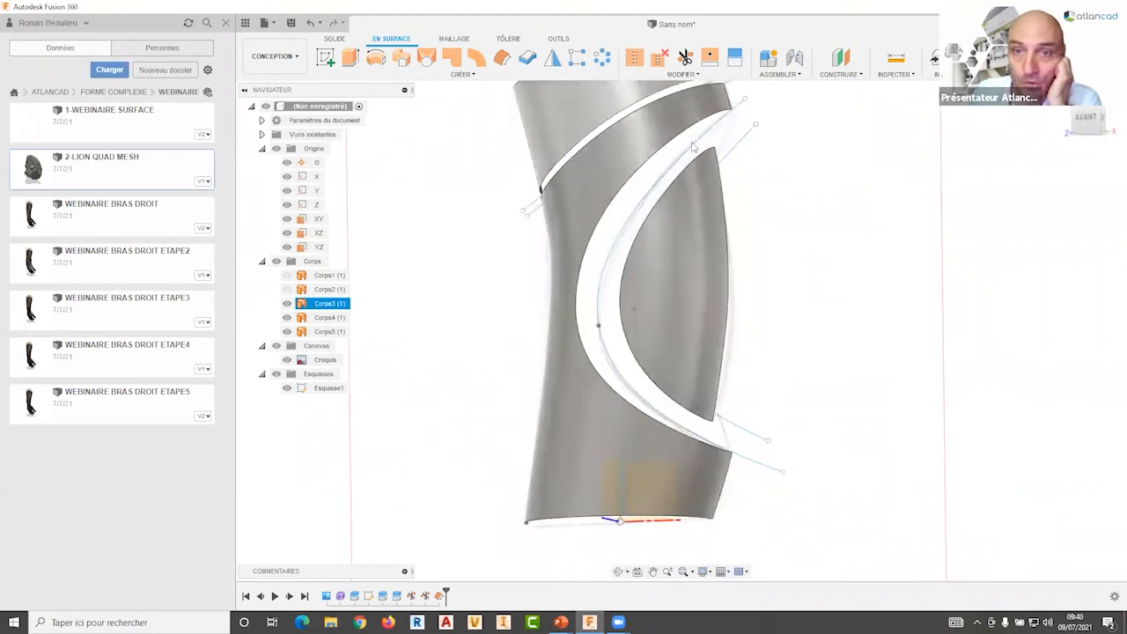
click(632, 196)
key(Escape)
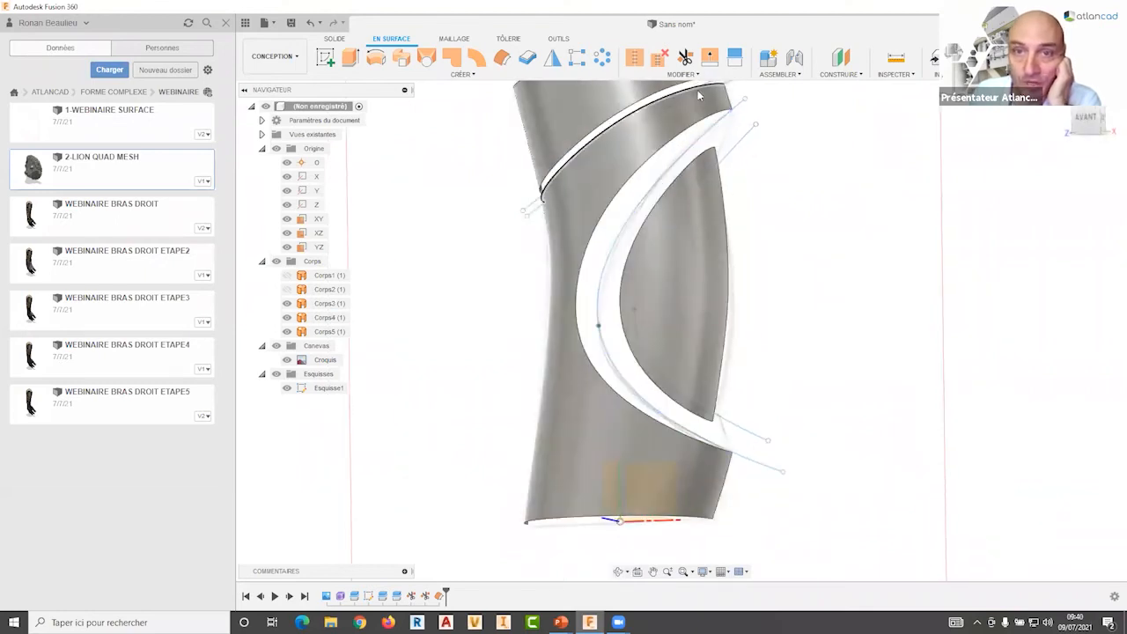
Step: Extend the C-shaped edge of the offset surface by about 29 mm beneath the surrounding body, using the Naturel type
click(709, 57)
click(685, 171)
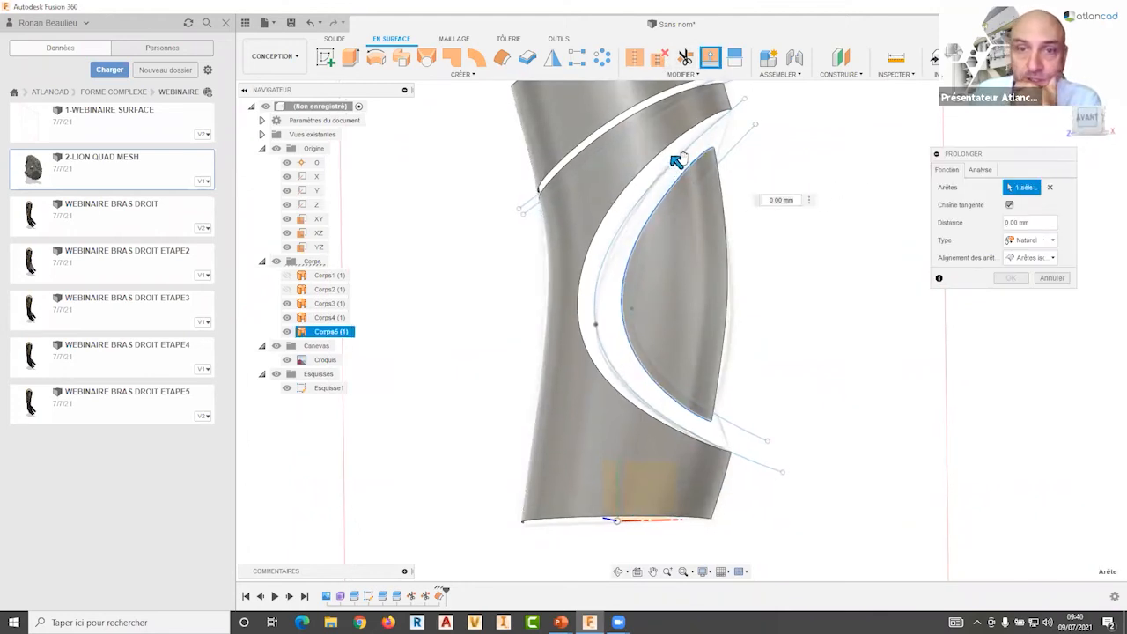
drag(674, 162, 558, 224)
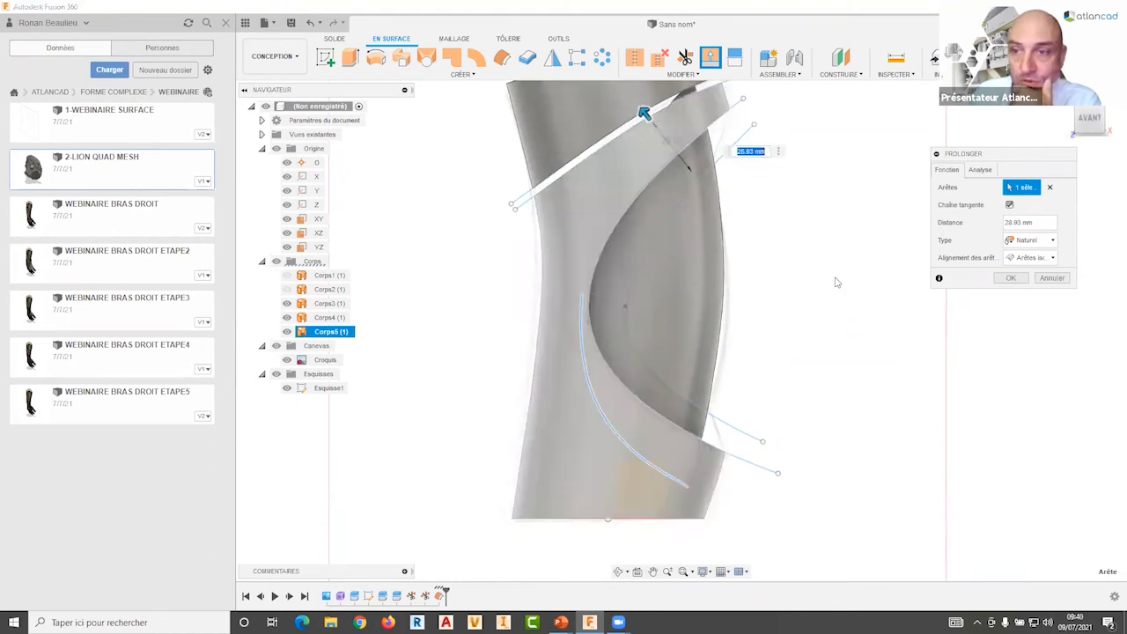
key(Return)
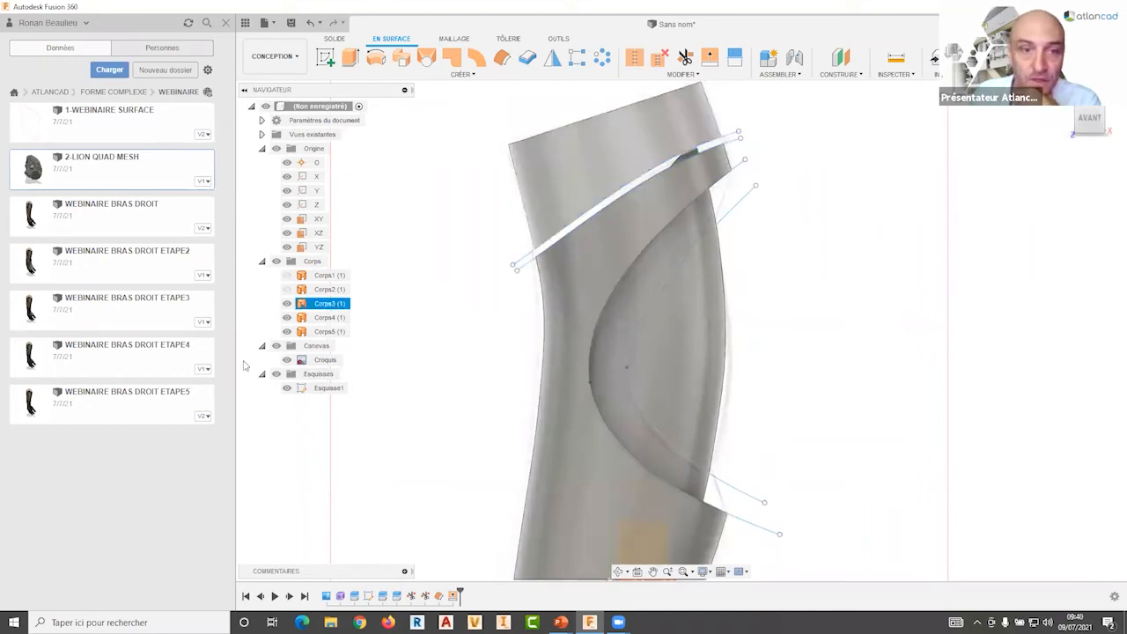
Step: Hide the Esquisse1 spline sketch
click(286, 387)
click(329, 331)
click(774, 264)
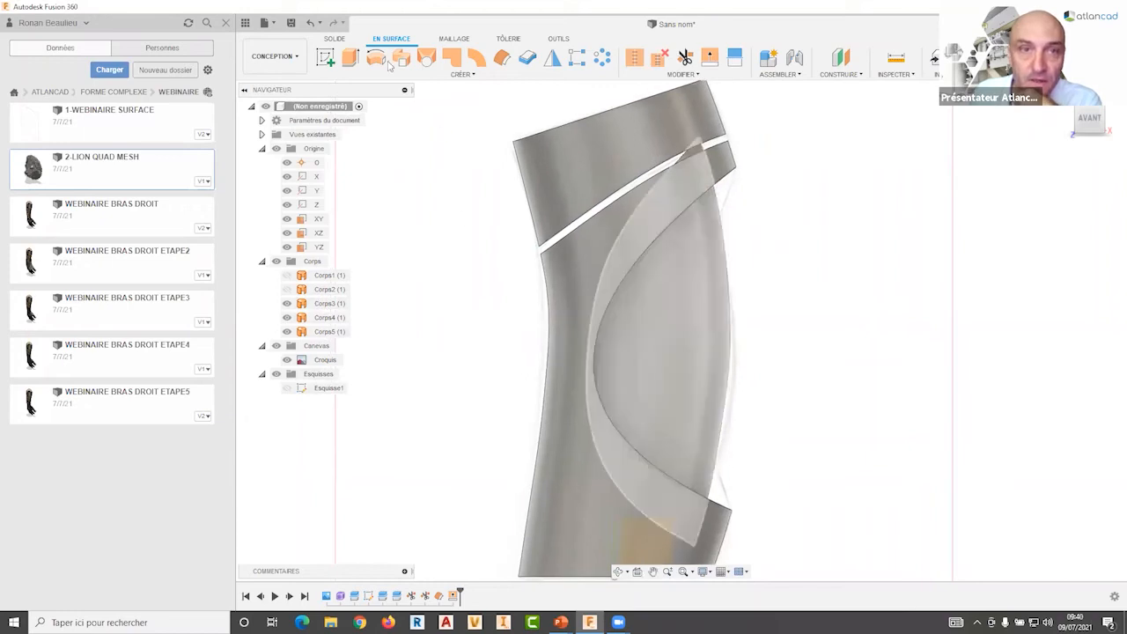
Step: Start a sketch on the XY plane and project the surface corner points beside the narrow gap and the C-shaped opening
click(325, 57)
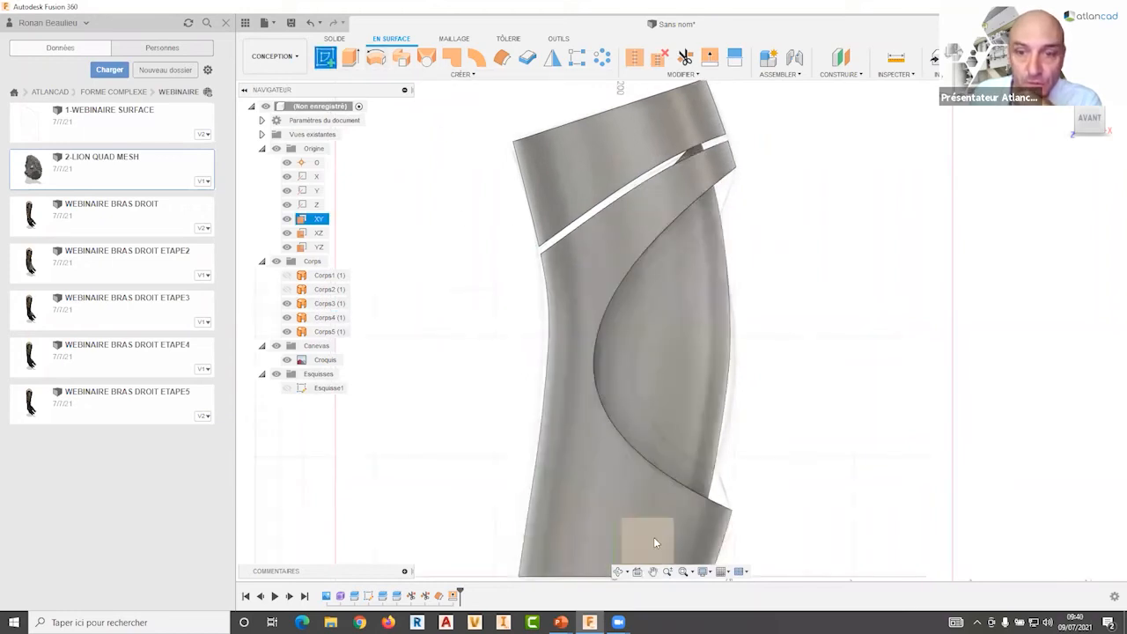
click(686, 266)
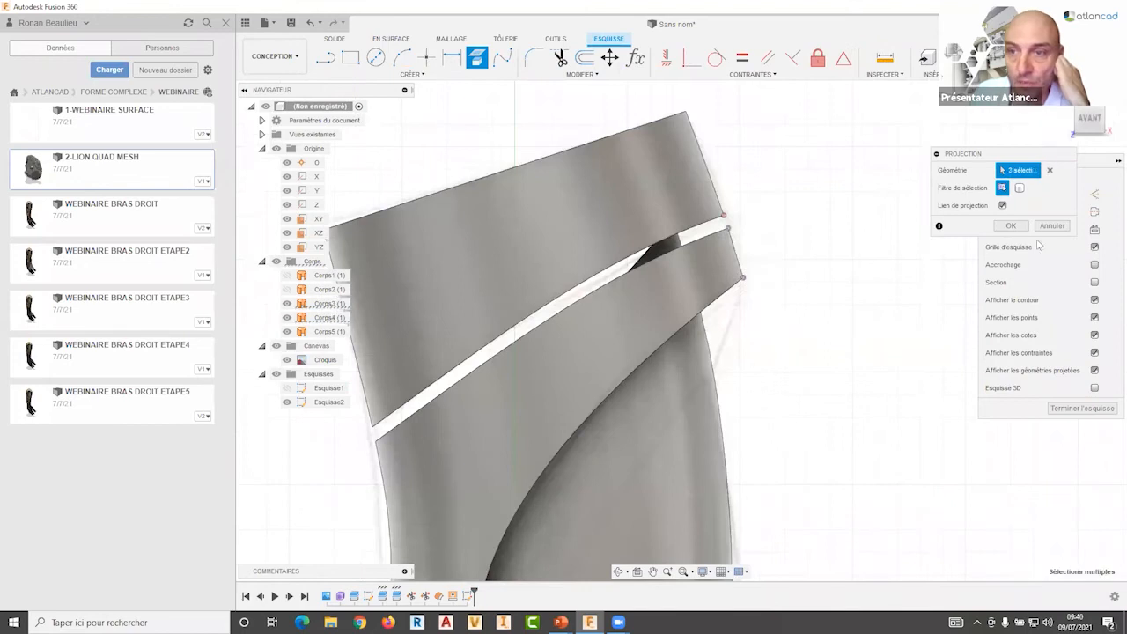
click(1012, 227)
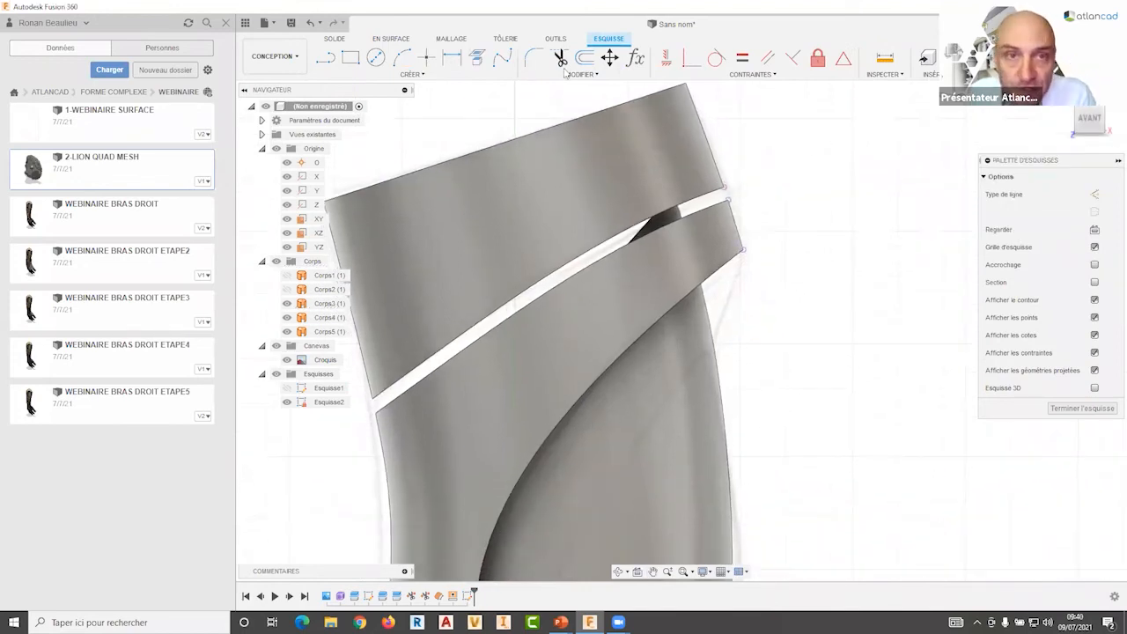
Step: Sketch an inward-bulging arc of about 1.6 mm radius between the two projected points across the narrow gap
click(404, 59)
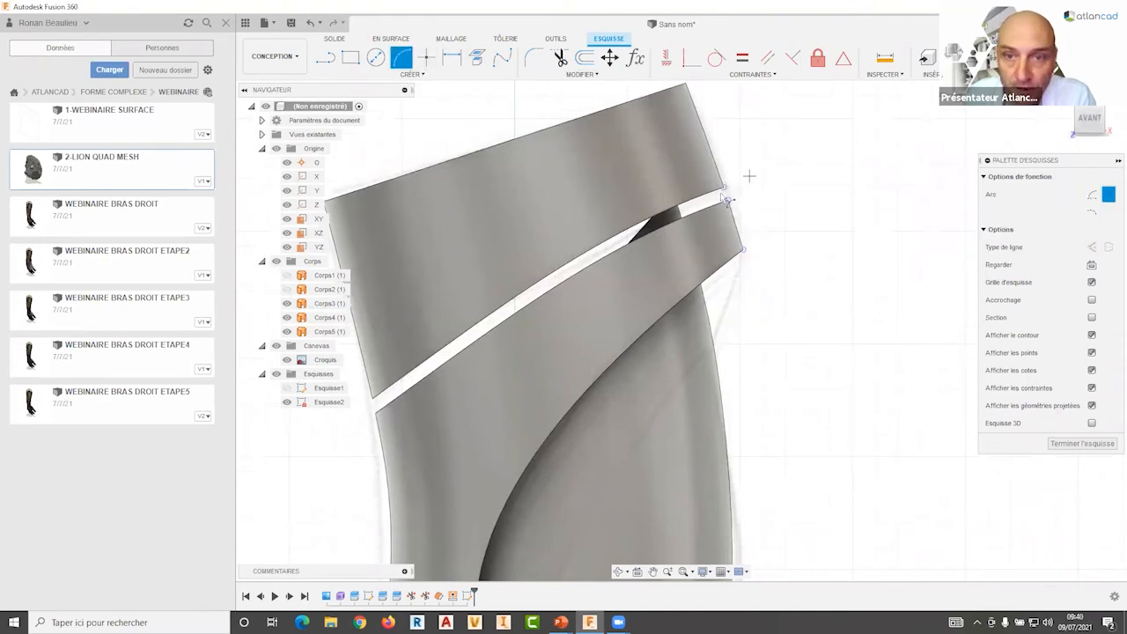
scroll(730, 193, up, 1)
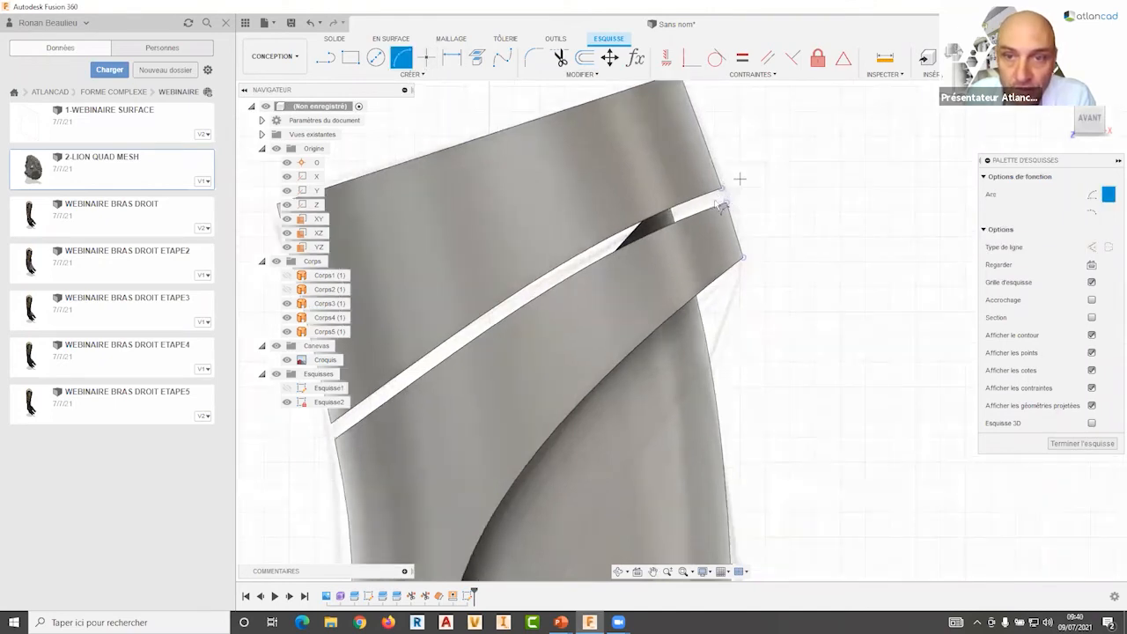
scroll(722, 206, up, 1)
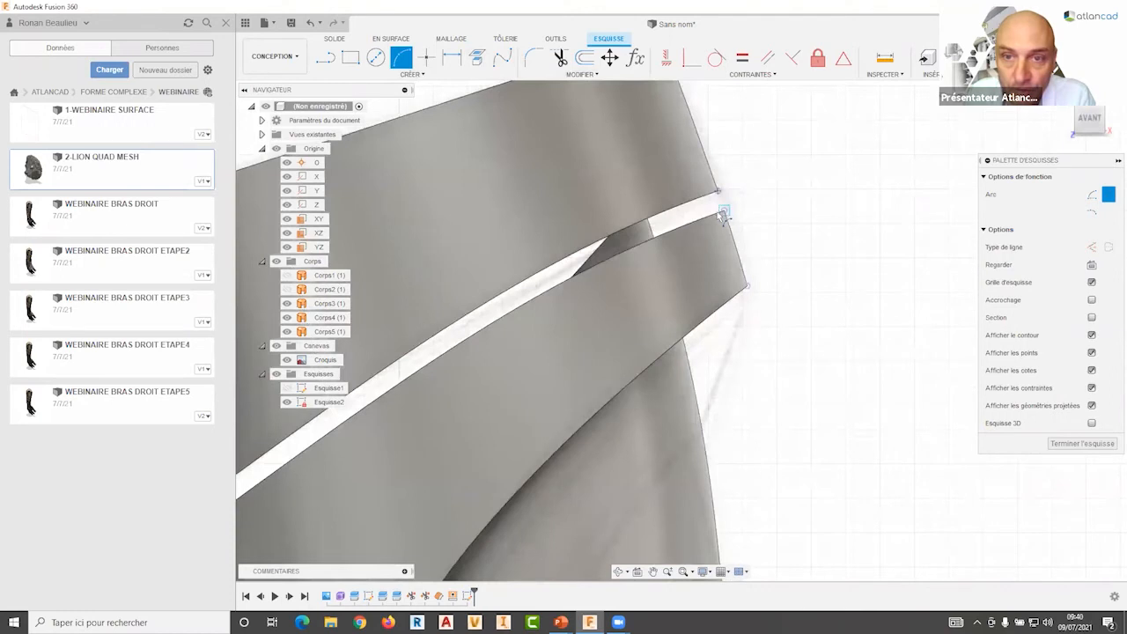
click(724, 211)
scroll(715, 200, up, 4)
click(715, 200)
right_click(794, 179)
click(816, 184)
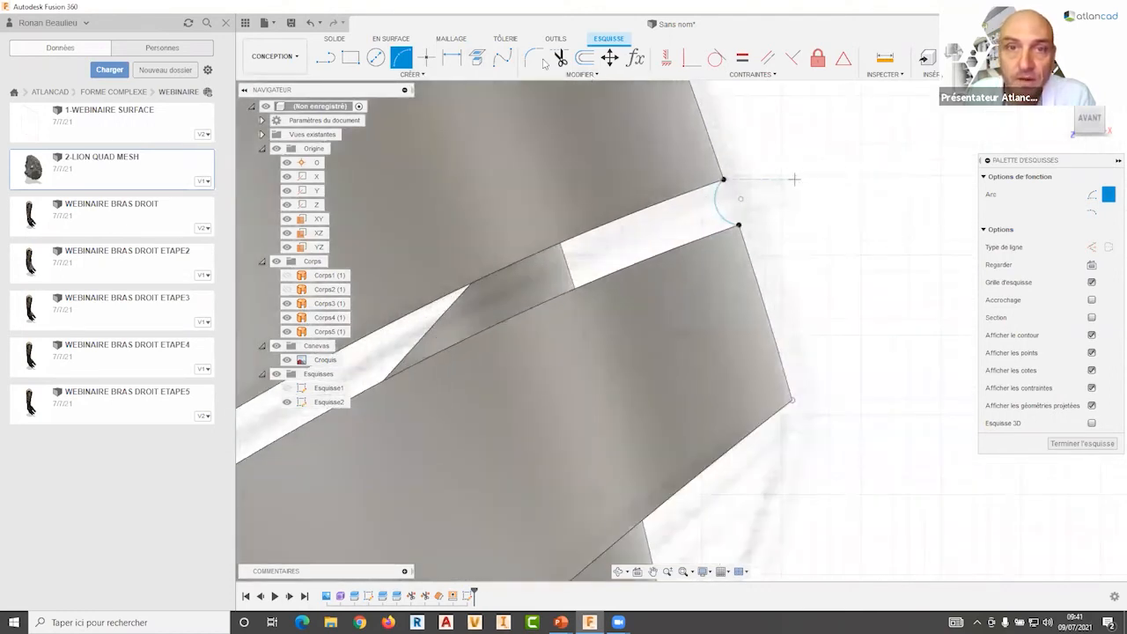
Step: Dimension the gap arc's radius at 1.8 mm
click(452, 59)
click(717, 200)
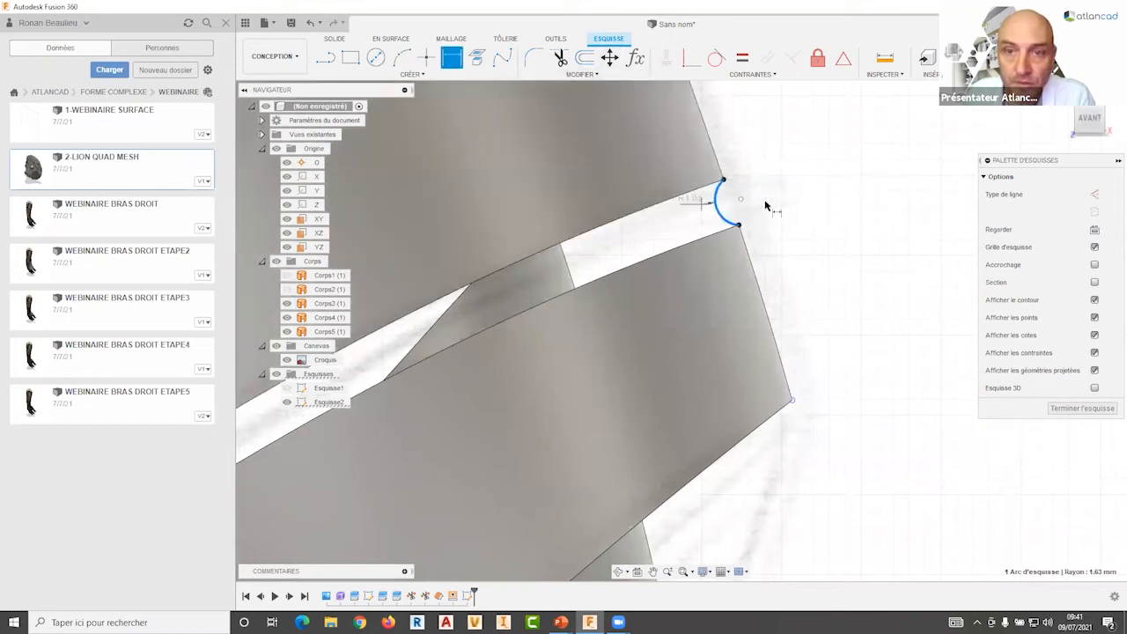
click(695, 214)
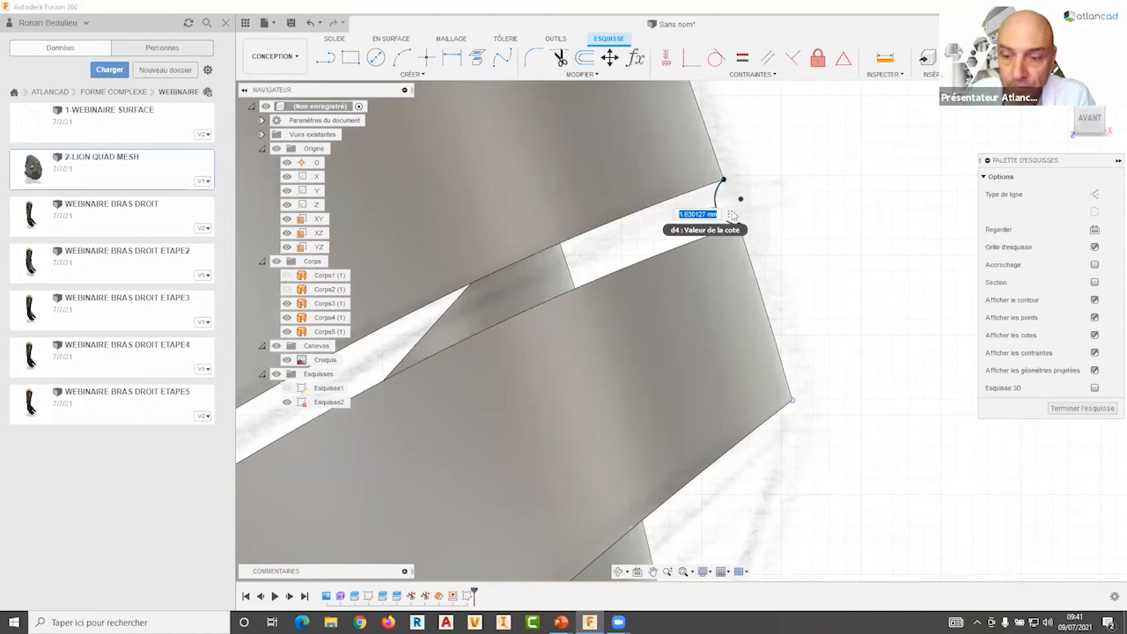
text(1.8)
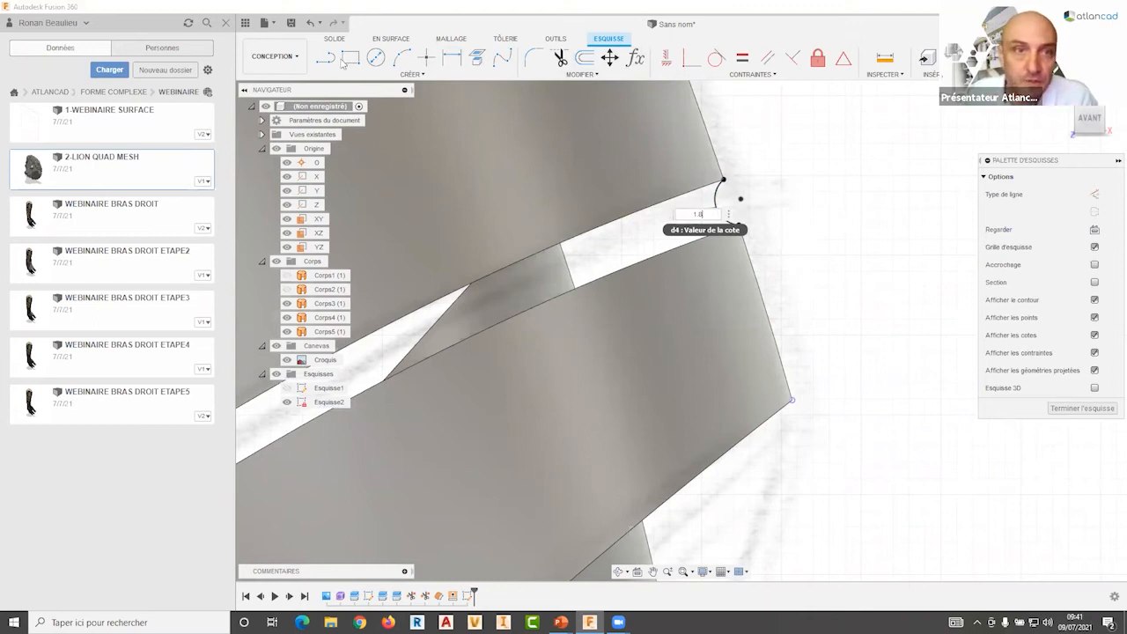
key(Return)
Step: Sketch a line from the projected upper corner of the C-shaped opening, slanting inward across the recessed surface
key(l)
click(748, 237)
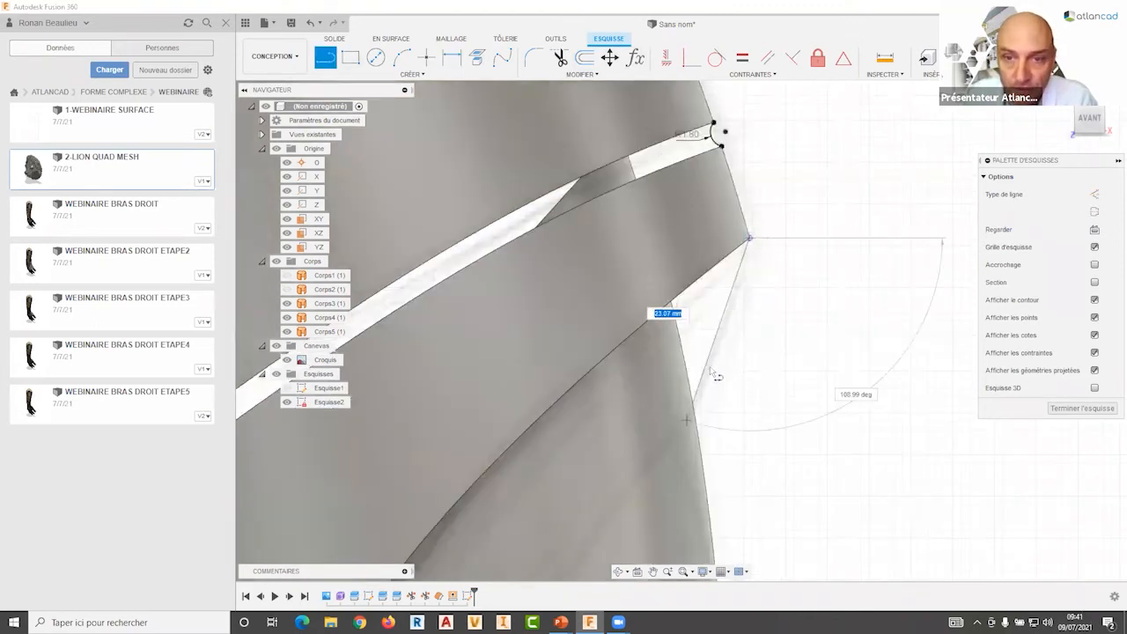
scroll(703, 385, up, 1)
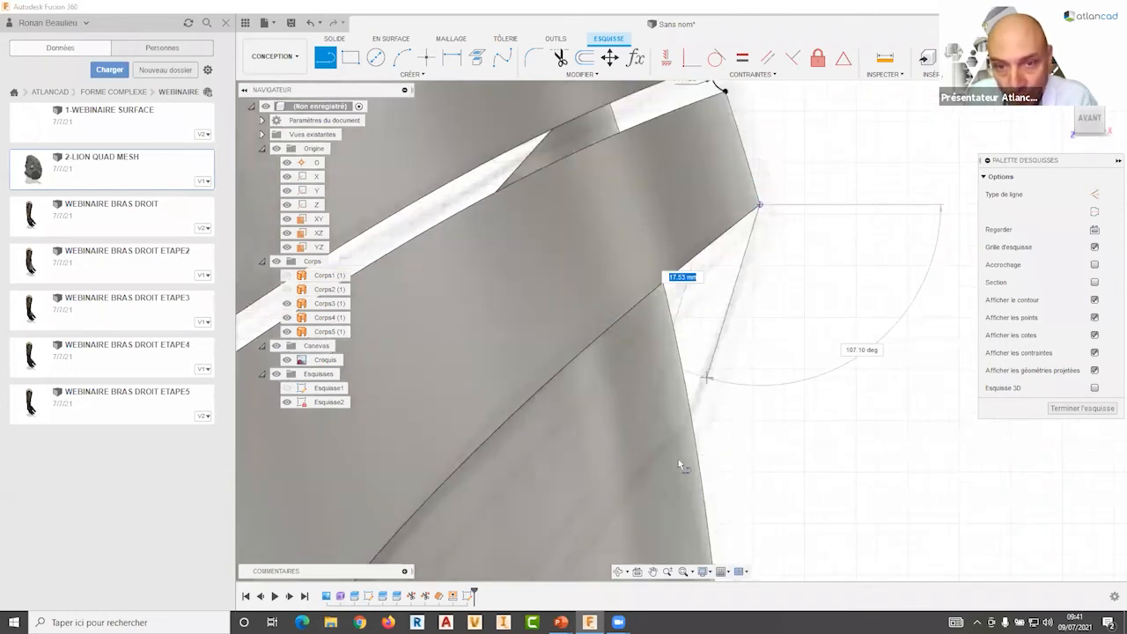
scroll(659, 455, down, 2)
double_click(678, 459)
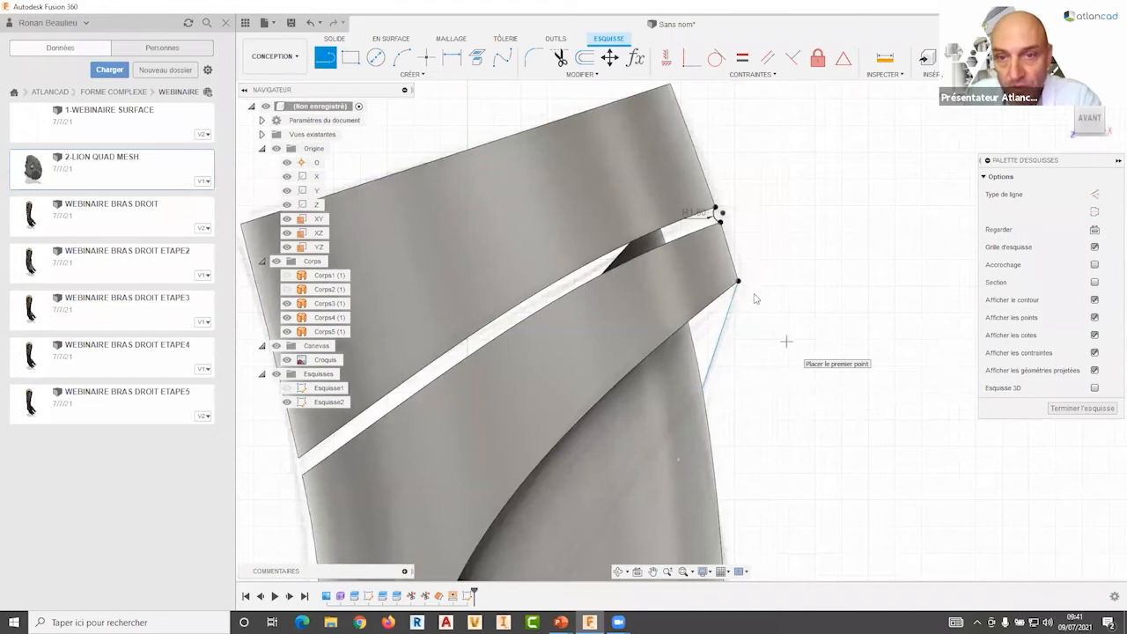
key(Escape)
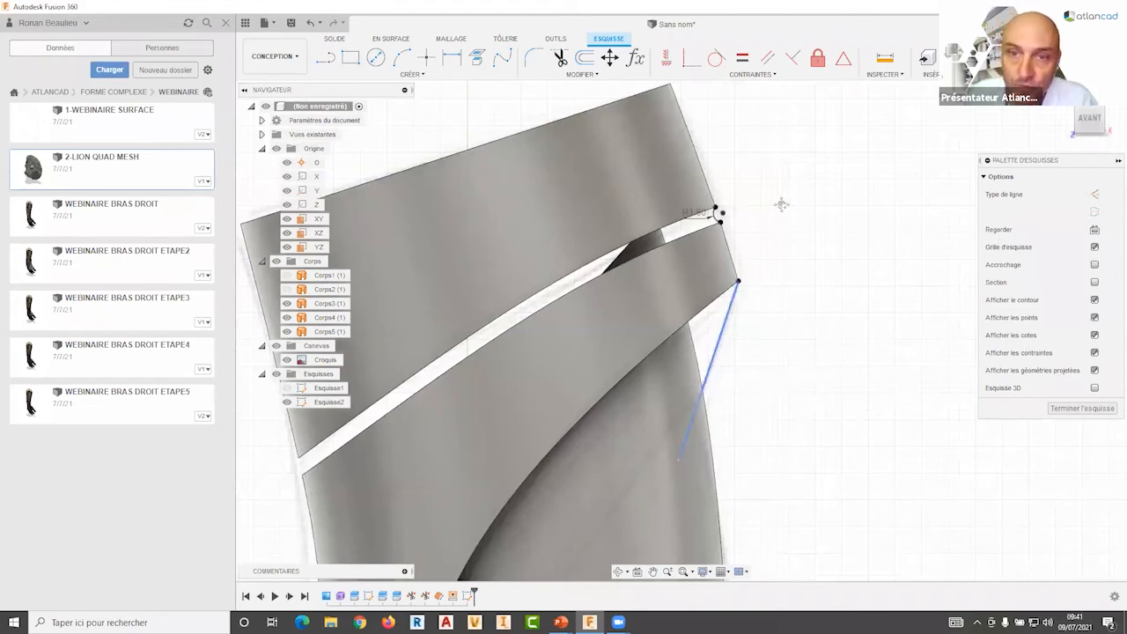
scroll(767, 259, down, 4)
mouse_move(818, 209)
middle_down()
mouse_move(818, 193)
mouse_move(791, 231)
mouse_move(758, 241)
mouse_move(763, 228)
middle_up()
key(Escape)
Step: Sweep the arc along the gap's upper edge as a new body, using the gap's lower edge as guide rail
shift+middle_drag(714, 158, 710, 177)
scroll(710, 176, up, 2)
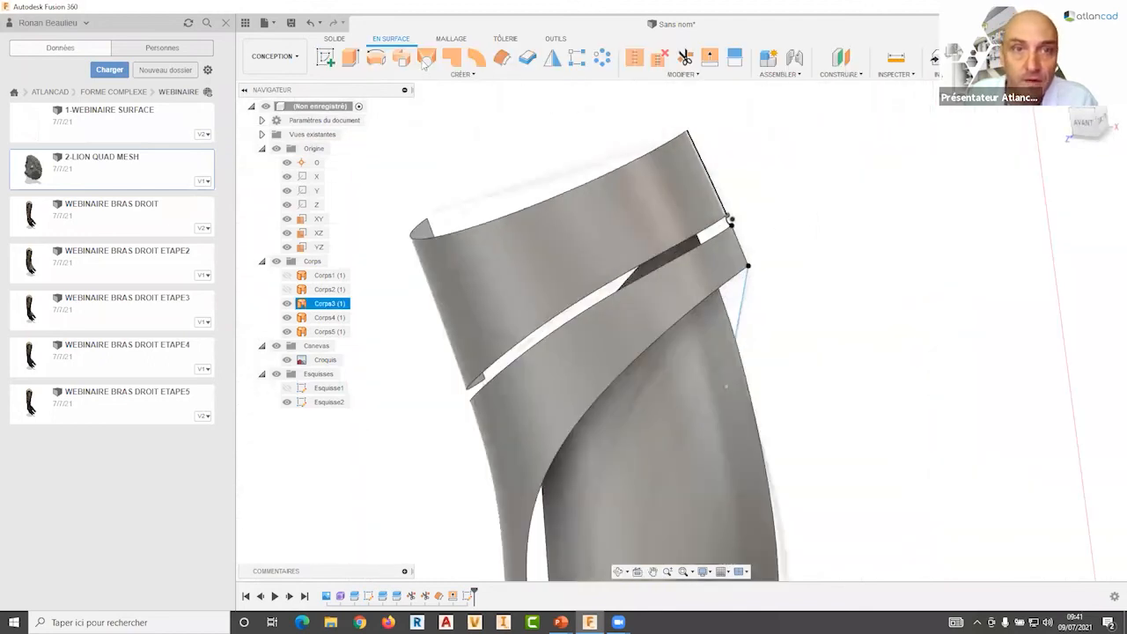
click(400, 57)
scroll(892, 234, up, 3)
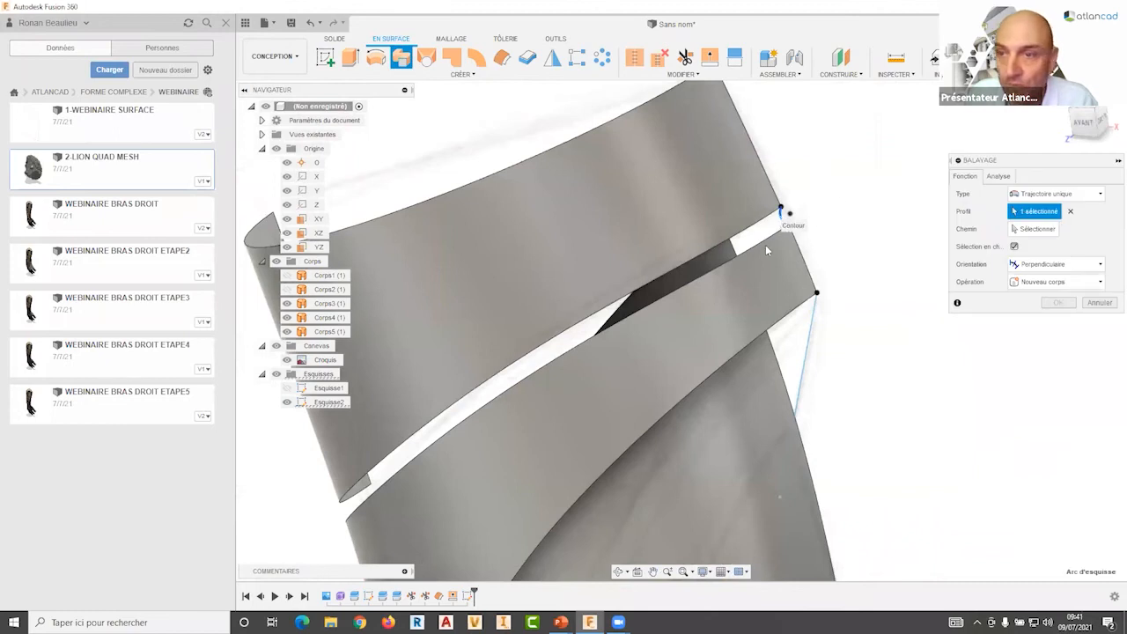
click(1060, 195)
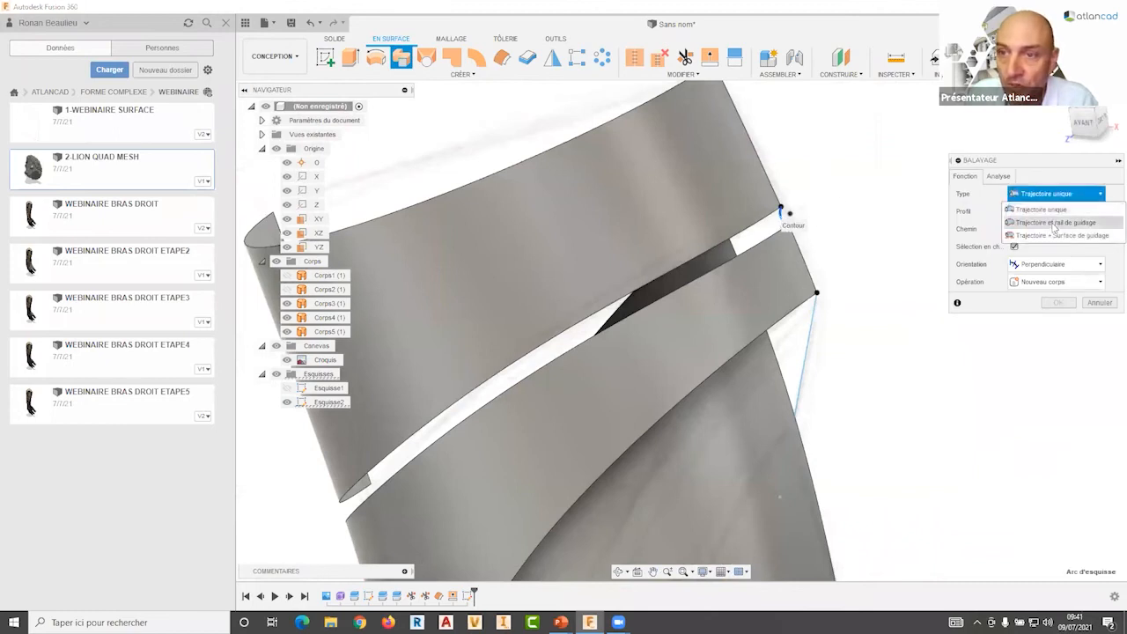
click(1054, 222)
click(1039, 229)
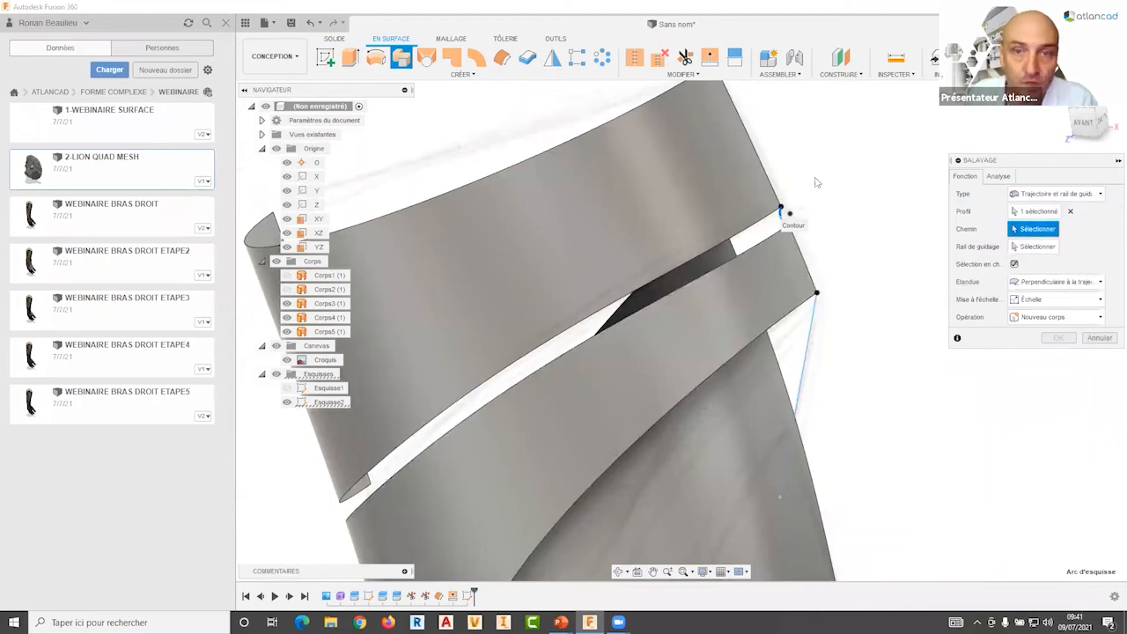
click(759, 227)
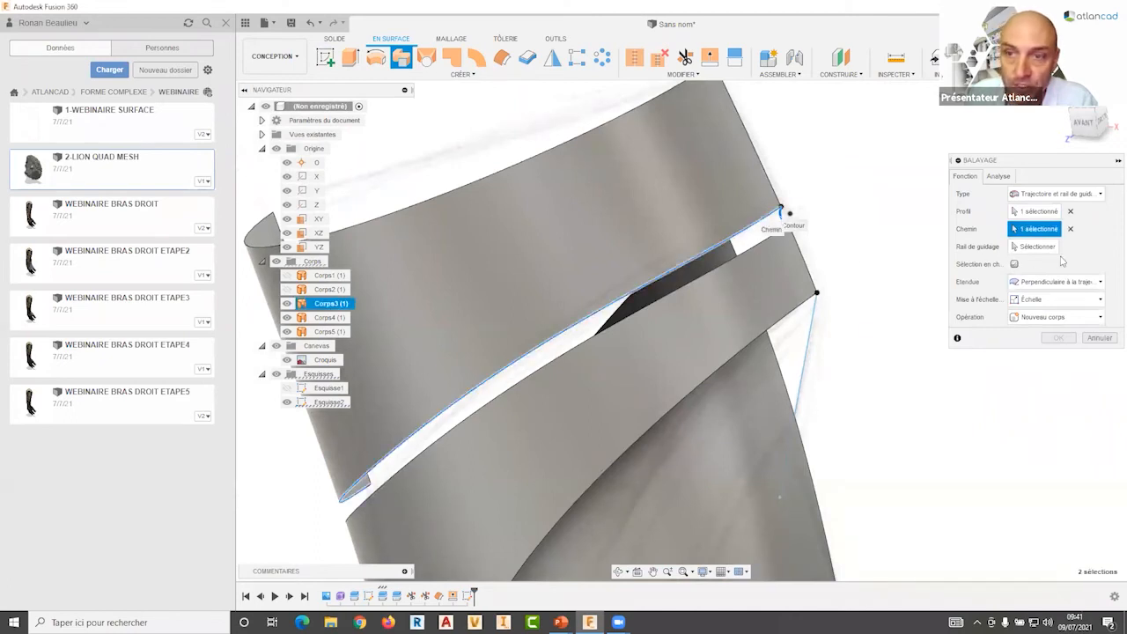
click(732, 260)
click(1065, 358)
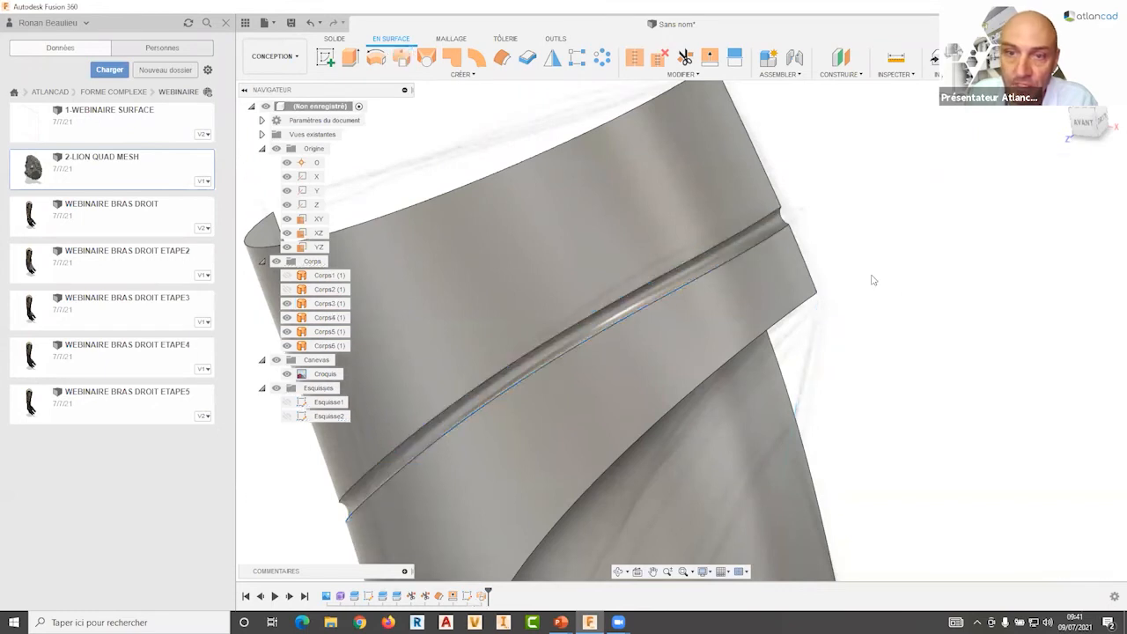
Step: Show Esquisse2 again so its slanted line is available
shift+middle_drag(780, 275, 576, 282)
shift+middle_drag(671, 322, 798, 286)
middle_drag(422, 352, 383, 286)
click(287, 416)
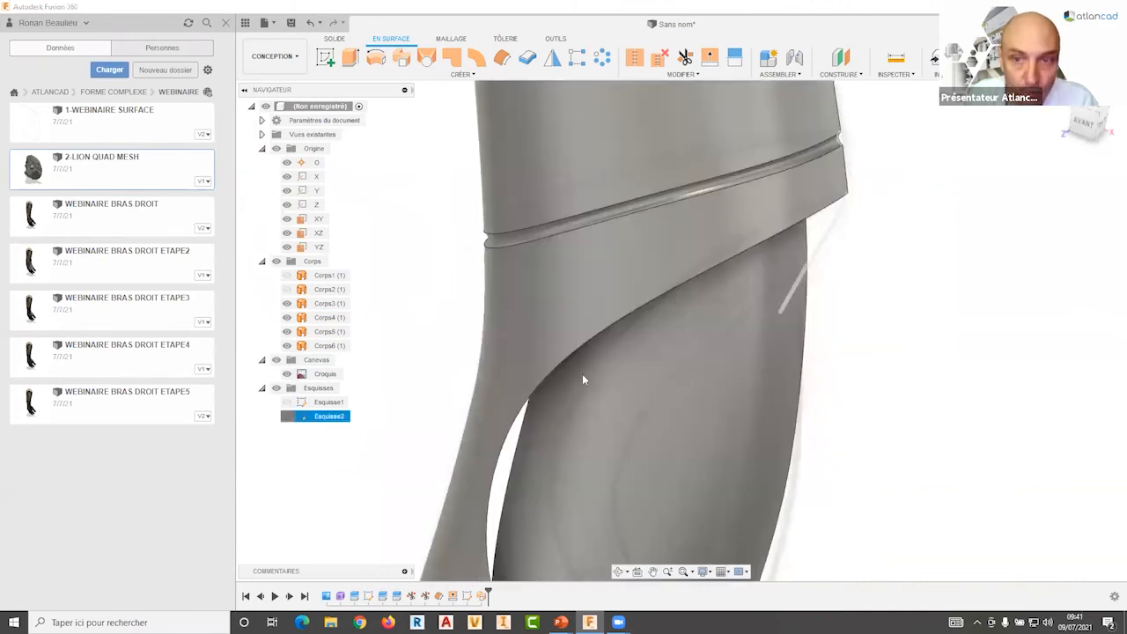
middle_drag(774, 186, 828, 256)
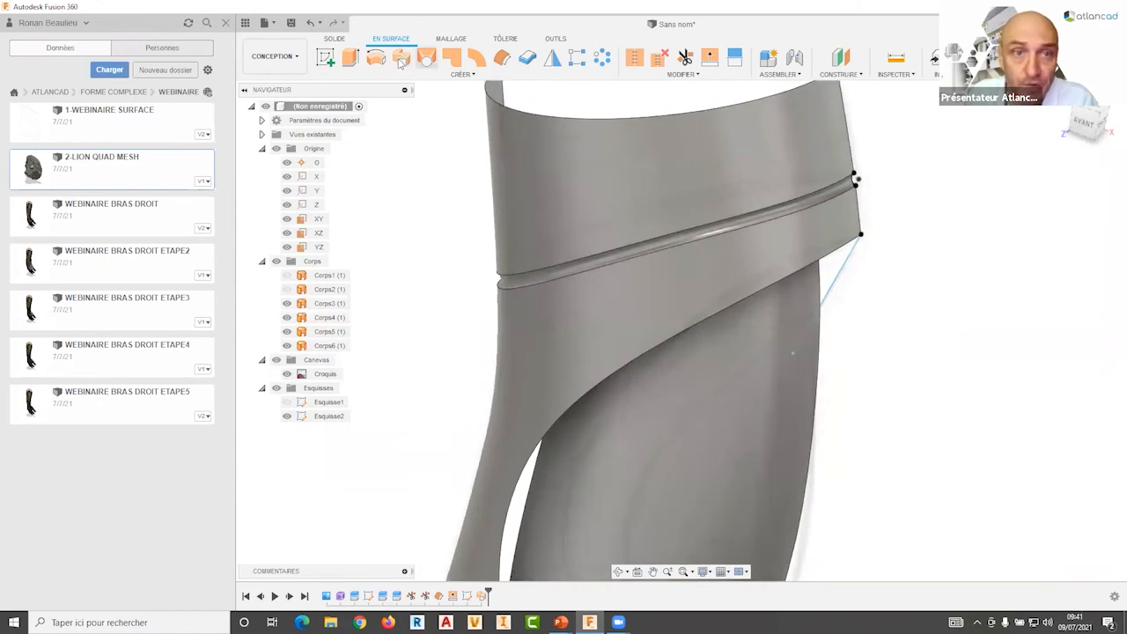
Step: Sweep the slanted line along the edge of the C-shaped opening as a new body, using the Trajectoire unique type
click(401, 58)
click(843, 261)
click(1064, 195)
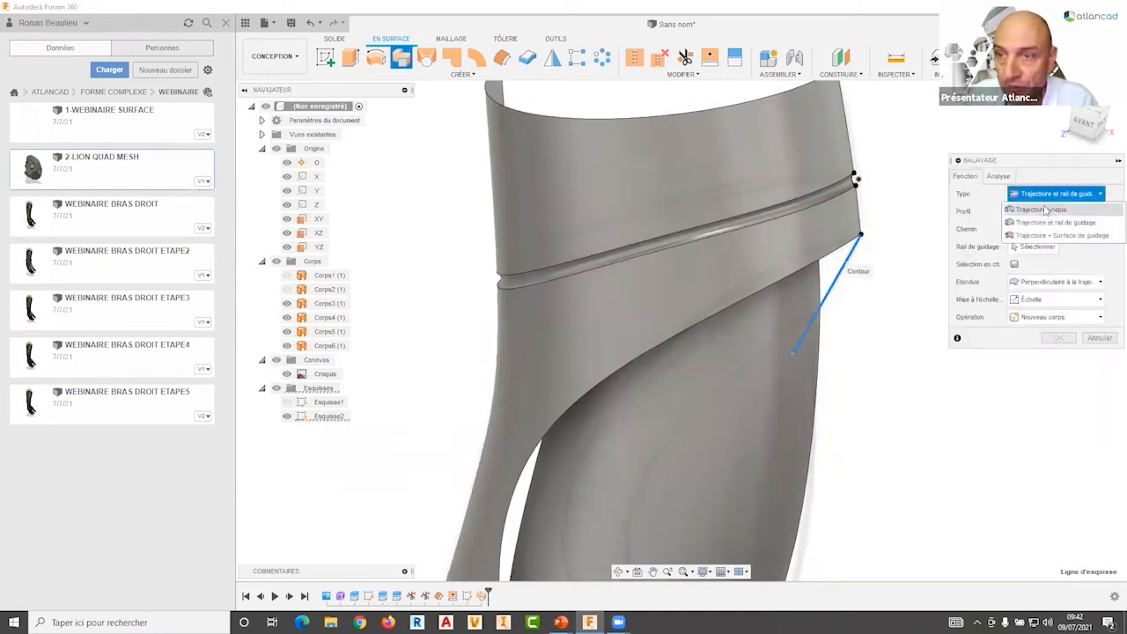
click(1044, 210)
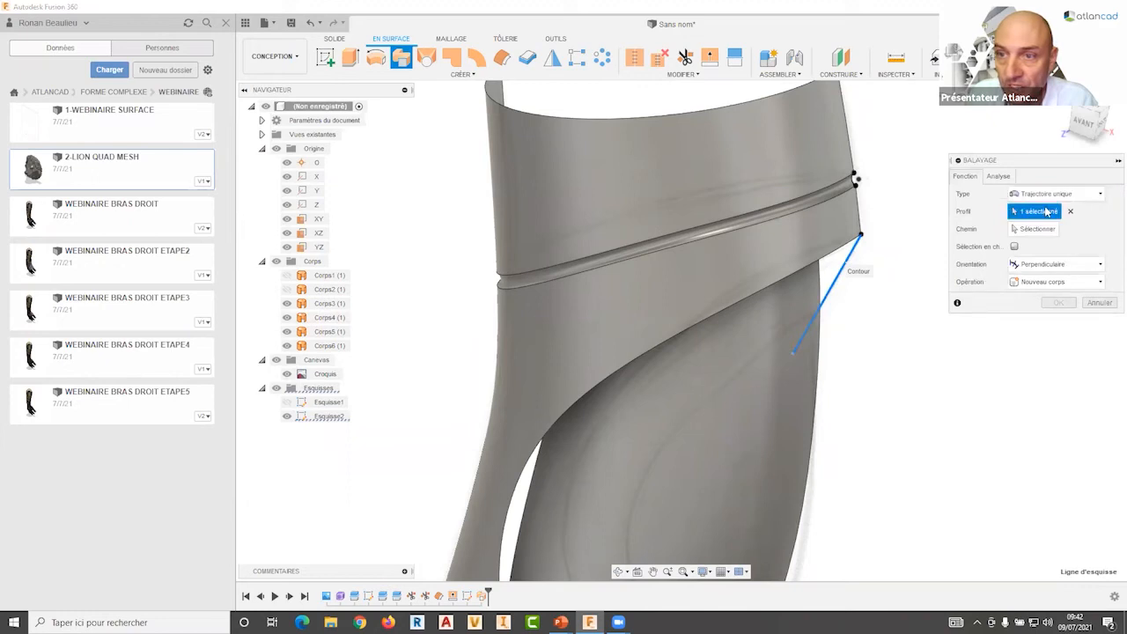
click(831, 254)
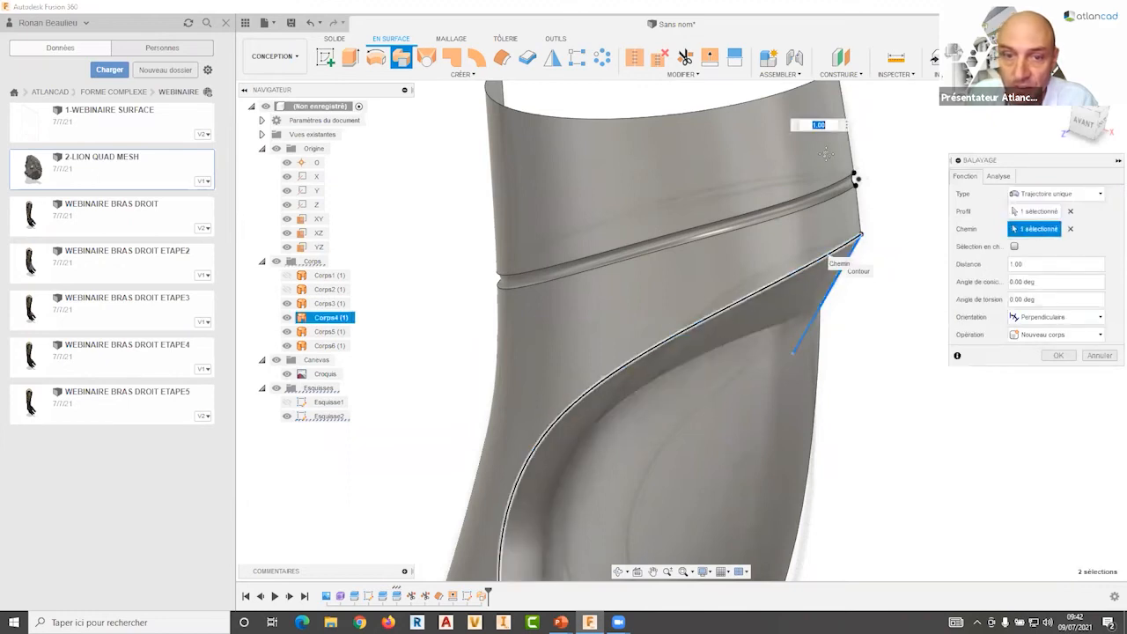
scroll(888, 323, down, 1)
key(Return)
Step: Hide the Croquis canvas and turn to the inner side of the arm
shift+middle_drag(860, 320, 715, 310)
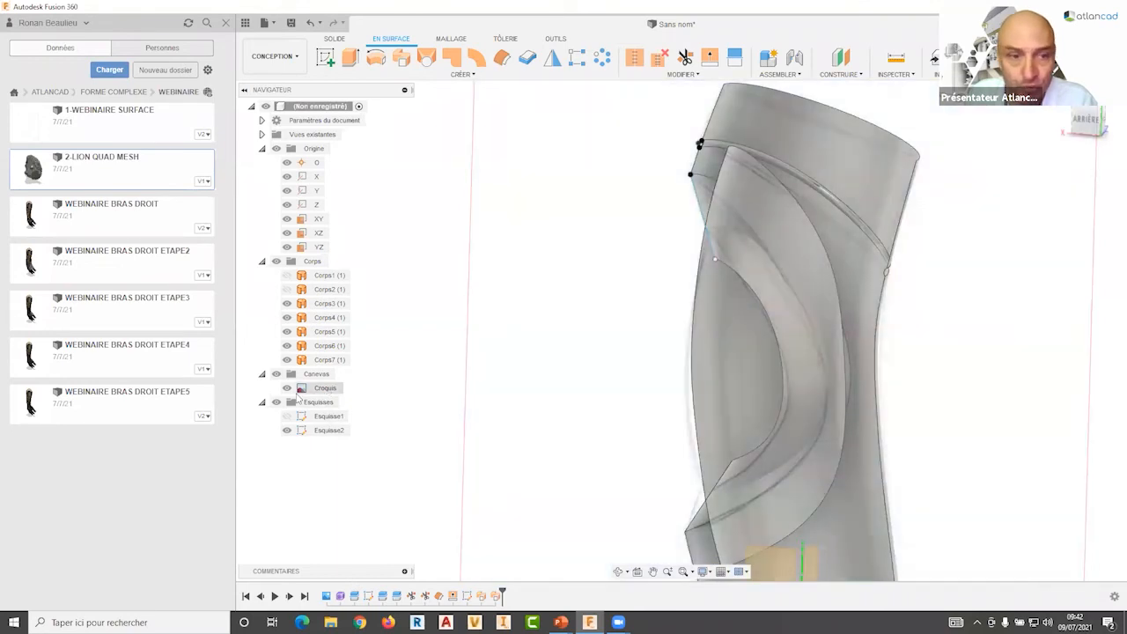
click(319, 389)
click(524, 374)
shift+middle_drag(524, 374, 754, 384)
shift+middle_drag(683, 377, 631, 146)
Step: Trim the swept C-shaped wall with Corps5, removing the strip that projects past the recessed surface
click(684, 58)
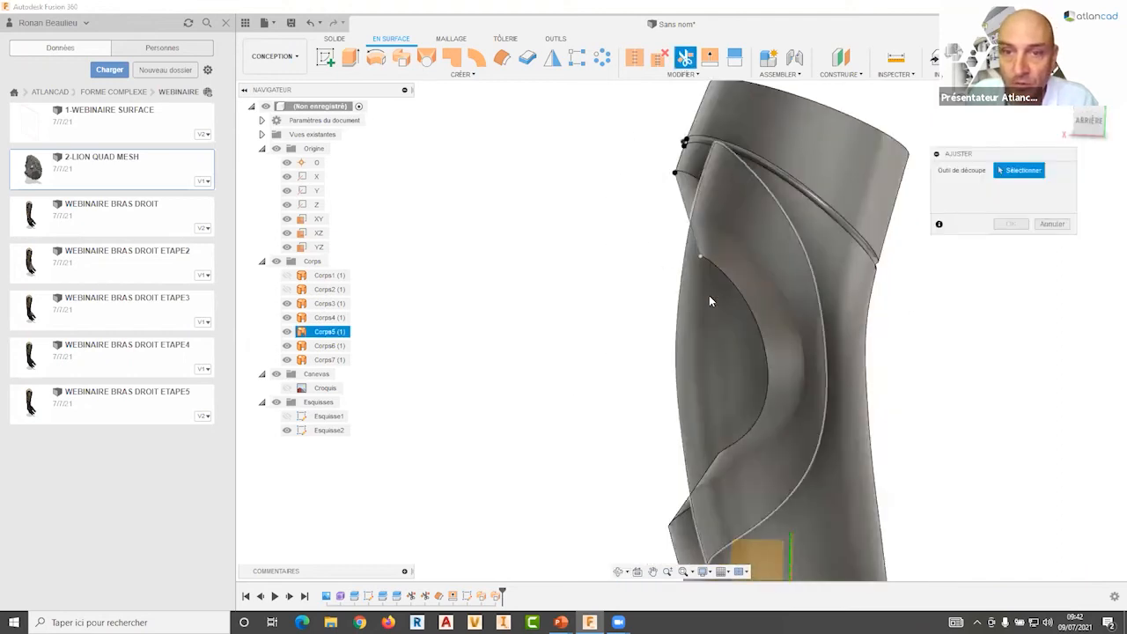
click(745, 263)
click(1010, 230)
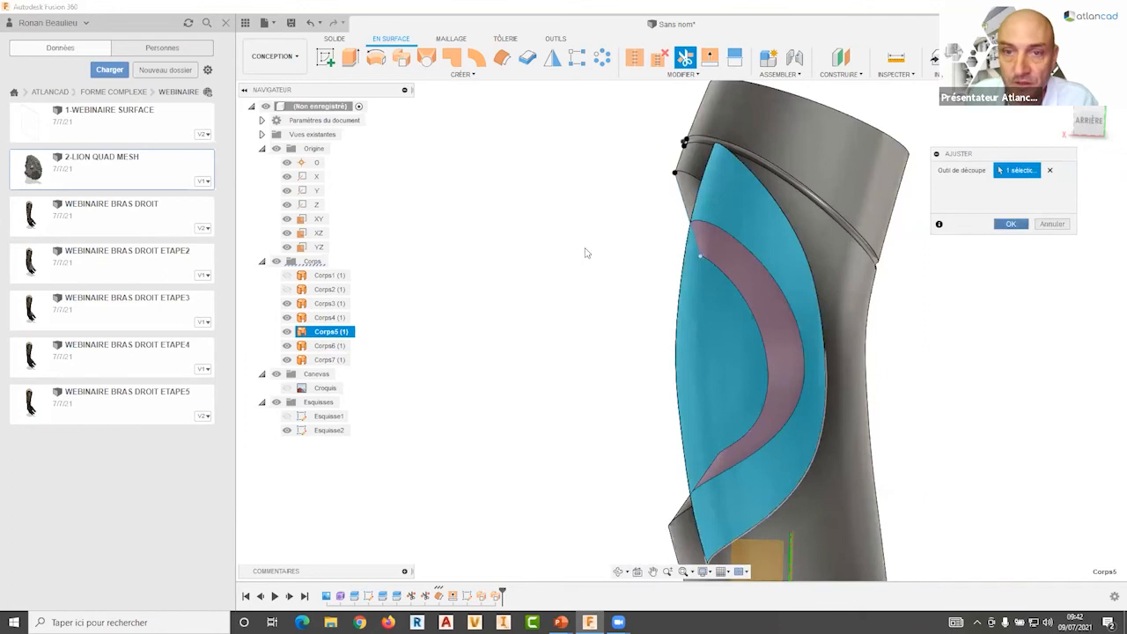
Step: Trim the recessed surface with the swept C-shaped wall, removing its excess outside the wall
click(685, 59)
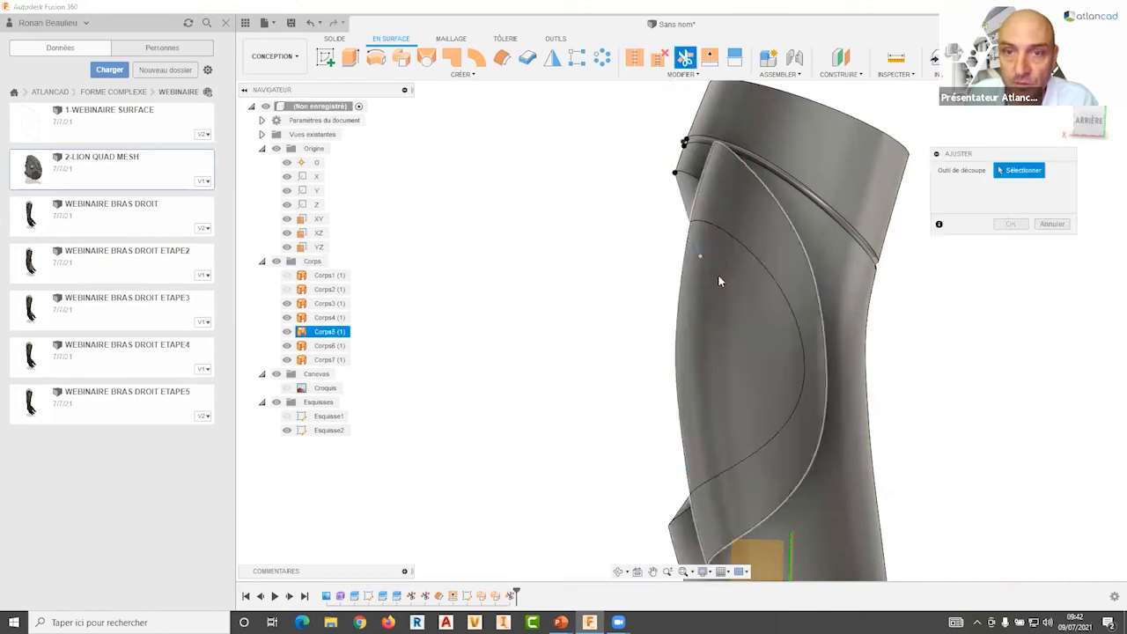
click(747, 203)
key(Return)
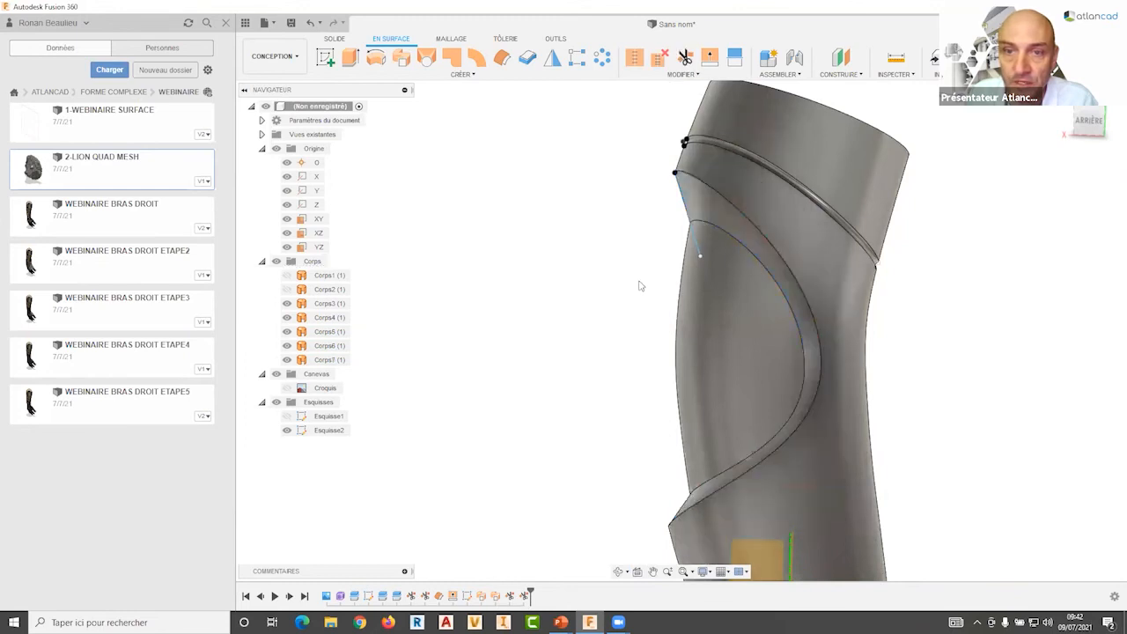
Step: Hide Esquisse2
scroll(656, 284, down, 3)
shift+middle_drag(764, 295, 528, 350)
click(317, 430)
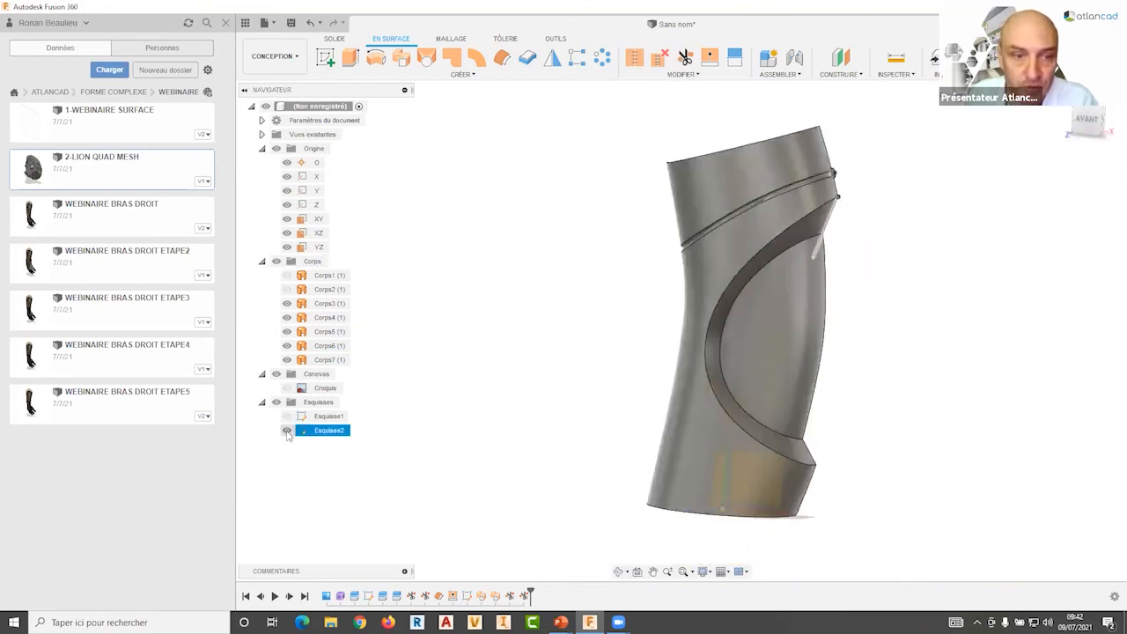
click(286, 431)
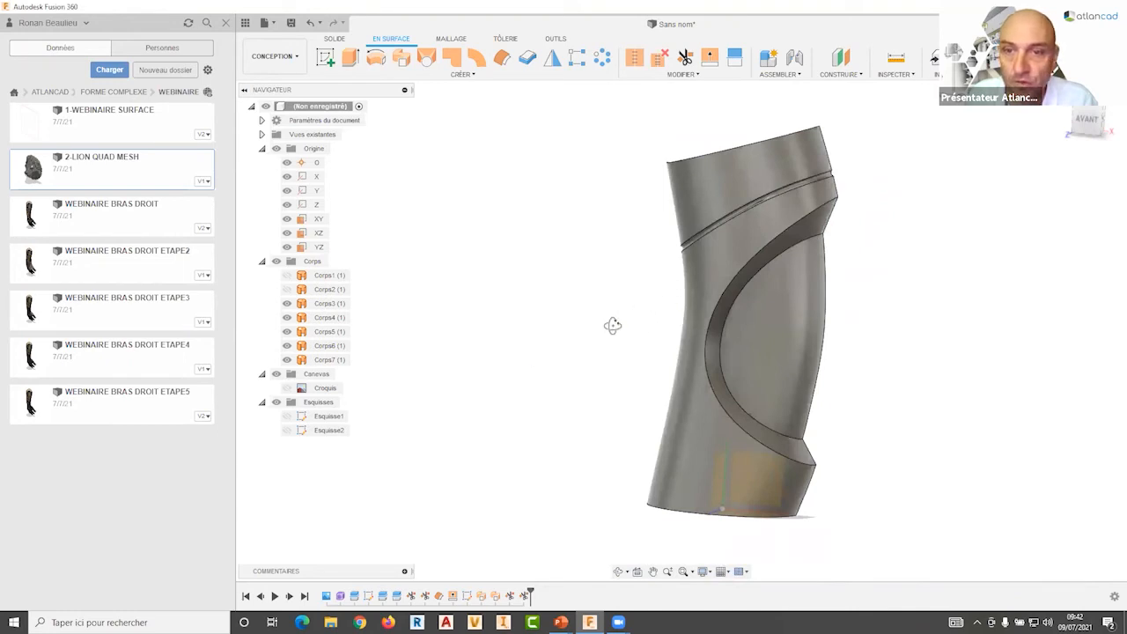
Step: Mirror all five visible surface bodies of the half arm across the XY origin plane
shift+middle_drag(921, 180, 884, 174)
shift+middle_drag(833, 201, 613, 153)
click(552, 58)
drag(599, 116, 849, 539)
click(1015, 206)
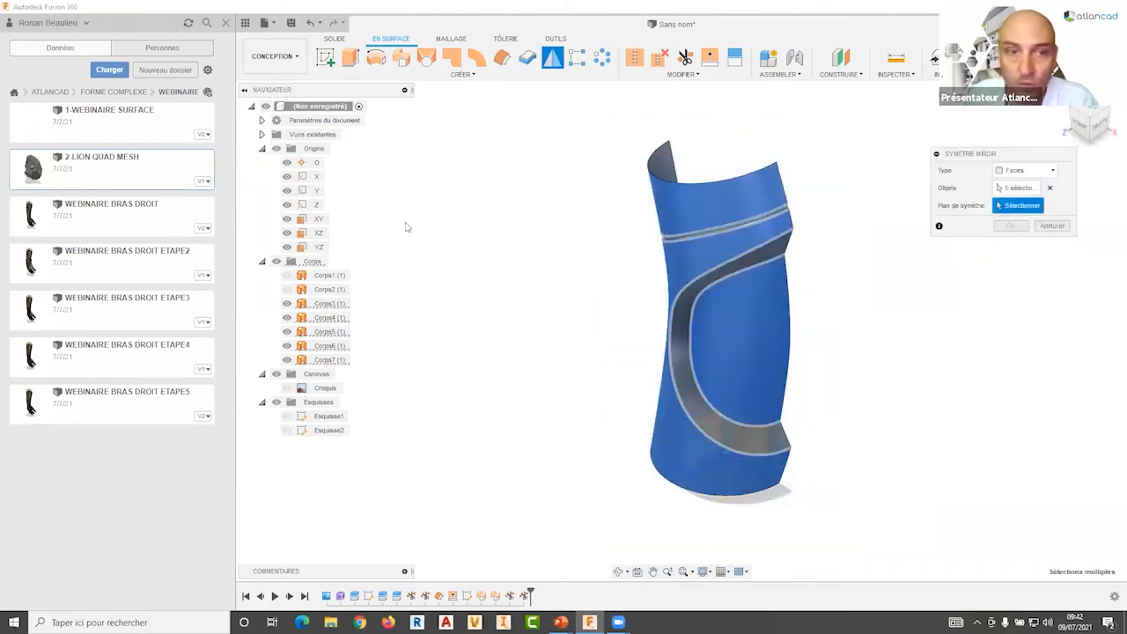
click(317, 218)
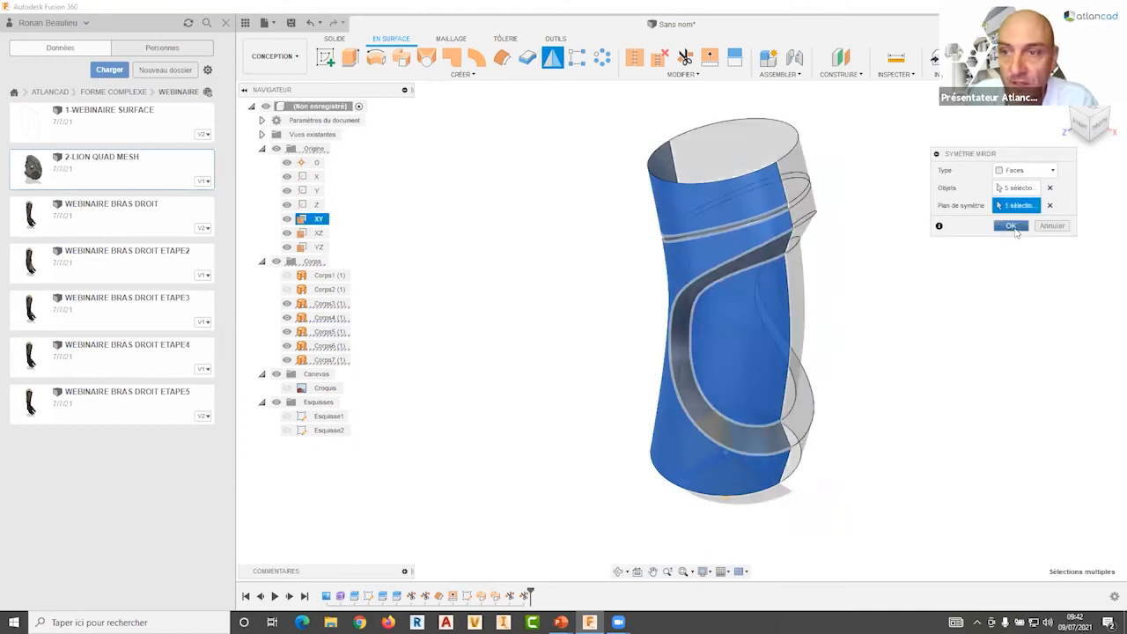
click(1011, 225)
middle_drag(525, 267, 498, 163)
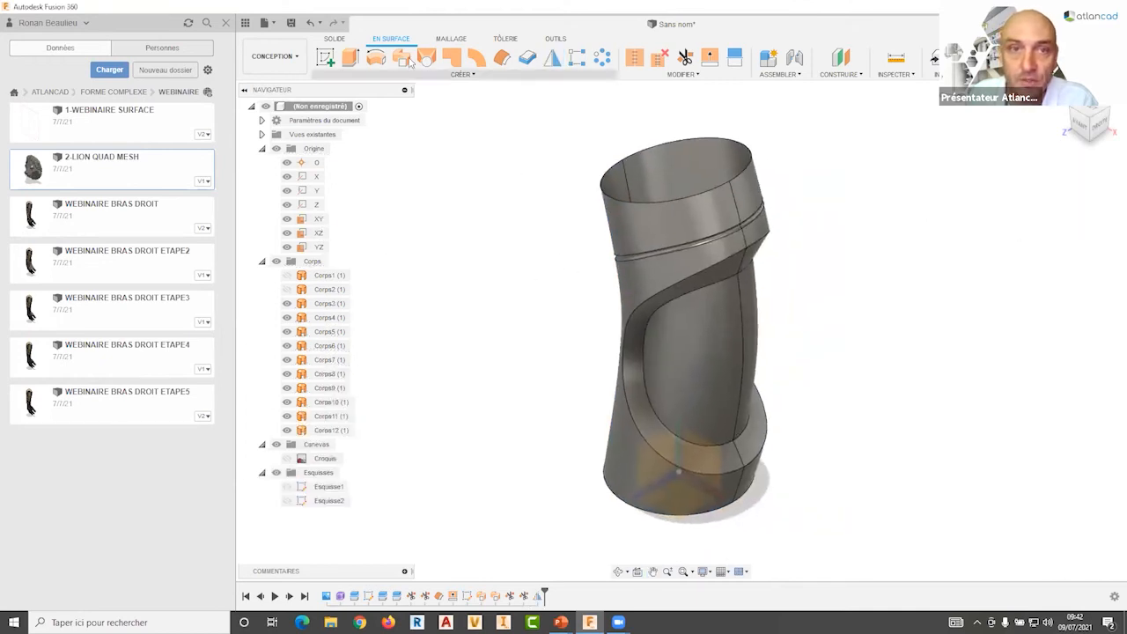
Step: Patch the open upper end of the arm with a new surface body
click(451, 57)
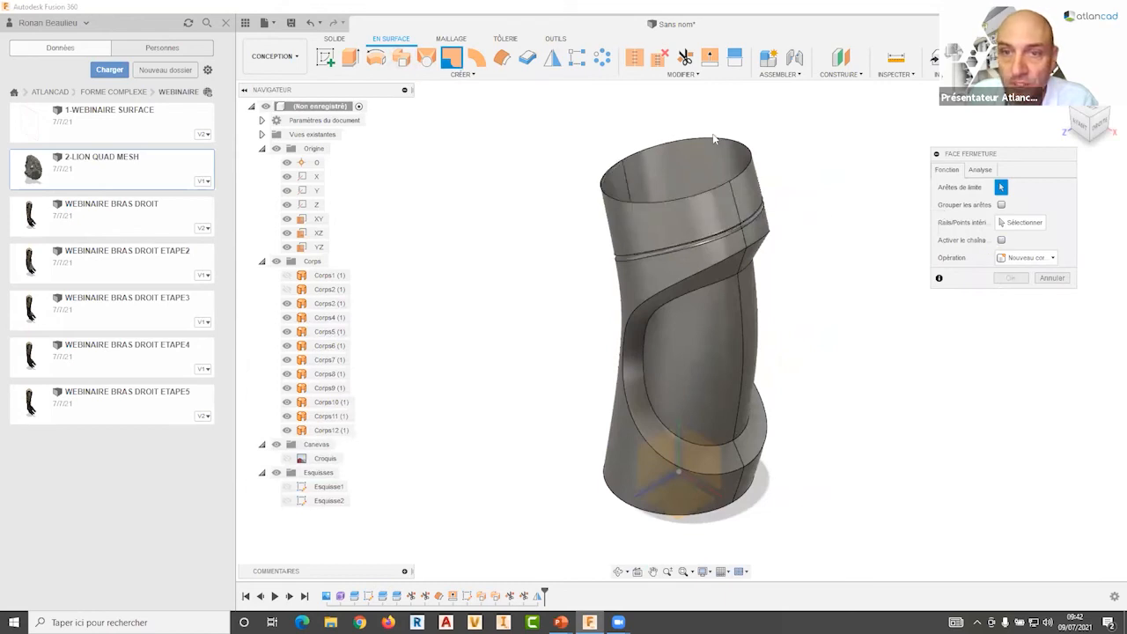
click(714, 138)
click(611, 198)
click(1007, 333)
Step: Patch the open lower end of the arm with a new surface body
shift+middle_drag(825, 302, 840, 276)
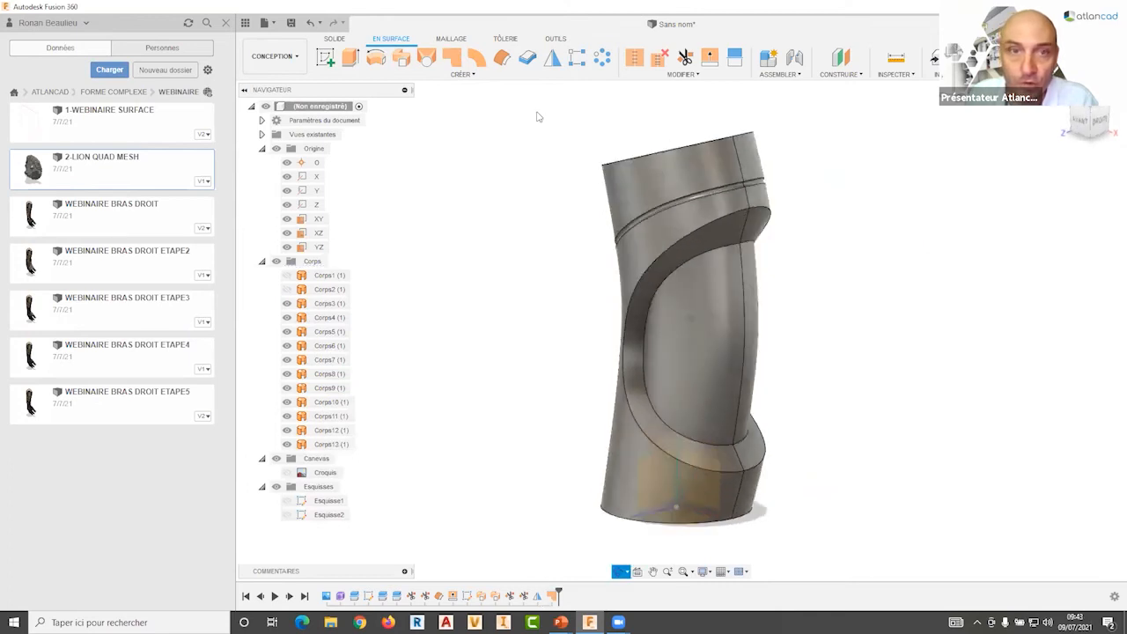
click(452, 57)
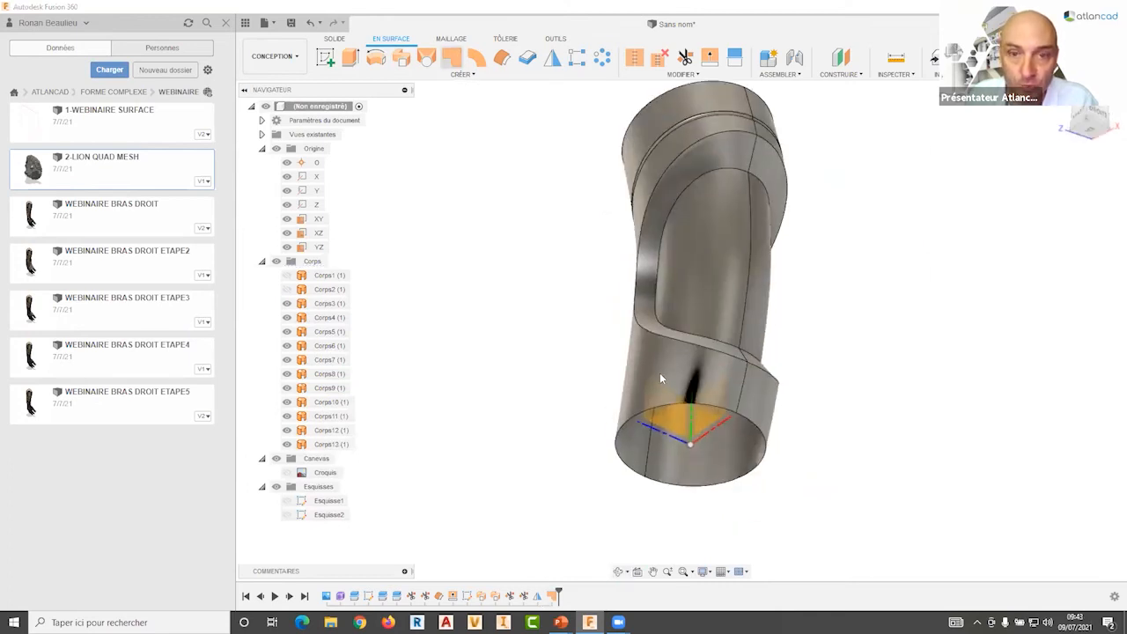
click(664, 406)
click(753, 426)
click(1010, 330)
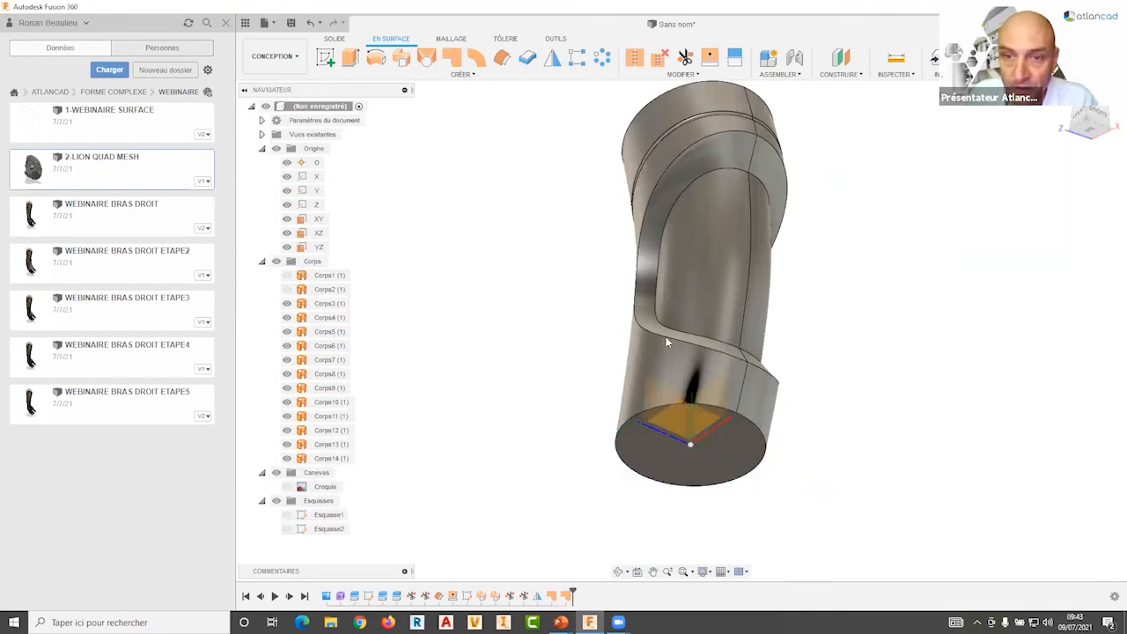
Step: Stitch all visible arm surfaces into one solid body with a 0.10 mm tolerance
shift+middle_drag(631, 357, 604, 322)
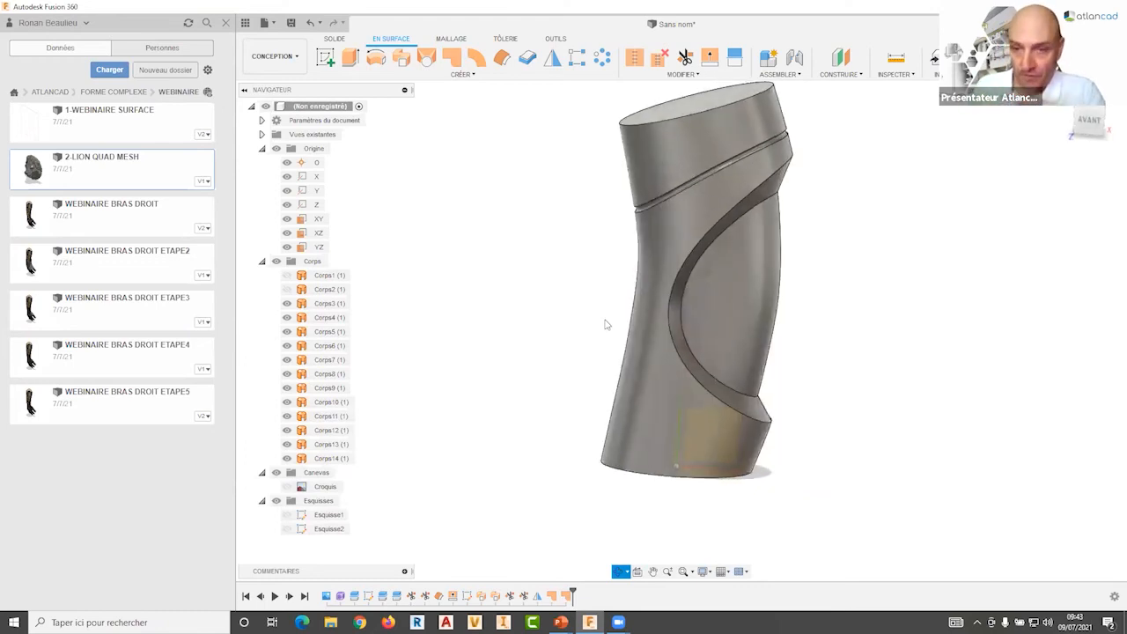
shift+middle_drag(605, 298, 546, 298)
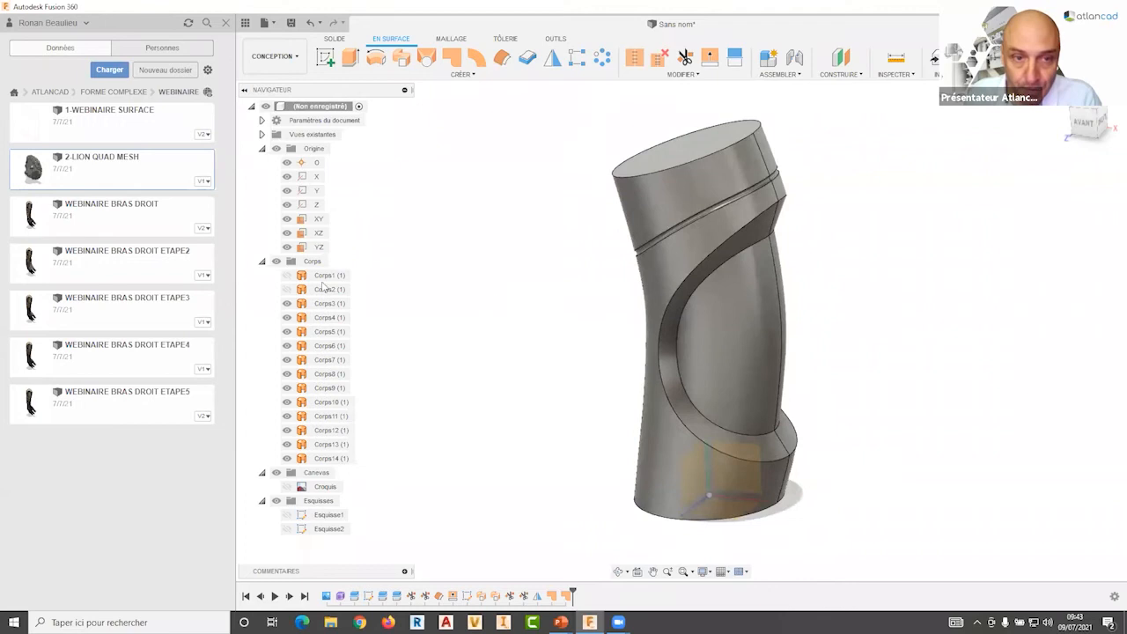
click(634, 57)
drag(566, 91, 856, 553)
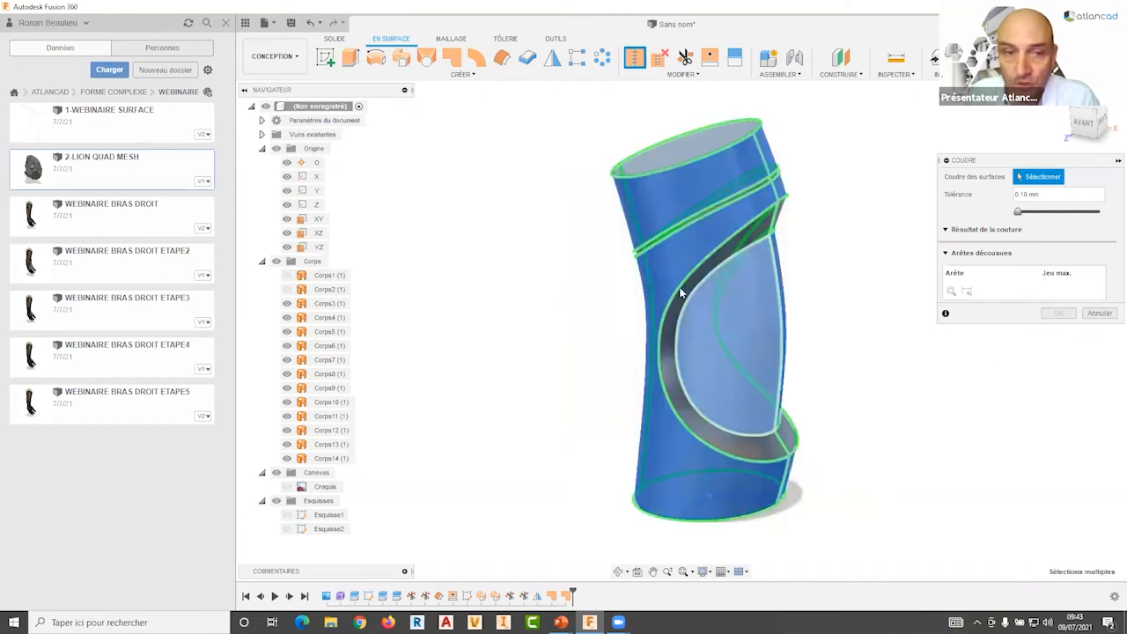
key(Return)
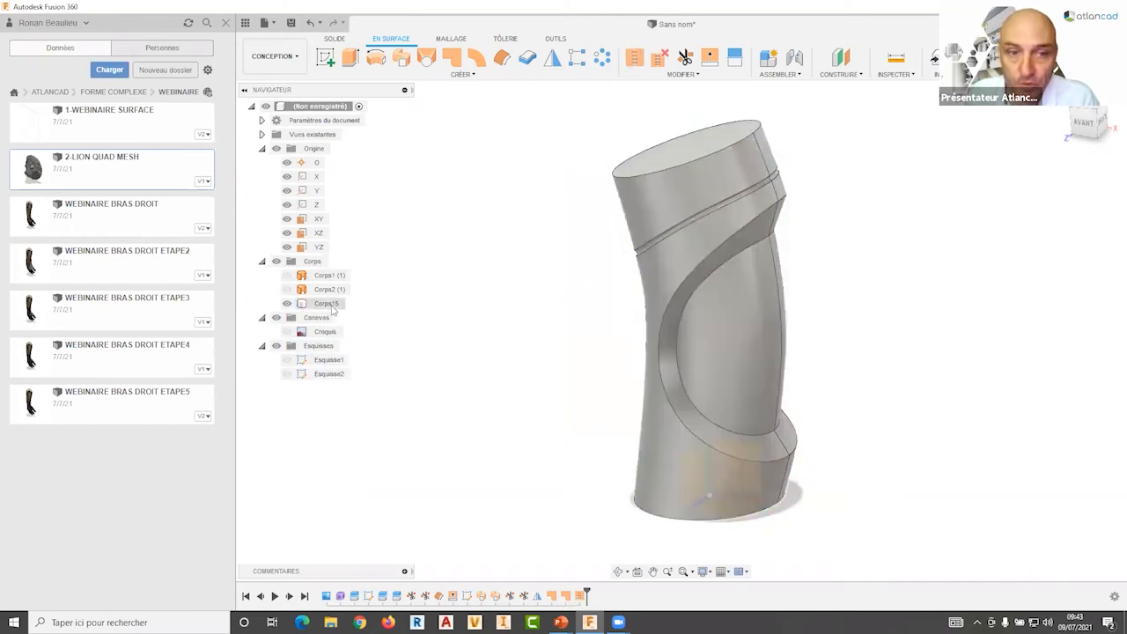
Step: Fillet the upper end edge of the solid arm with a 4 mm radius
mouse_move(549, 326)
shift+middle_down()
mouse_move(617, 284)
mouse_move(678, 286)
mouse_move(648, 304)
mouse_move(543, 316)
mouse_move(531, 355)
mouse_move(546, 352)
mouse_move(544, 335)
shift+middle_up()
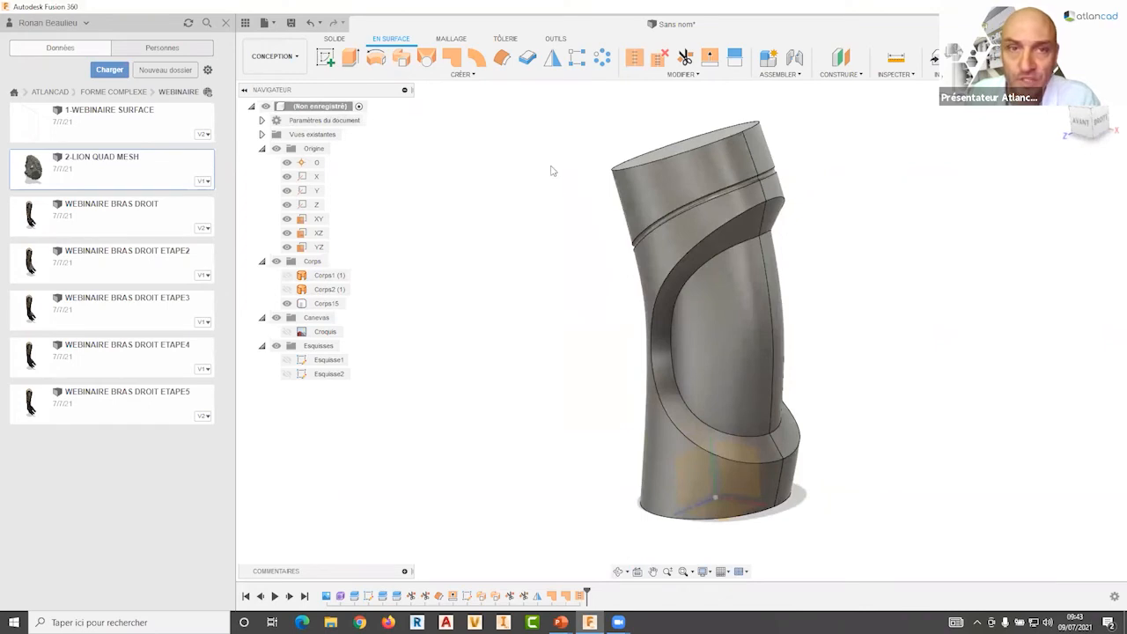
click(337, 40)
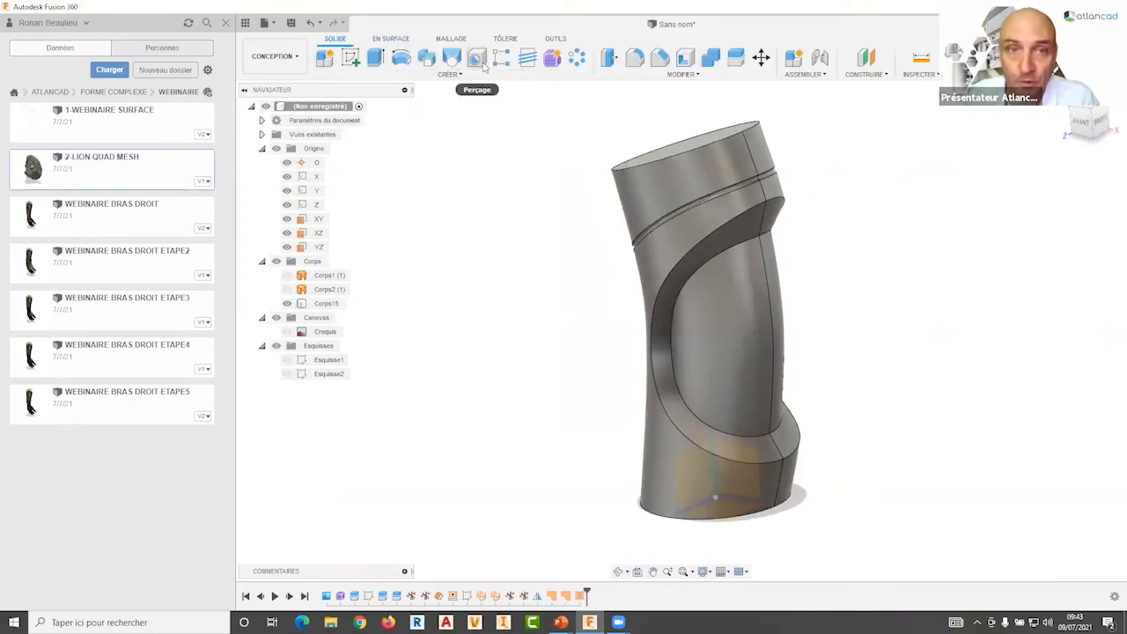
click(634, 58)
click(652, 154)
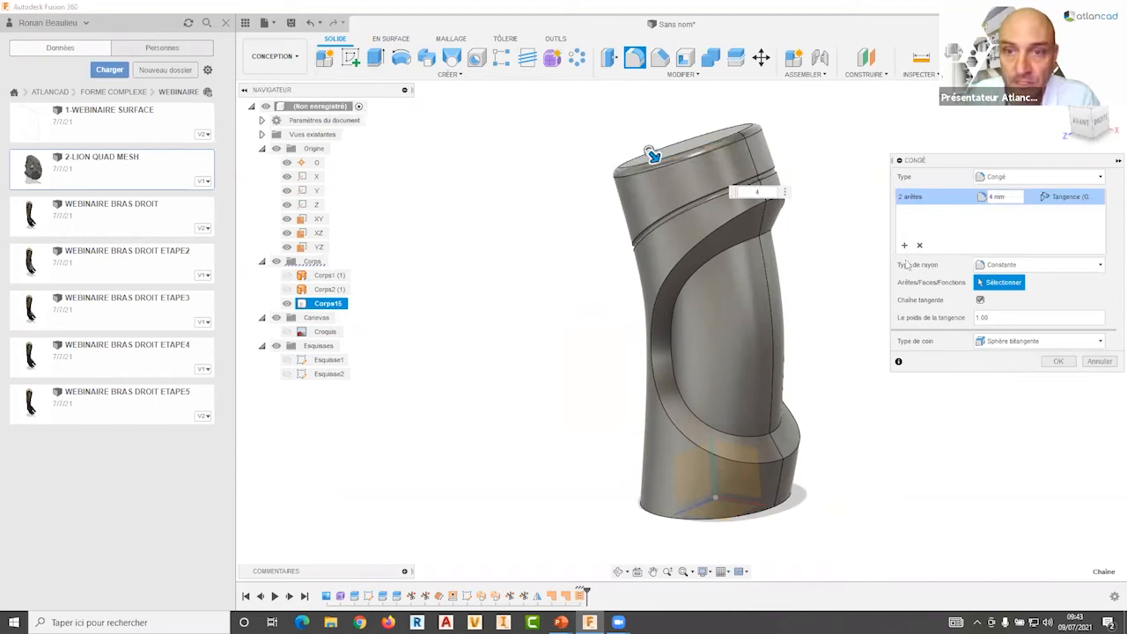
key(Return)
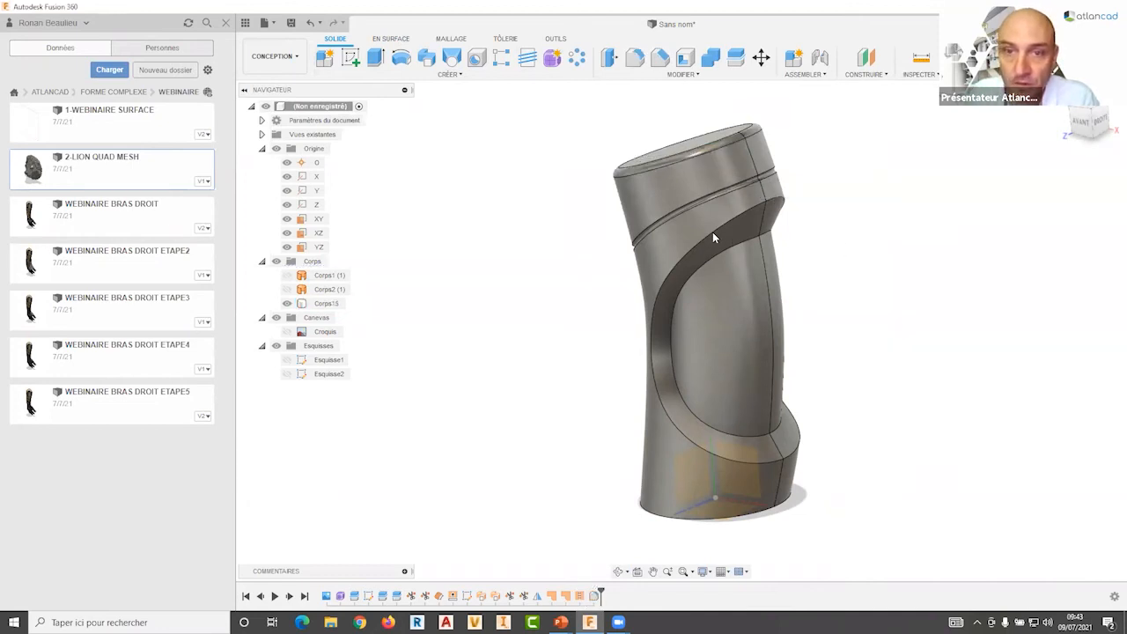
Step: Fillet the outer rim edge of the recessed panel's wall with a 4 mm radius
key(f)
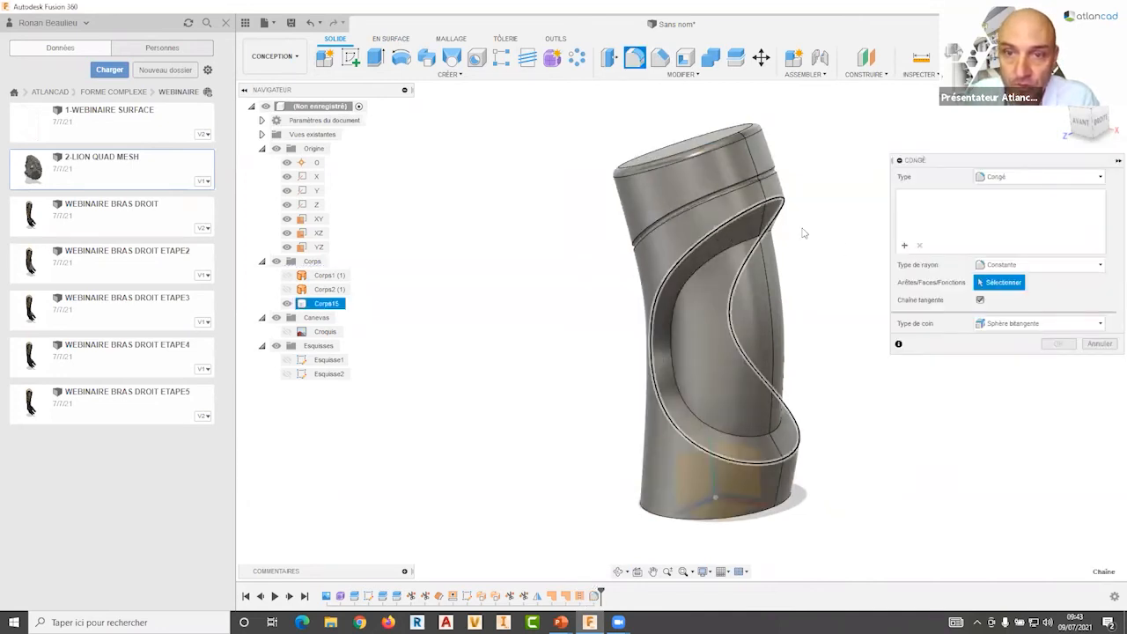
click(715, 232)
text(2)
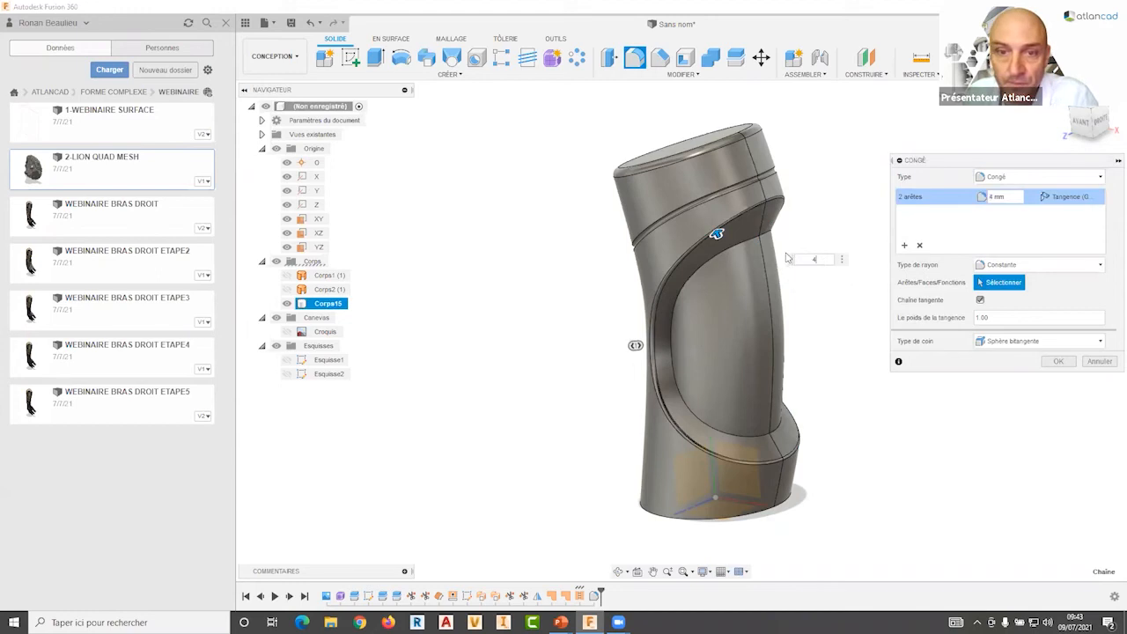
click(1058, 361)
Step: Switch to the Render workspace and apply the favourite appearance Aluminium - Microbillé to the whole arm body
shift+middle_drag(822, 304, 791, 300)
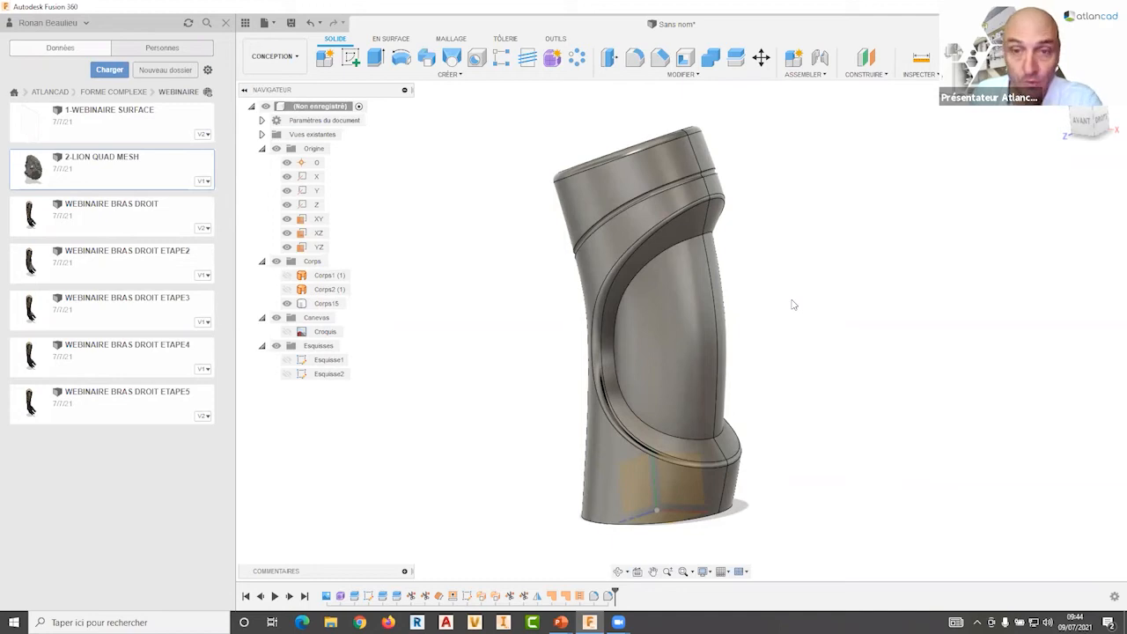
middle_drag(793, 306, 795, 312)
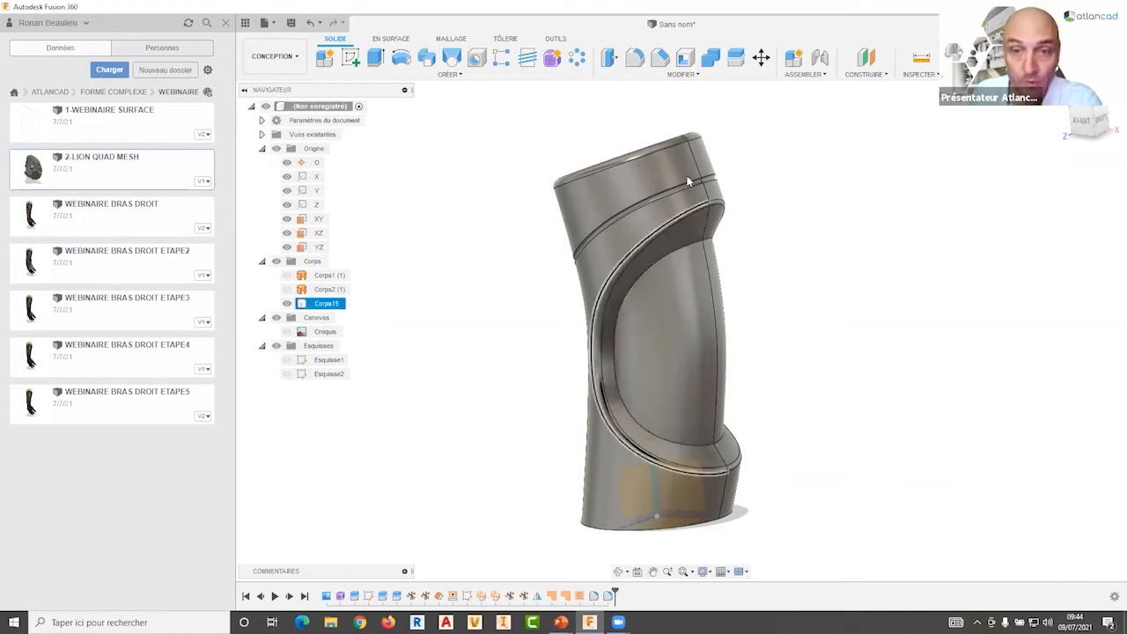
middle_drag(514, 206, 522, 199)
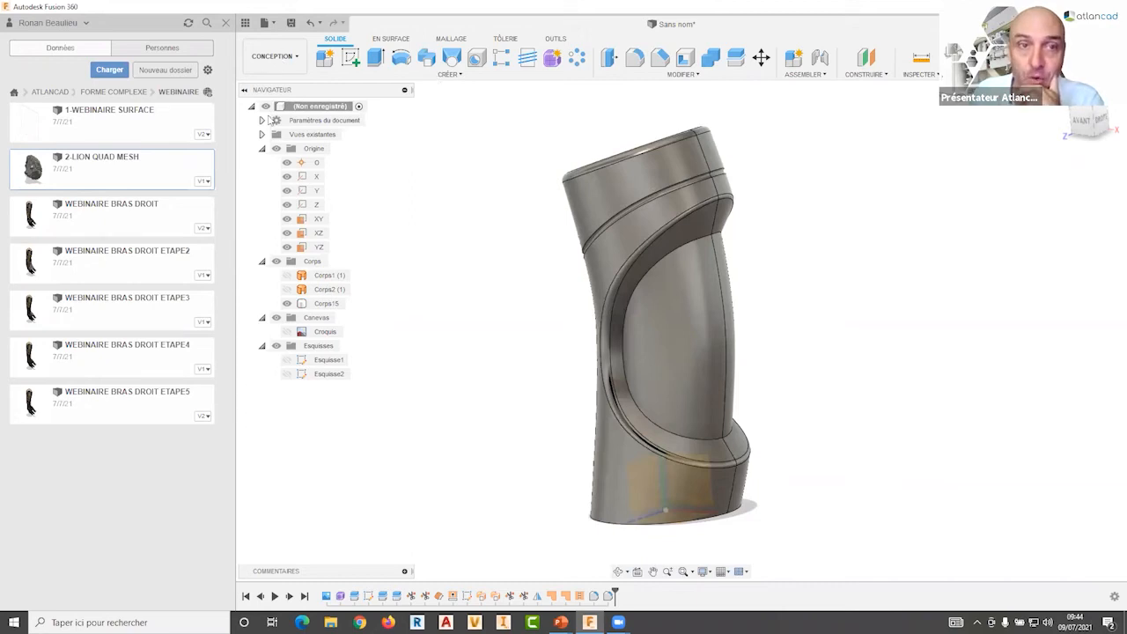
click(273, 56)
click(264, 126)
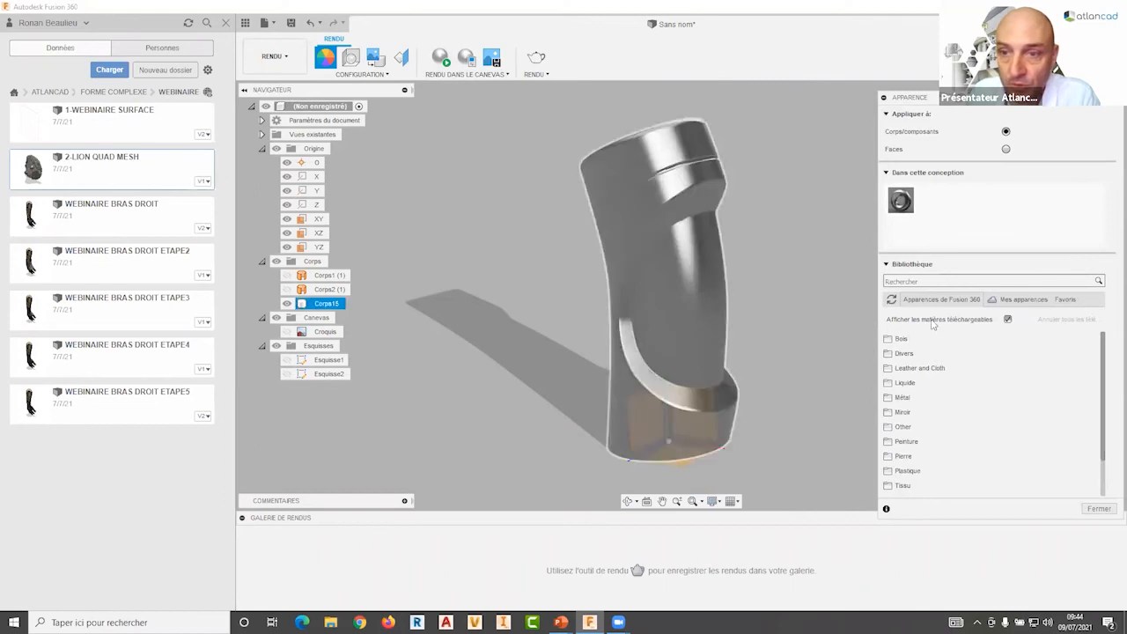
click(1066, 299)
drag(727, 280, 664, 197)
Step: Apply the Plastique - Texturé - Polka appearance to the recessed panel faces of the arm
scroll(605, 257, up, 5)
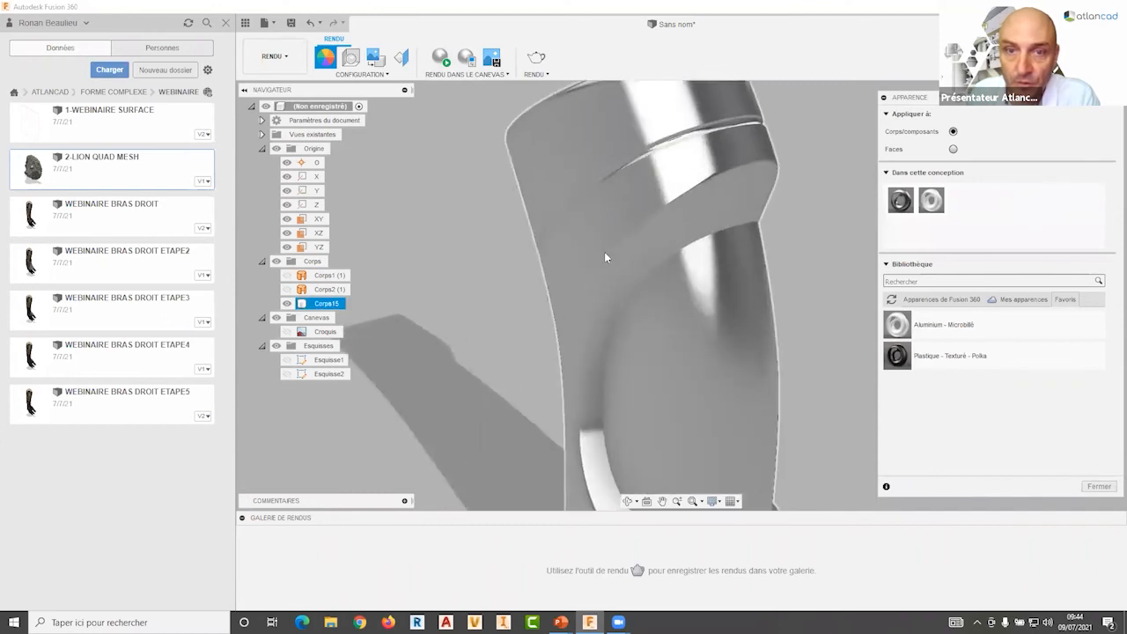
scroll(705, 294, up, 3)
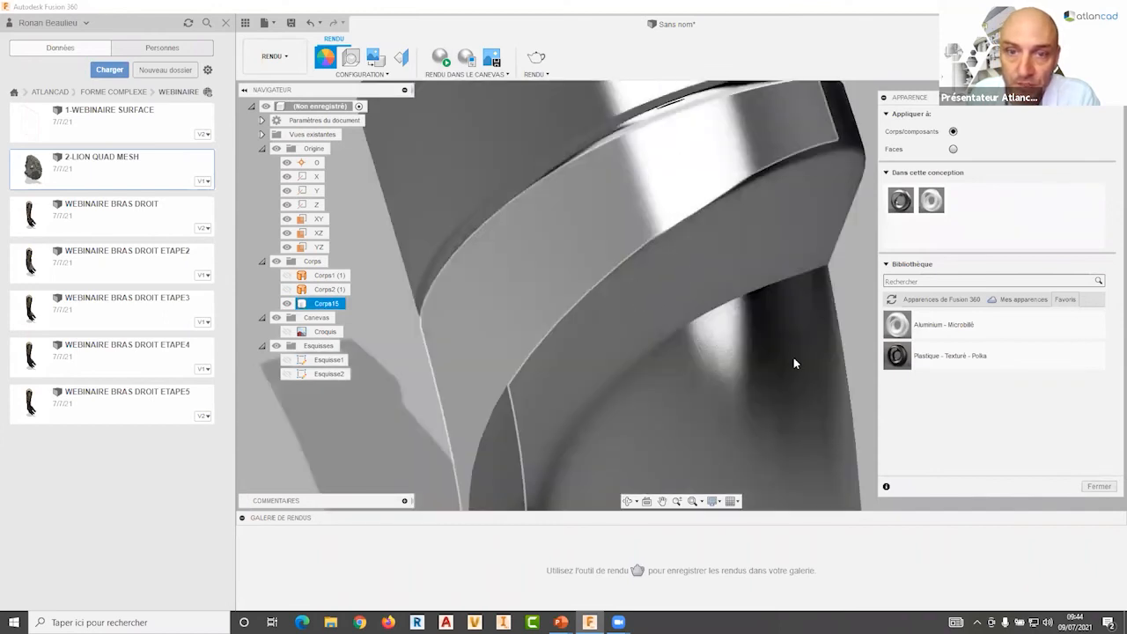
scroll(691, 267, up, 4)
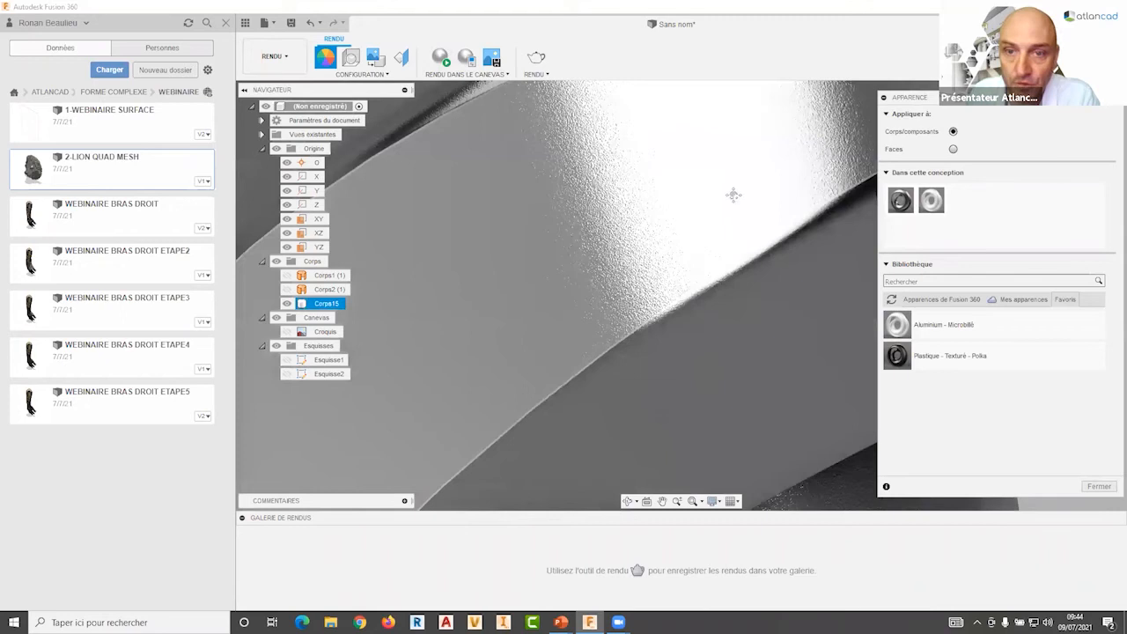
scroll(647, 249, down, 6)
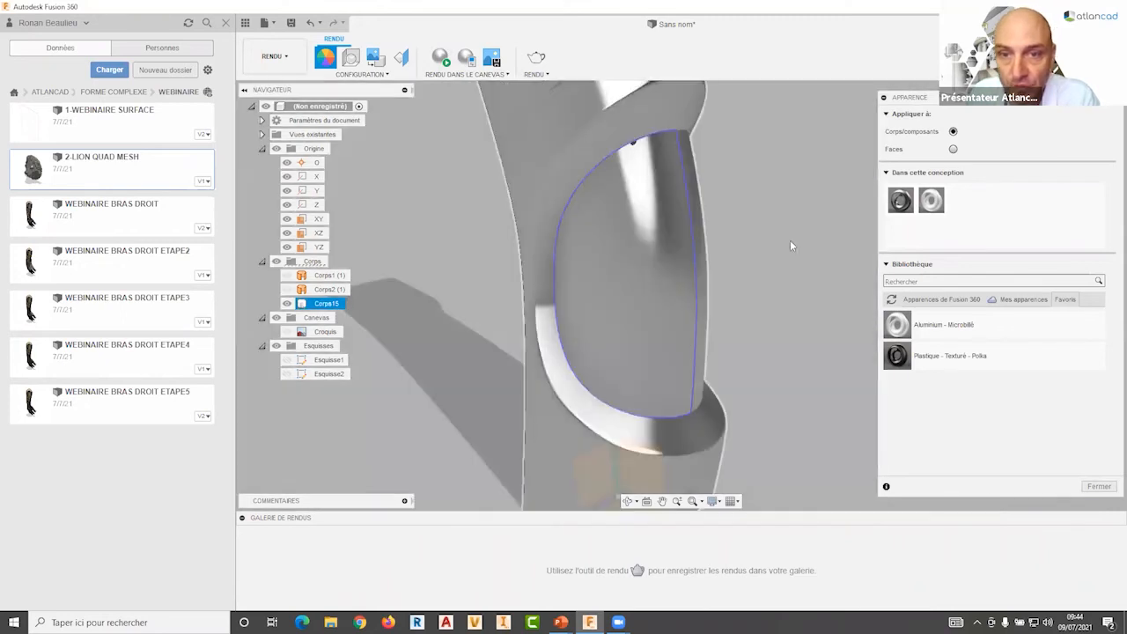
click(789, 238)
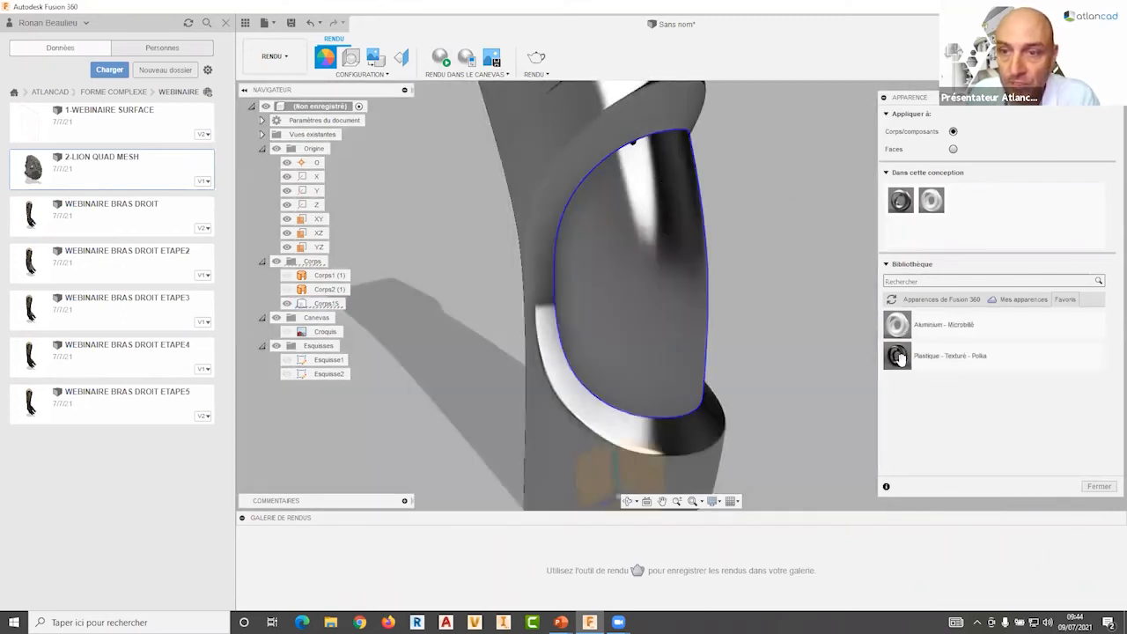
drag(832, 341, 687, 324)
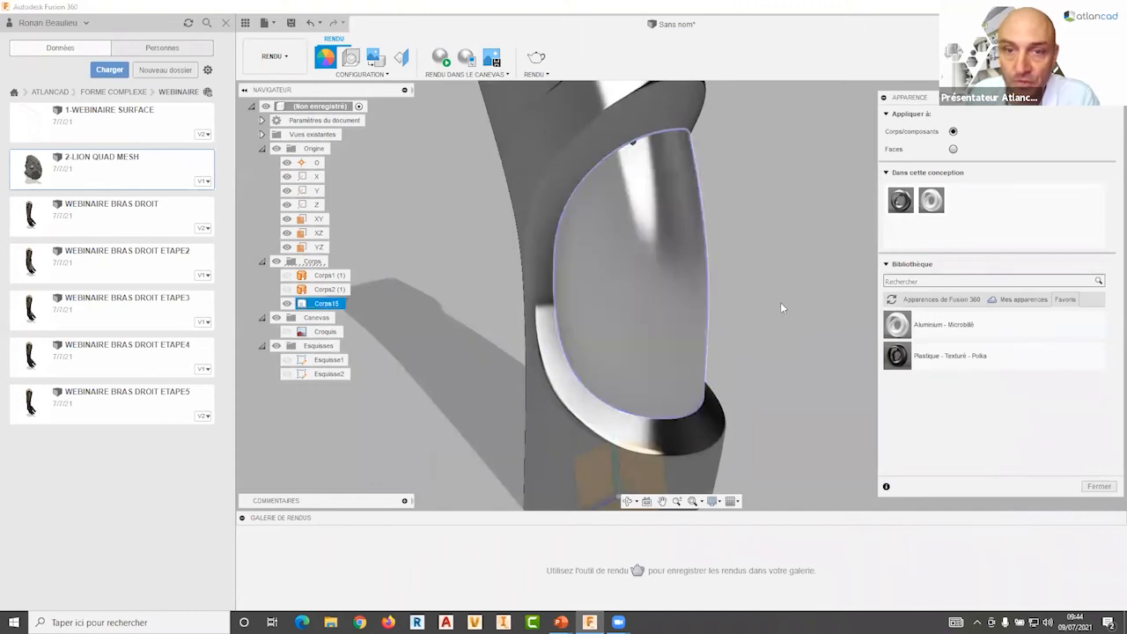
Step: Examine the panel's plastic texture and the aluminium finish around the groove, from close up and from a distance
shift+middle_drag(731, 251, 768, 240)
scroll(732, 253, up, 4)
middle_drag(859, 280, 789, 285)
scroll(824, 281, up, 2)
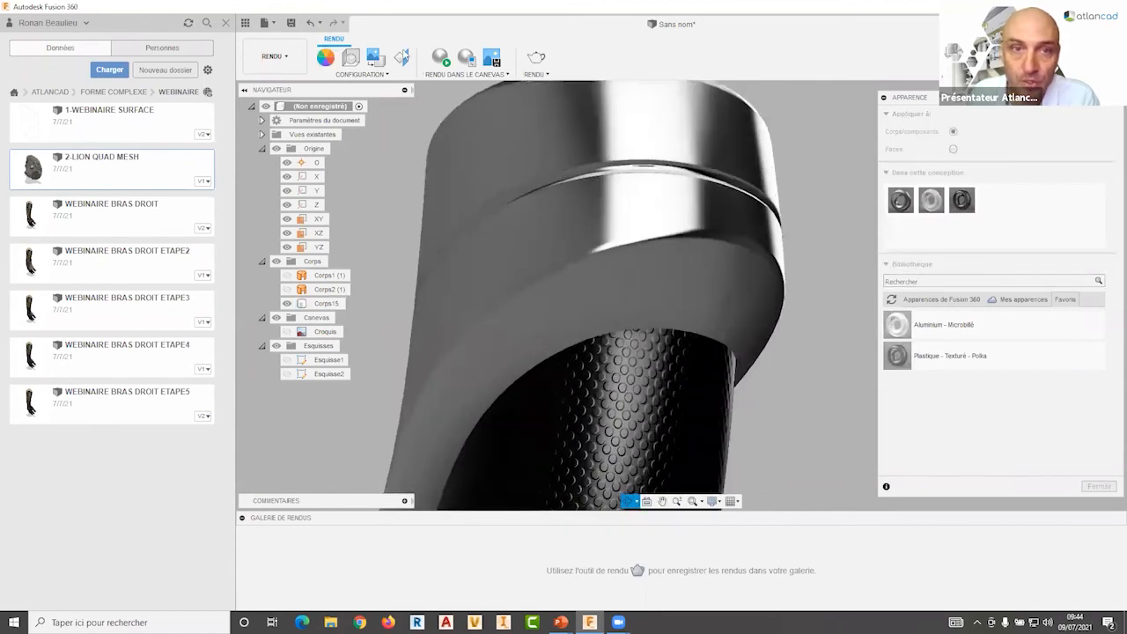
click(708, 179)
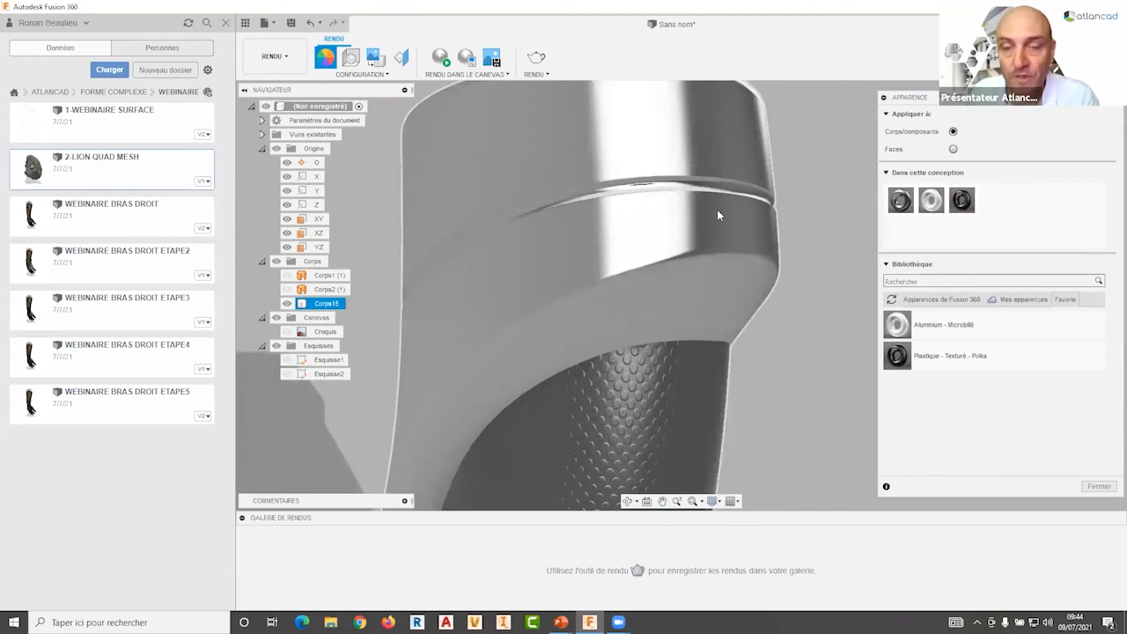
click(717, 210)
scroll(843, 254, down, 5)
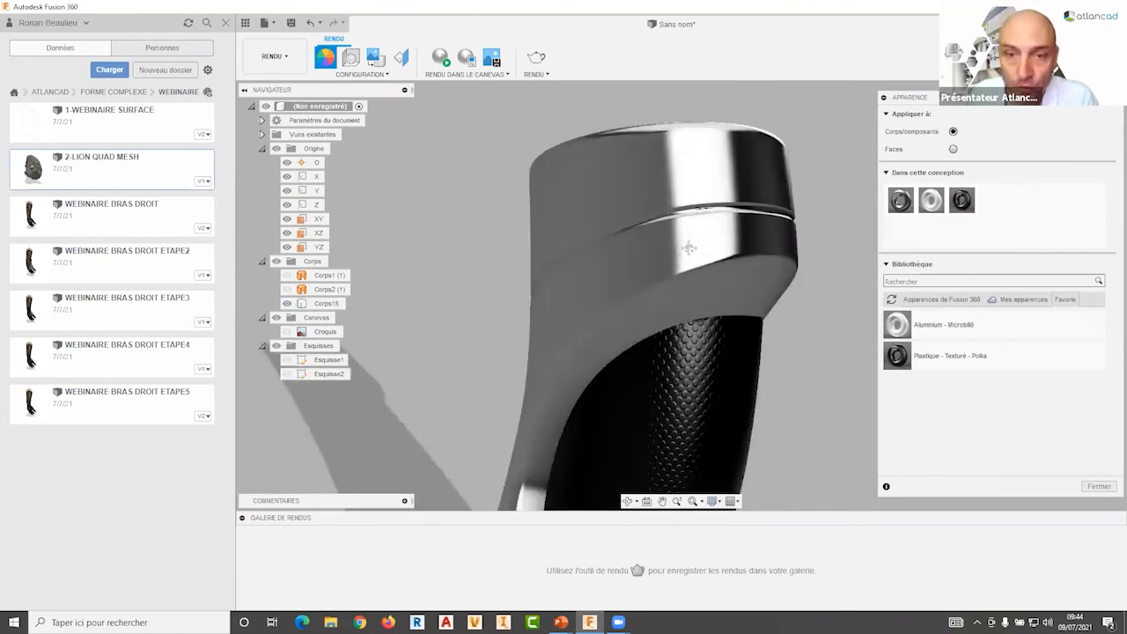
middle_drag(689, 247, 616, 219)
scroll(616, 218, down, 2)
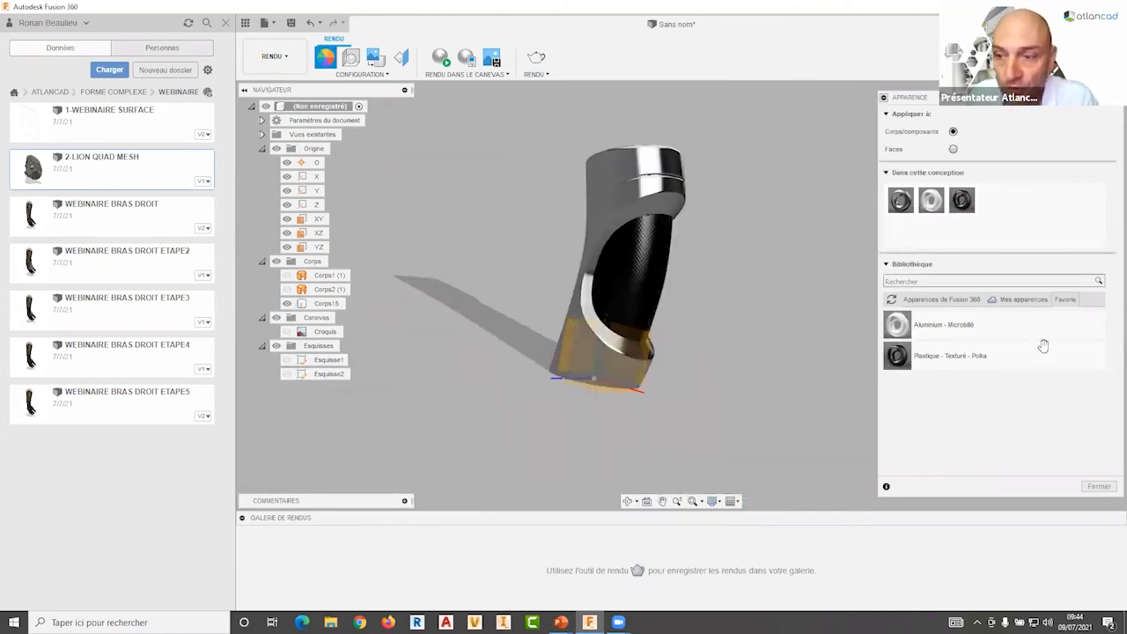
Step: Finish the appearance assignment and close the untitled arm design without saving it
click(1098, 486)
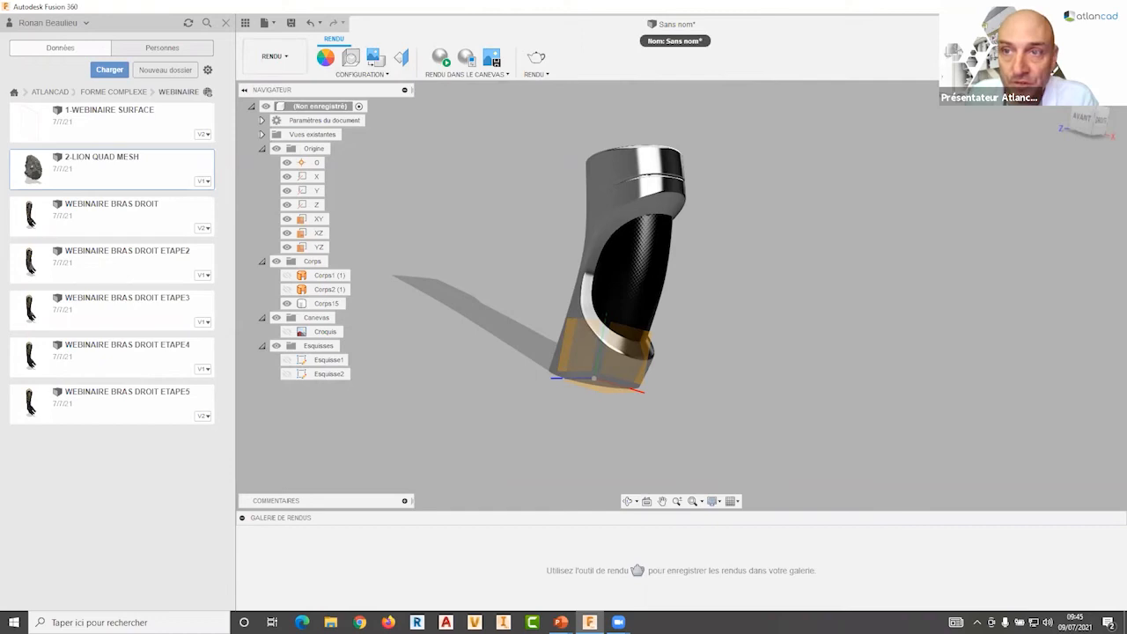
click(985, 23)
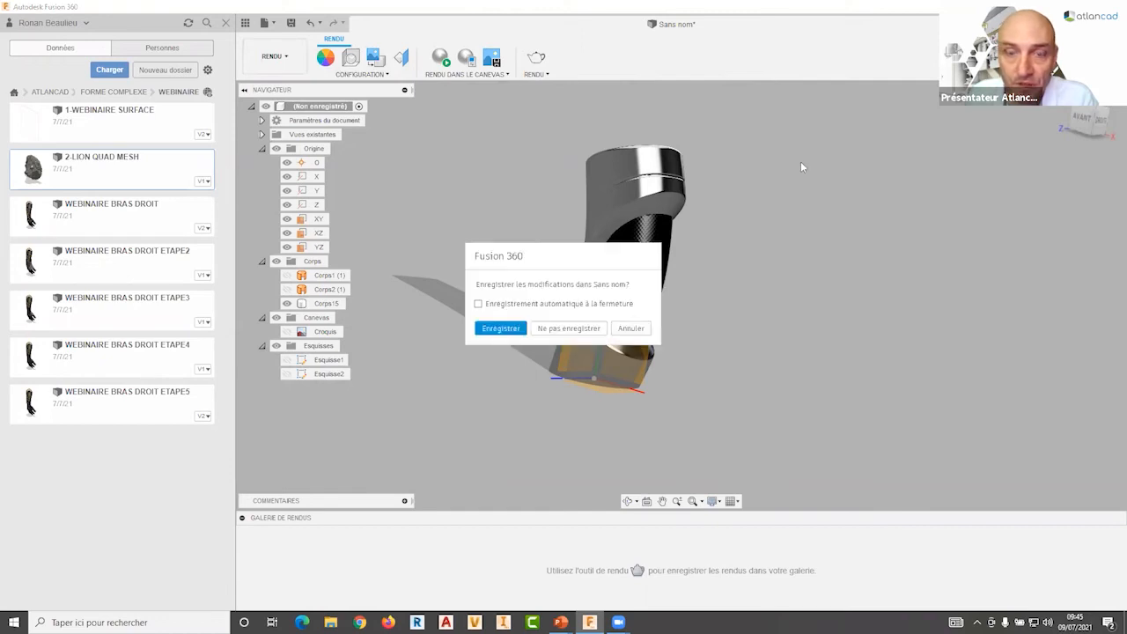
click(567, 327)
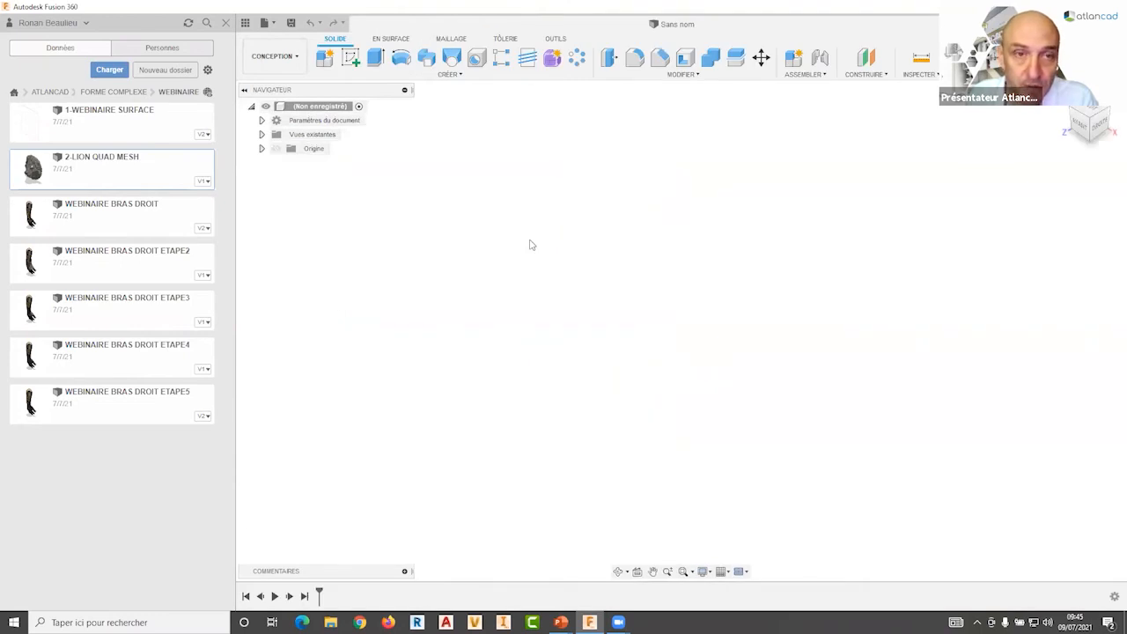
Step: Open the local mesh file Support rapide trépieds APN v5.stl from the Fusion 360 folder as a new design
click(264, 22)
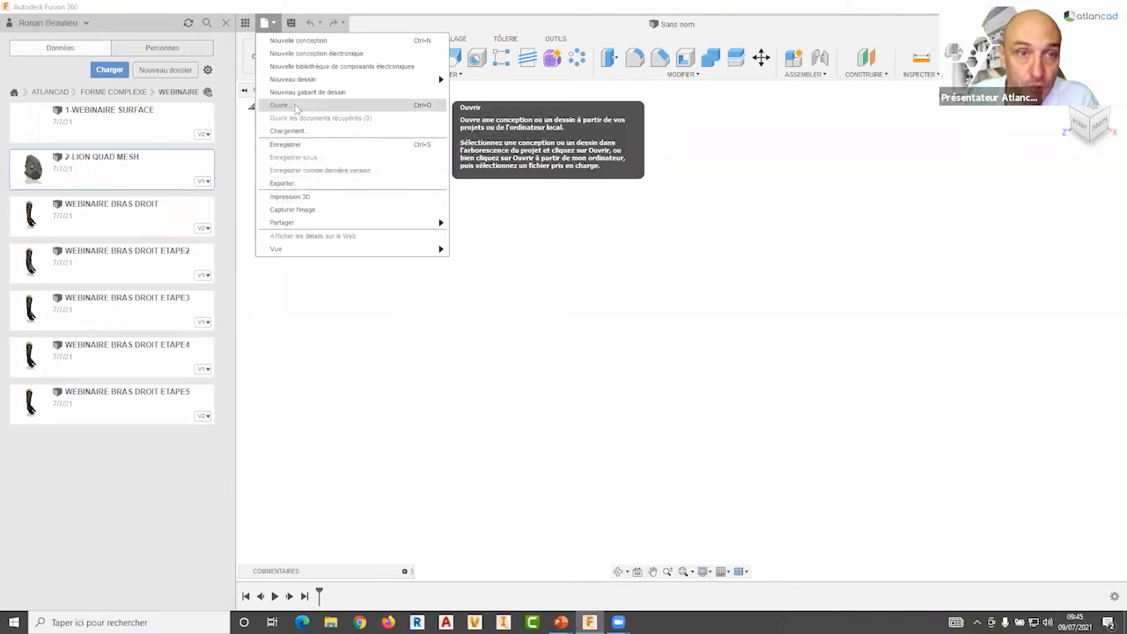
click(458, 192)
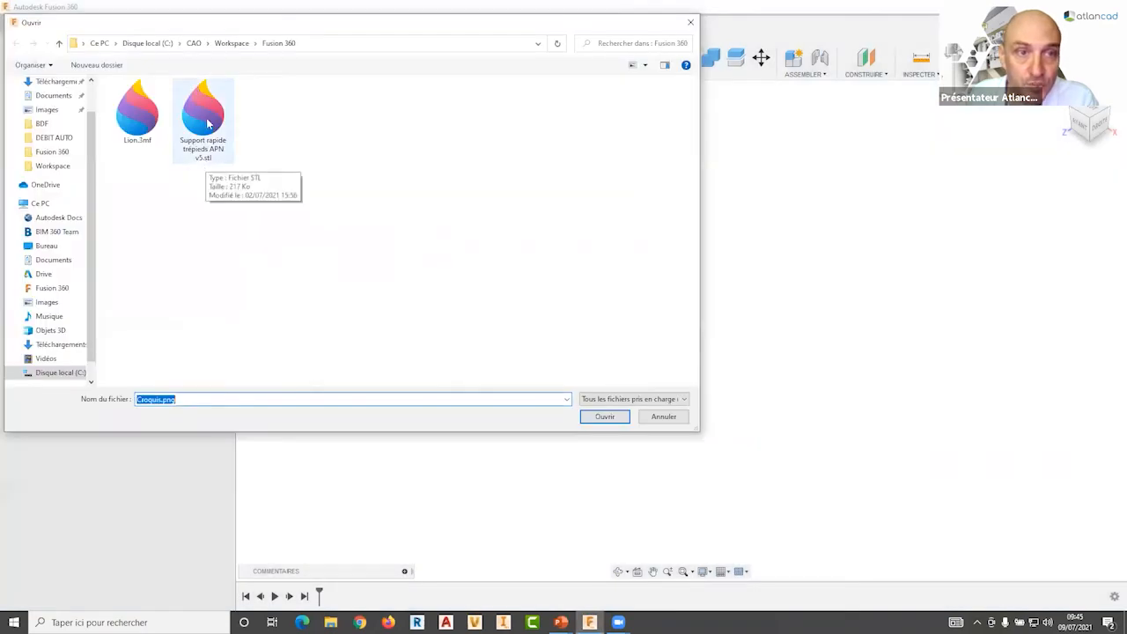
click(204, 150)
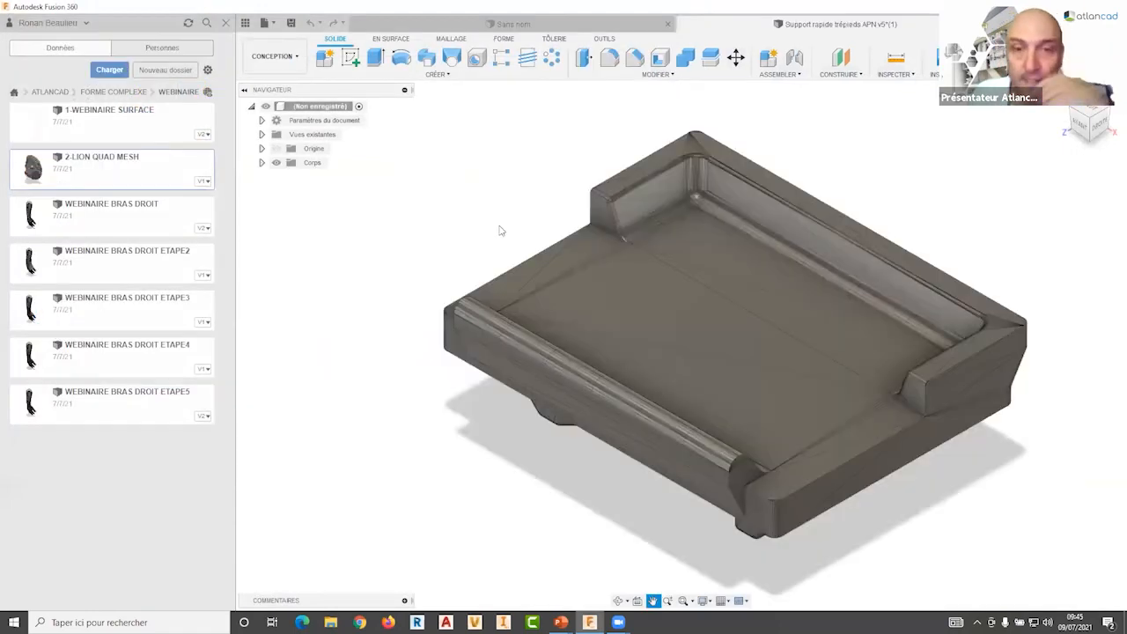
Step: Examine the imported tripod support from above and underneath, and check its mesh body in the browser's Corps folder
middle_drag(499, 226, 478, 111)
shift+middle_drag(513, 206, 598, 224)
shift+middle_drag(577, 118, 591, 271)
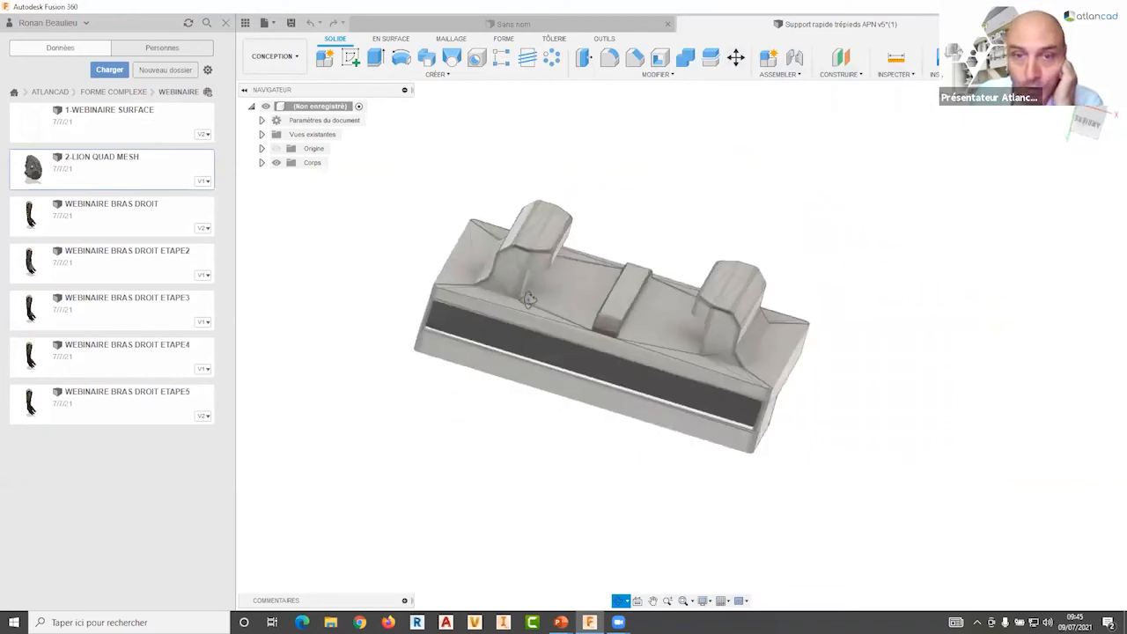
shift+middle_drag(568, 329, 533, 282)
mouse_move(681, 253)
shift+middle_down()
mouse_move(650, 265)
mouse_move(616, 212)
mouse_move(596, 133)
mouse_move(668, 180)
mouse_move(725, 268)
mouse_move(793, 247)
mouse_move(449, 172)
shift+middle_up()
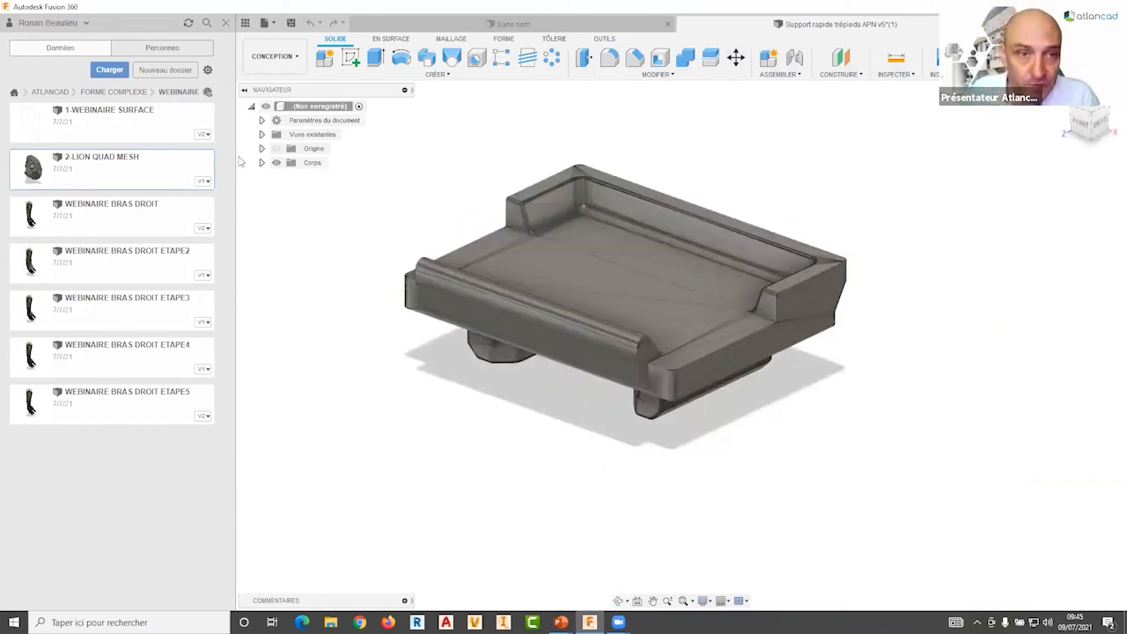
click(262, 163)
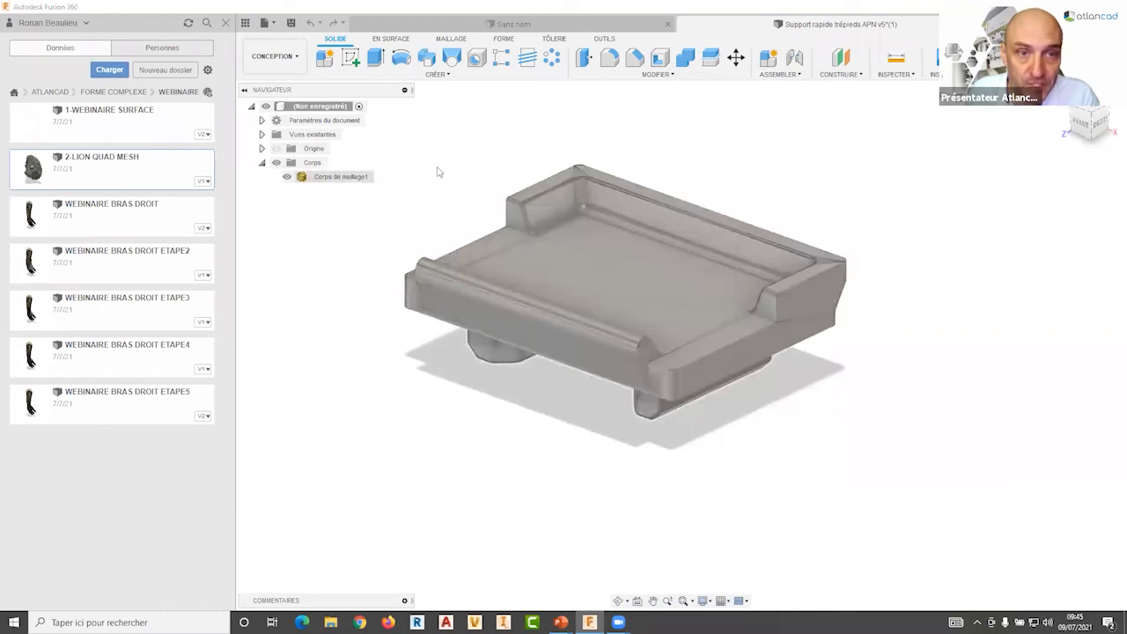
click(310, 177)
click(461, 179)
click(489, 243)
middle_drag(510, 199, 515, 199)
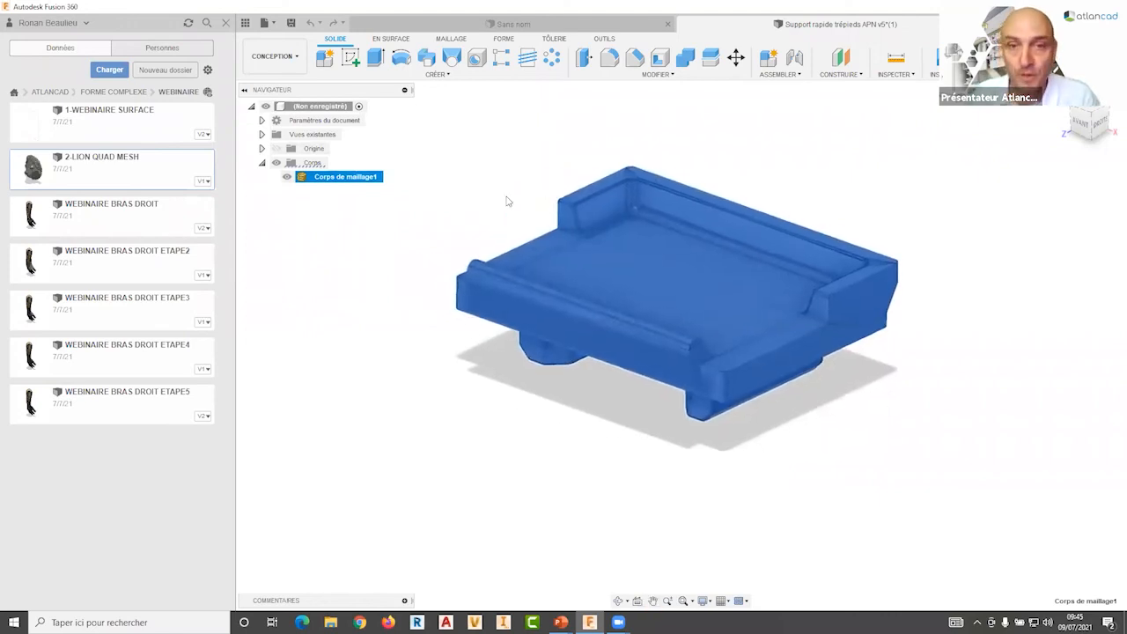
click(507, 199)
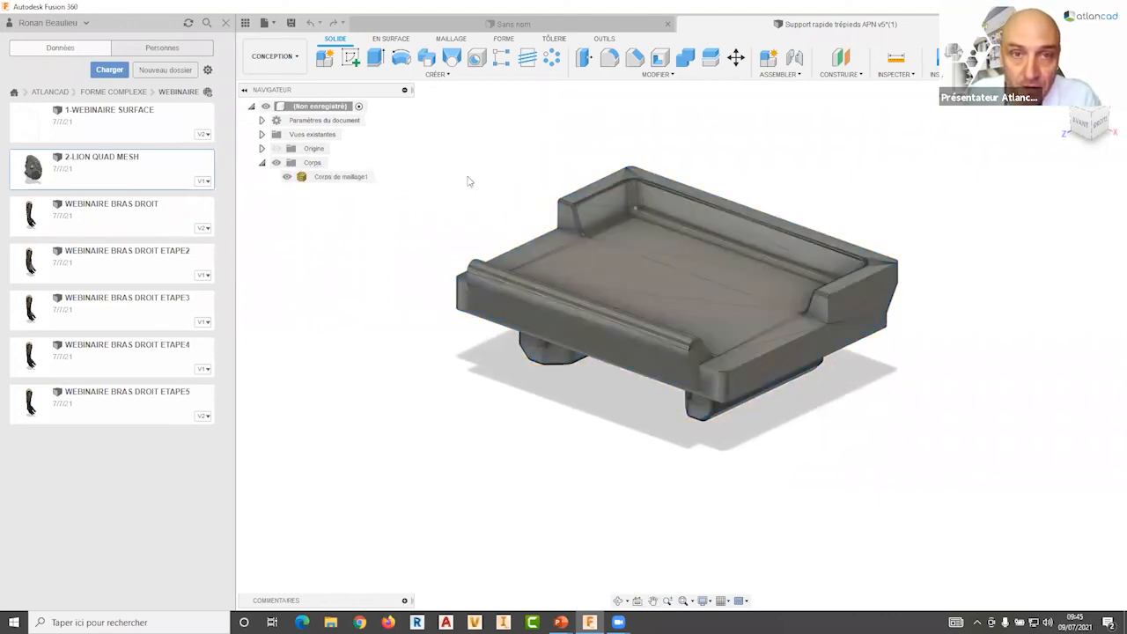
middle_drag(532, 181, 537, 160)
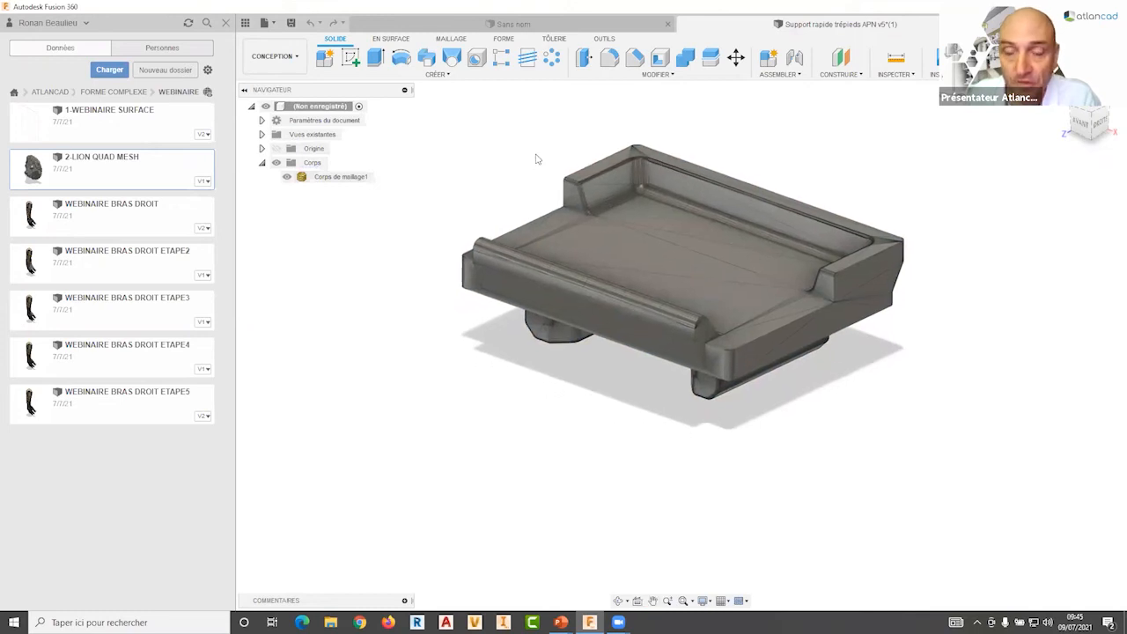
Step: Convert the tripod support's mesh body into a faceted solid with Convertir le maillage
click(452, 39)
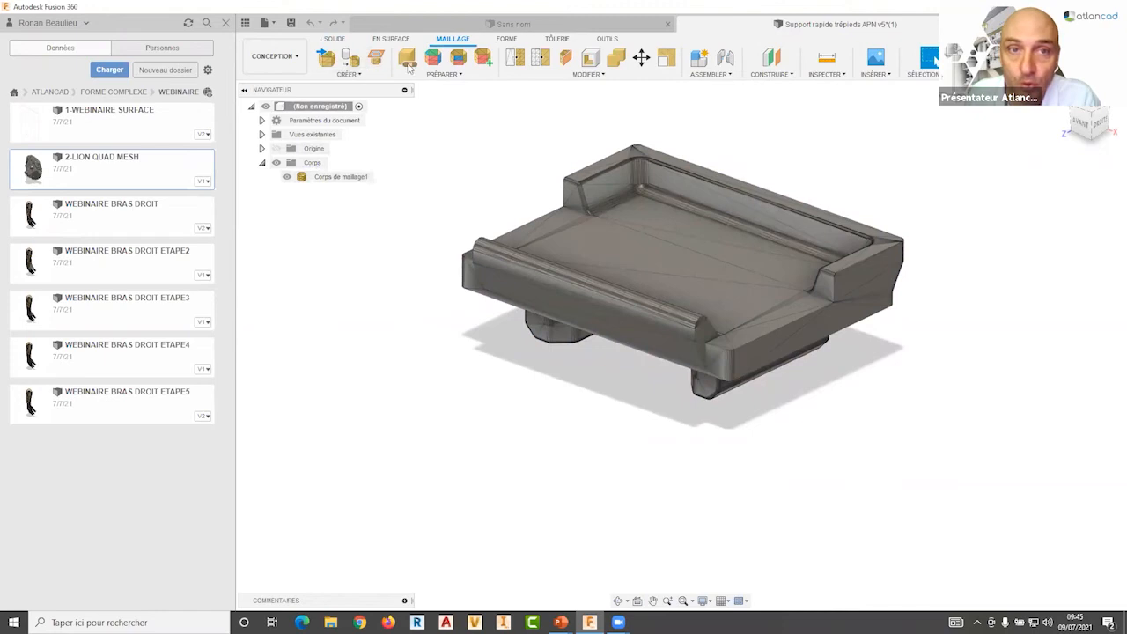
click(581, 78)
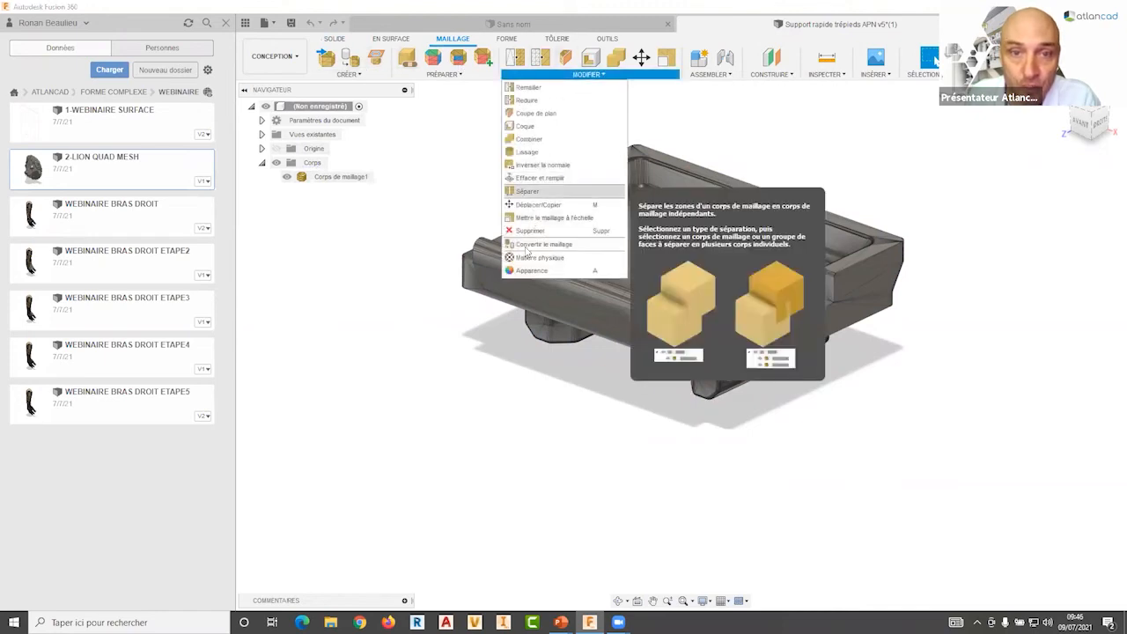
click(554, 245)
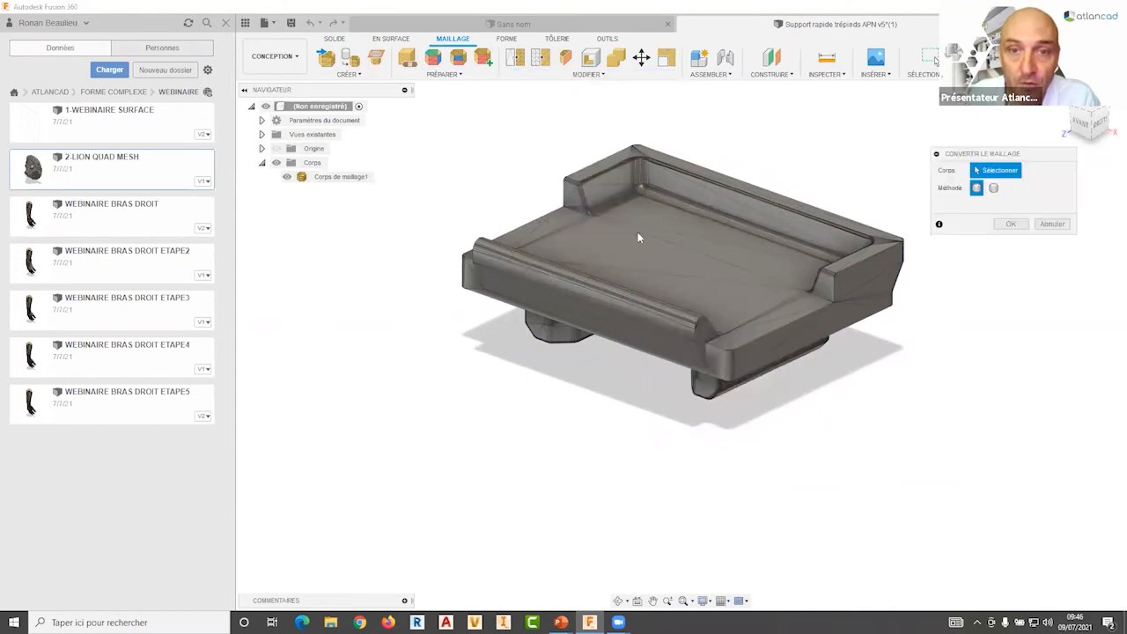
click(702, 180)
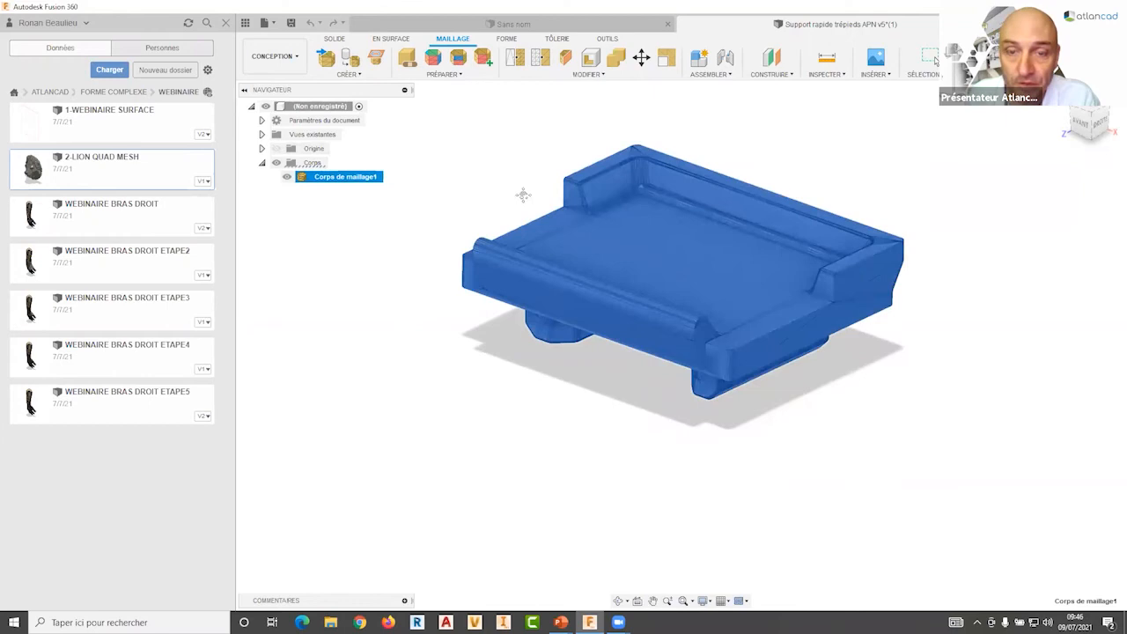
middle_drag(502, 179, 514, 190)
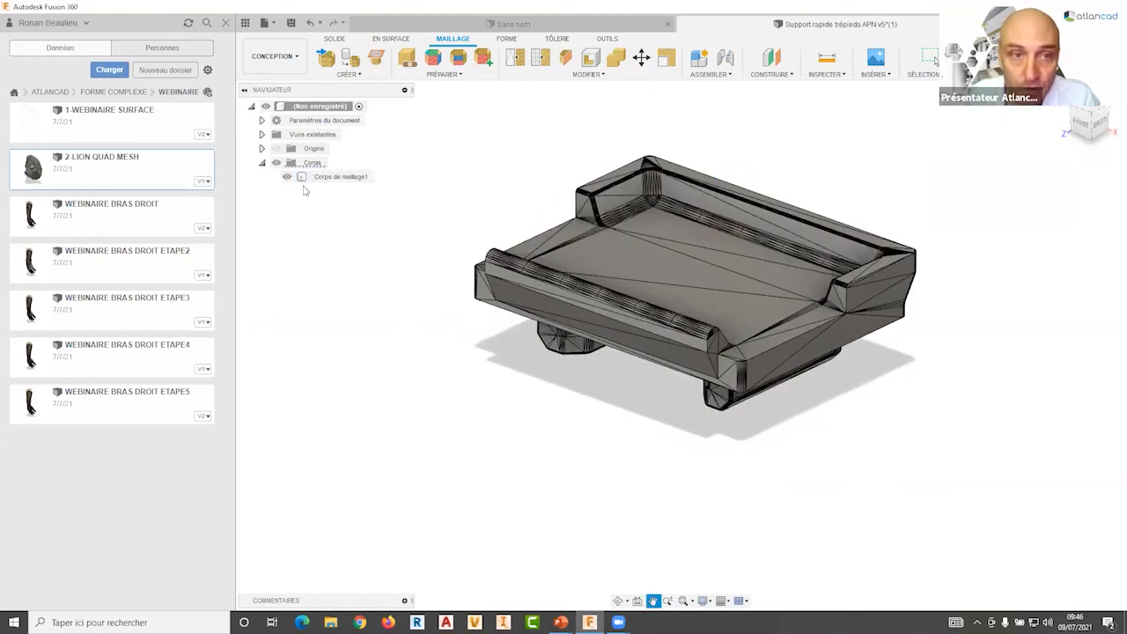
middle_drag(423, 235, 402, 219)
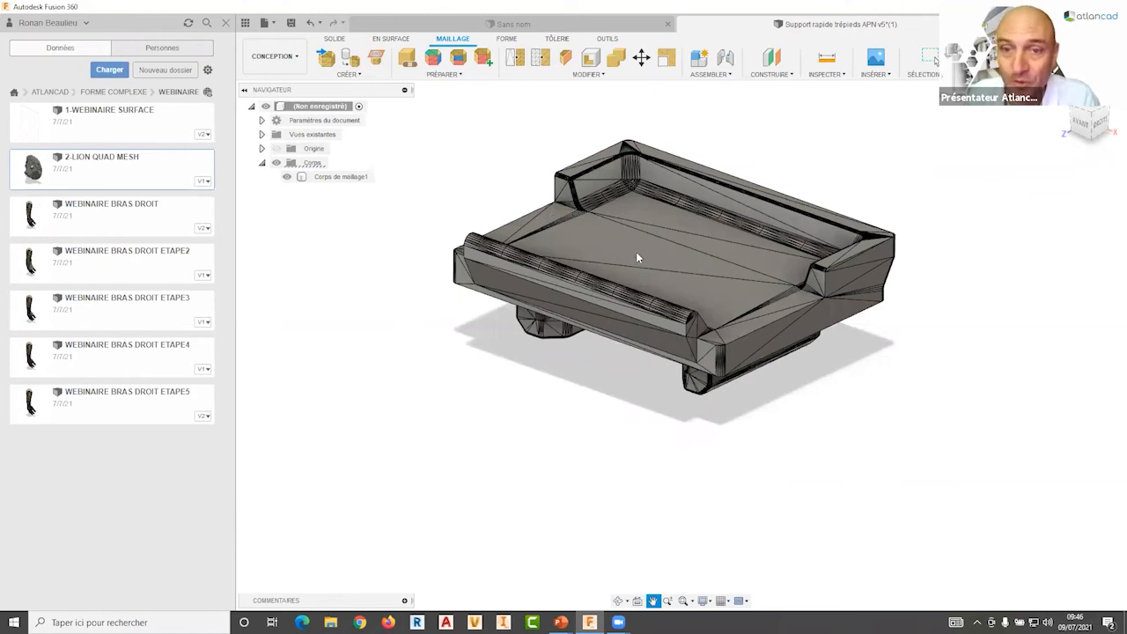
Step: Merge the triangular facets on the support's tray floor and outer side faces into single flat faces
click(751, 178)
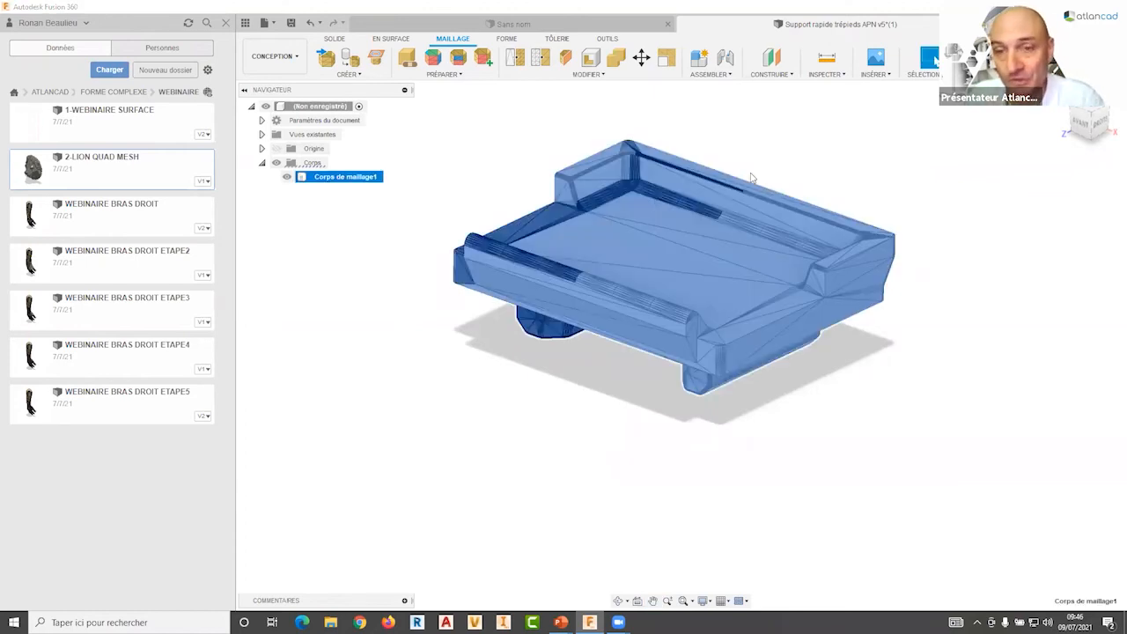
click(751, 176)
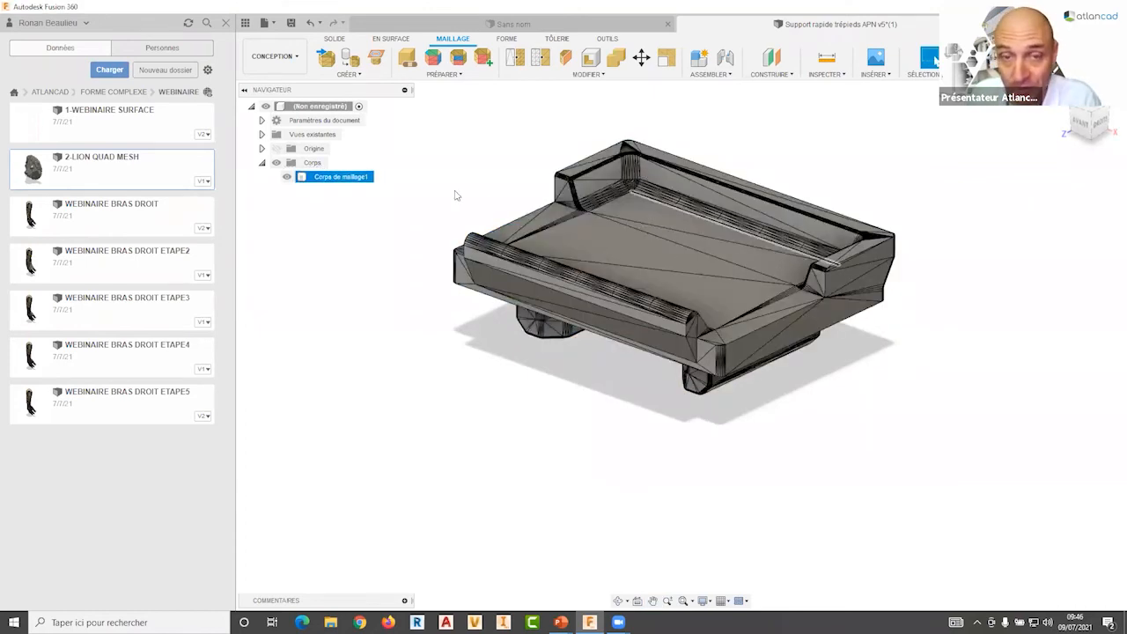
middle_drag(597, 260, 607, 242)
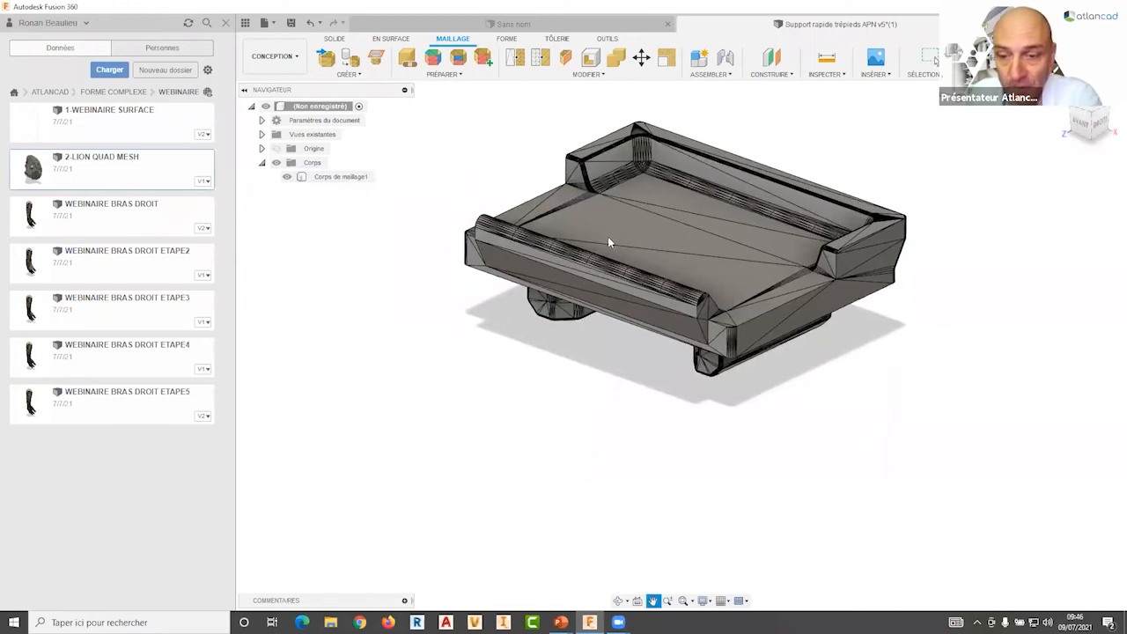
scroll(858, 361, up, 2)
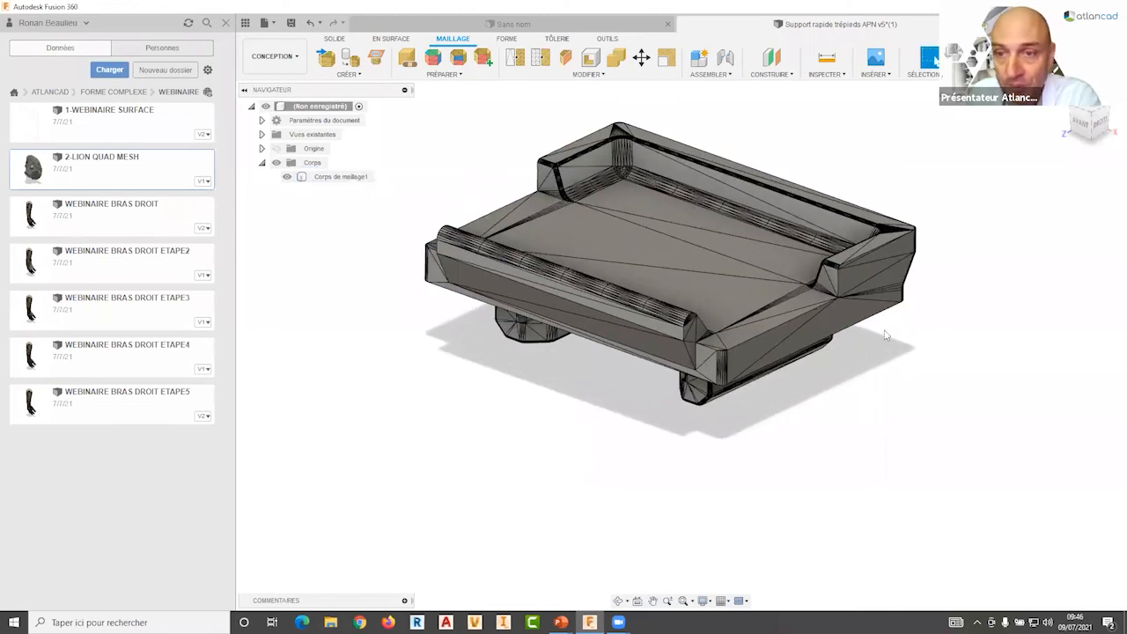
scroll(889, 223, up, 1)
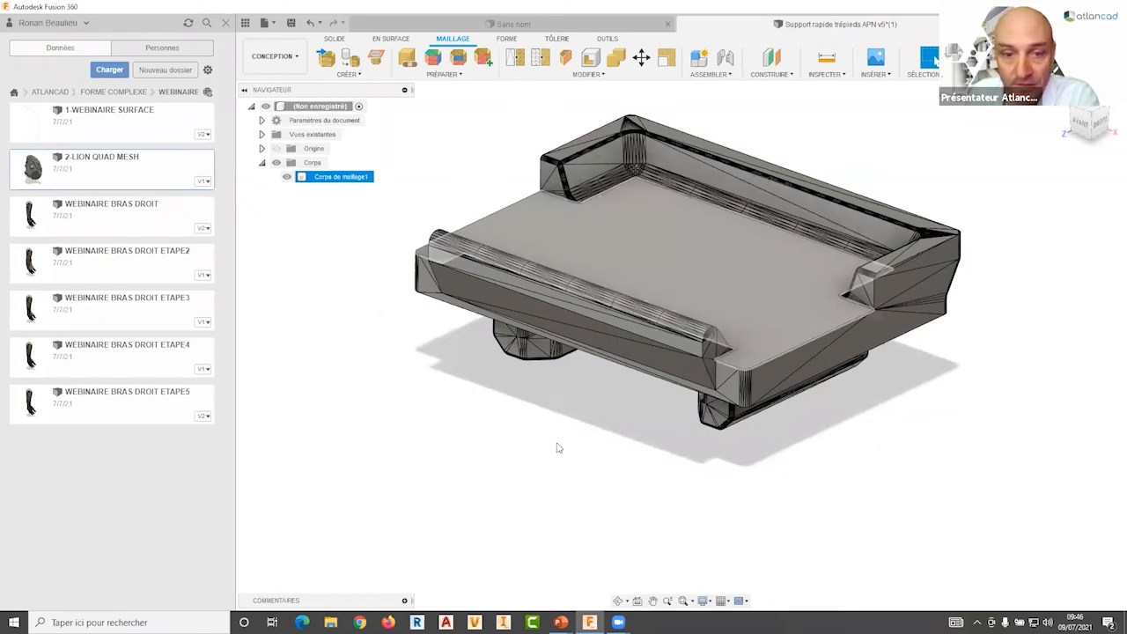
scroll(508, 478, up, 4)
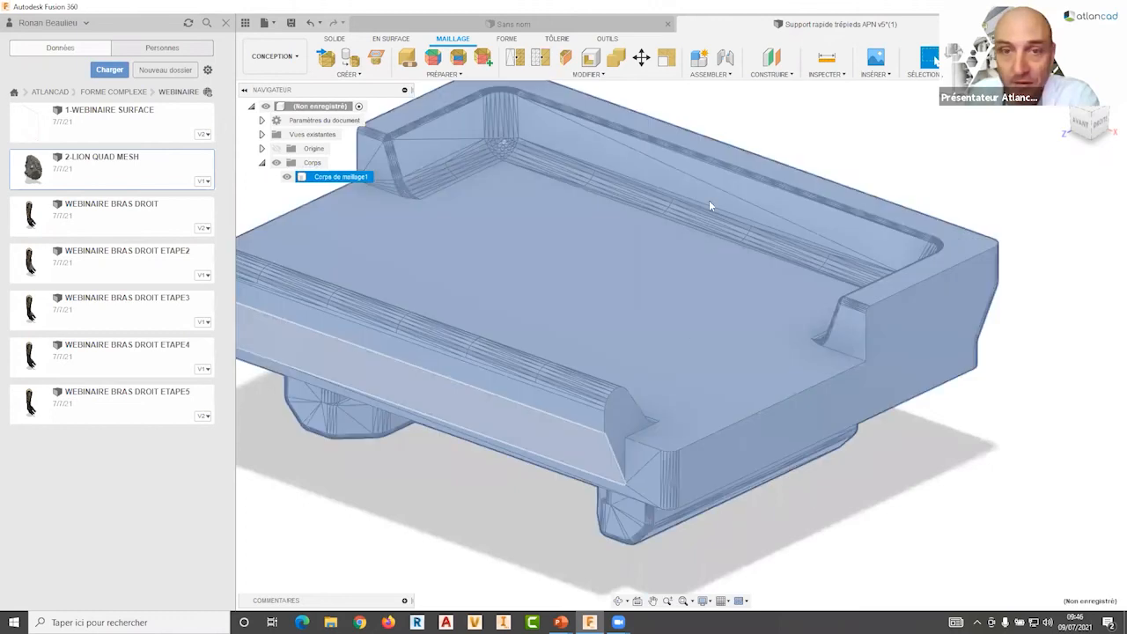
shift+middle_drag(410, 367, 601, 311)
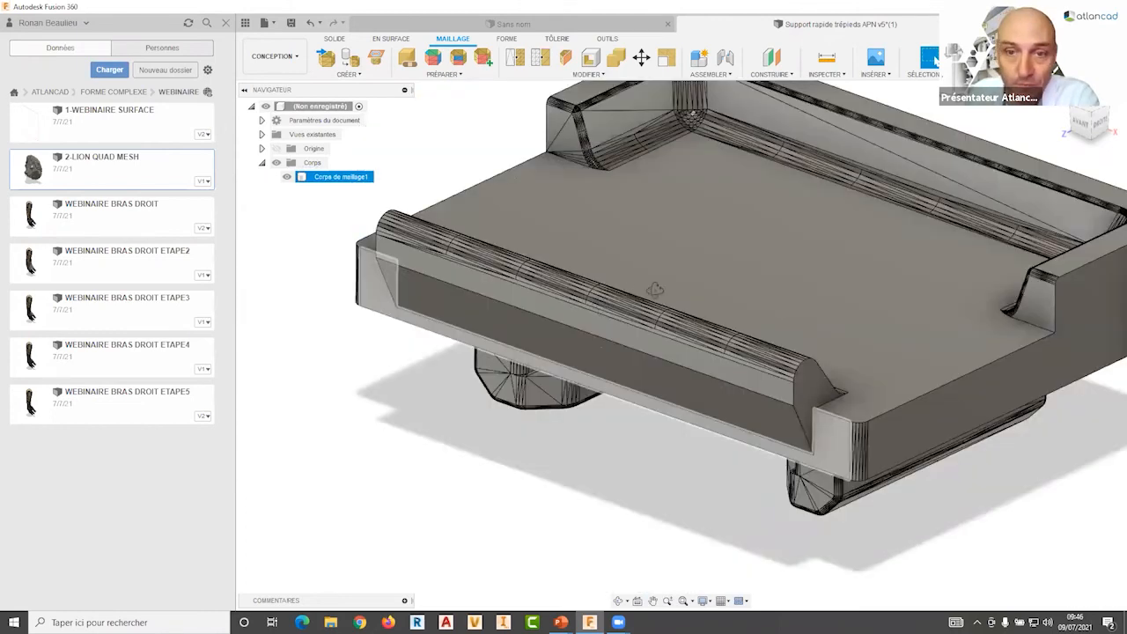
Step: Merge the triangular facets on the flat underside and on a hook's flat face into single faces
shift+middle_drag(690, 245, 659, 241)
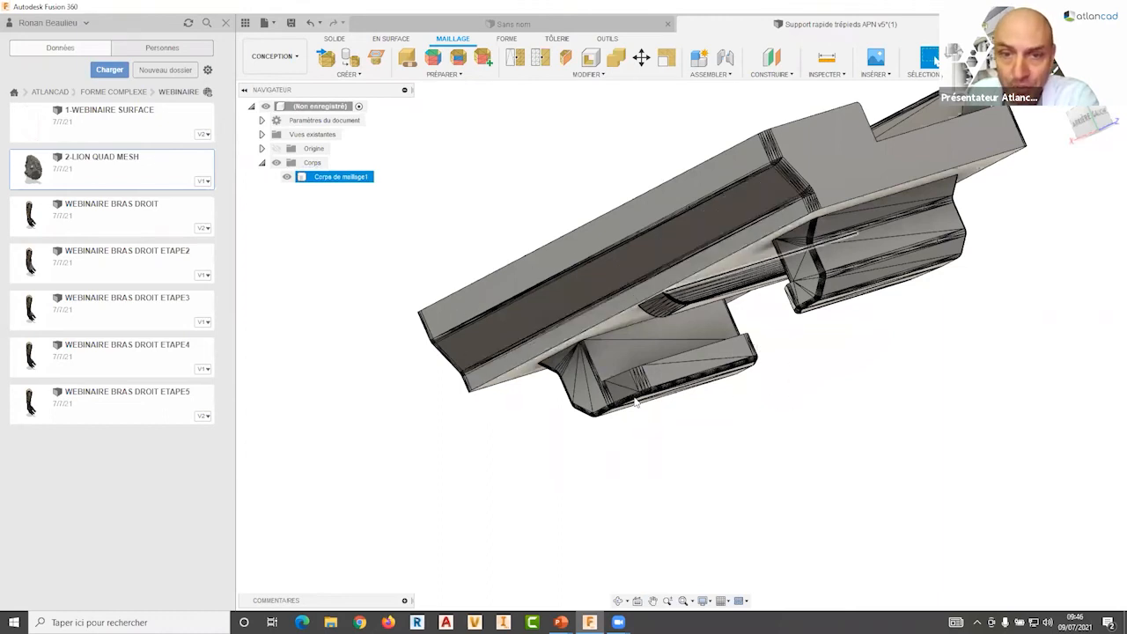
shift+middle_drag(637, 403, 425, 151)
click(492, 329)
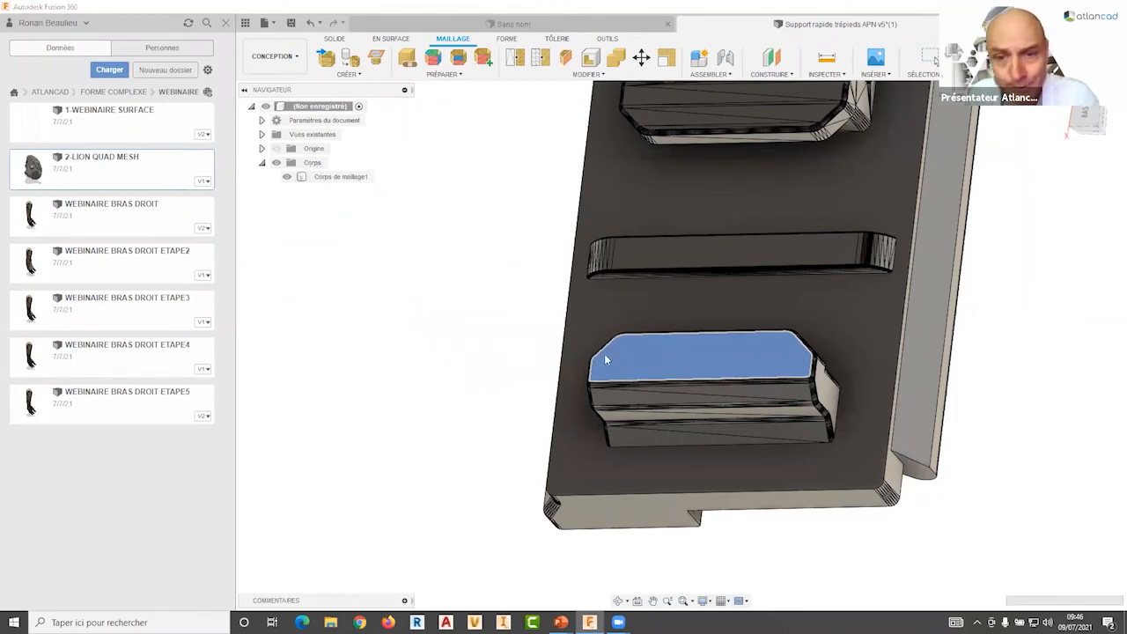
shift+middle_drag(500, 353, 443, 319)
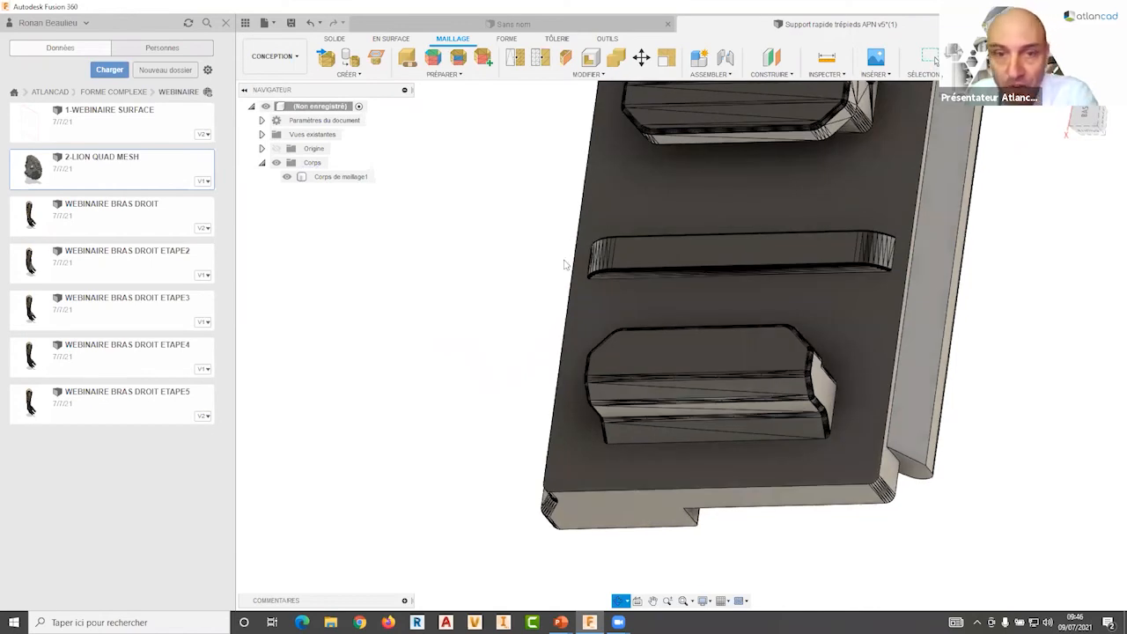
shift+middle_drag(558, 259, 478, 264)
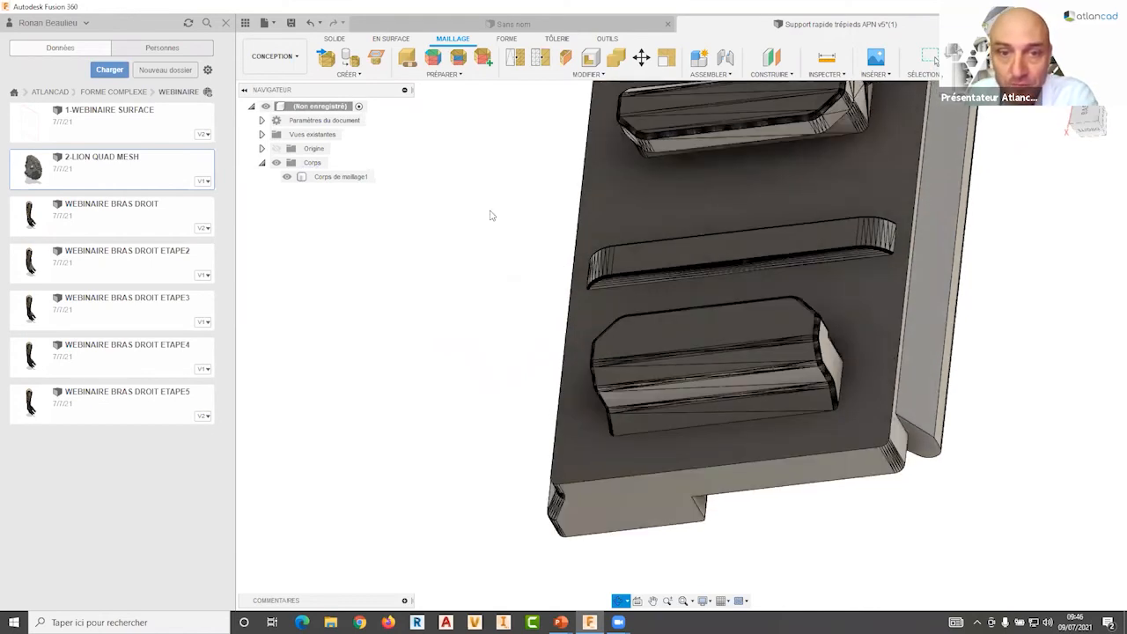
Step: Delete the raised rib between the two hooks on the underside of the support
shift+drag(826, 178, 868, 170)
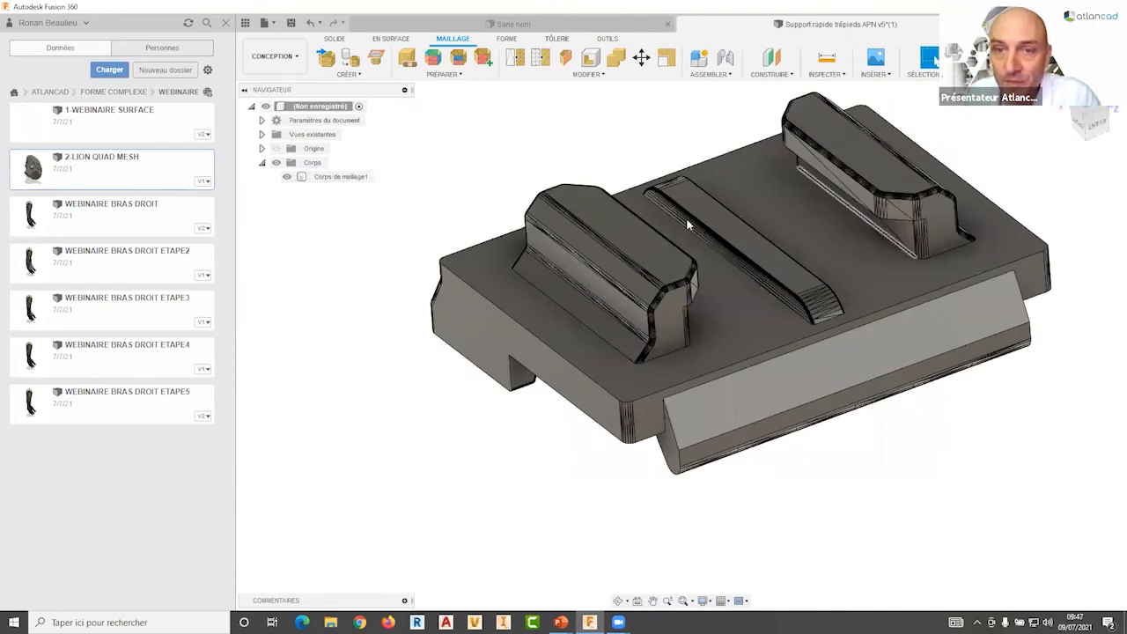
shift+middle_drag(676, 258, 774, 162)
key(Delete)
shift+middle_drag(760, 207, 702, 373)
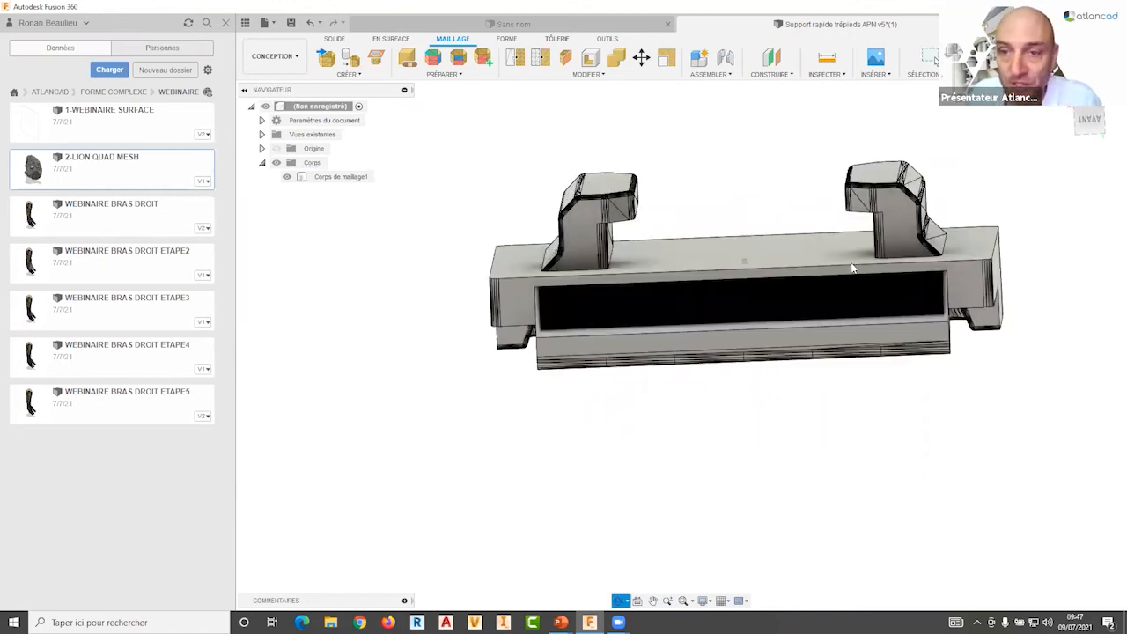
Step: Merge the fan-shaped facets on the end of one underside hook into a single face
shift+middle_drag(893, 288, 850, 319)
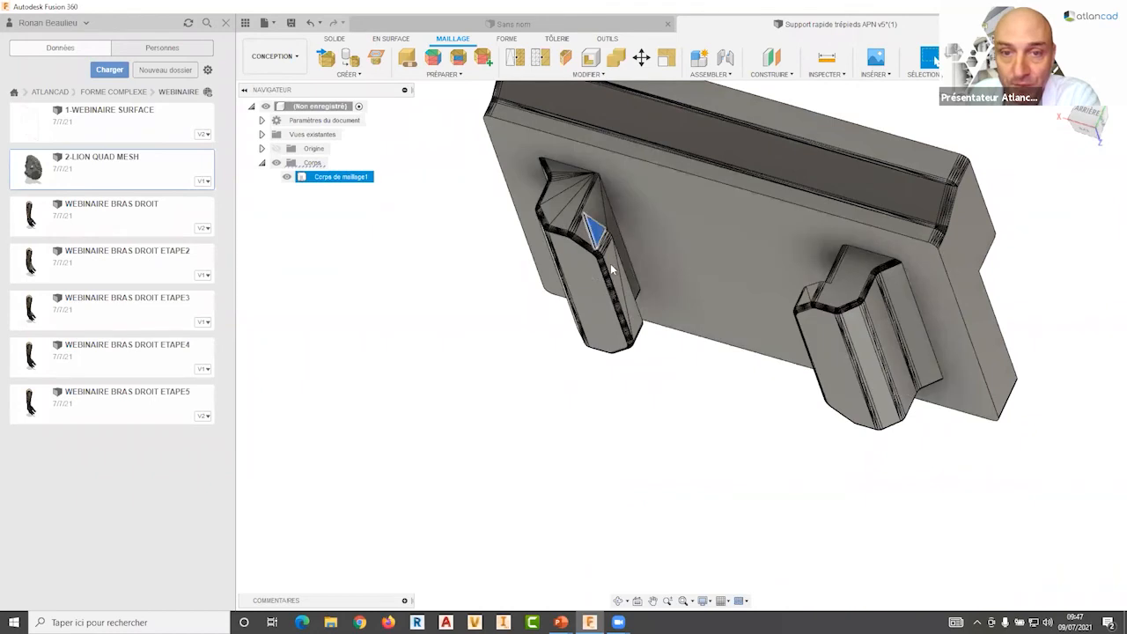
click(499, 254)
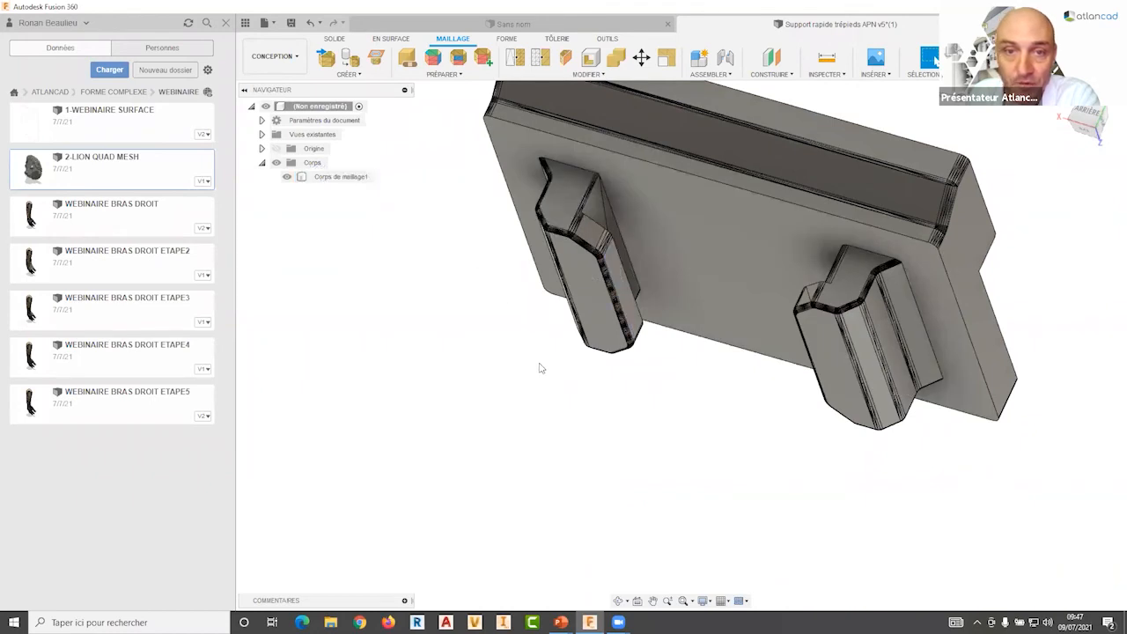
shift+middle_drag(571, 243, 577, 227)
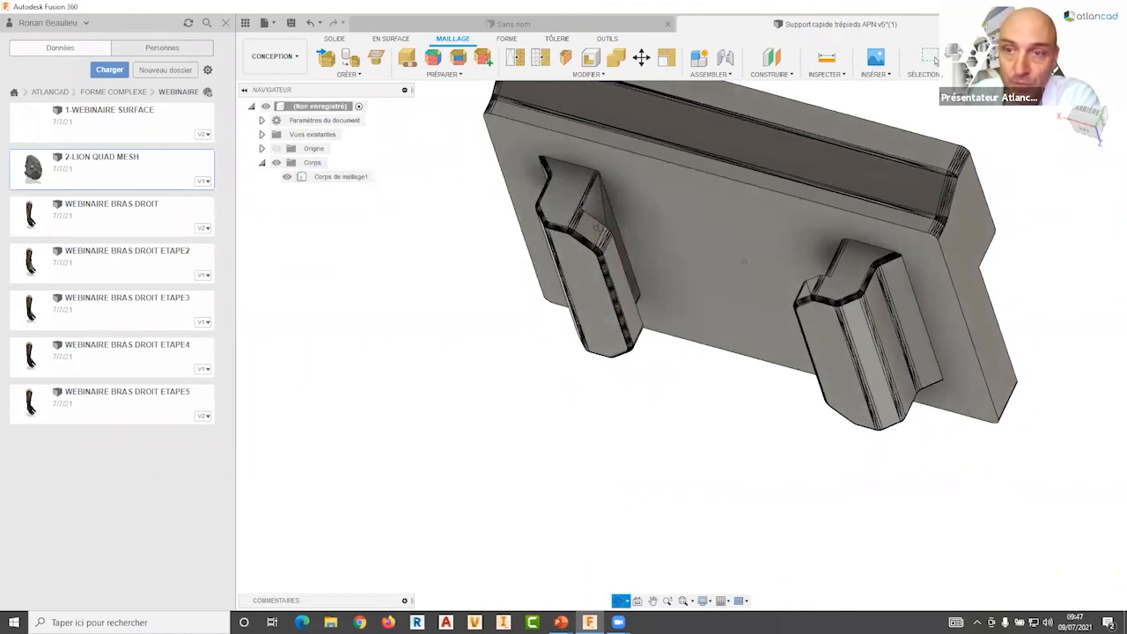
Step: Inspect the simplified support from the hook side, along its edge and from above
shift+middle_drag(909, 221, 912, 195)
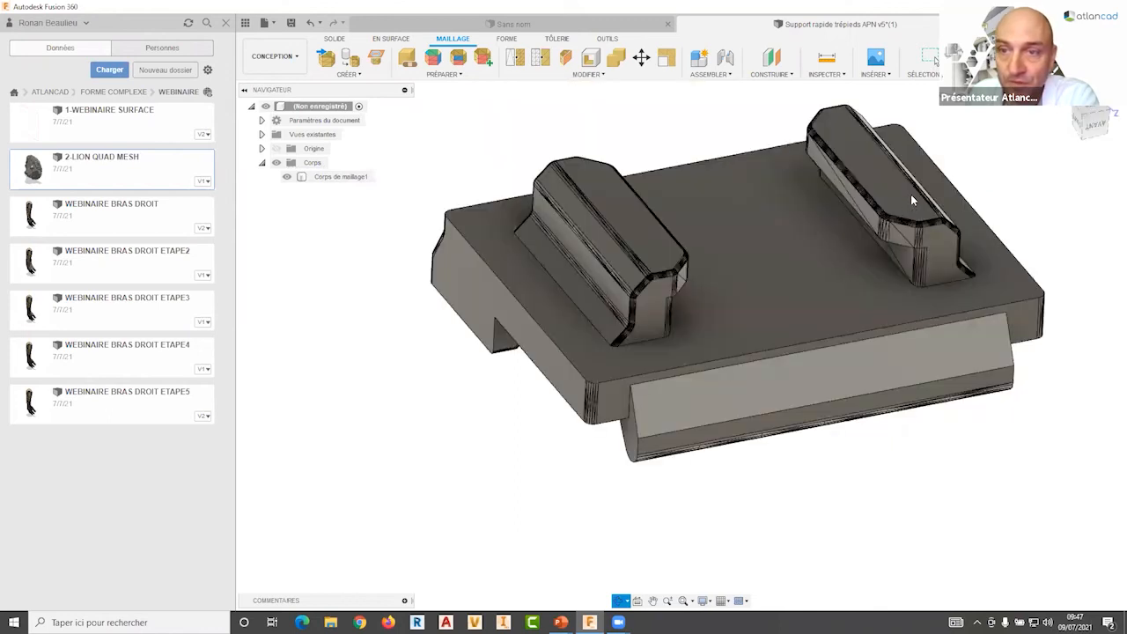
click(815, 192)
shift+middle_drag(815, 192, 634, 167)
shift+middle_drag(679, 138, 682, 97)
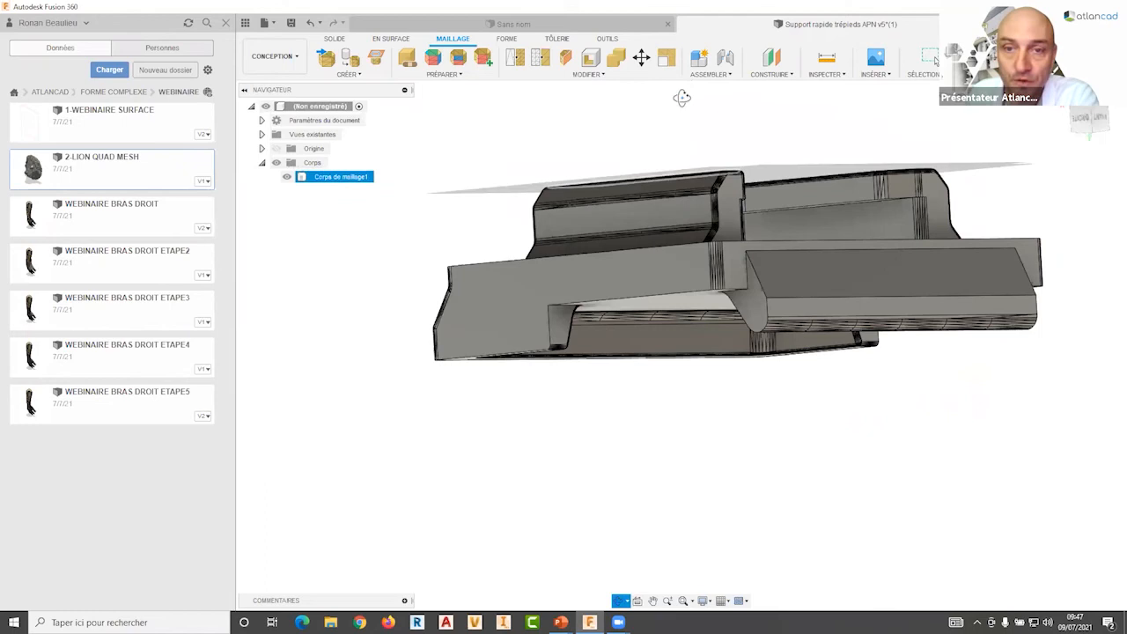
shift+middle_drag(519, 111, 526, 150)
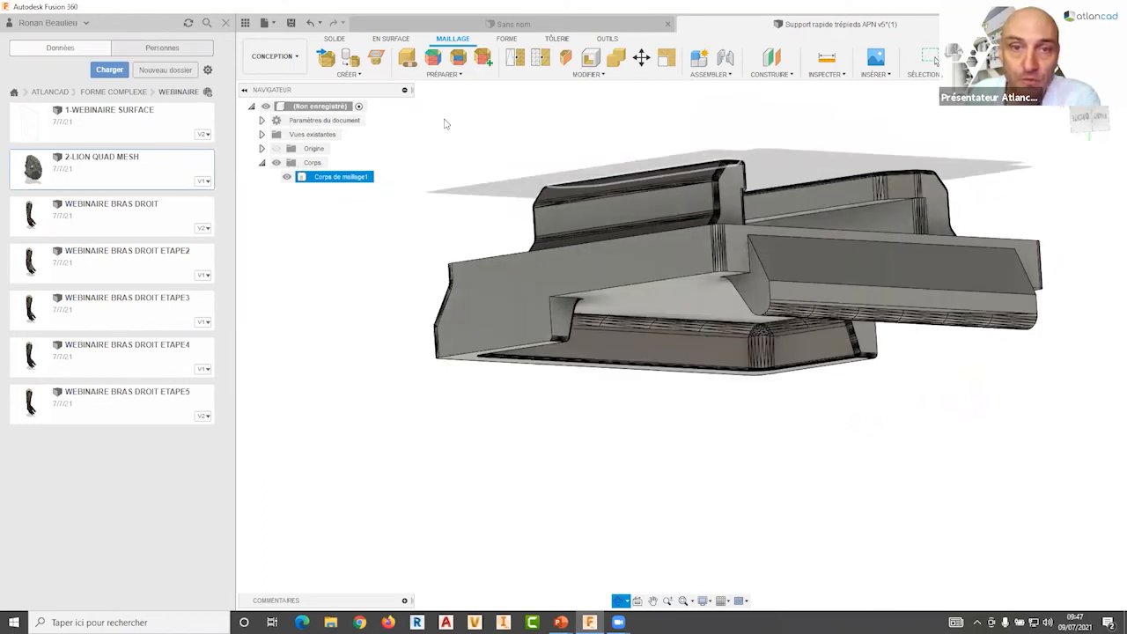
shift+middle_drag(386, 148, 354, 70)
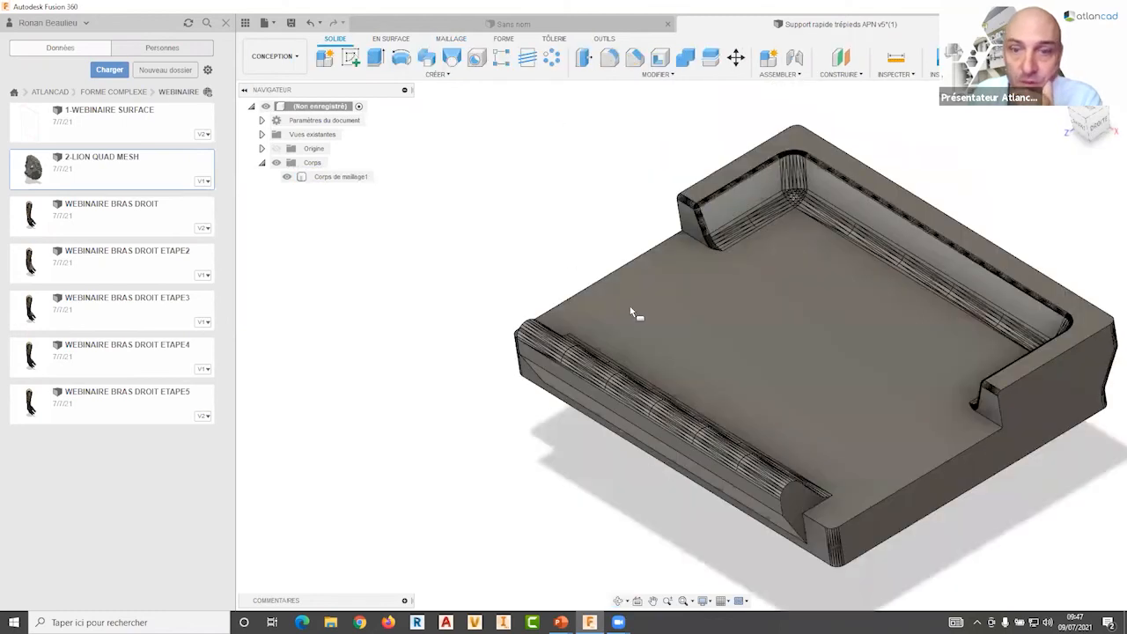
Step: On the support's flat upper face, sketch a rectangle and cut it out as an edge notch, and make a large round hole through the middle
click(687, 427)
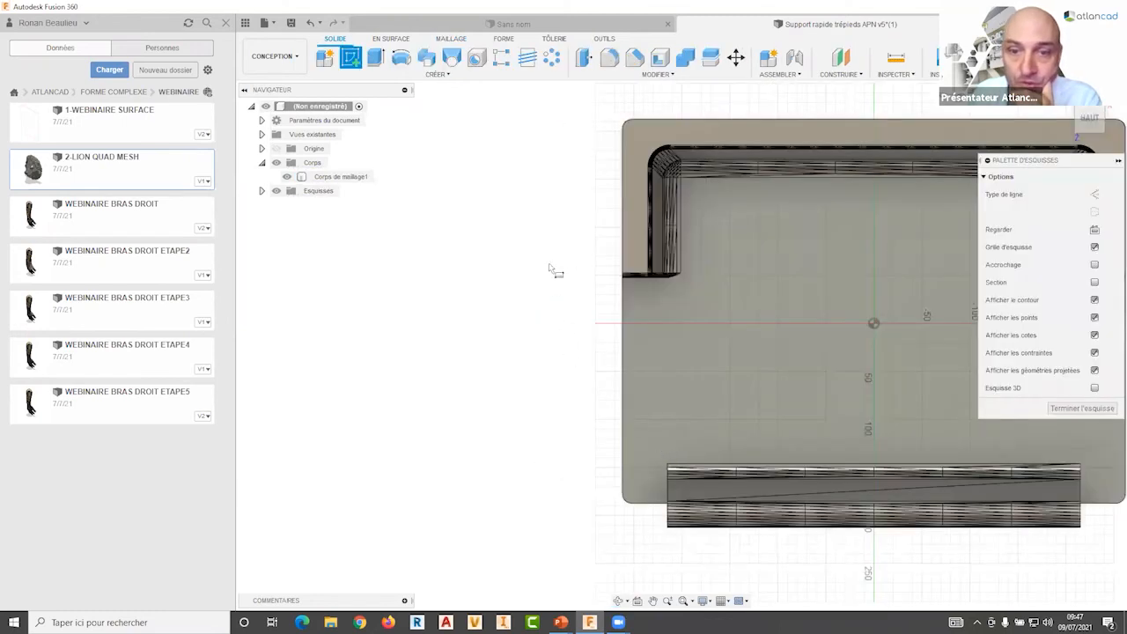
key(r)
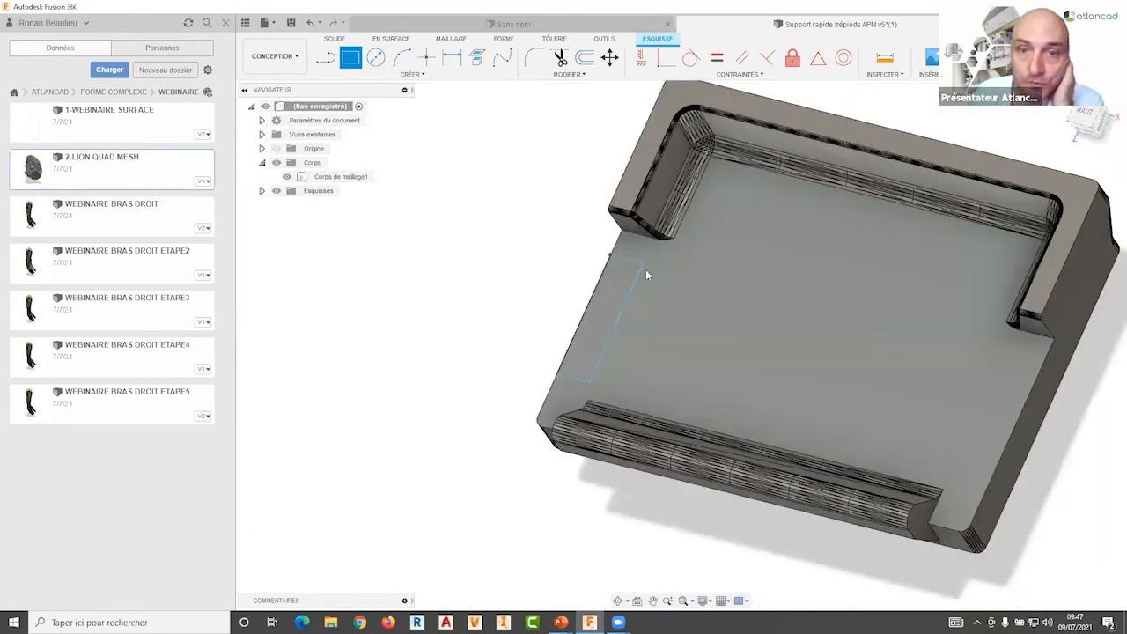
key(e)
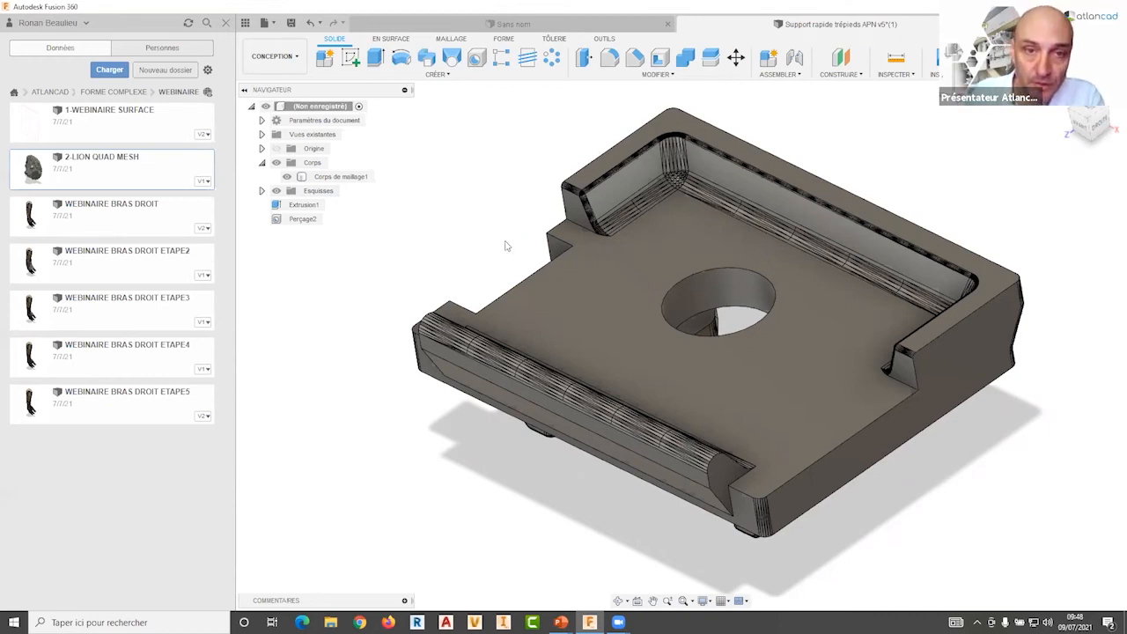
middle_drag(504, 241, 458, 247)
scroll(645, 341, down, 2)
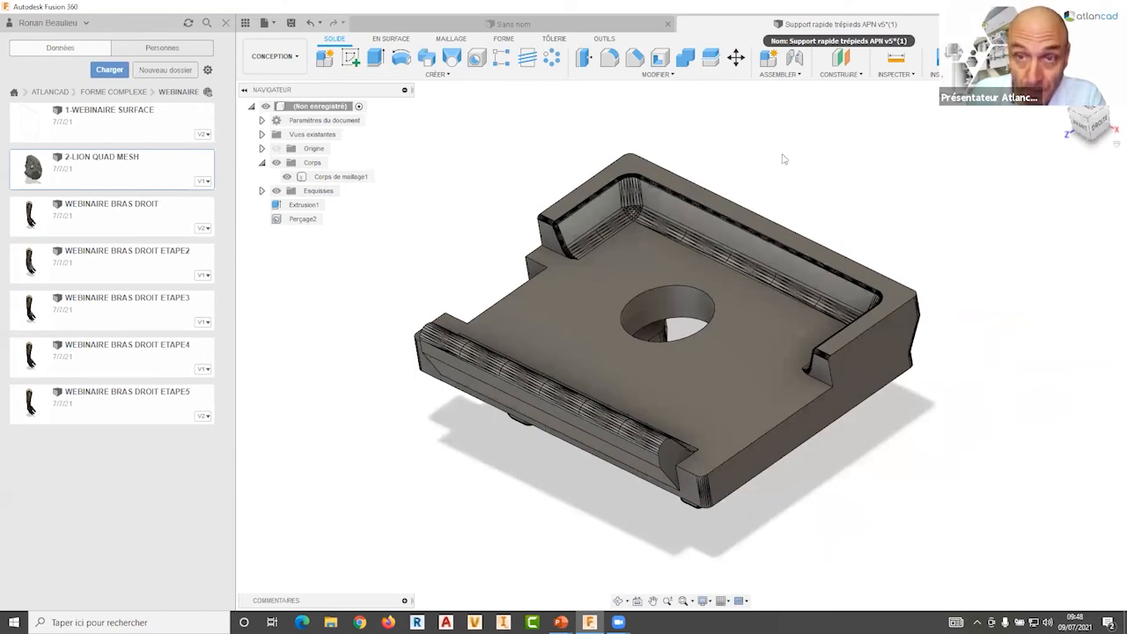
Step: Close the support without saving and build a freeform strip of four joined faces with the Face tool in the new design
click(586, 336)
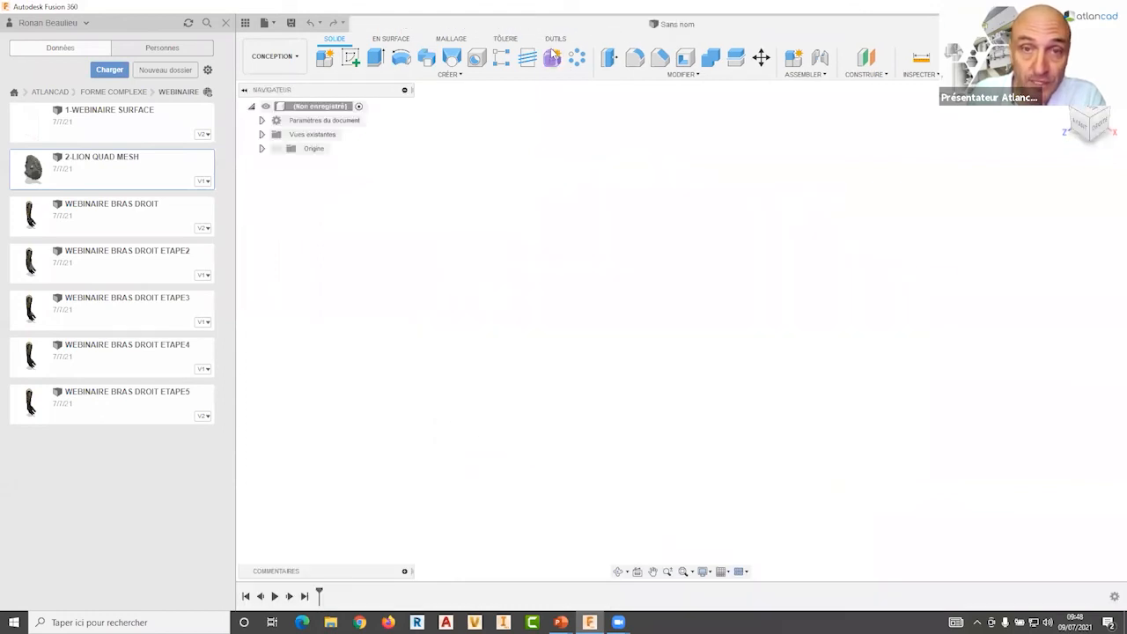
click(552, 57)
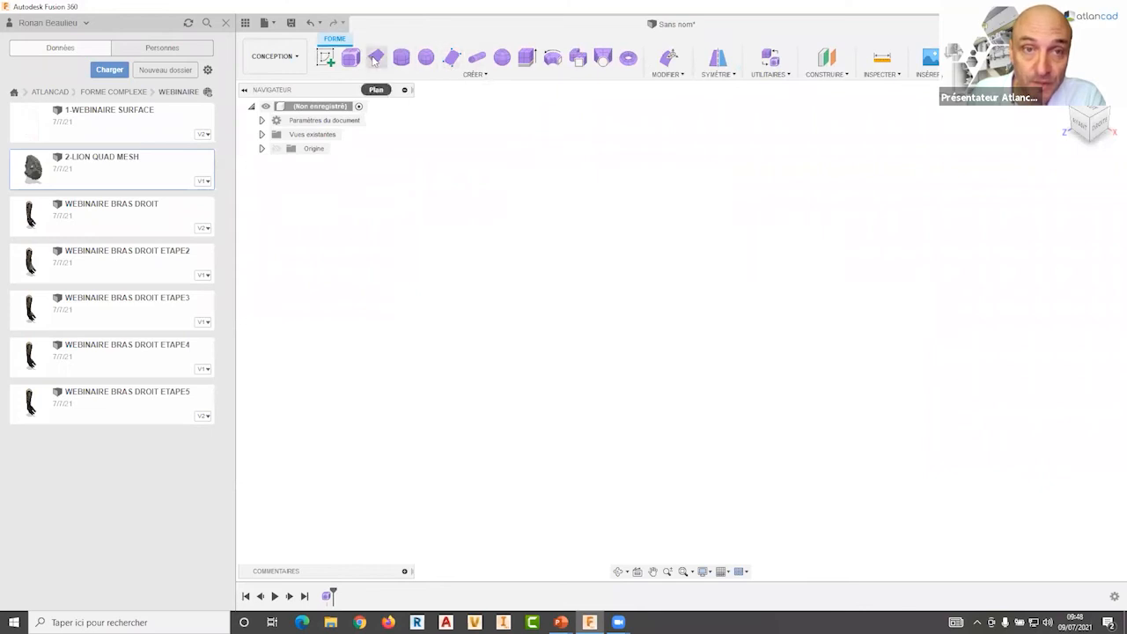
click(451, 58)
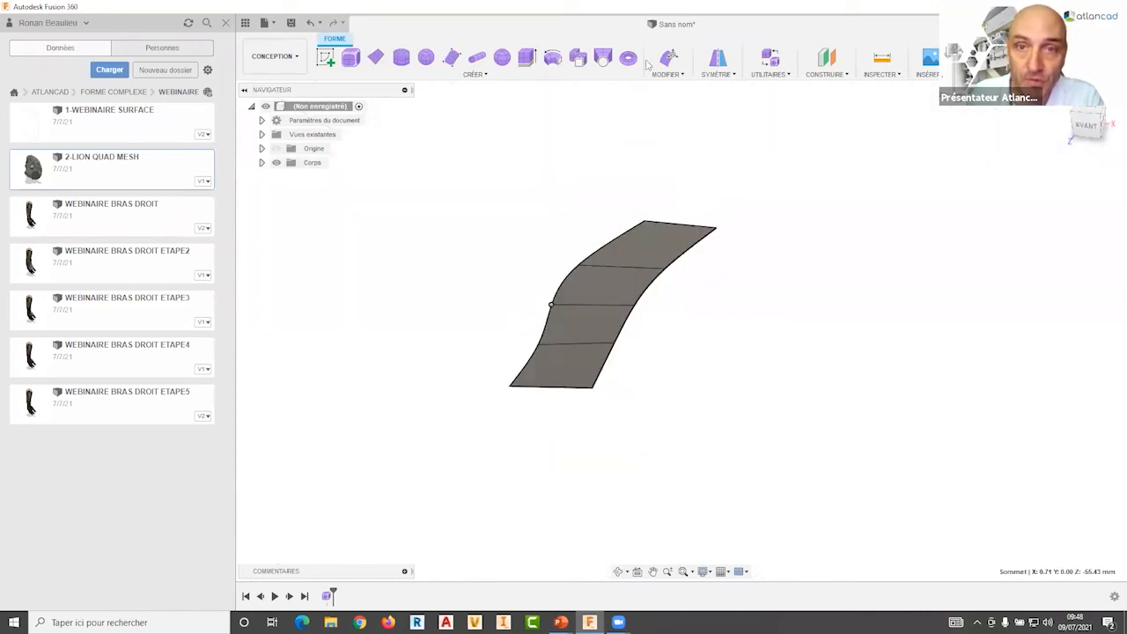
Step: Raise the middle vertex on one long edge of the strip by about 20 mm with Edit Form
click(669, 58)
click(556, 289)
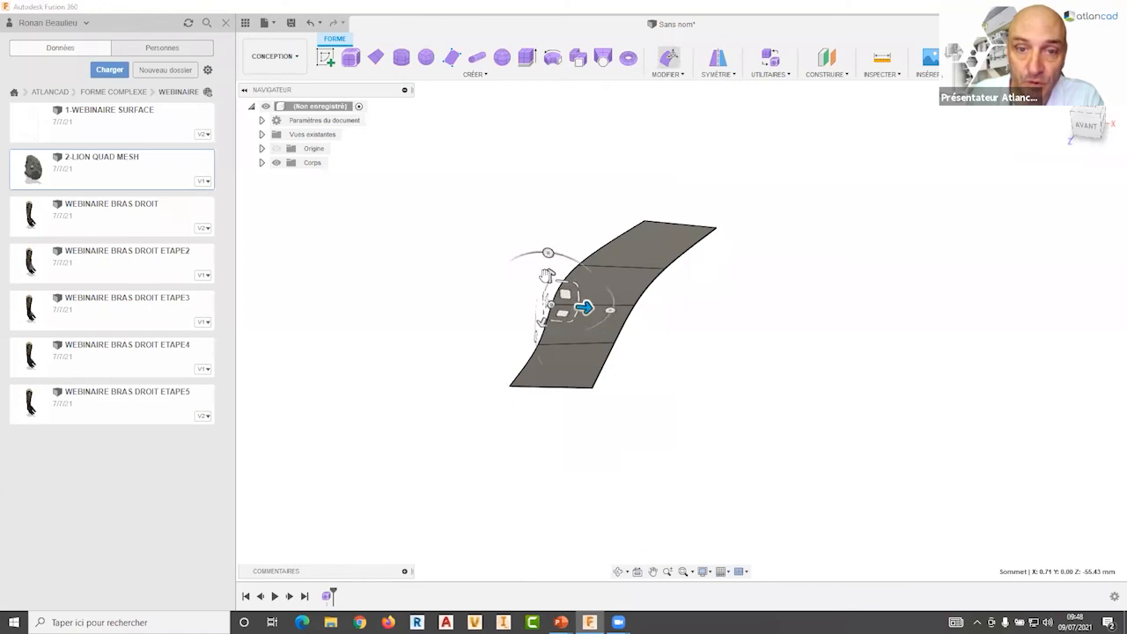
drag(549, 274, 546, 227)
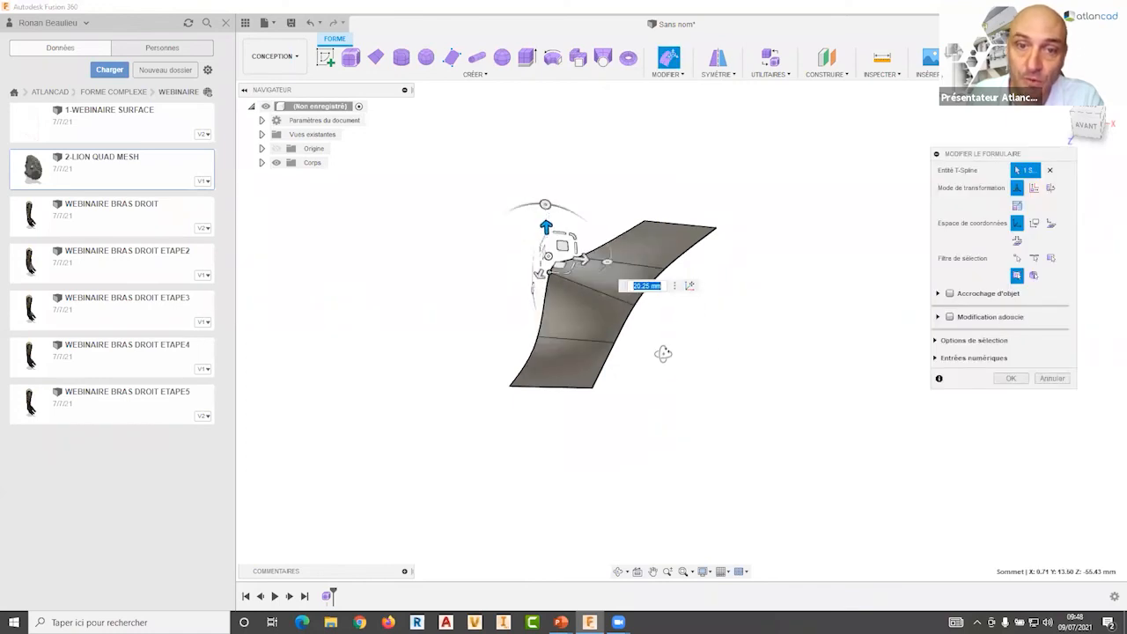
shift+middle_drag(675, 340, 528, 386)
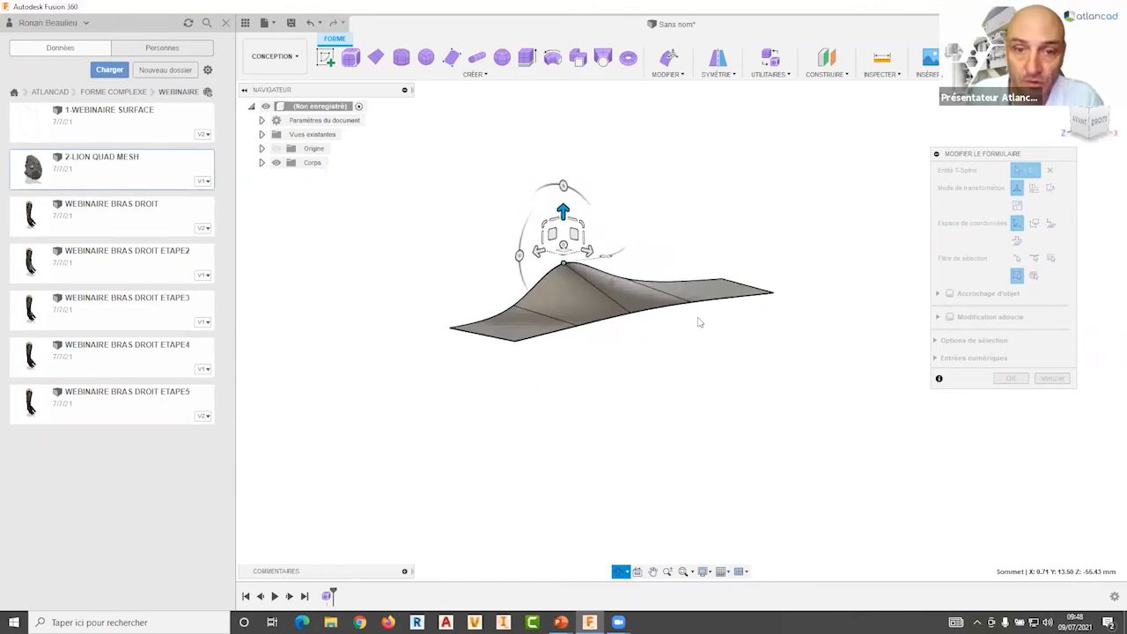
Step: Lower the two end corner vertices on the opposite long edge of the strip together and accept the form edit
click(524, 389)
ctrl+click(765, 251)
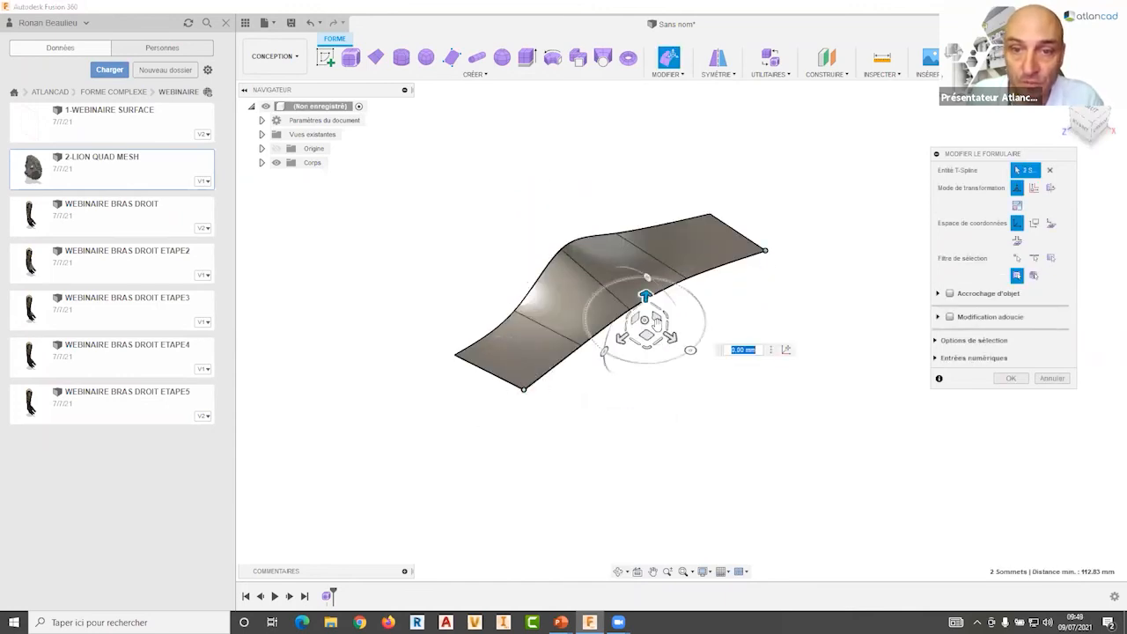
drag(645, 297, 659, 331)
shift+middle_drag(731, 322, 495, 297)
click(1012, 380)
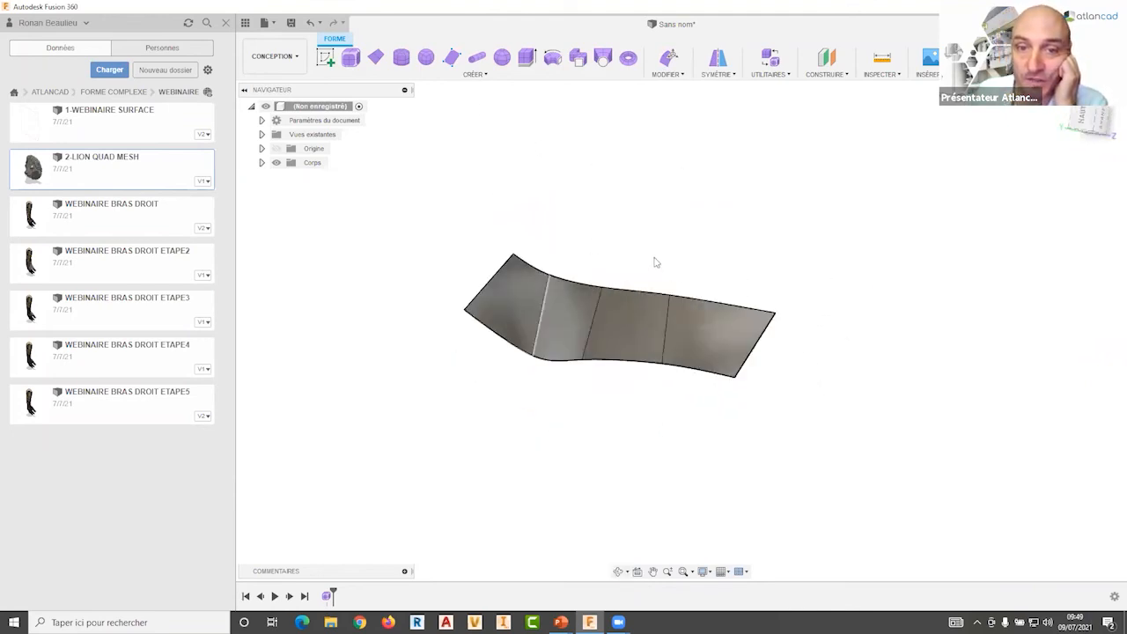
Step: Finish the freeform strip and close the untitled design without saving
middle_drag(606, 302, 628, 265)
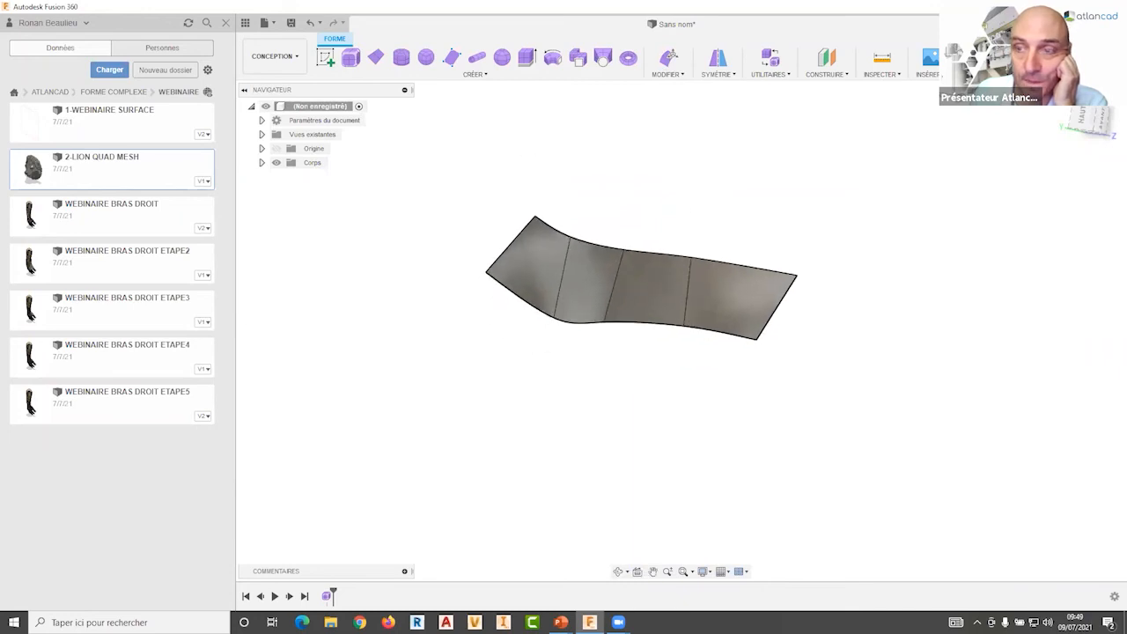
click(969, 61)
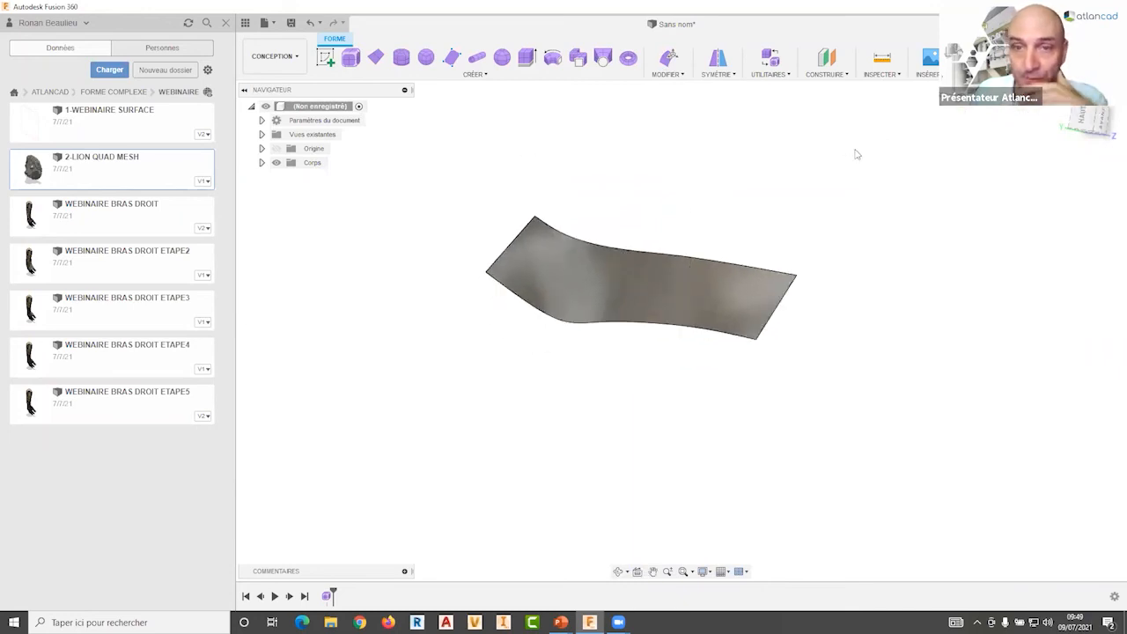
click(985, 24)
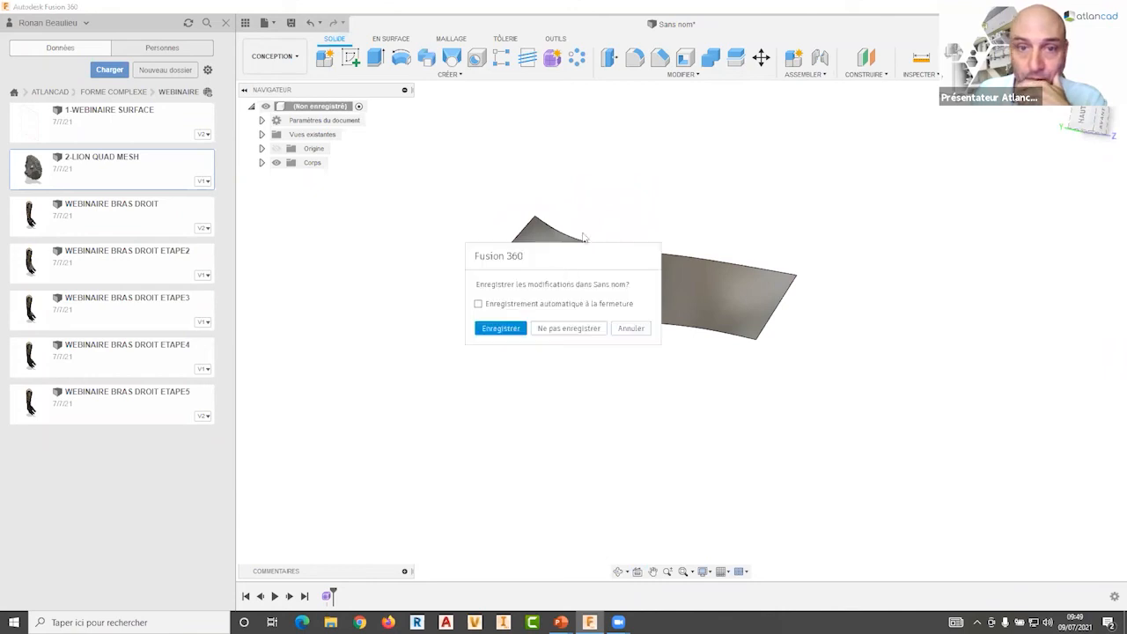
Step: Open the 2-LION QUAD MESH design and examine the mesh facets on the lion's forehead close up
double_click(130, 176)
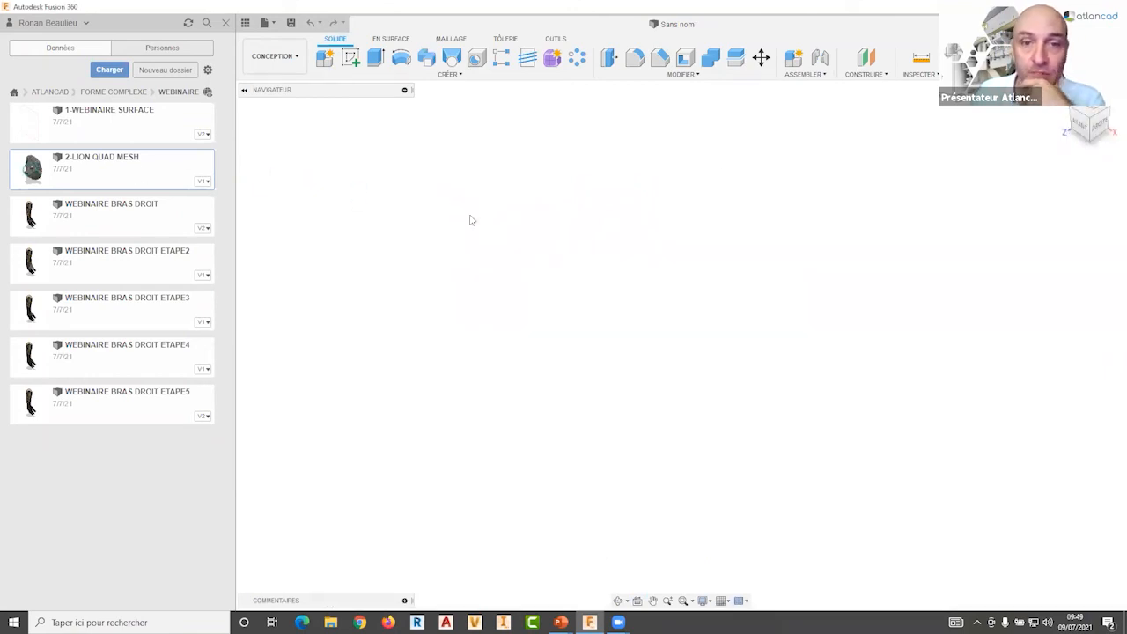
shift+middle_drag(573, 257, 685, 260)
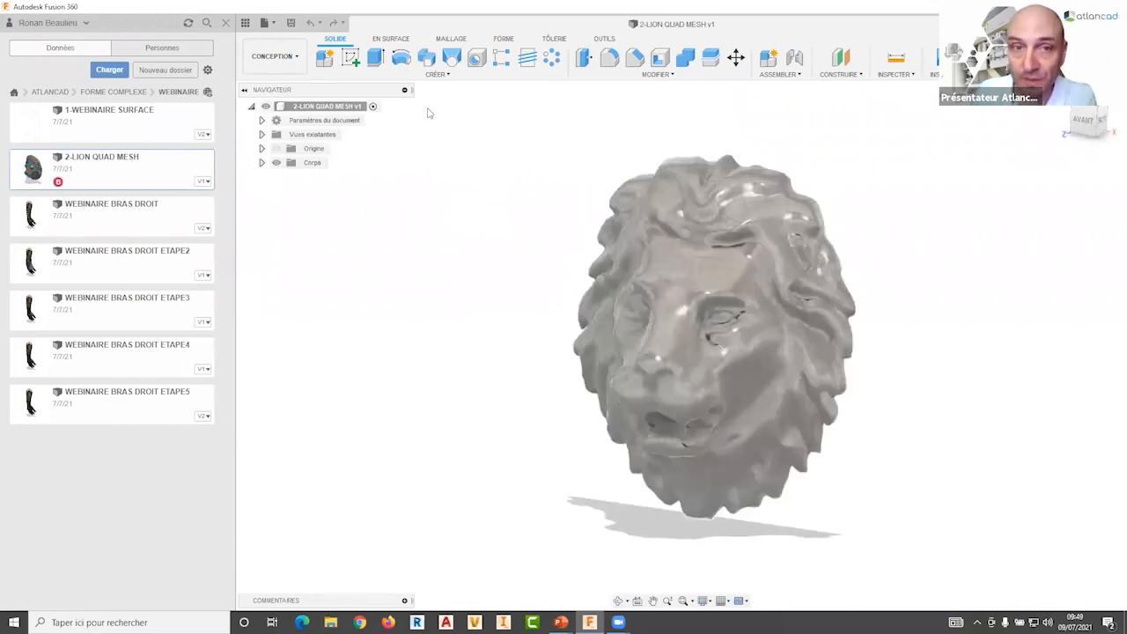
scroll(704, 259, up, 3)
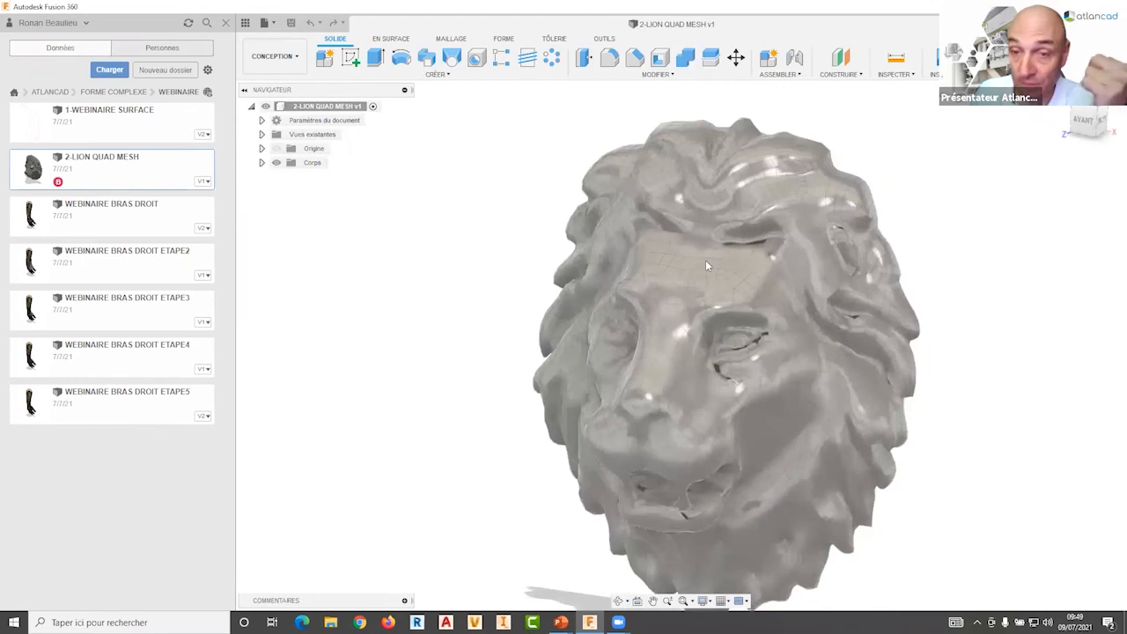
scroll(663, 252, up, 2)
scroll(662, 258, up, 1)
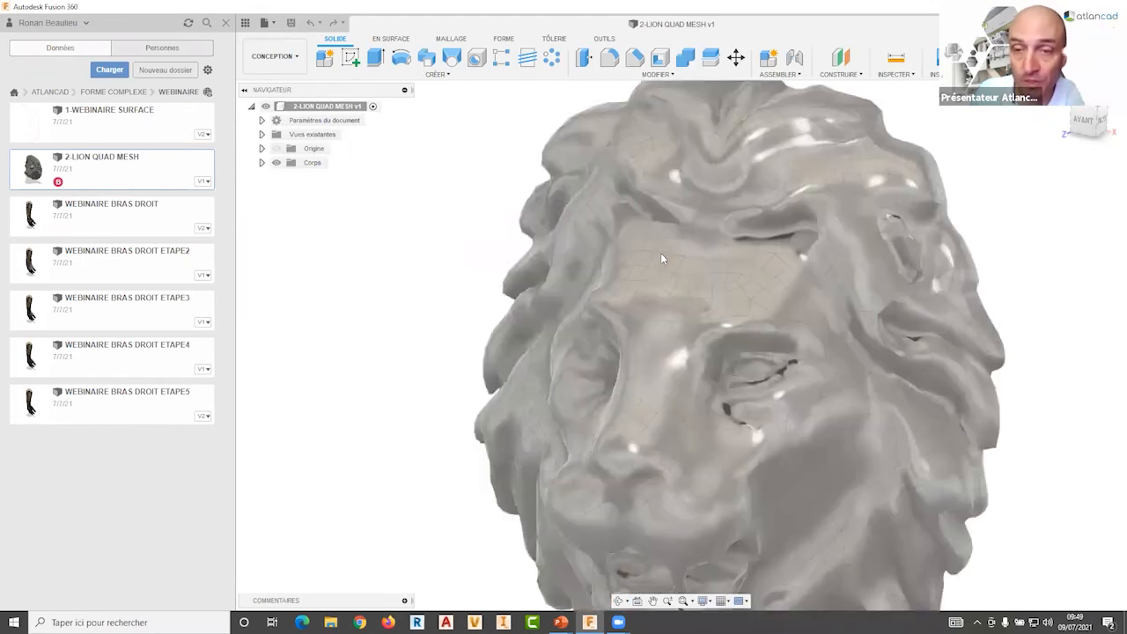
scroll(564, 259, up, 2)
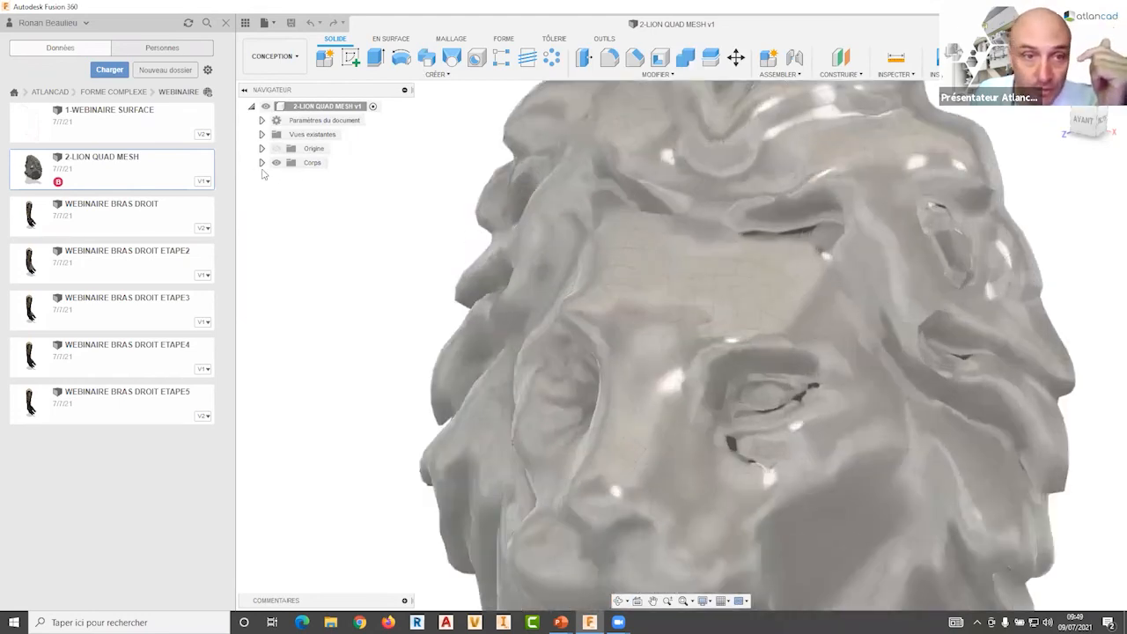
Step: Read the warning on the output-quad mesh body and examine the lion's face from the front and from below
scroll(303, 184, down, 3)
click(261, 163)
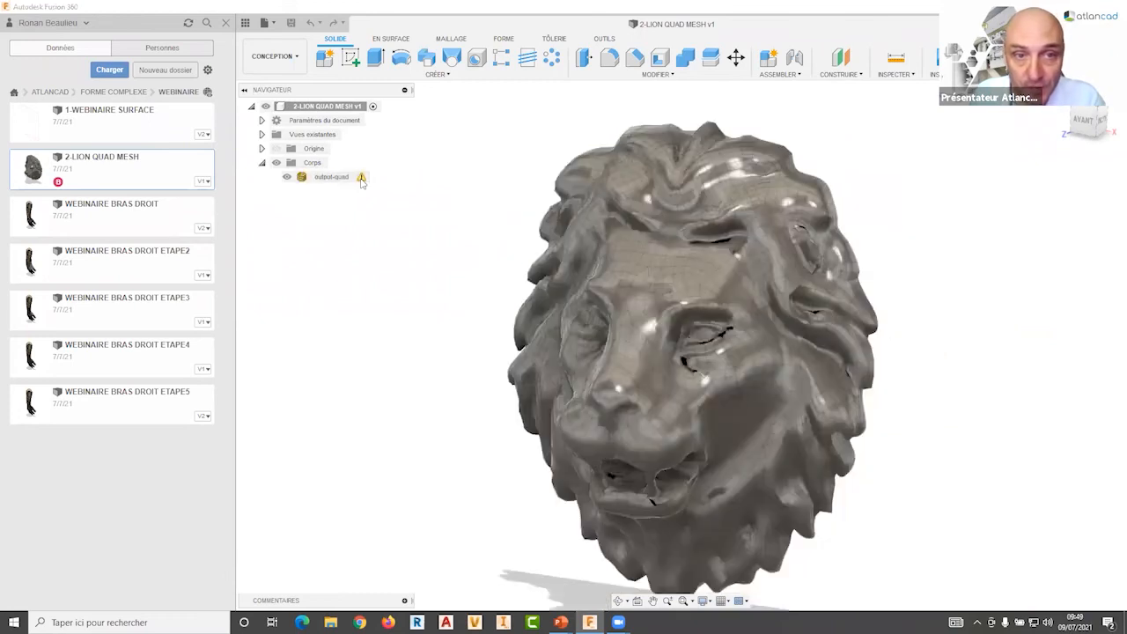
click(361, 179)
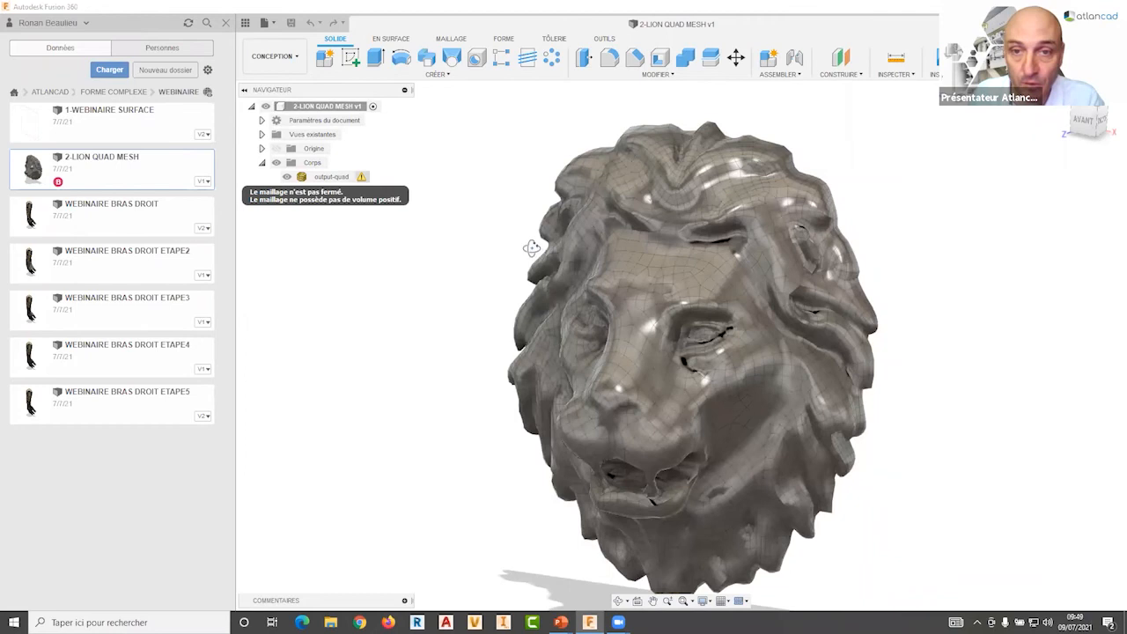
shift+middle_drag(478, 198, 511, 346)
click(310, 177)
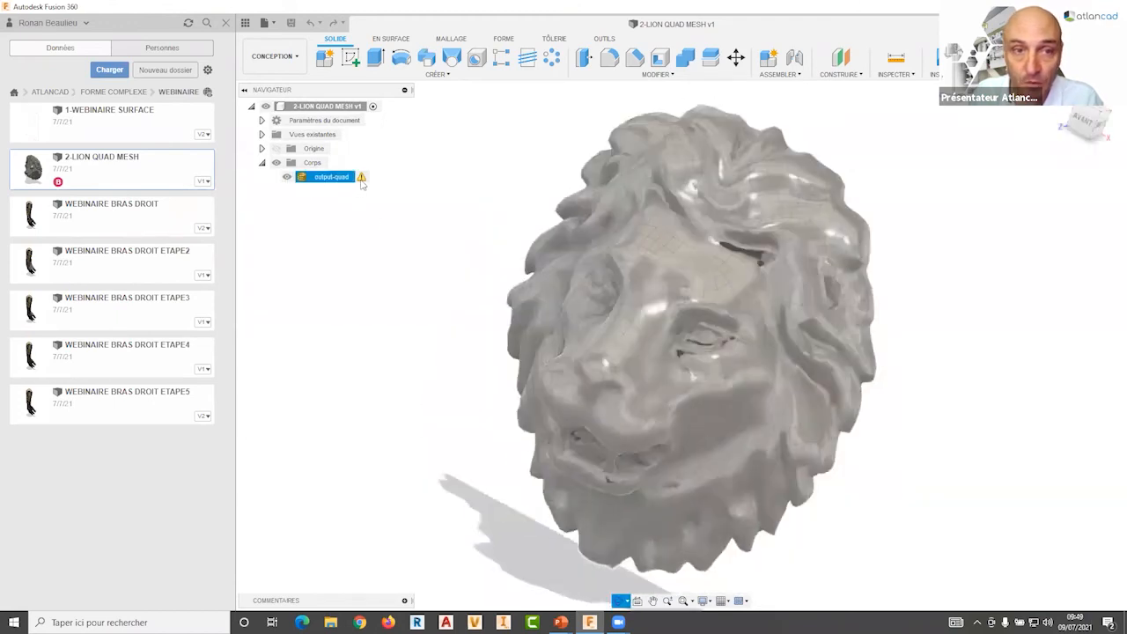
mouse_move(361, 181)
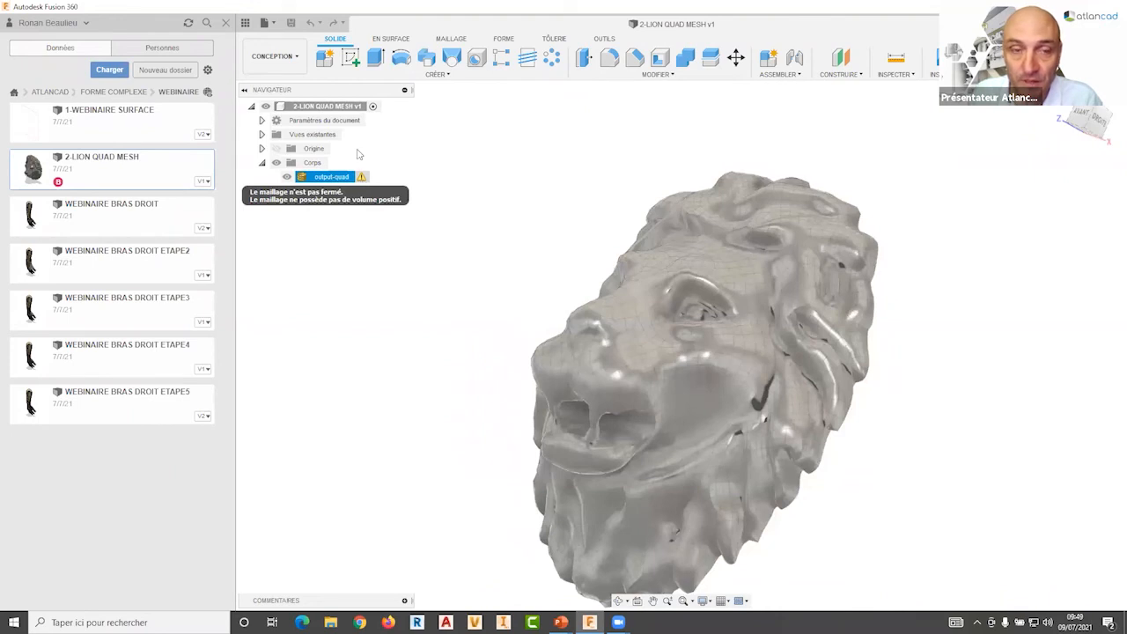
key(Escape)
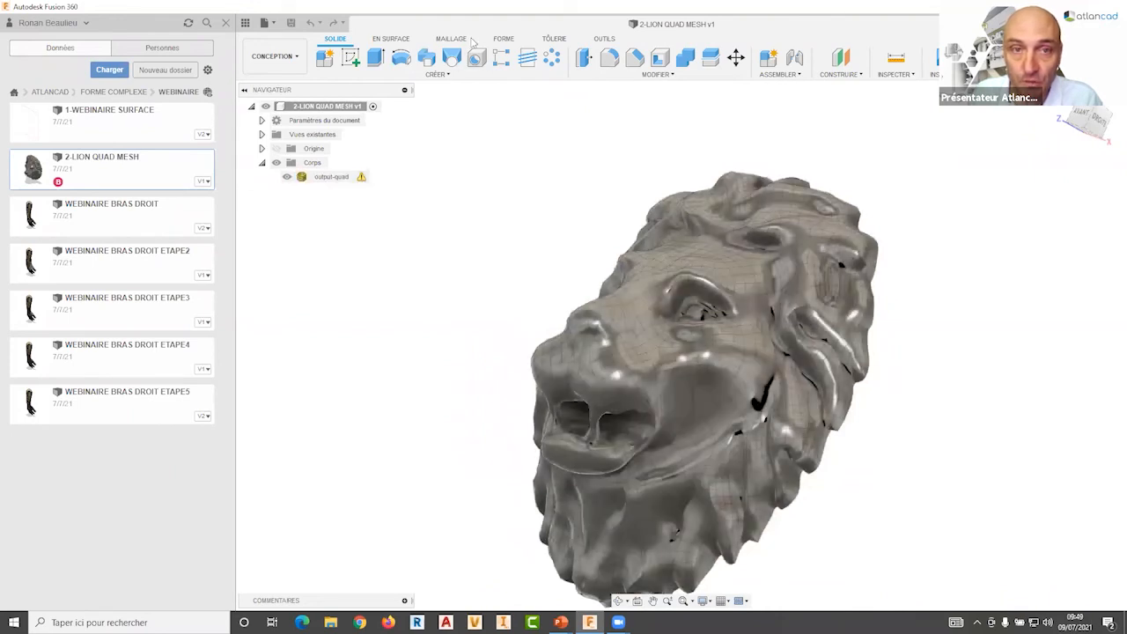
Step: Try repairing the output-quad mesh body with the stitch-and-remove repair type, check its underside, and undo the repair
click(453, 39)
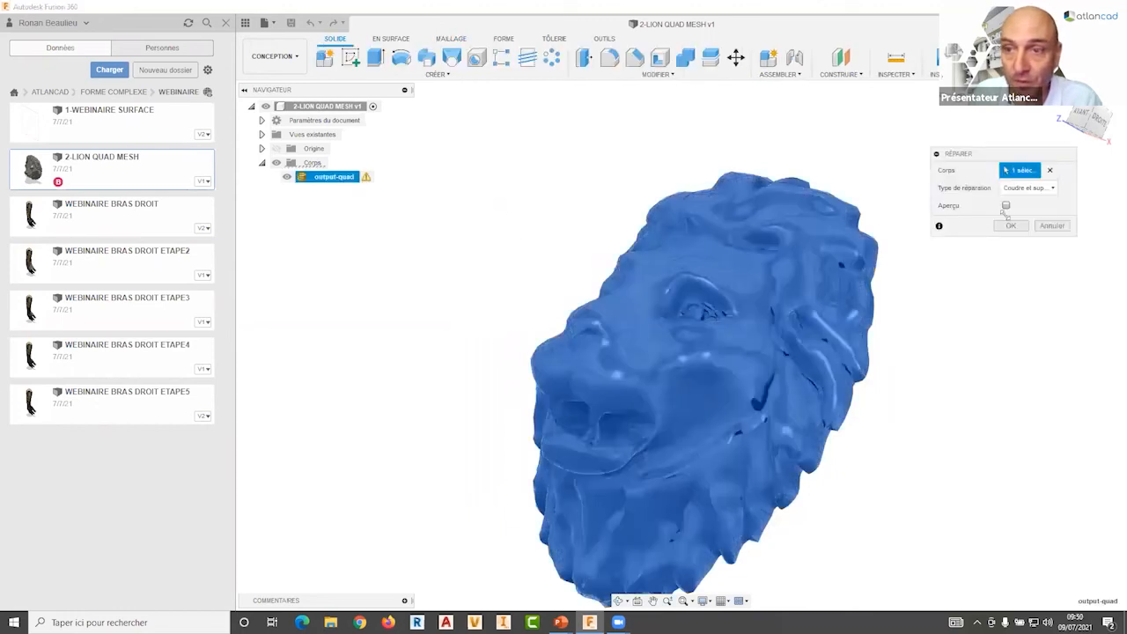
click(1006, 205)
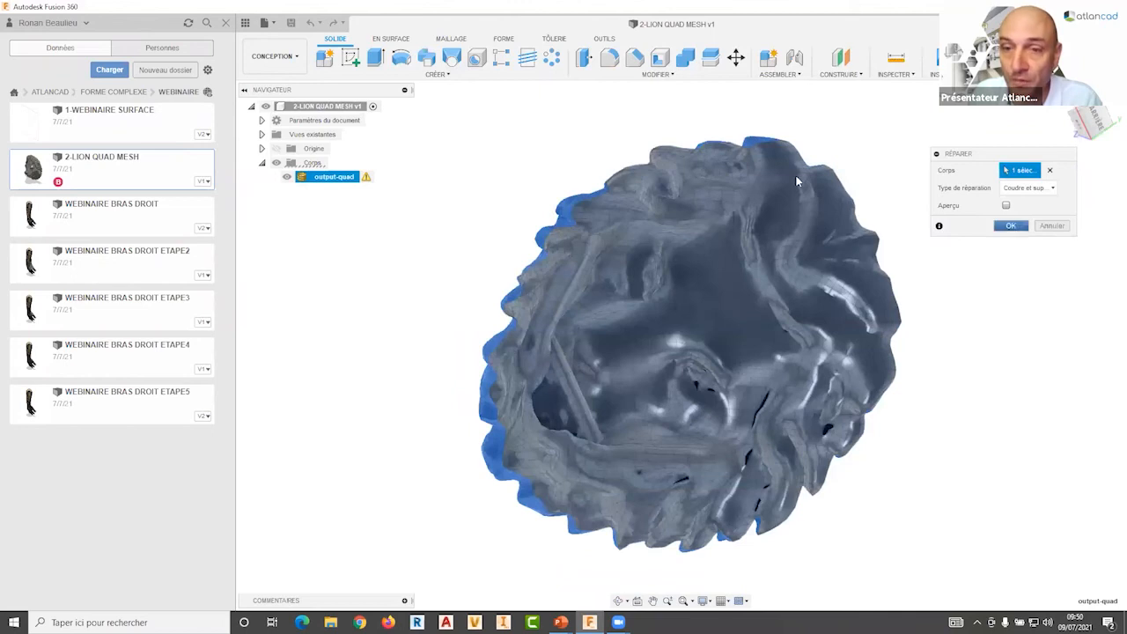
click(1010, 227)
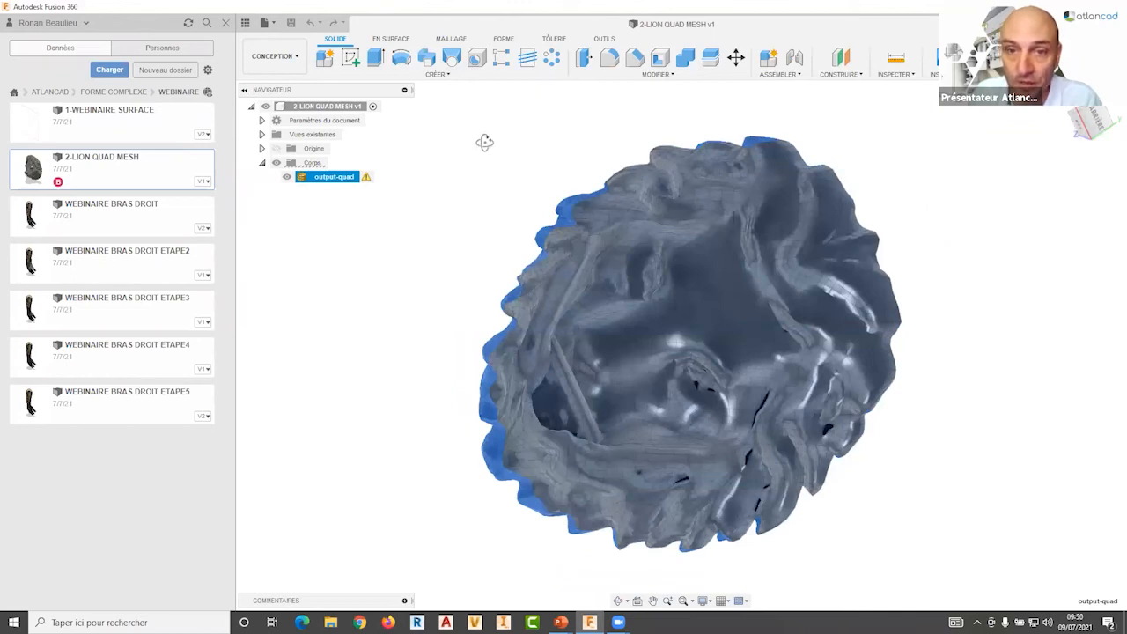
shift+middle_drag(695, 204, 579, 264)
shift+middle_drag(647, 254, 572, 148)
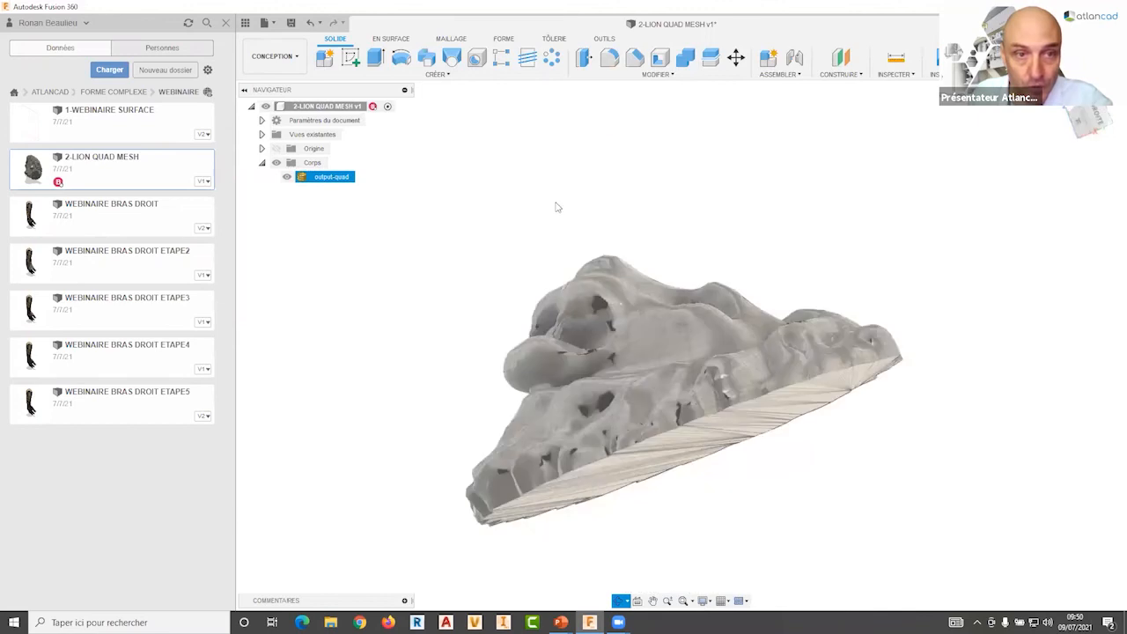
click(676, 236)
key(ctrl+z)
Step: Convert the lion's output-quad mesh body to a new T-Spline body with the quad mesh to T-Splines conversion type
middle_drag(677, 236, 707, 277)
shift+middle_drag(533, 164, 653, 265)
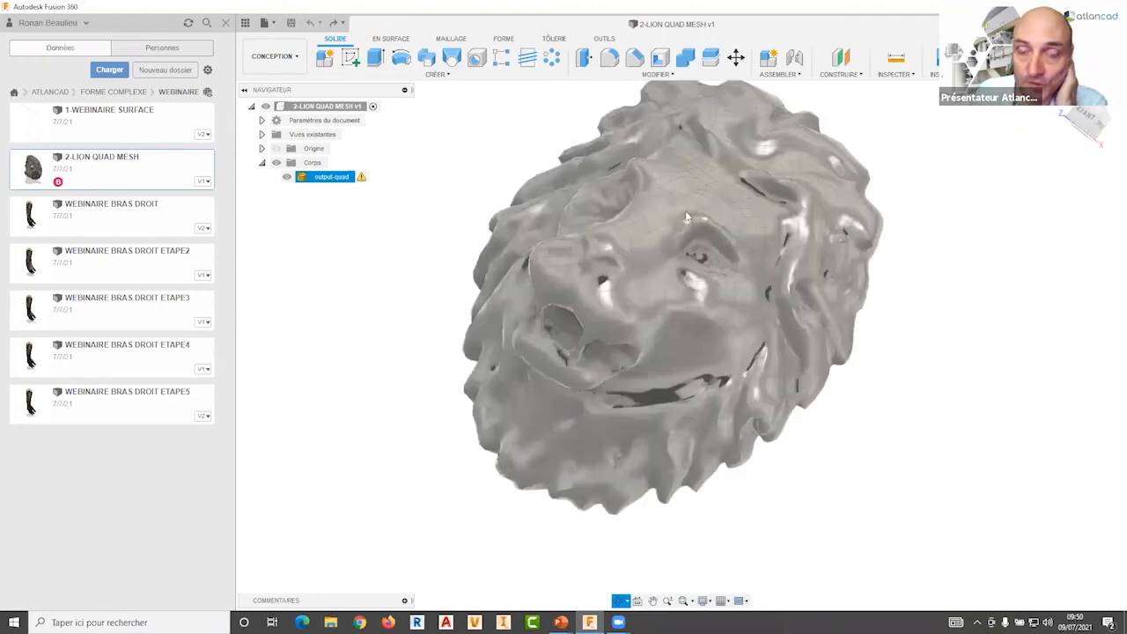
shift+middle_drag(686, 213, 657, 189)
shift+middle_drag(596, 230, 575, 209)
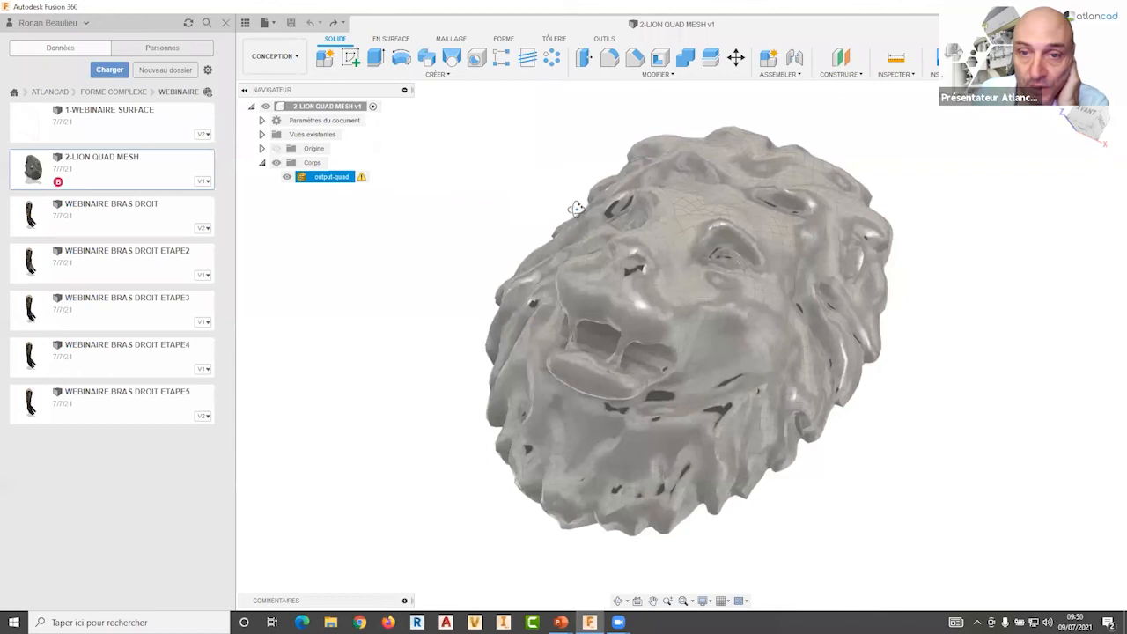
mouse_move(487, 188)
shift+middle_down()
mouse_move(504, 193)
mouse_move(484, 179)
shift+middle_up()
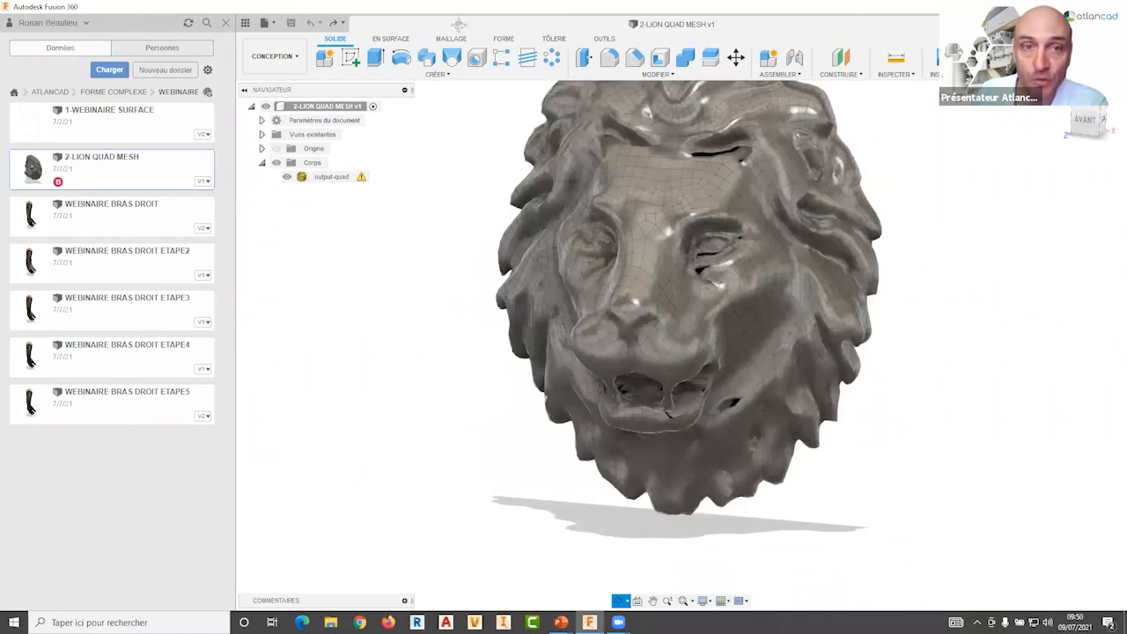
click(503, 39)
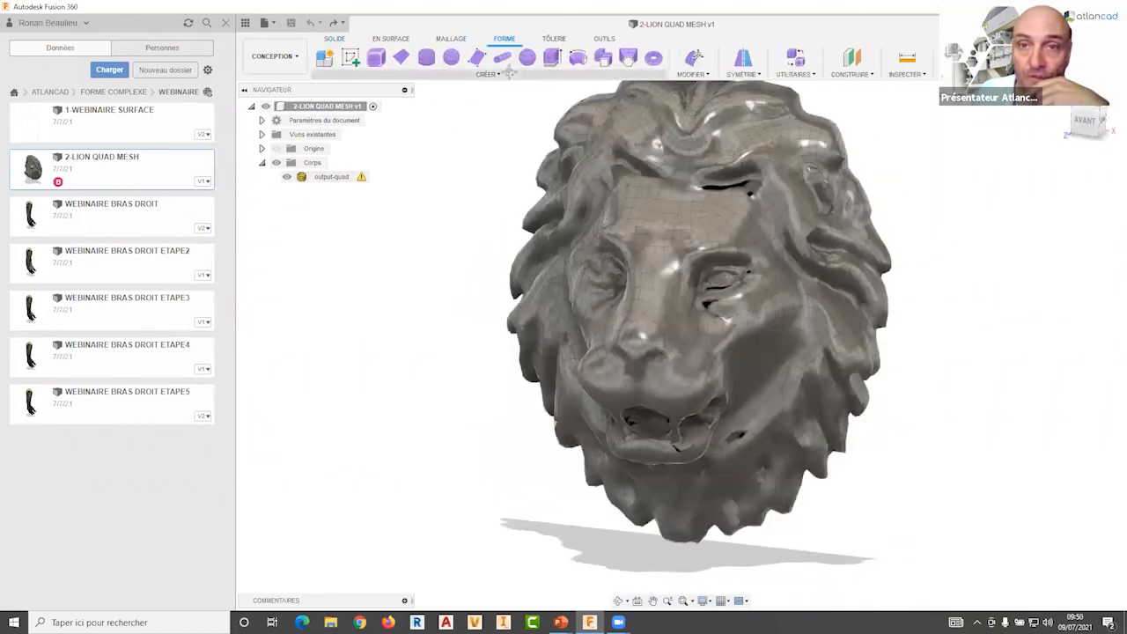
click(804, 76)
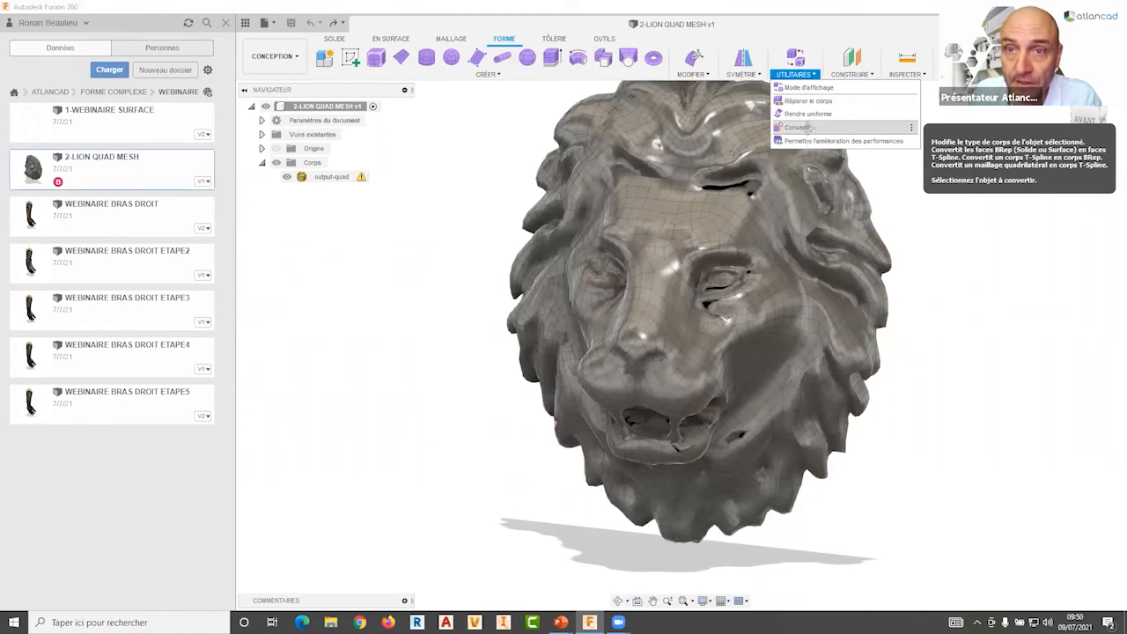
click(800, 127)
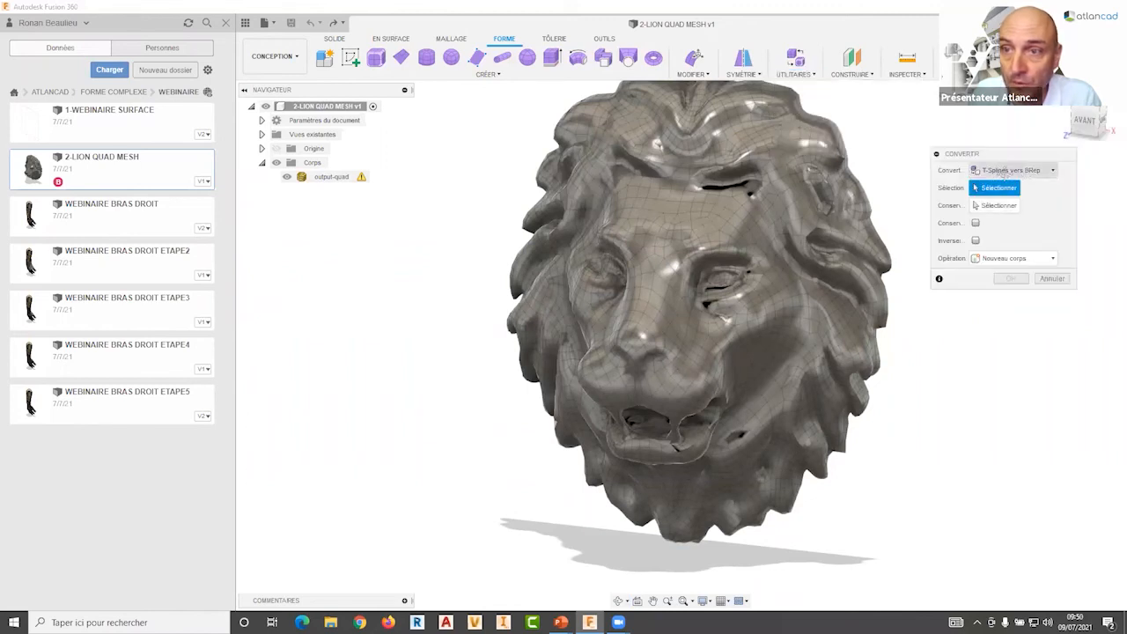
click(1030, 170)
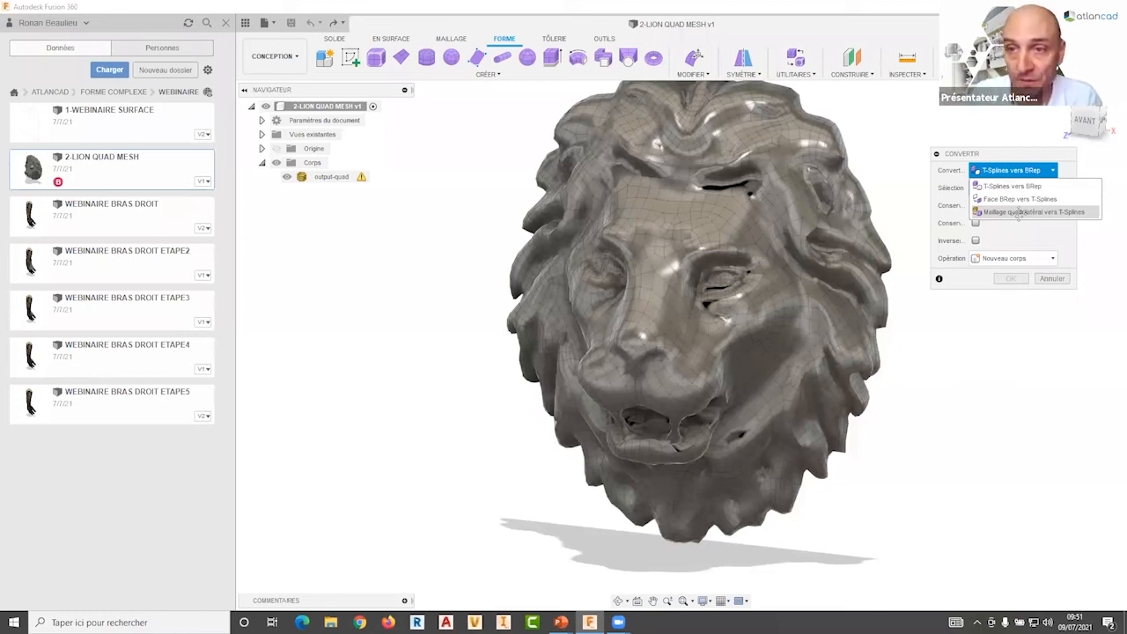
click(1018, 212)
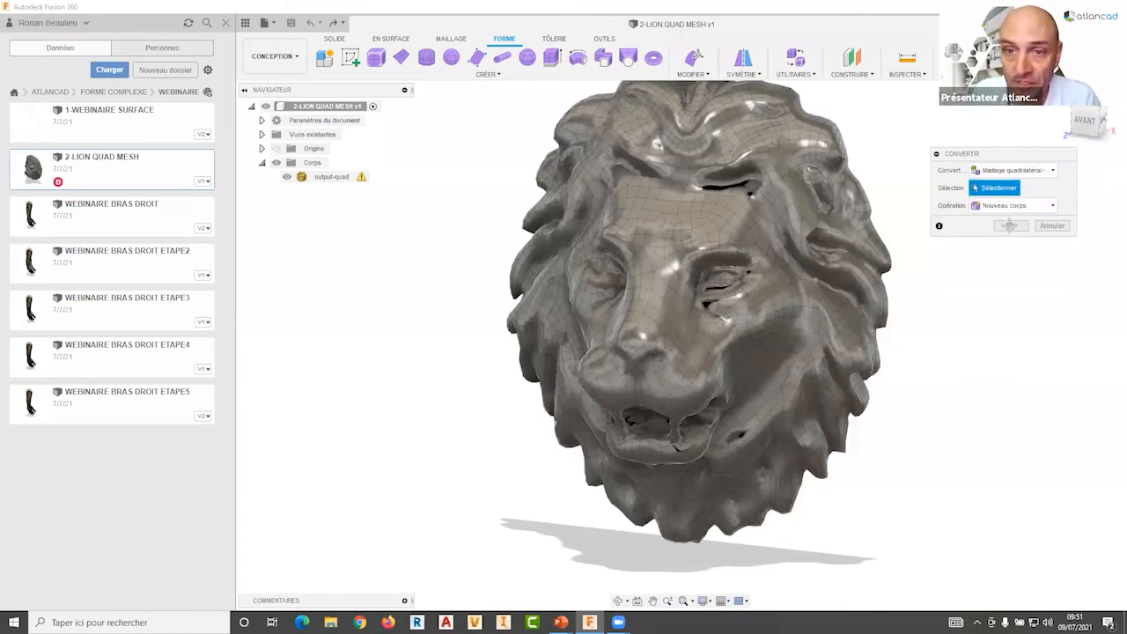
click(736, 252)
click(1004, 225)
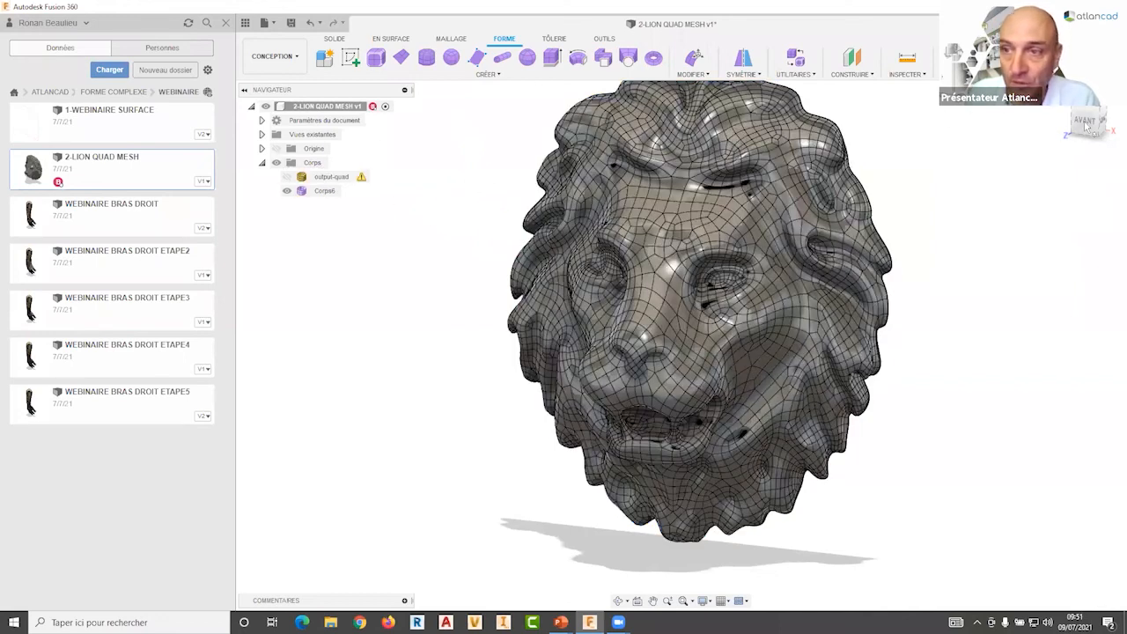
Step: Select the faces at the tip of the lion's nose in side view and move them outward with Edit Form
shift+middle_drag(568, 249, 627, 387)
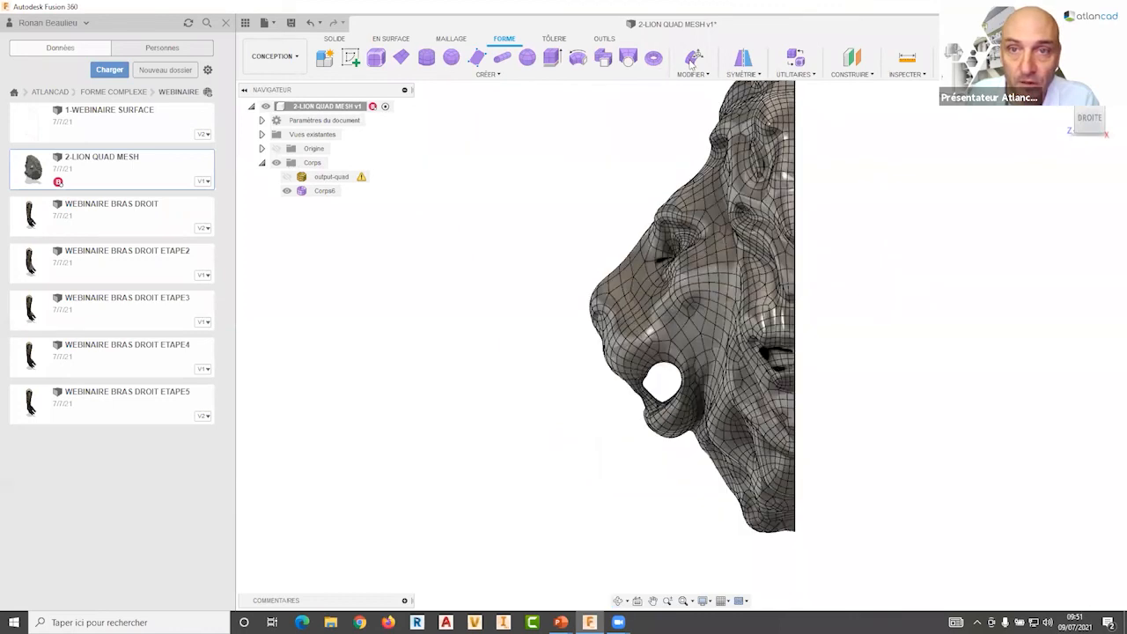
right_click(528, 176)
click(564, 188)
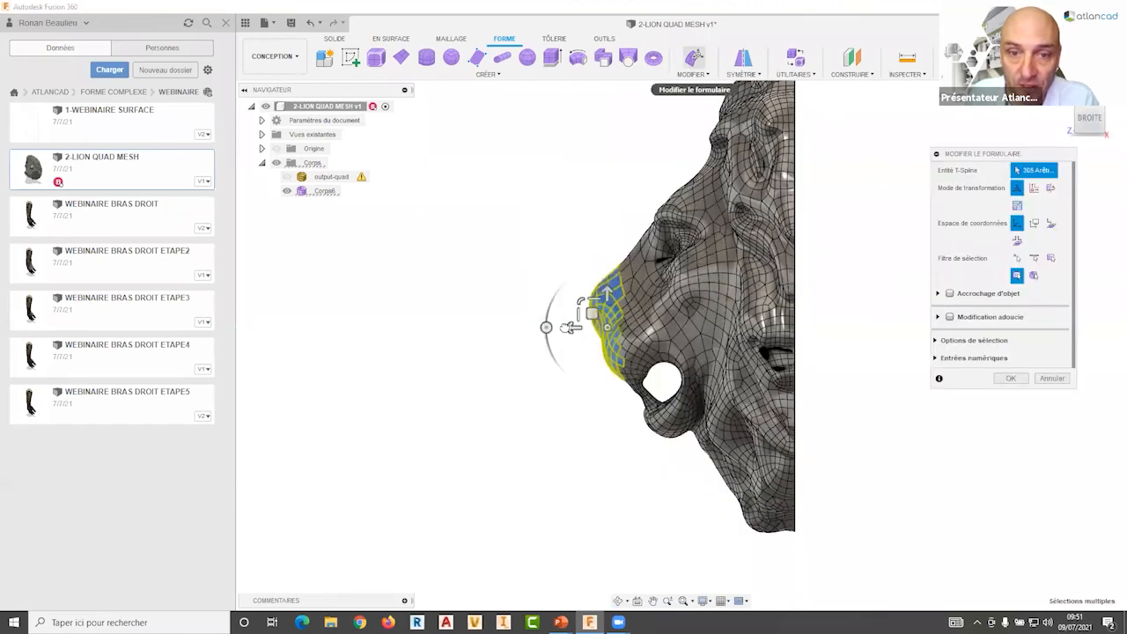
click(570, 327)
drag(559, 327, 548, 325)
click(1010, 325)
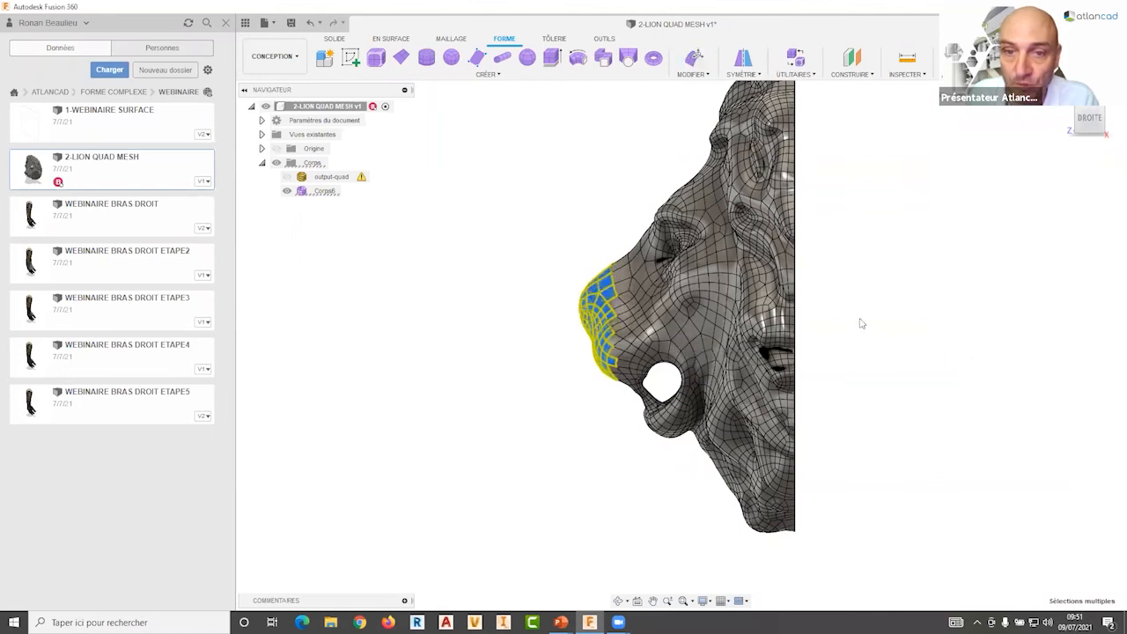
Step: Examine the reshaped lion head from several angles and close the 2-LION QUAD MESH design without saving
shift+middle_drag(569, 221, 630, 249)
shift+middle_drag(510, 219, 536, 202)
click(658, 188)
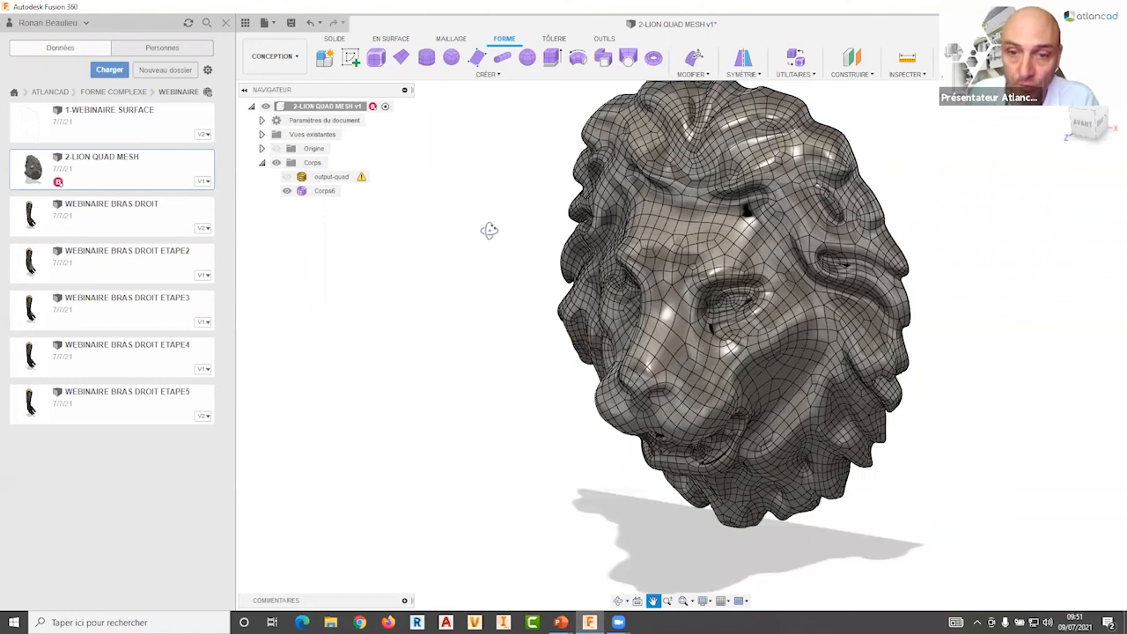
shift+middle_drag(490, 240, 511, 244)
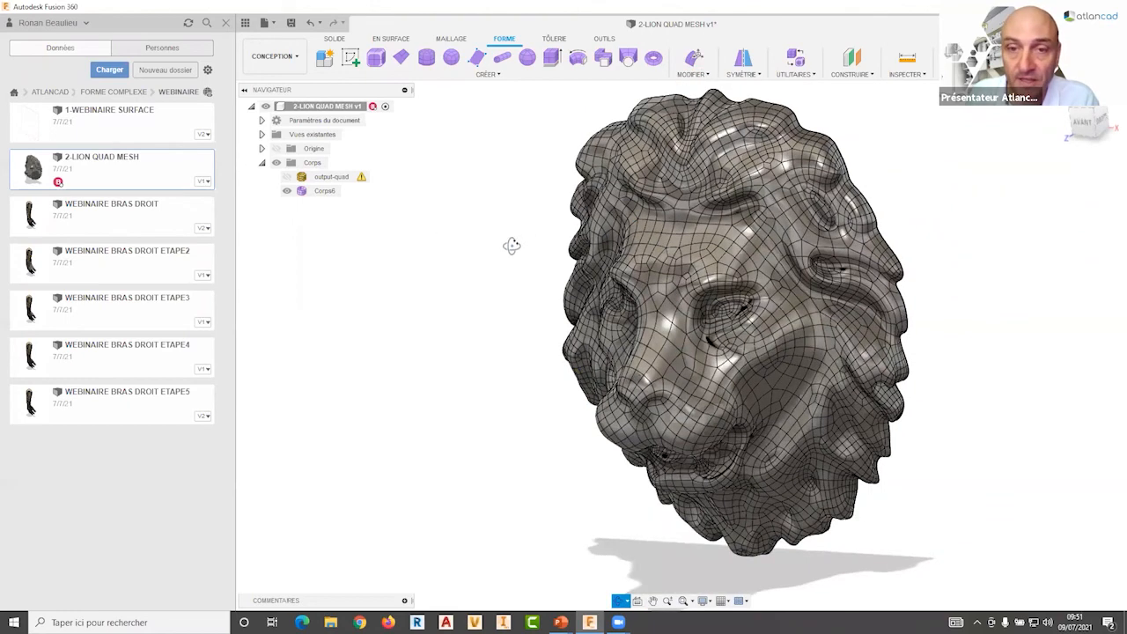
shift+middle_drag(477, 202, 457, 205)
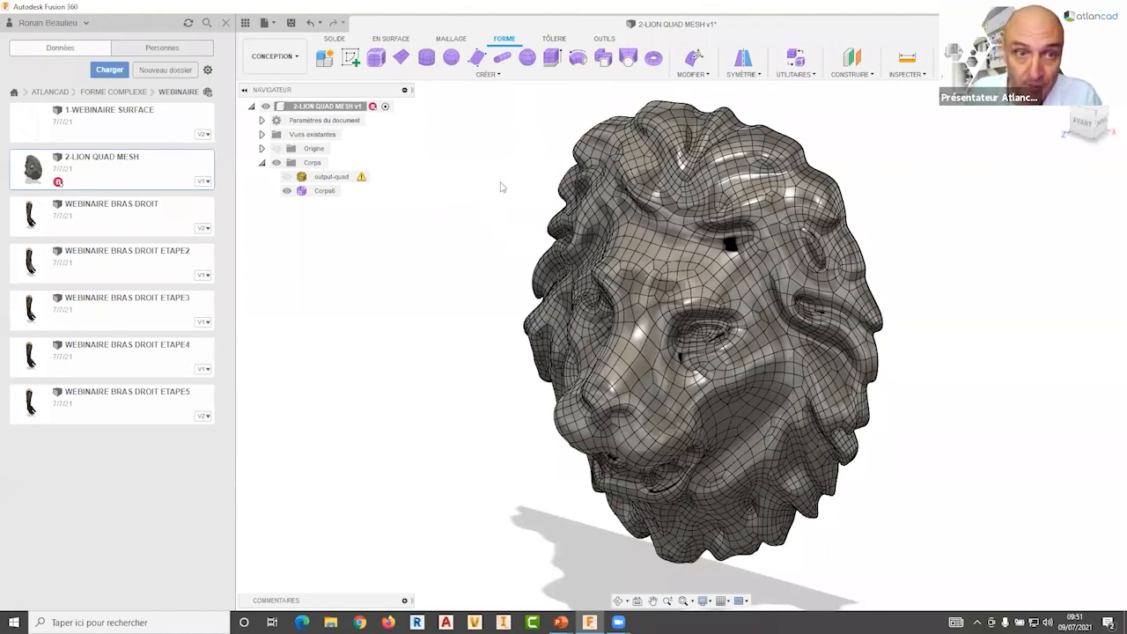
scroll(675, 216, down, 2)
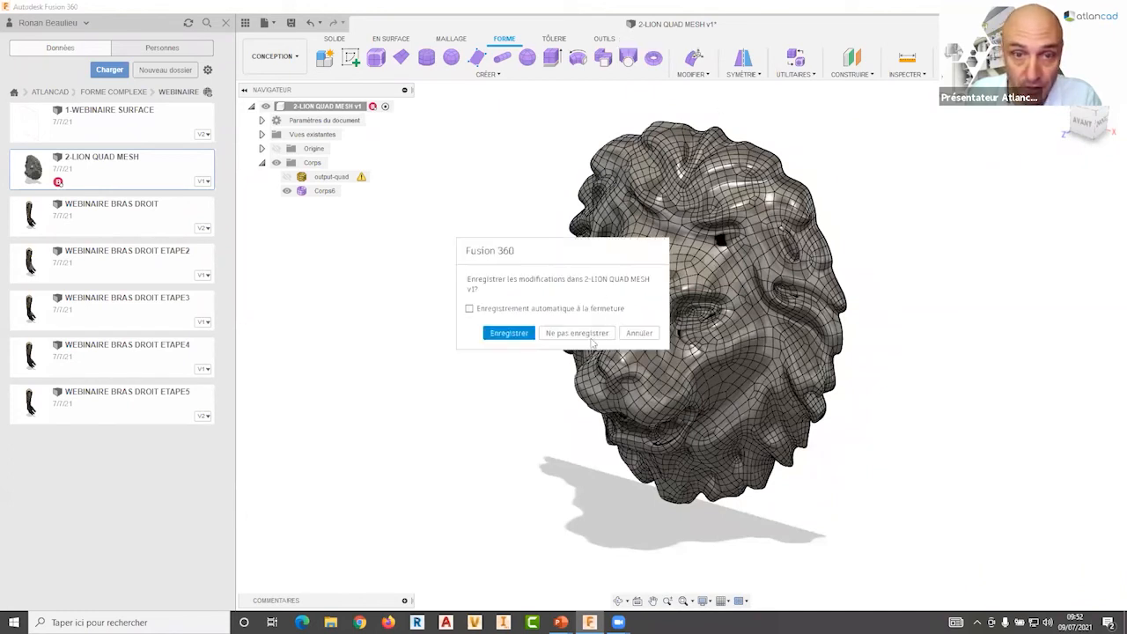
click(589, 336)
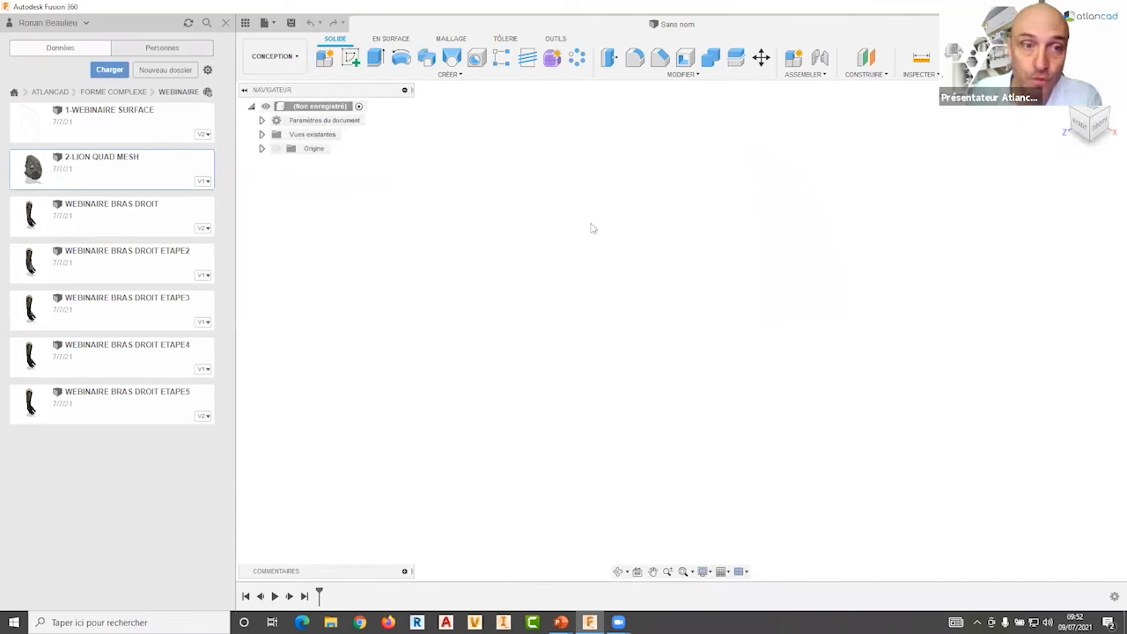
Step: Open the WEBINAIRE BRAS DROIT and WEBINAIRE BRAS DROIT ETAPE2 designs and examine the form sleeve around the wrist
double_click(103, 220)
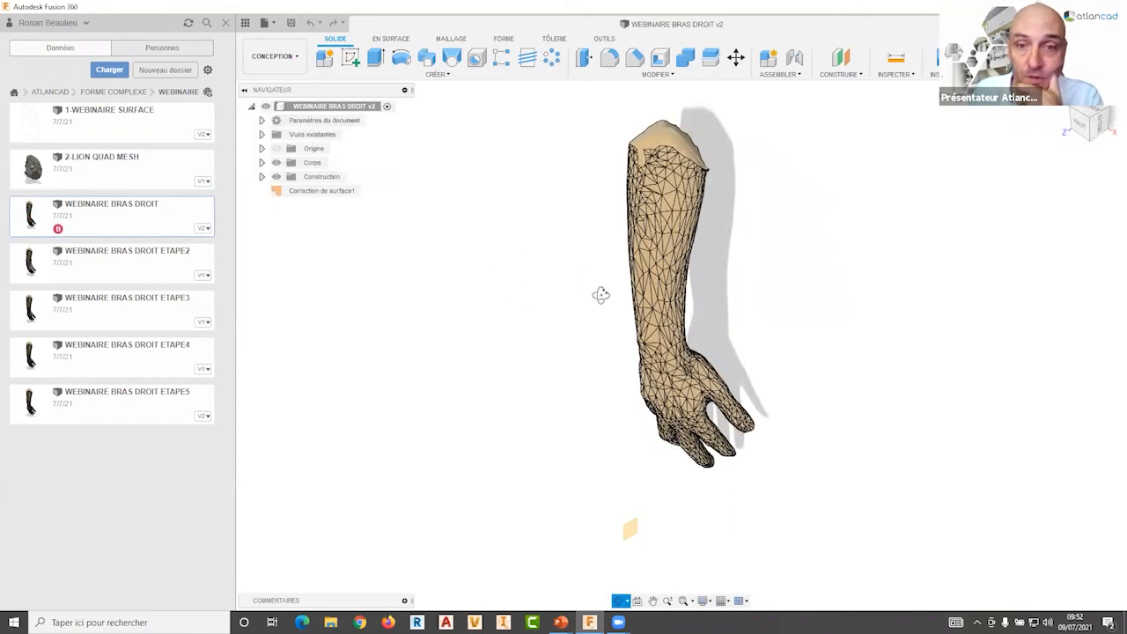
shift+middle_drag(587, 274, 603, 299)
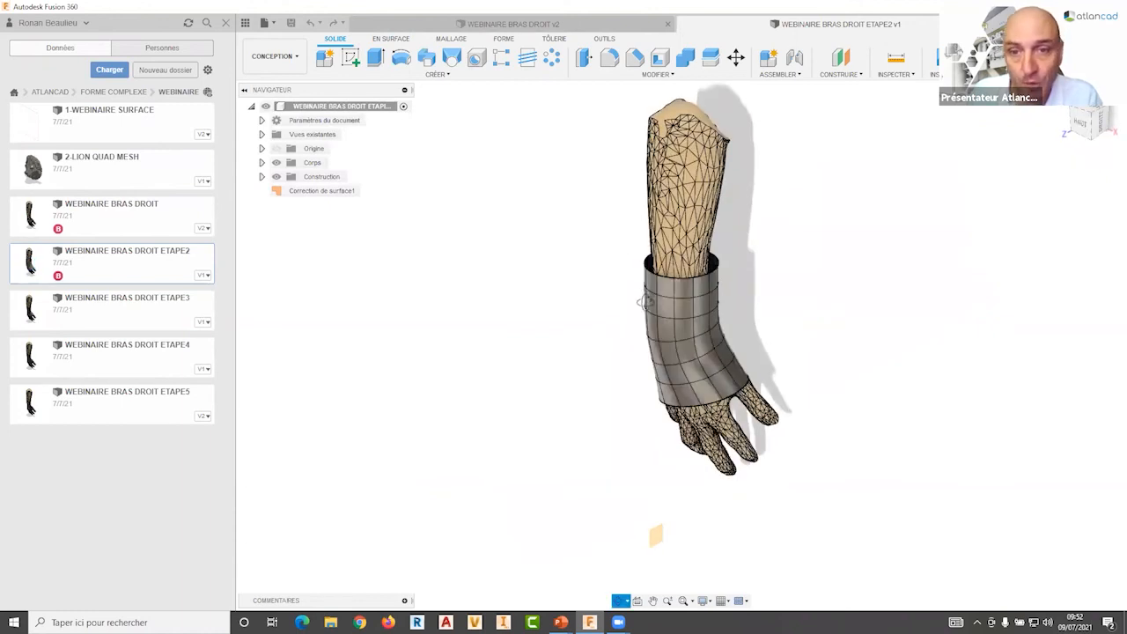
shift+middle_drag(702, 219, 604, 207)
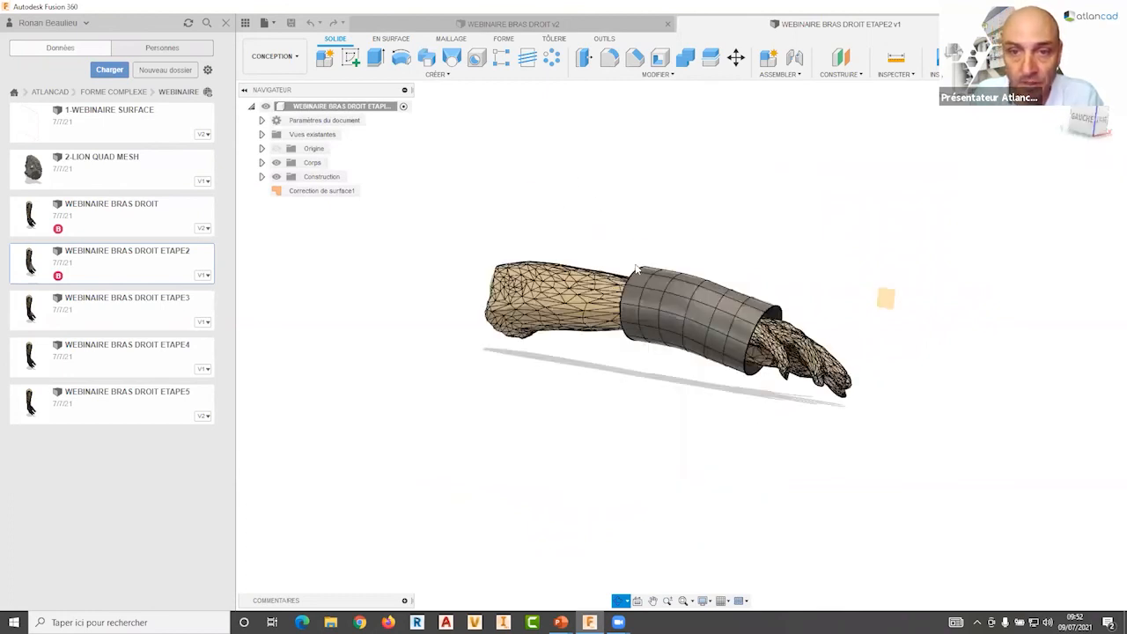
shift+middle_drag(639, 270, 599, 209)
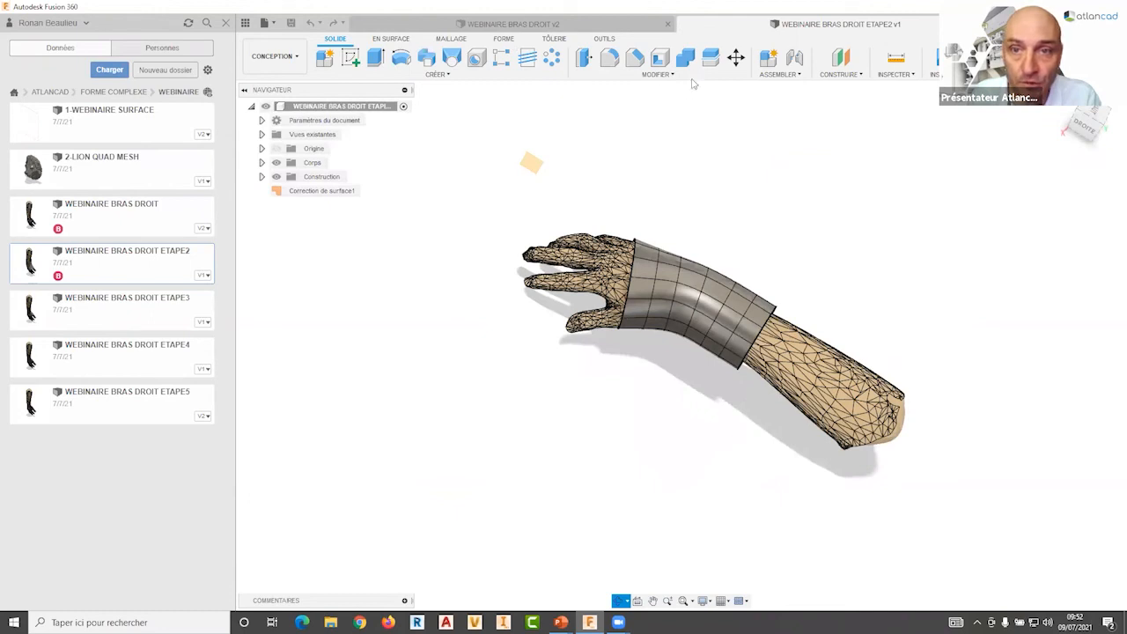
shift+middle_drag(694, 336, 691, 313)
scroll(690, 310, up, 4)
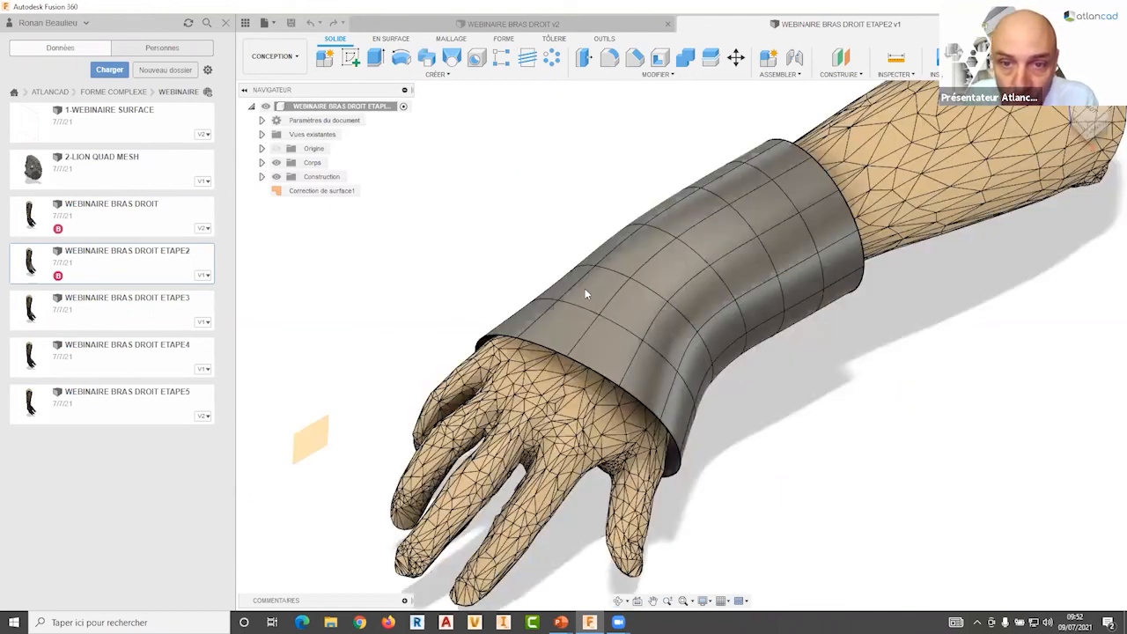
Step: Pull all the sleeve's vertices onto the arm mesh with automatic target selection and the surface points type
click(504, 38)
click(693, 74)
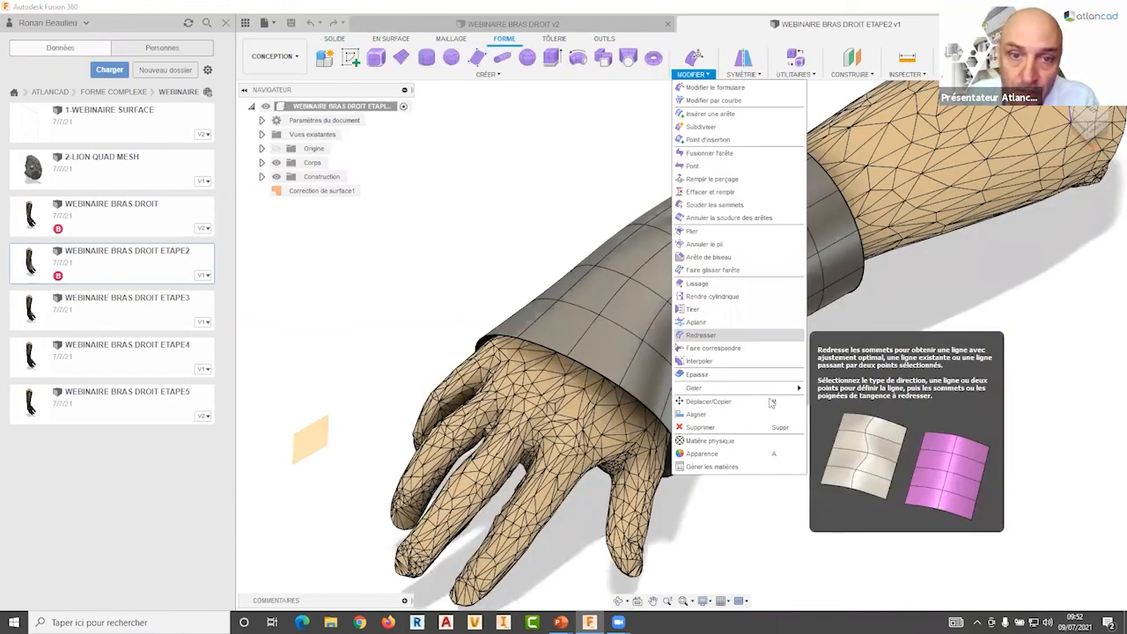
click(692, 309)
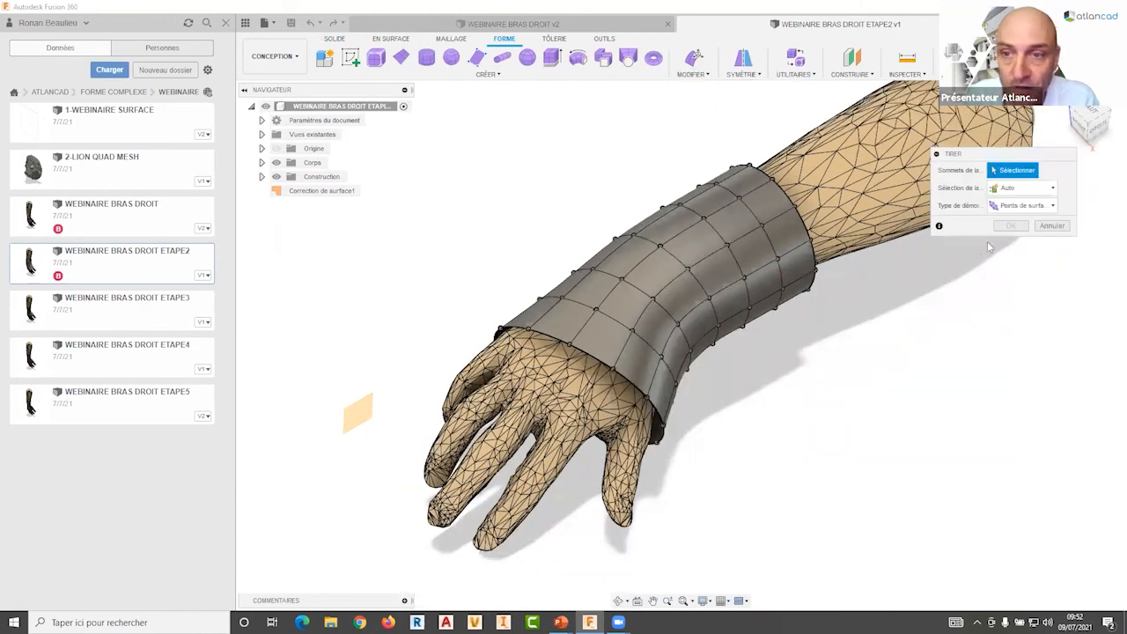
scroll(886, 271, down, 1)
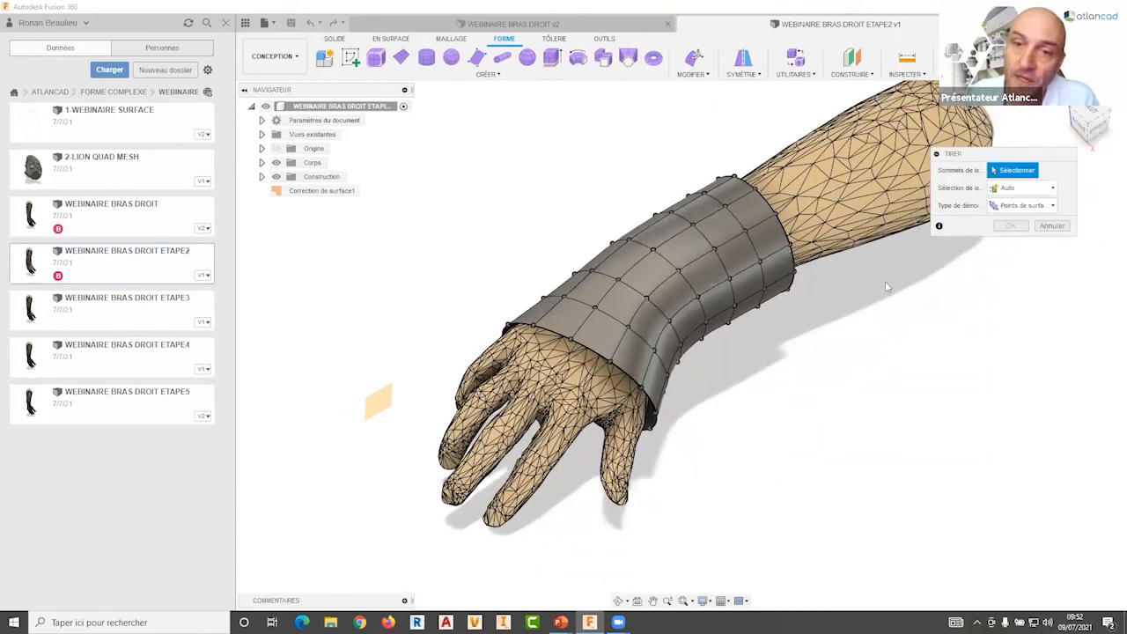
drag(471, 139, 802, 454)
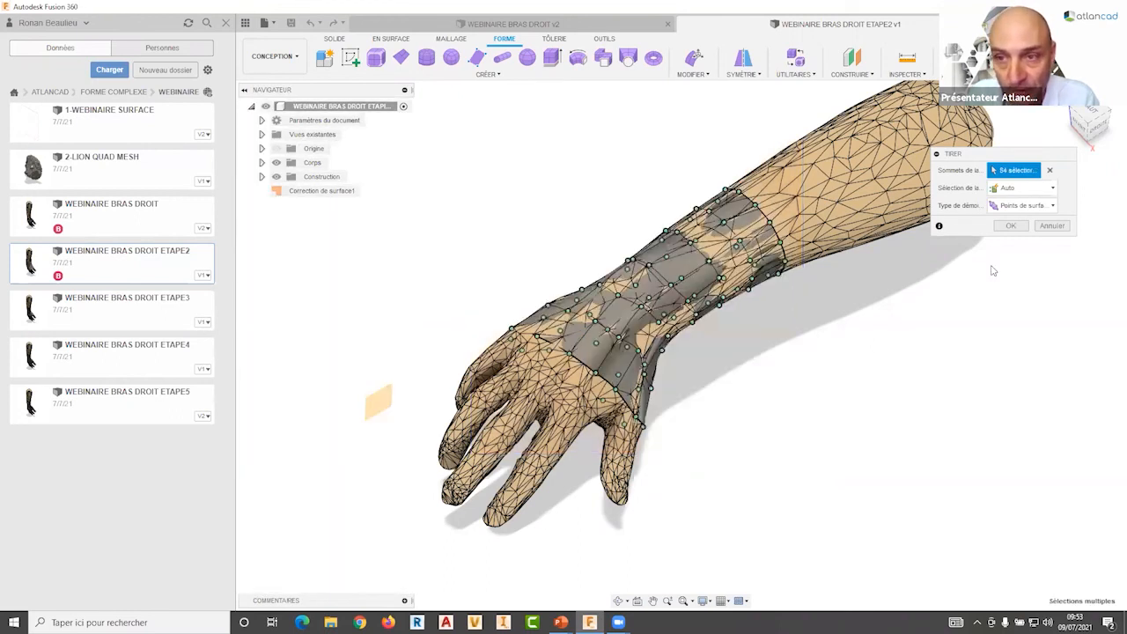
click(1012, 226)
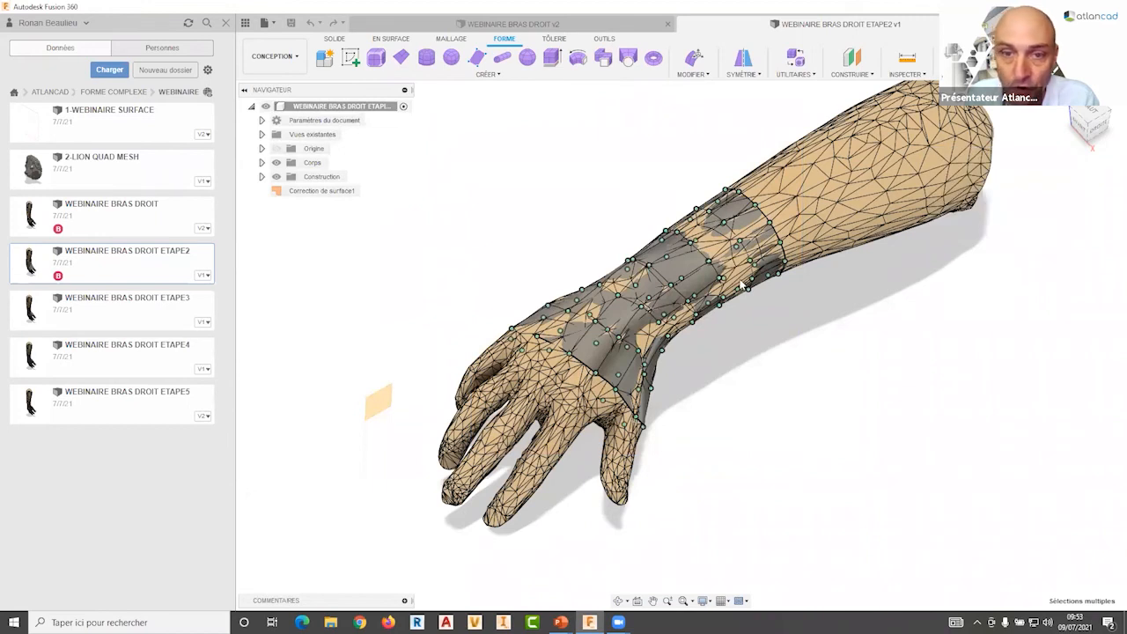
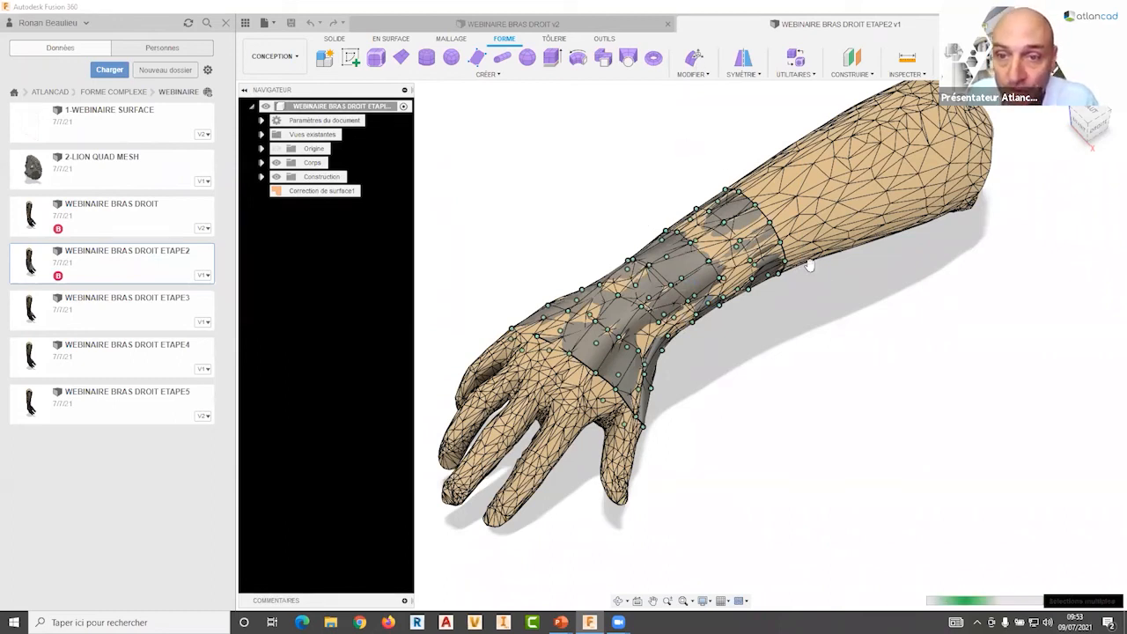
Step: Move two sleeve vertices near the wrist outward from the arm mesh with Edit Form, the first by about 1.6 and 0.3 mm
shift+middle_drag(808, 316, 810, 308)
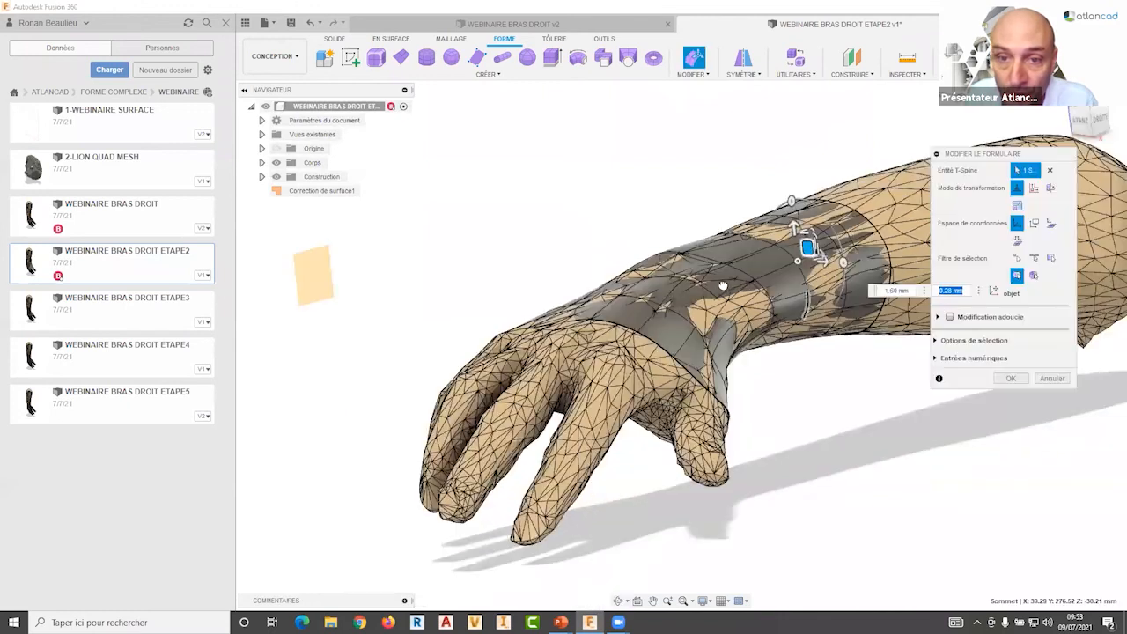
click(718, 294)
drag(727, 284, 729, 281)
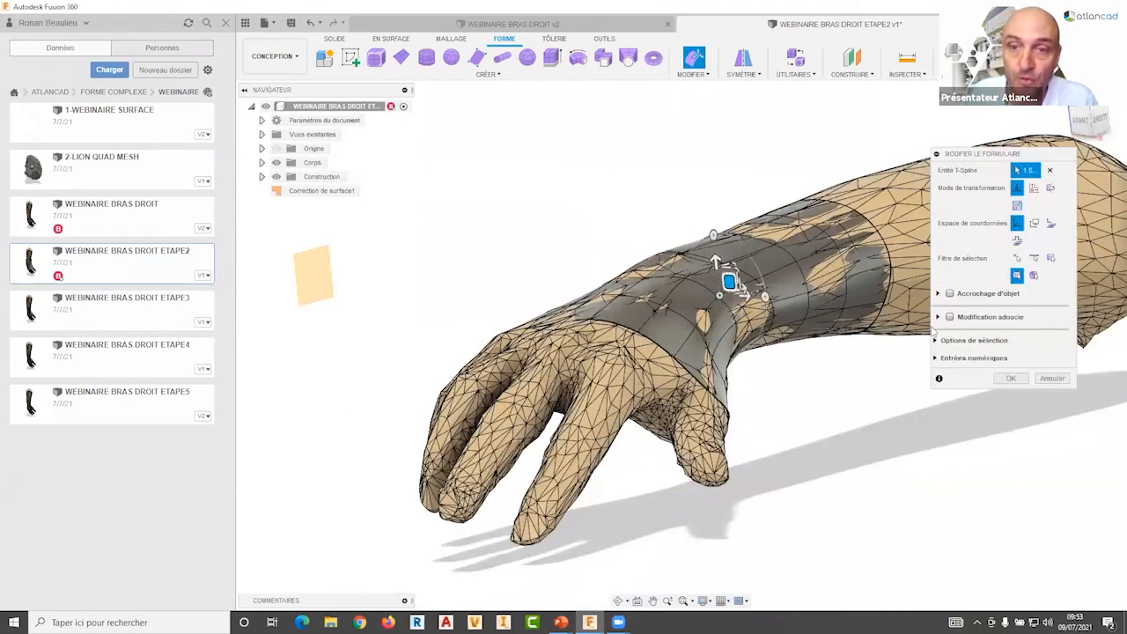
key(Return)
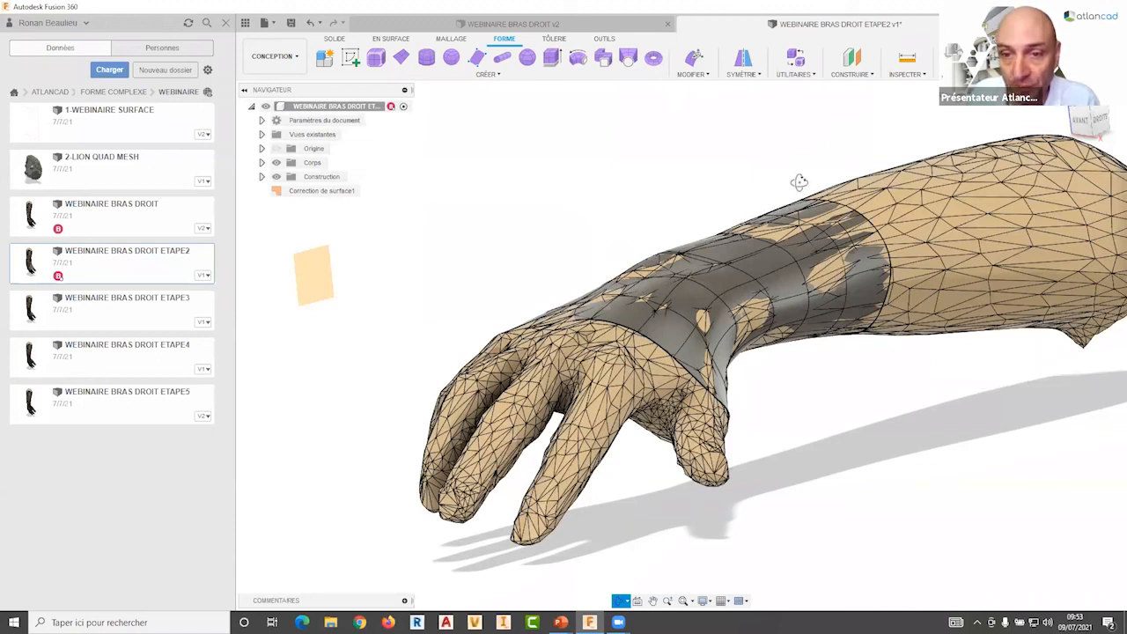
Step: Thicken the wrist sleeve T-Spline body by 2 mm with the Lâche thickening type in the Normale direction
drag(679, 206, 673, 211)
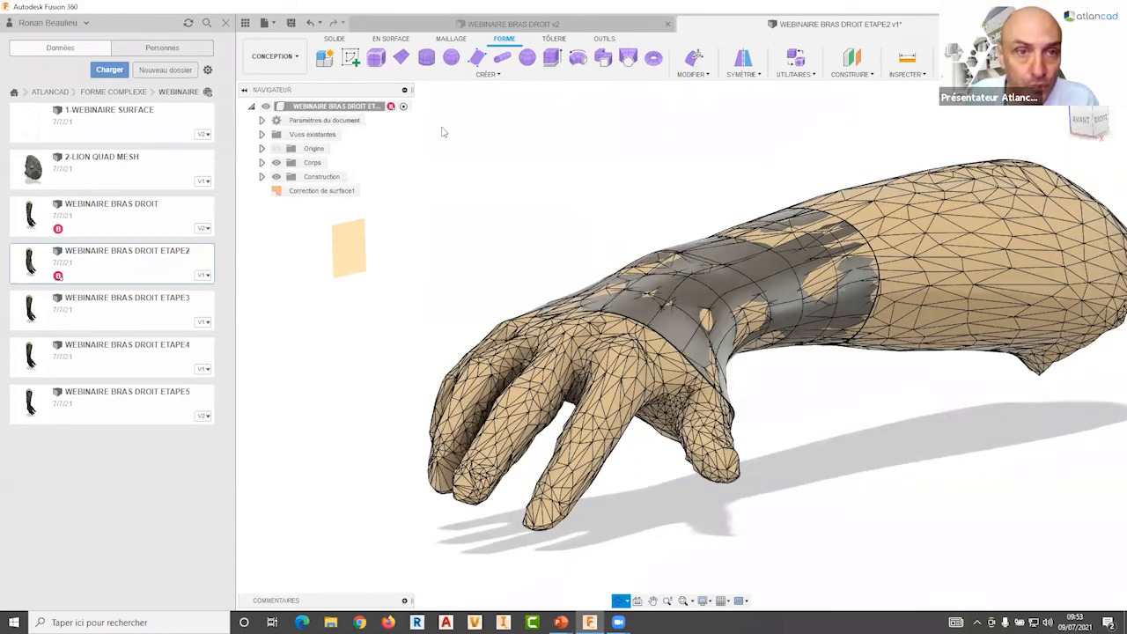
click(693, 74)
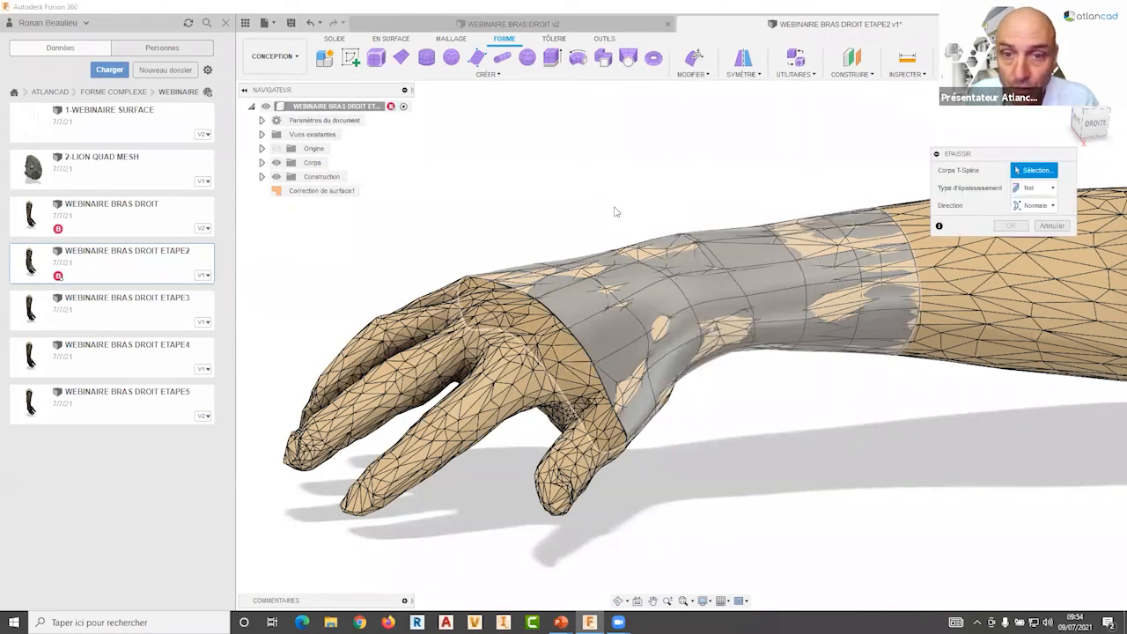
click(640, 237)
text(2)
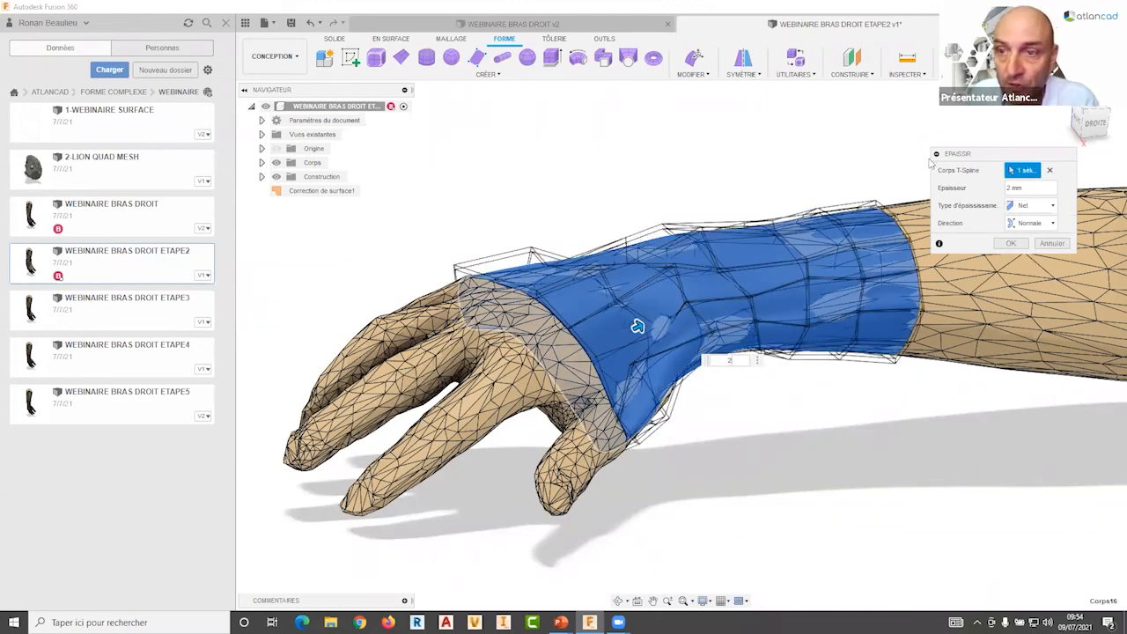
click(1052, 207)
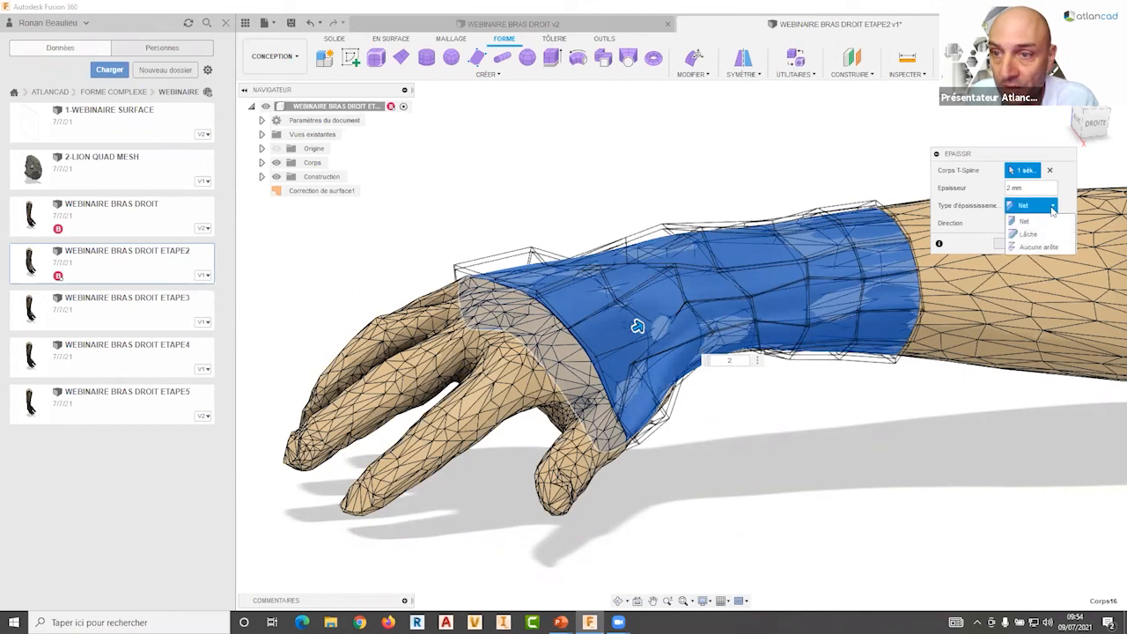
click(1028, 234)
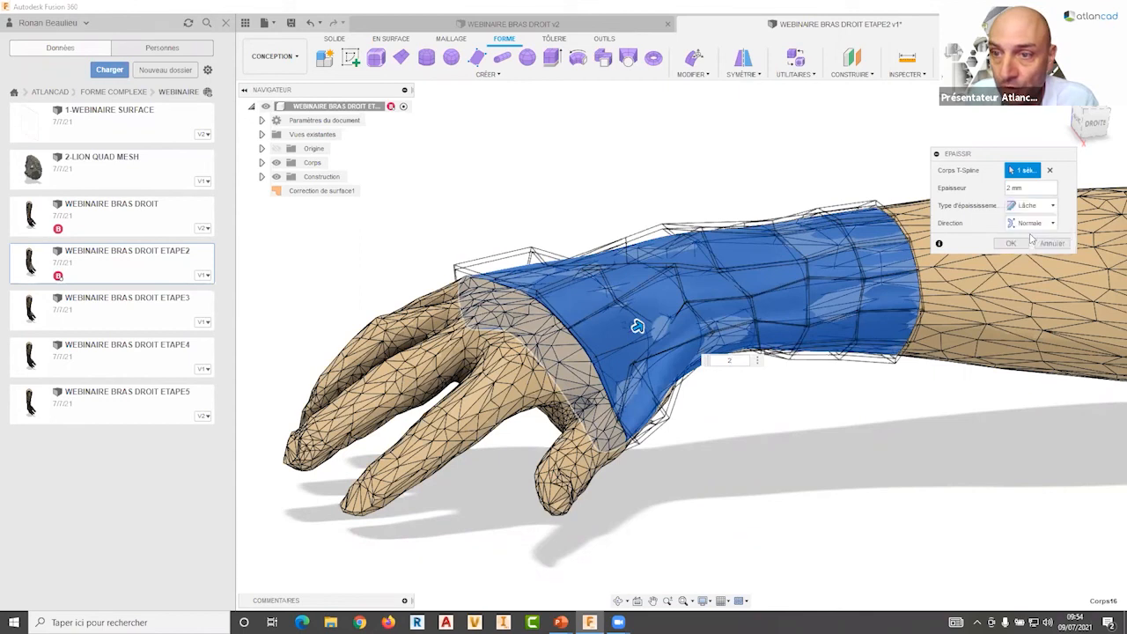
click(1010, 243)
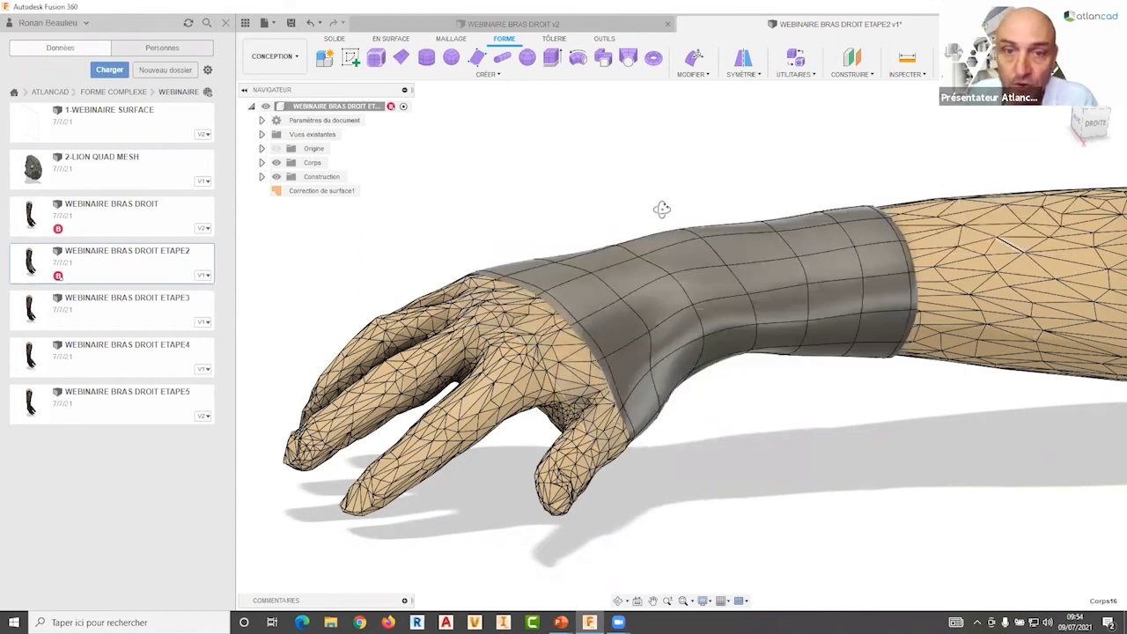
Step: Examine the thickened sleeve's fit and its forearm-side edge around the arm mesh from several angles
middle_drag(546, 196, 569, 172)
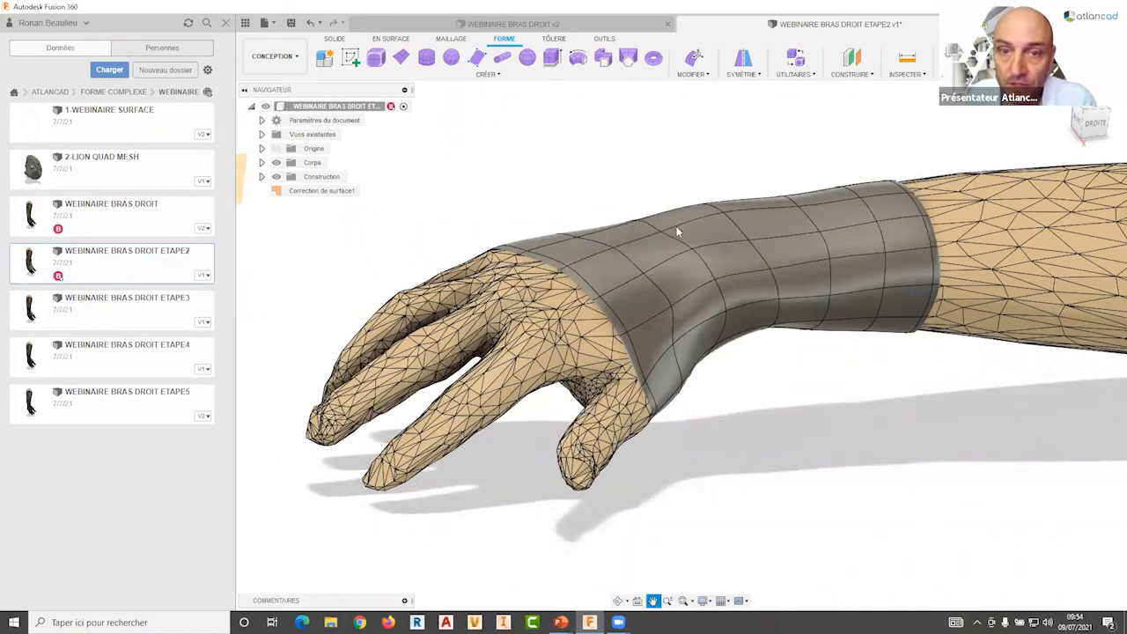
shift+middle_drag(662, 213, 805, 174)
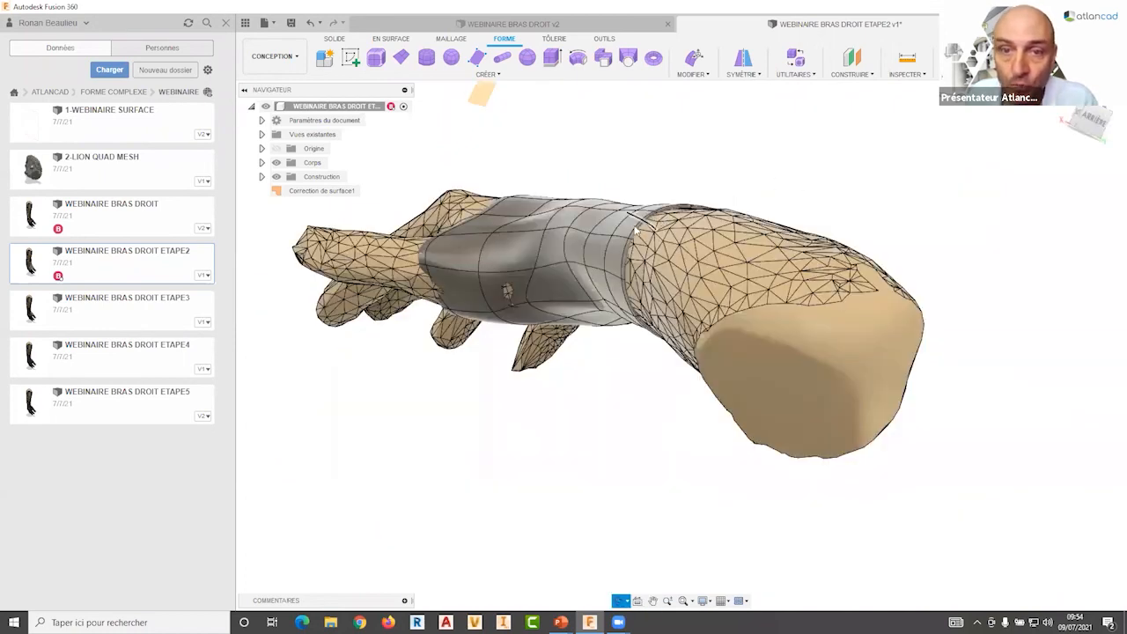
scroll(558, 241, up, 5)
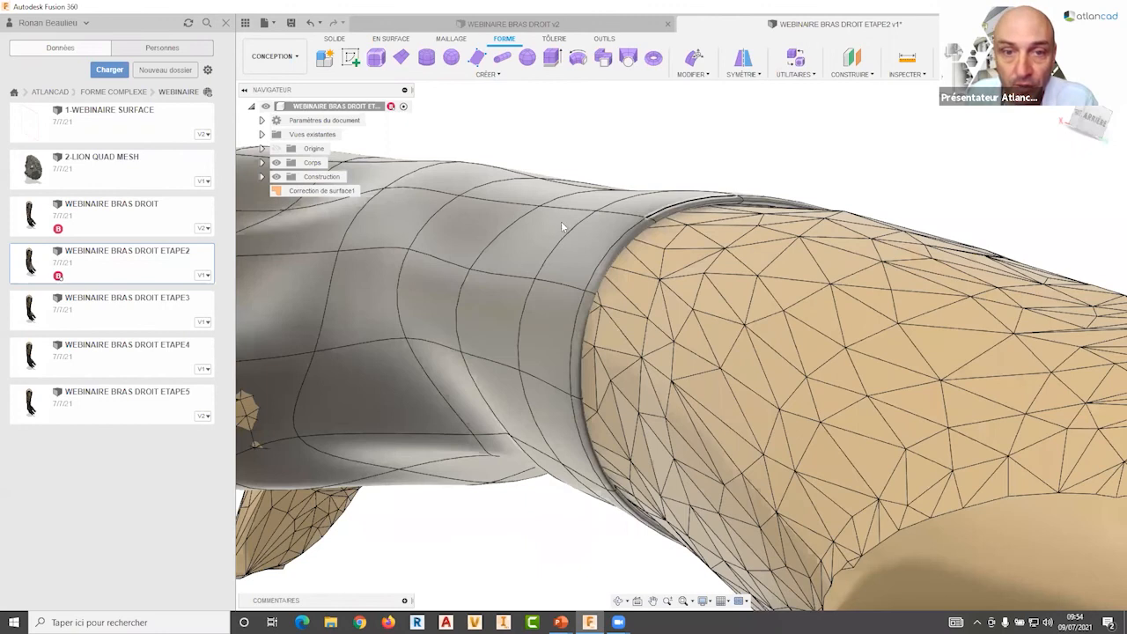
scroll(681, 229, up, 3)
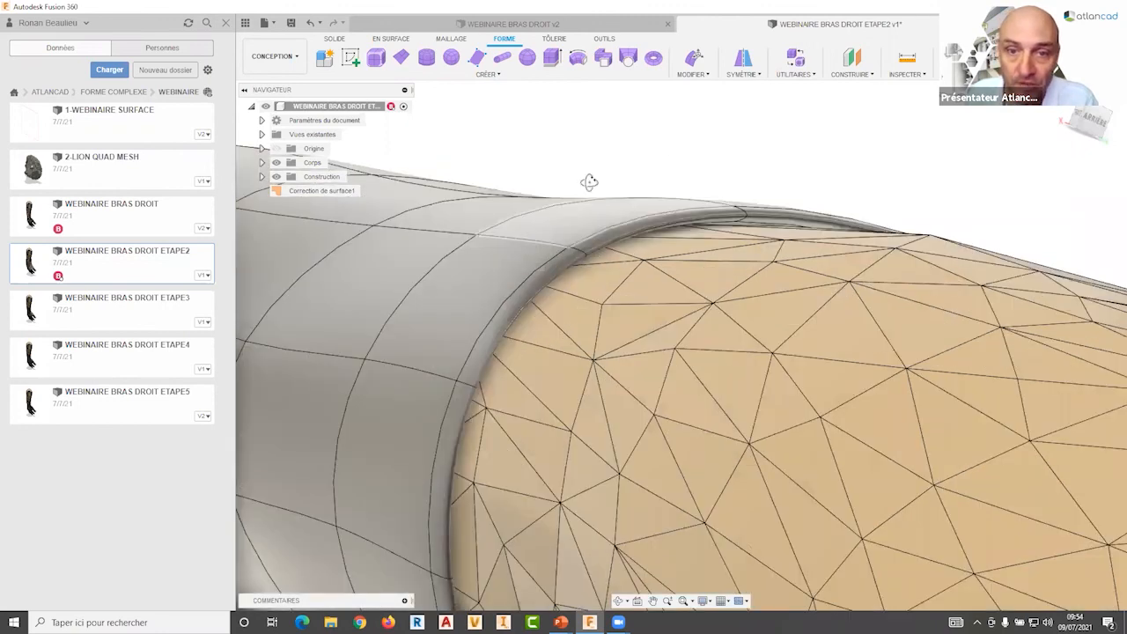
scroll(538, 188, down, 5)
shift+middle_drag(538, 188, 529, 182)
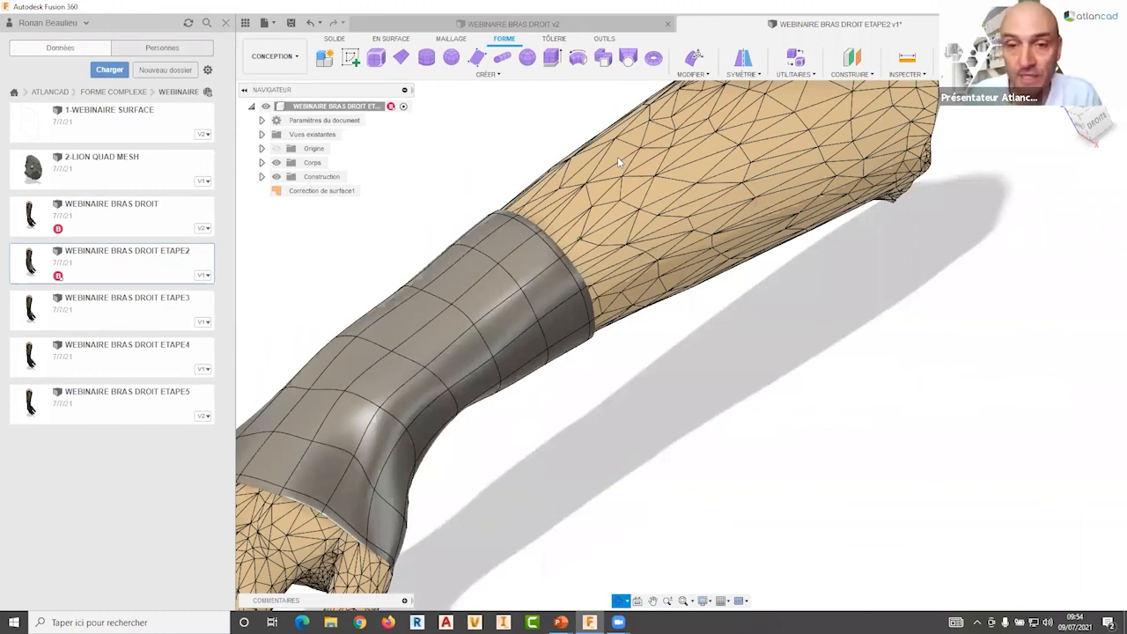
shift+middle_drag(617, 158, 617, 157)
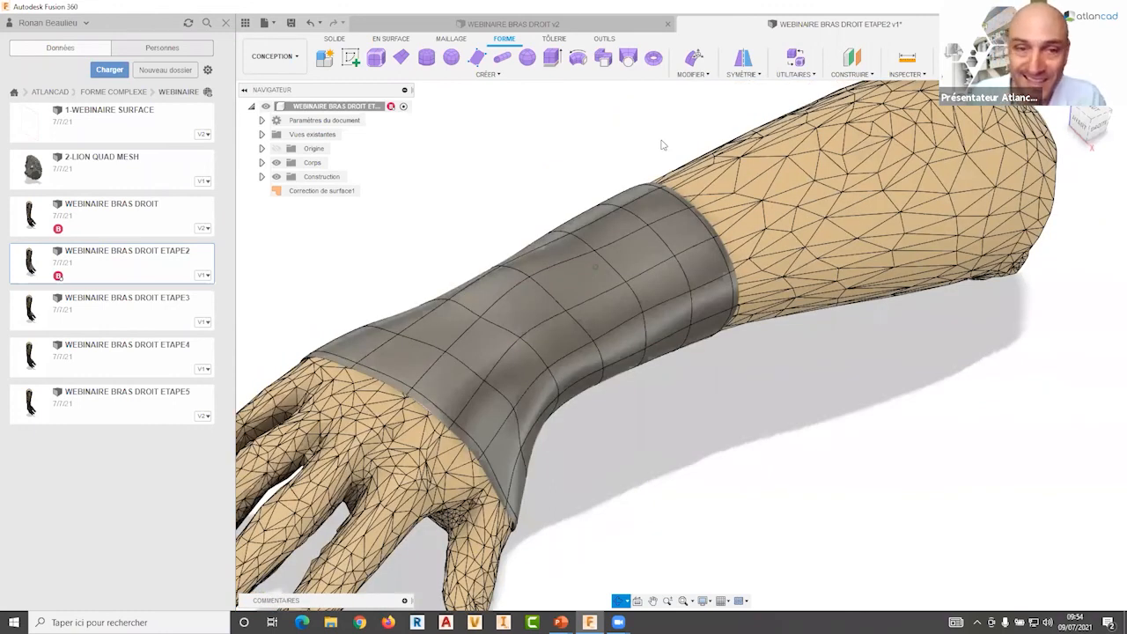
shift+middle_drag(516, 196, 464, 197)
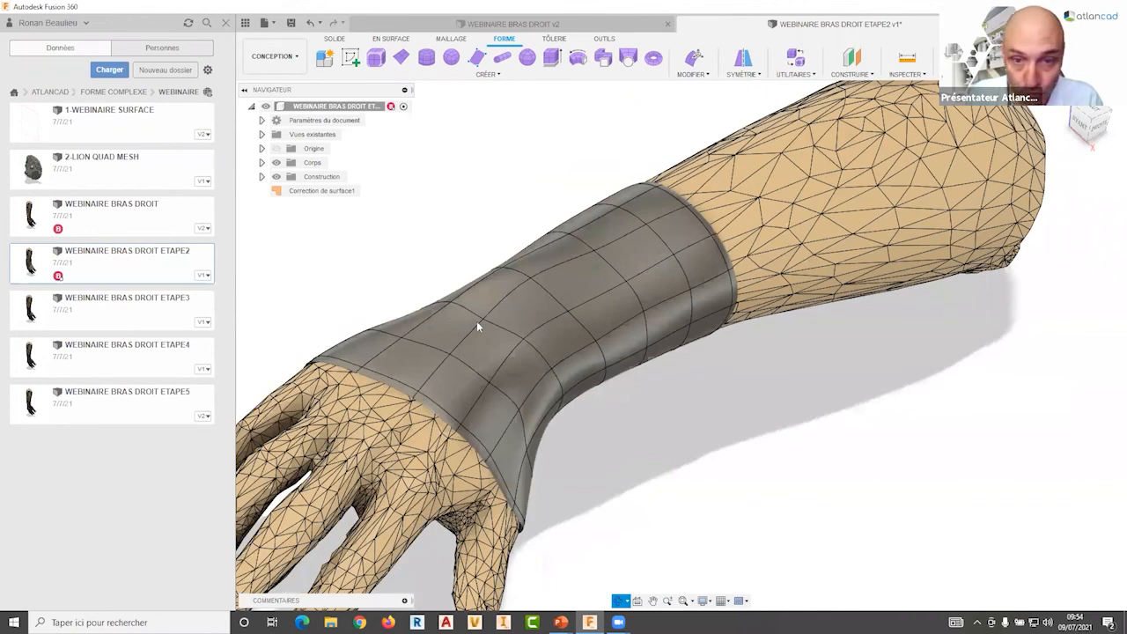
shift+middle_drag(488, 250, 467, 265)
Step: Close WEBINAIRE BRAS DROIT ETAPE2 without saving and open Logo Fusion 2 from the LOGO FUSION folder
click(995, 23)
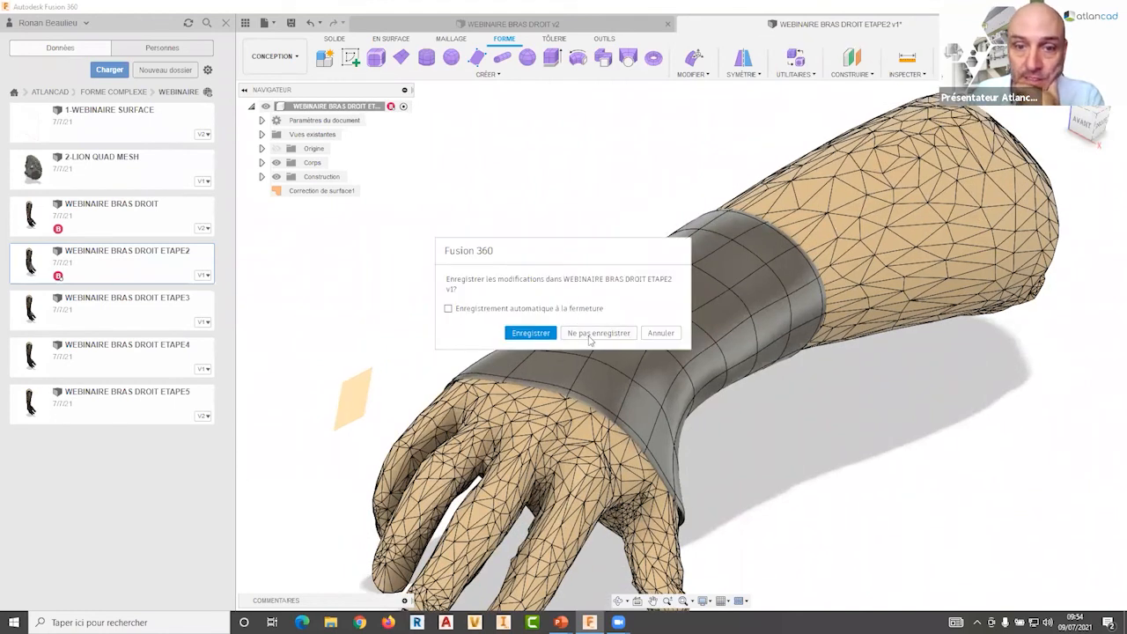
click(590, 332)
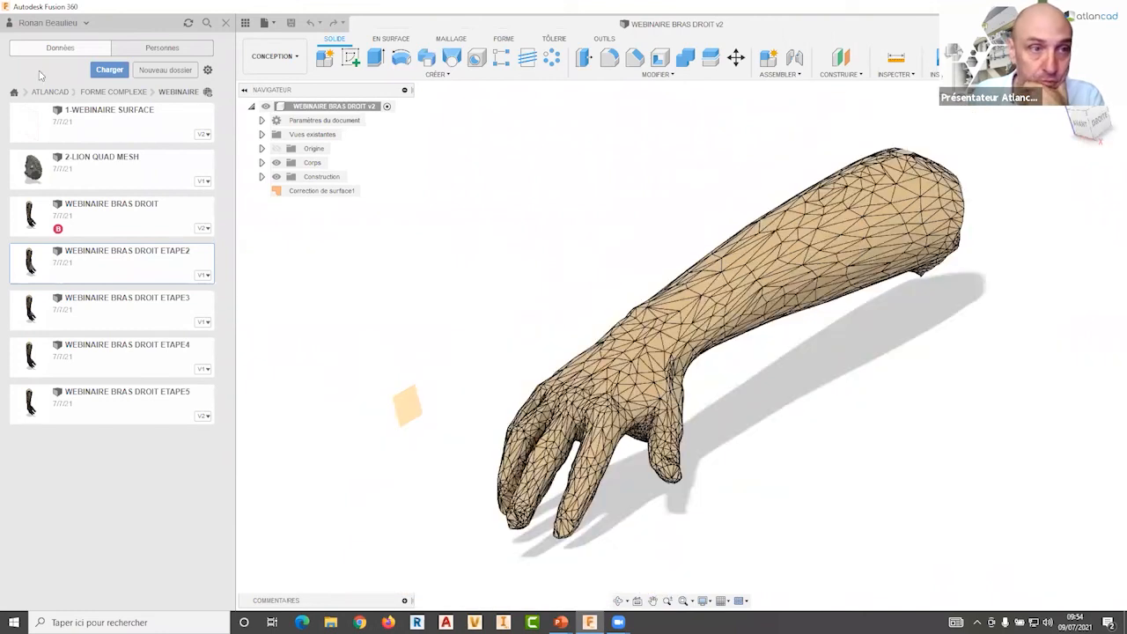
click(106, 92)
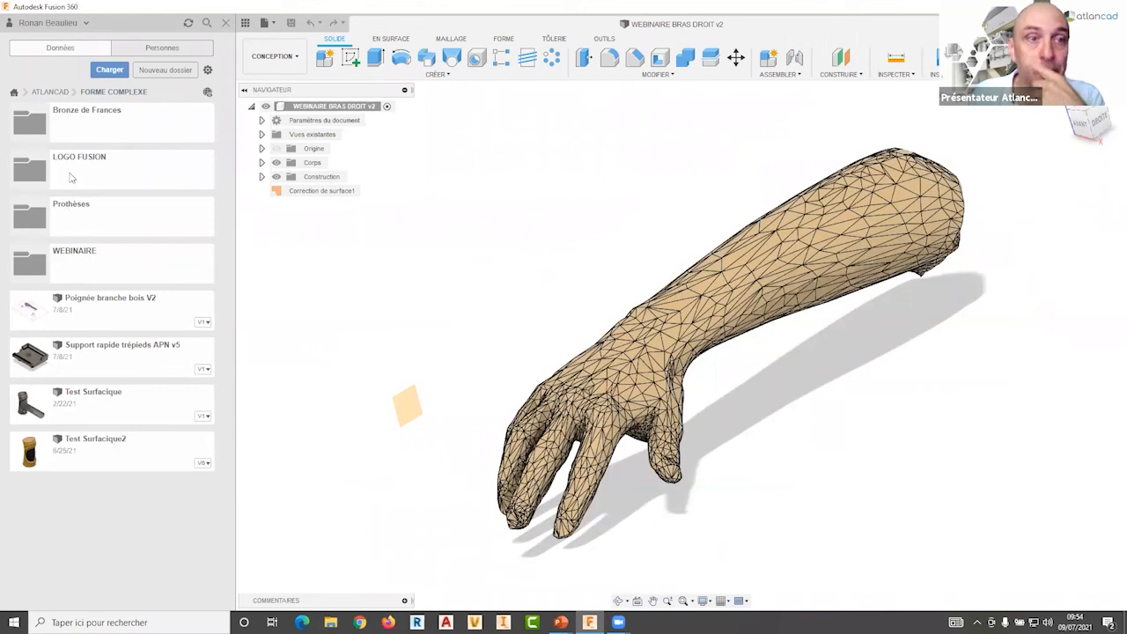
click(38, 171)
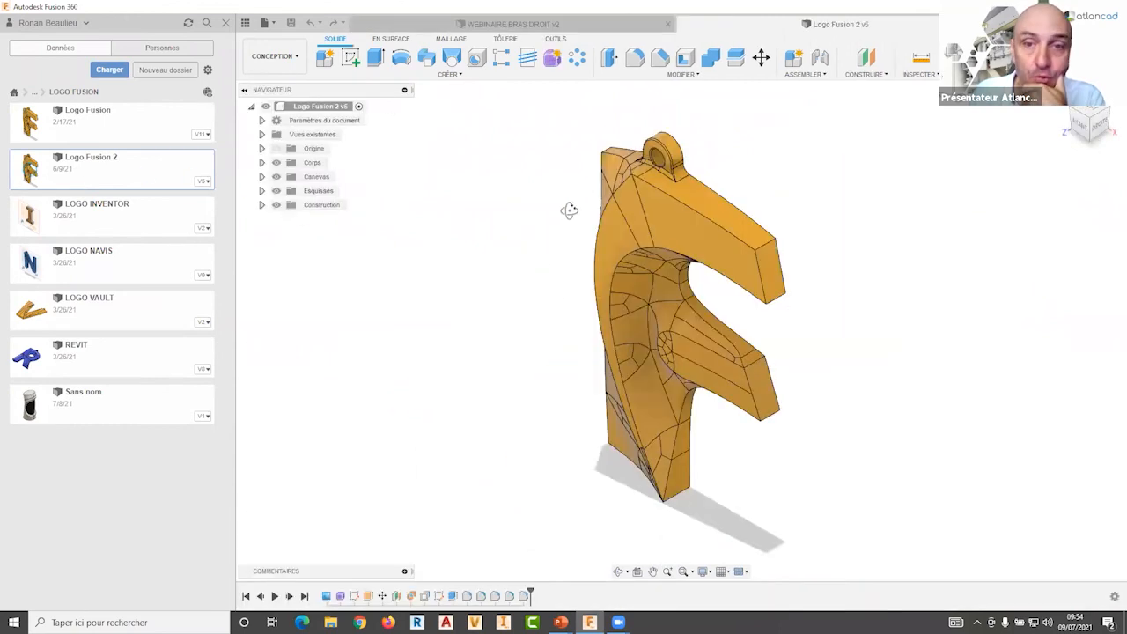
Step: Examine the front, underside and inner curved faces of the F-shaped logo, and open the REVIT design
shift+middle_drag(566, 214, 610, 272)
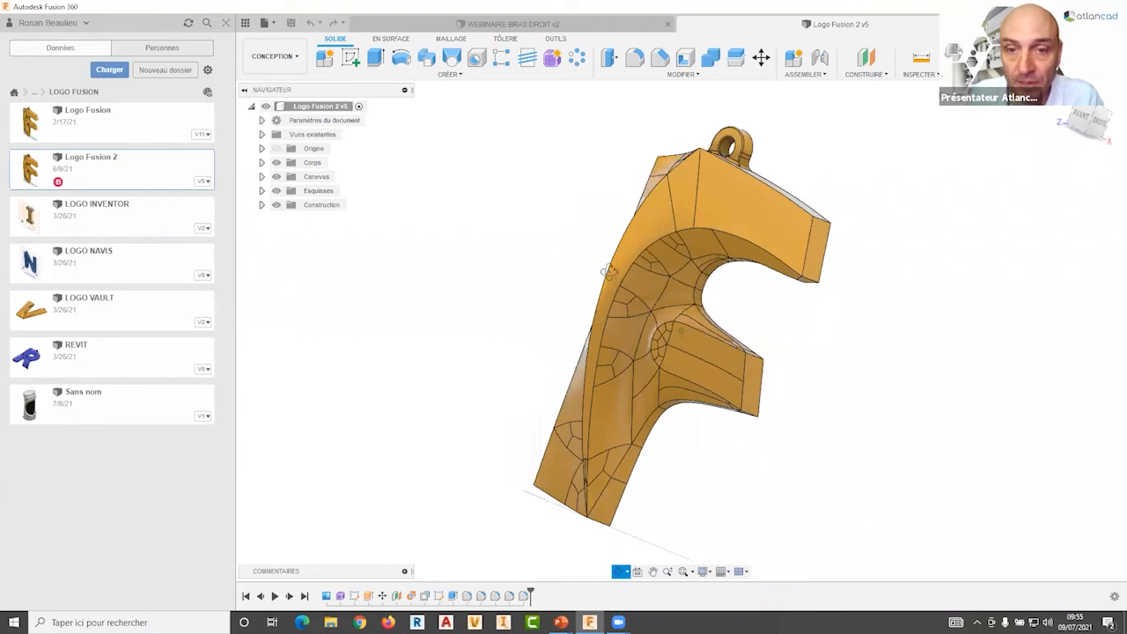
shift+middle_drag(543, 171, 650, 257)
mouse_move(598, 313)
shift+middle_down()
mouse_move(567, 318)
mouse_move(570, 355)
mouse_move(585, 315)
shift+middle_up()
shift+middle_drag(598, 258, 566, 333)
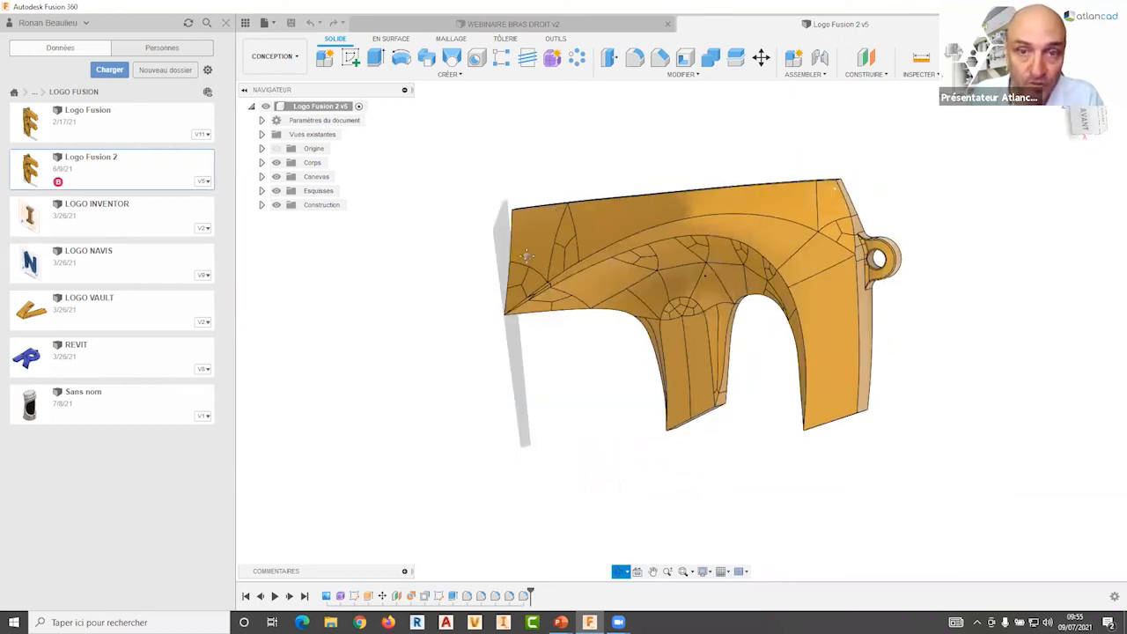
shift+middle_drag(525, 255, 538, 256)
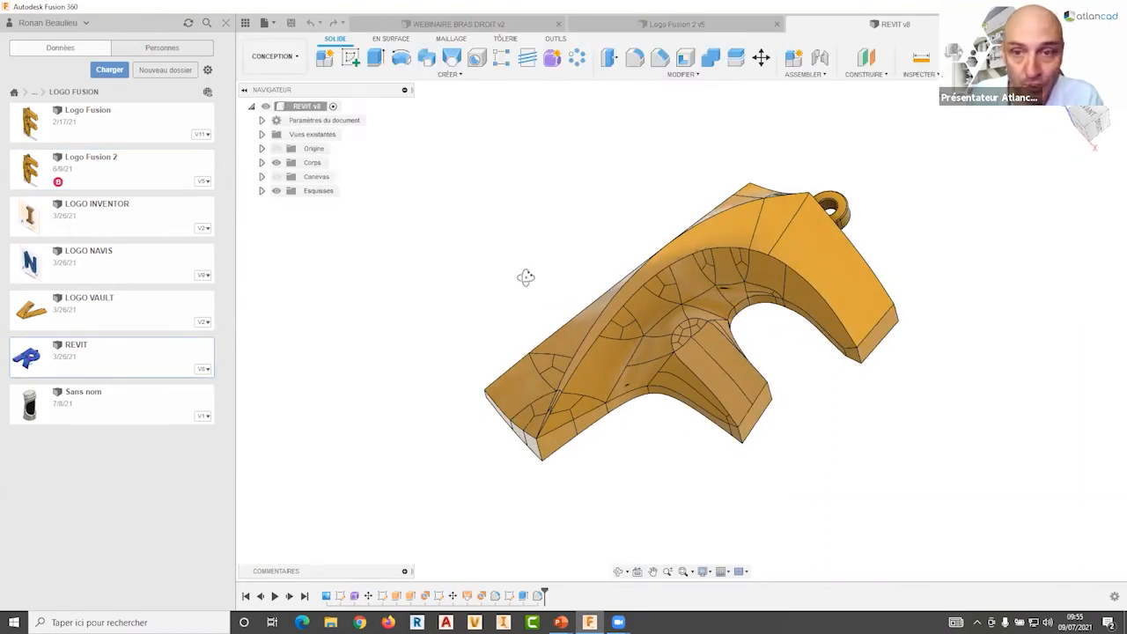
Step: Examine the R-shaped REVIT logo model from several angles
shift+middle_drag(502, 227, 531, 258)
scroll(571, 193, down, 5)
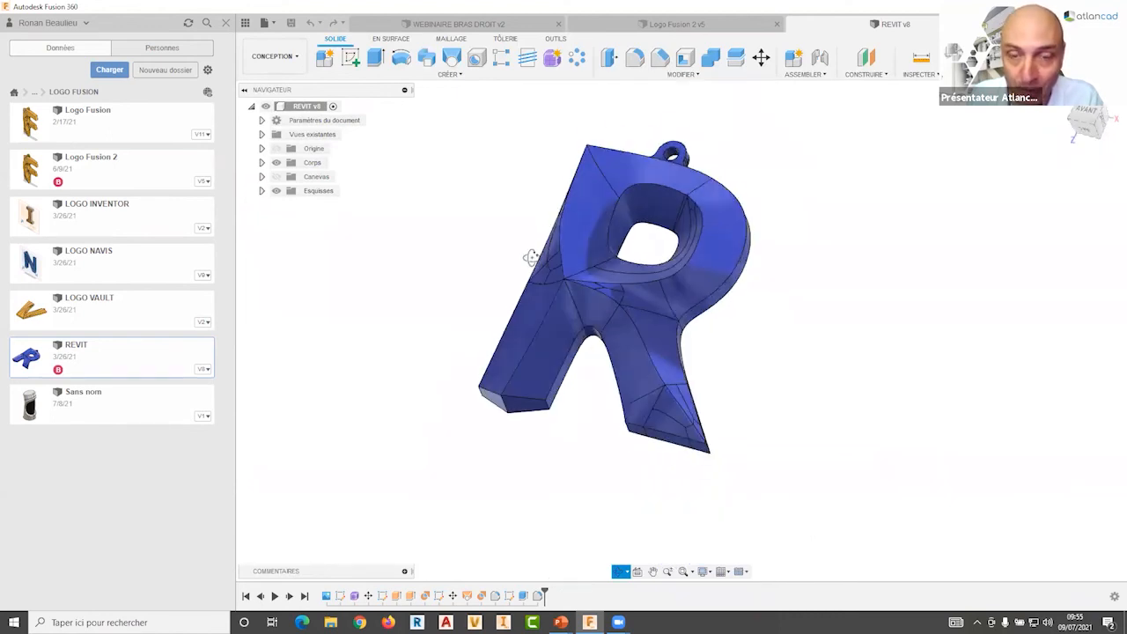
mouse_move(466, 221)
shift+middle_down()
mouse_move(556, 225)
mouse_move(554, 210)
shift+middle_up()
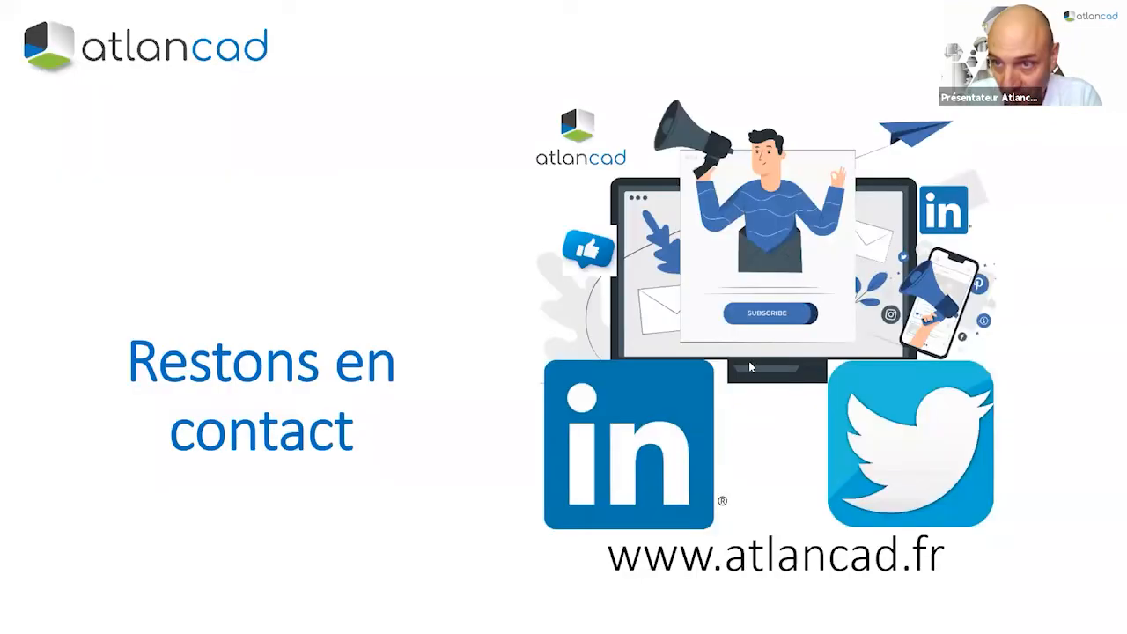
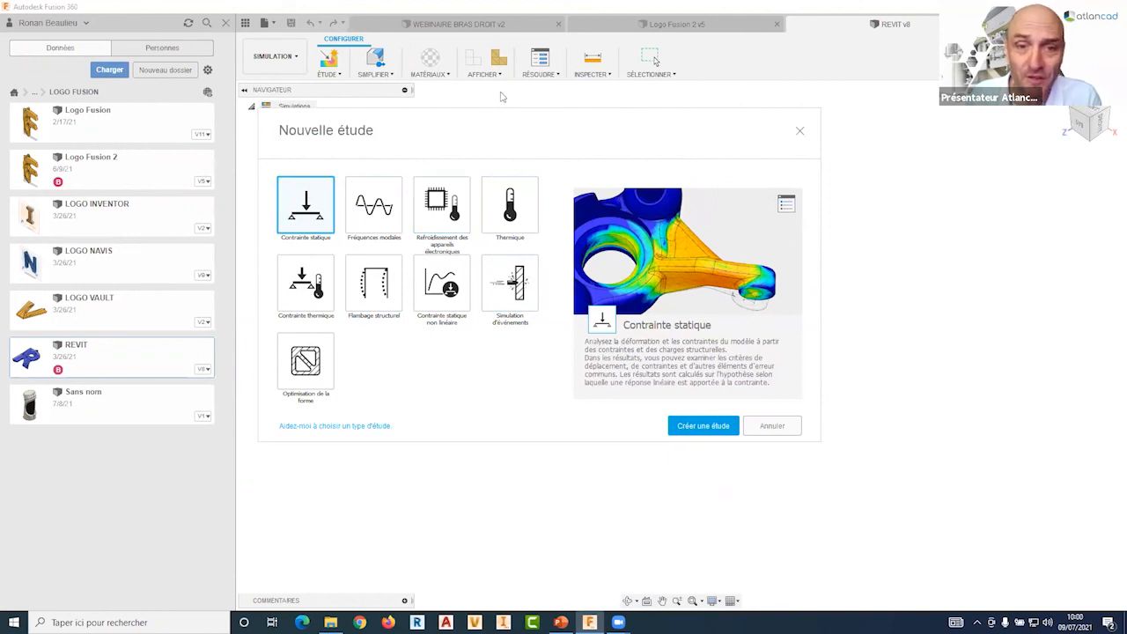
Step: Review the descriptions of the Simulation d'événements, Contrainte statique non linéaire and Optimisation de la forme study types
click(508, 301)
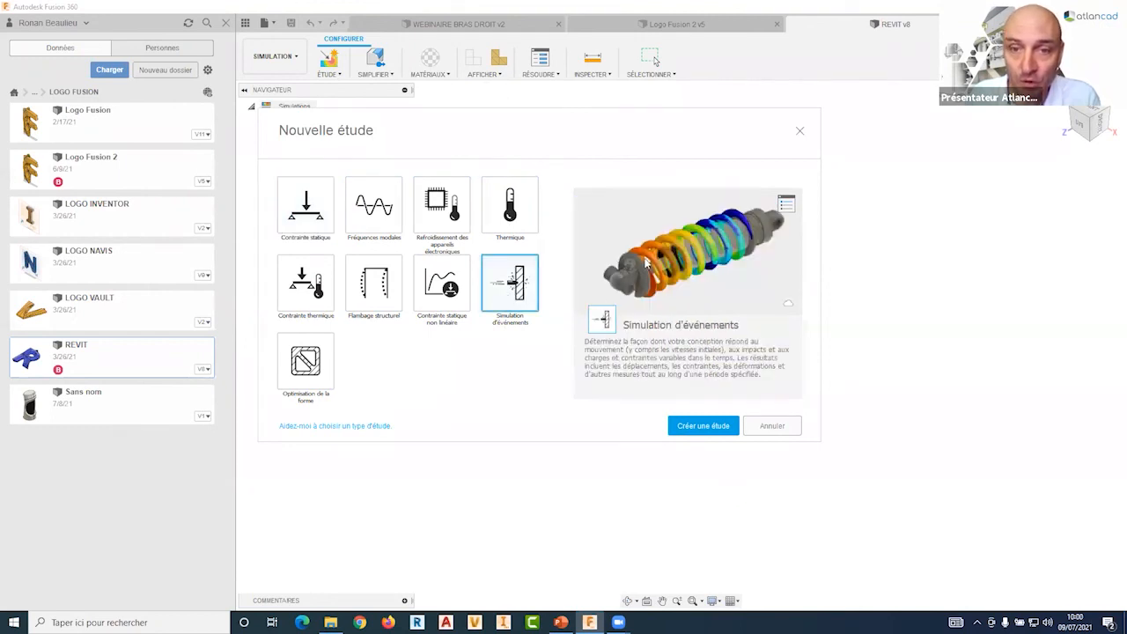
click(450, 282)
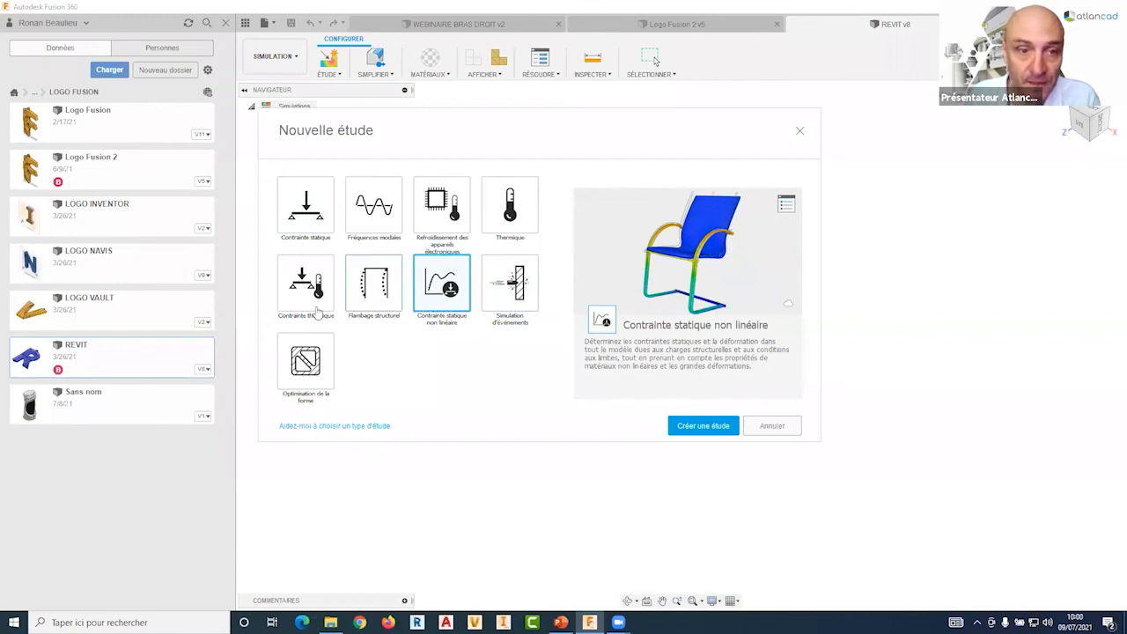
click(325, 352)
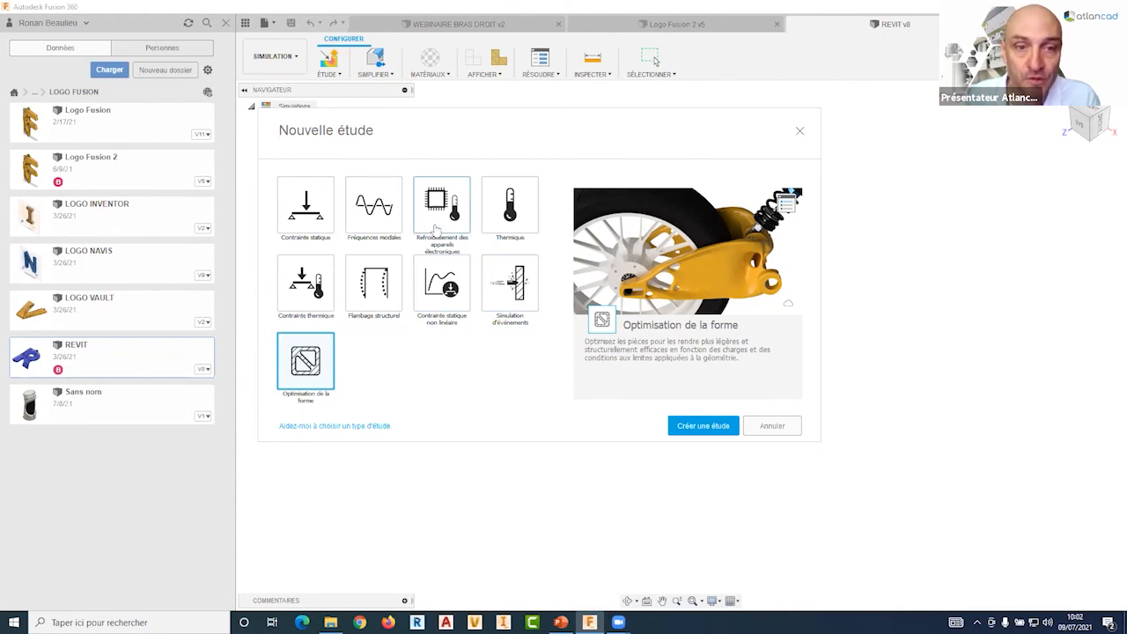
drag(462, 115, 466, 205)
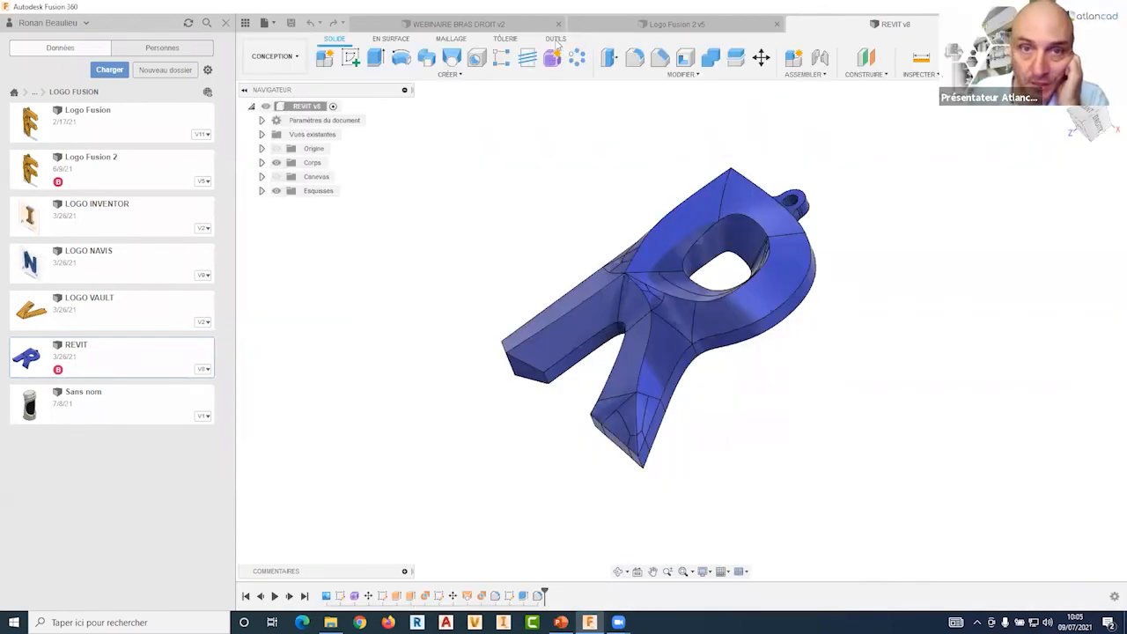
Step: Switch the REVIT design to the manufacturing workspace and open the machine library with the Additif filter
click(273, 55)
click(271, 188)
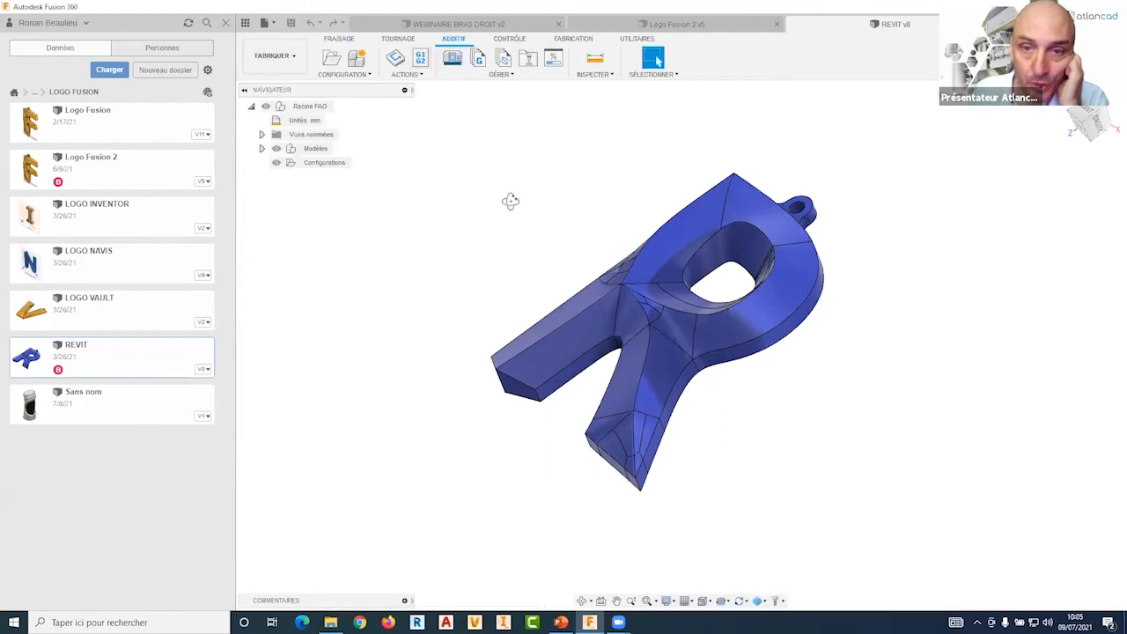
shift+middle_drag(548, 189, 457, 68)
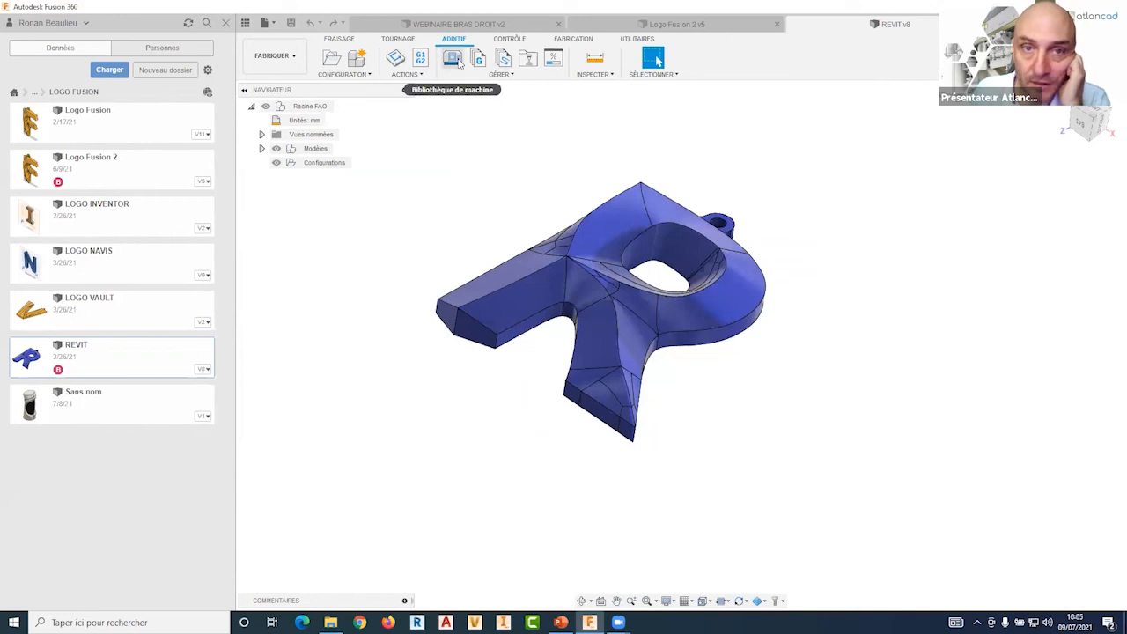
click(454, 59)
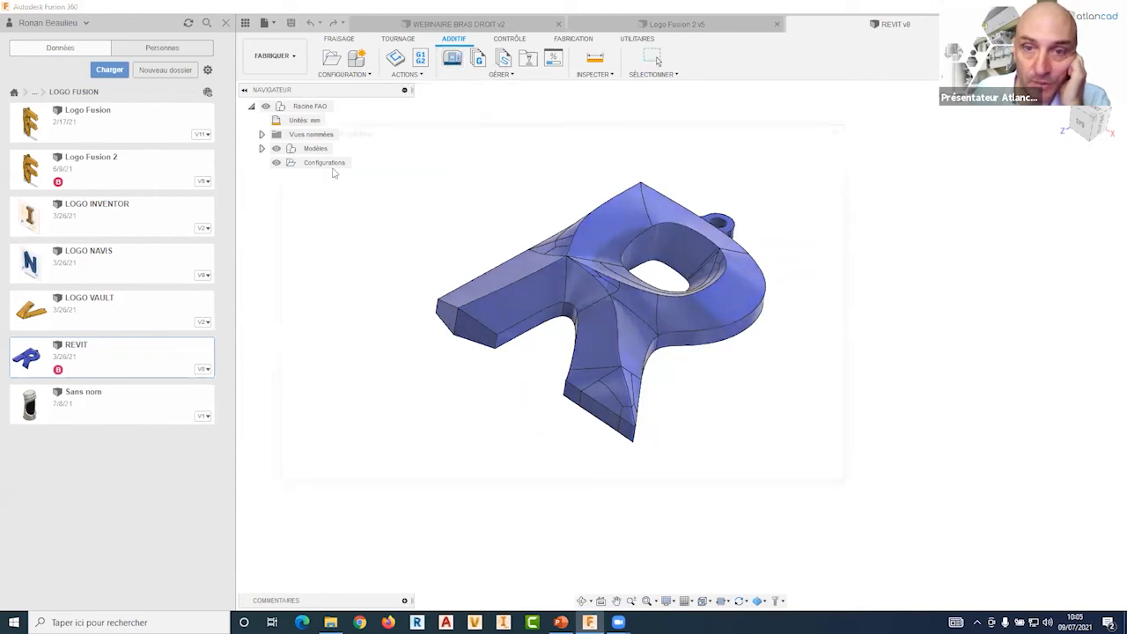
click(728, 185)
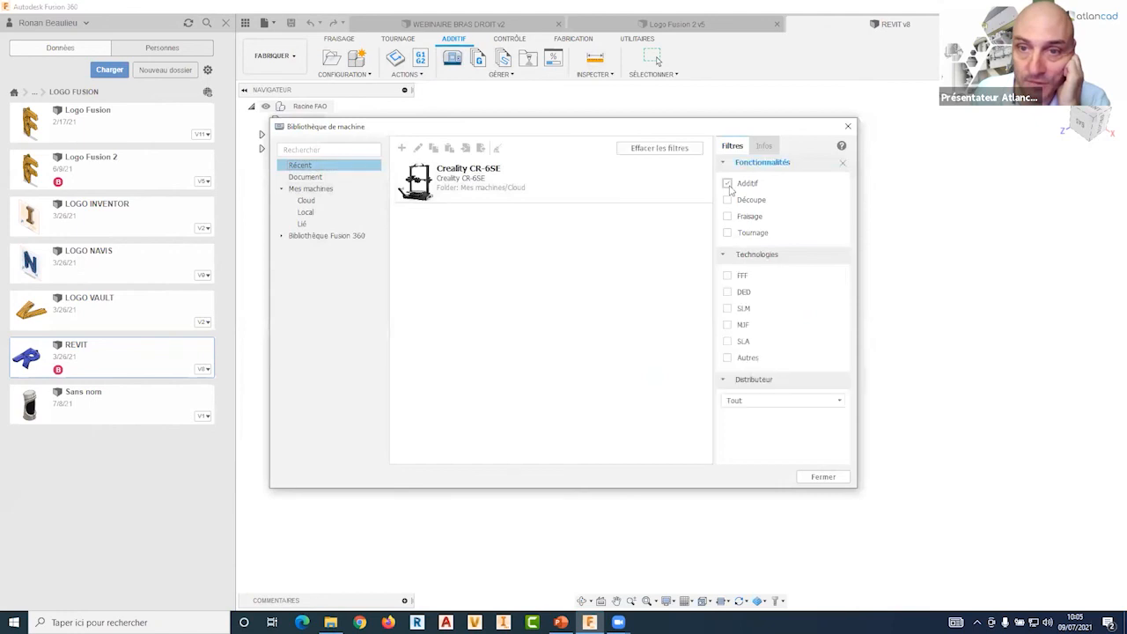
Step: Review the Creality CR-6SE's details and check the Cloud and Lié machine folders with the Additif filter removed
click(485, 173)
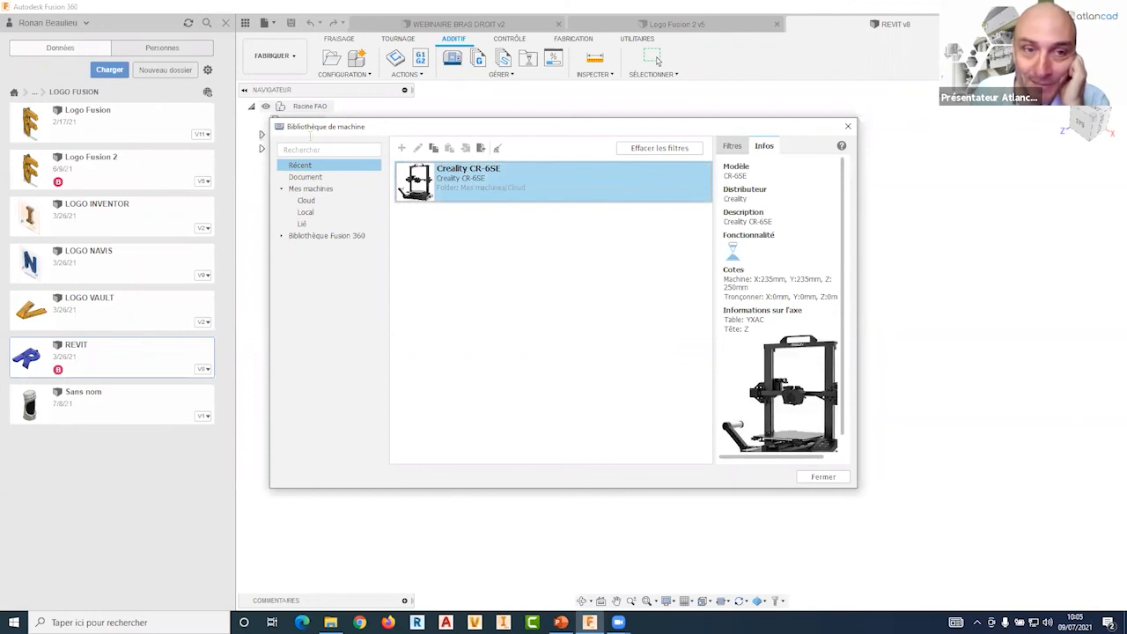
drag(553, 126, 526, 110)
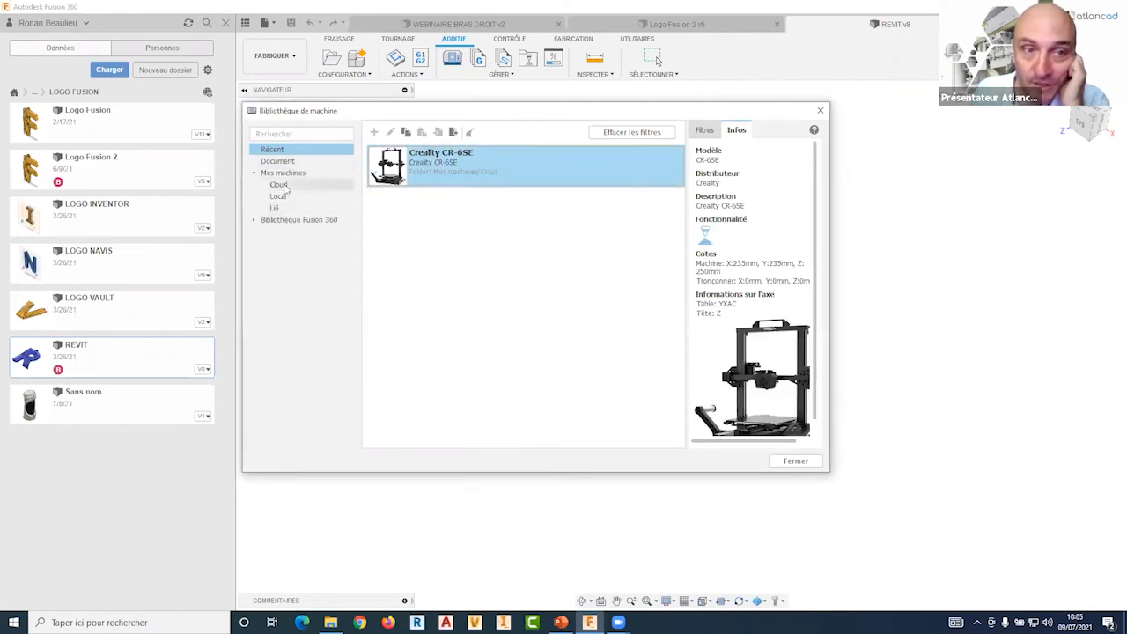
click(280, 185)
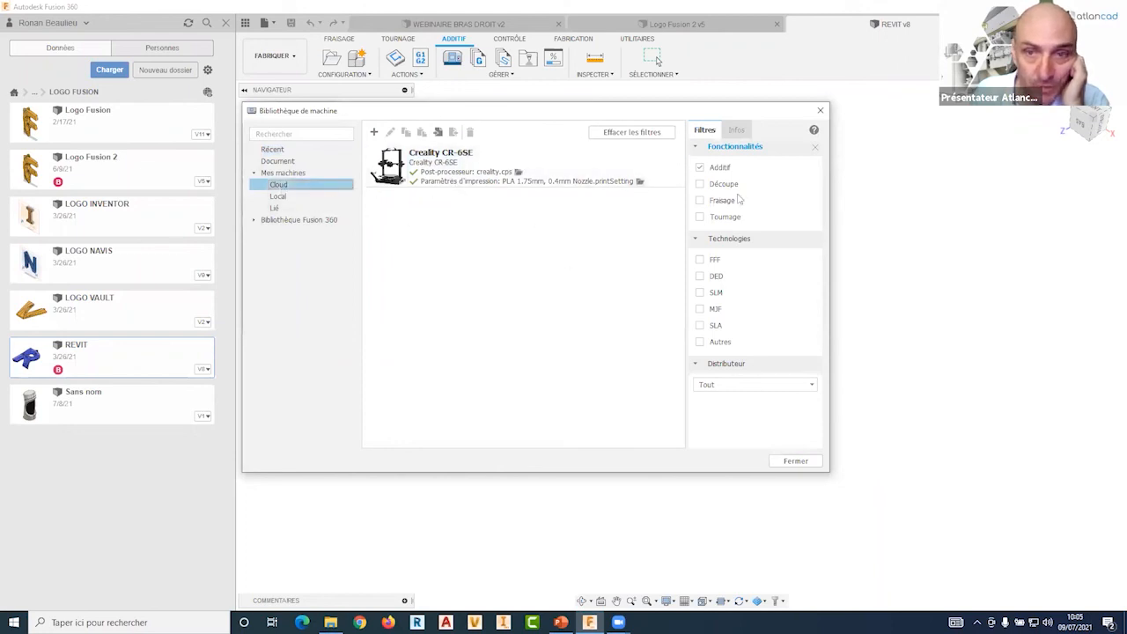
click(700, 167)
click(279, 207)
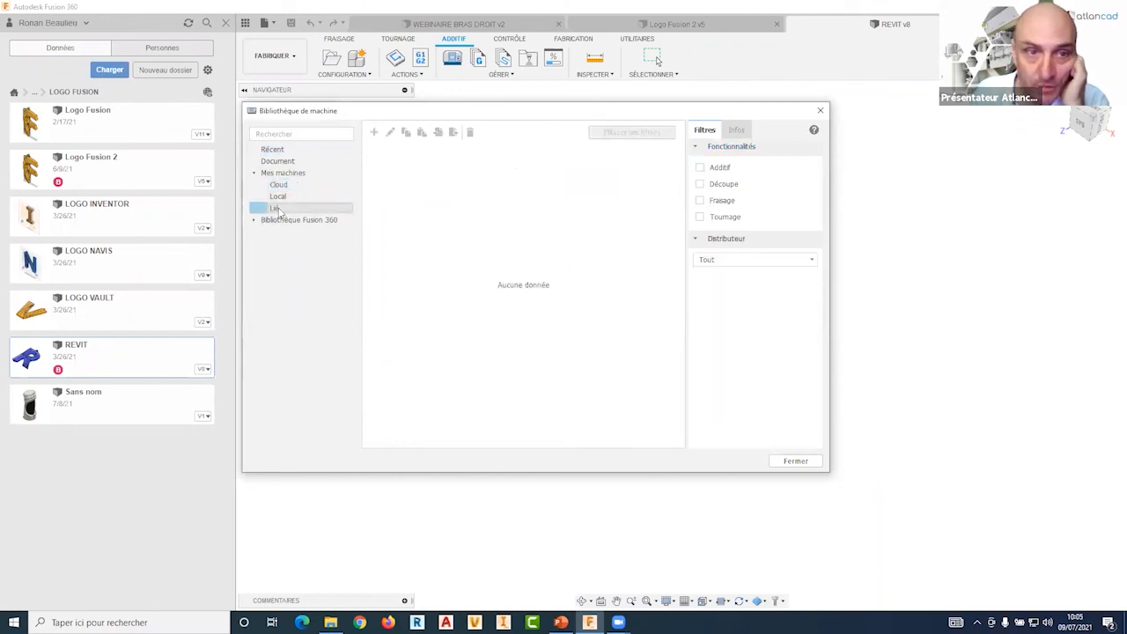
click(281, 184)
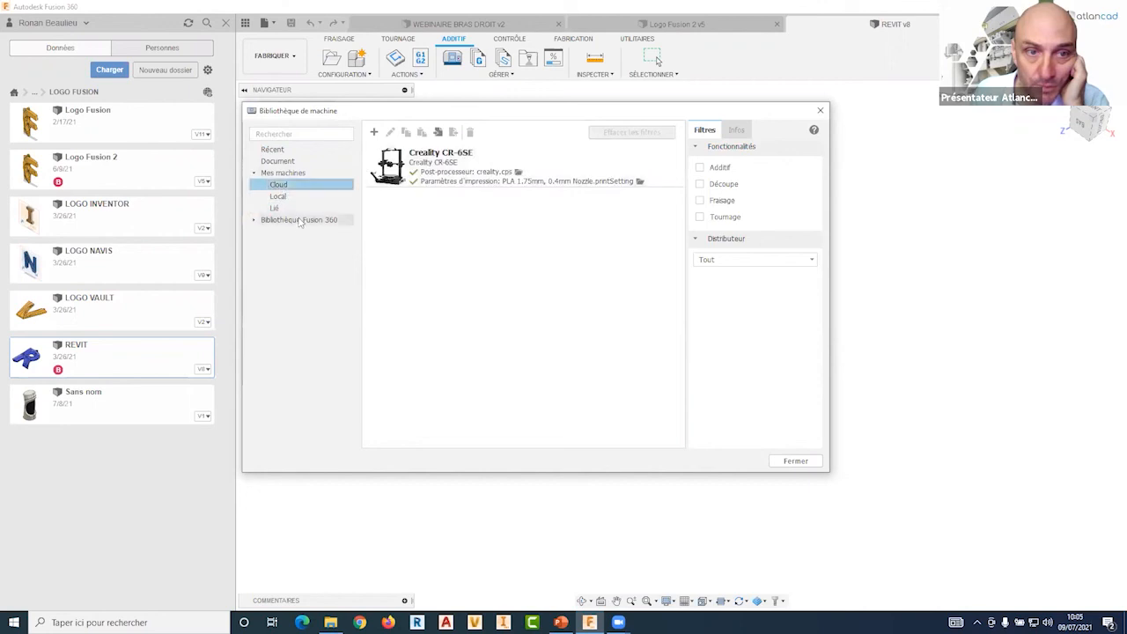
Step: Browse the Bibliothèque Fusion 360 machines unfiltered and with the Additif filter, and return to the Cloud machine folder
click(298, 221)
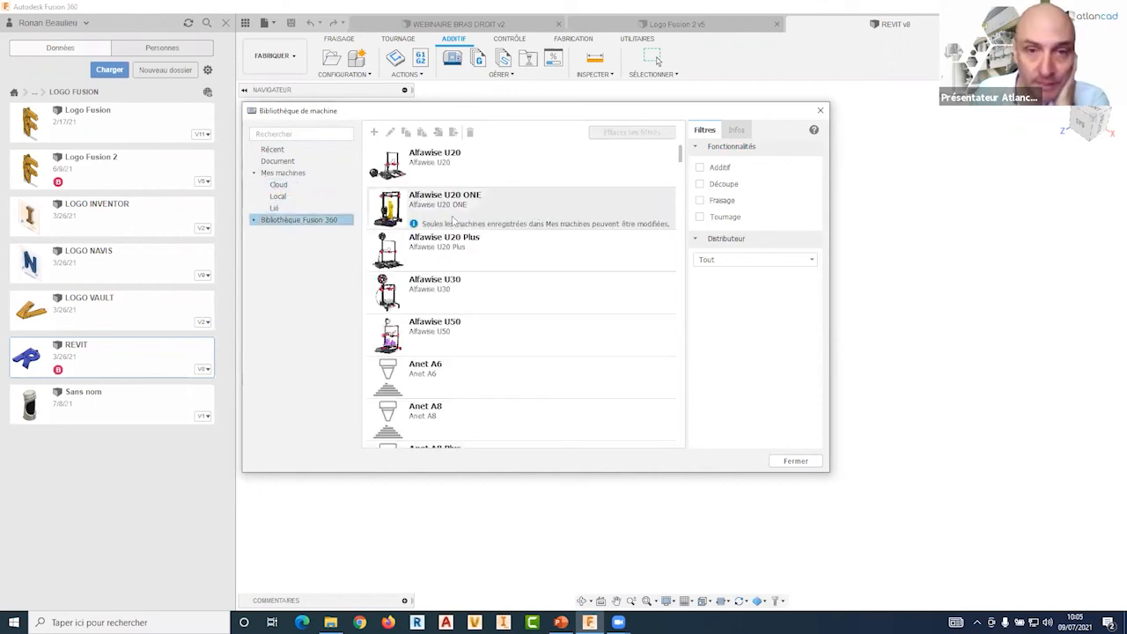
scroll(461, 220, down, 5)
scroll(461, 220, up, 4)
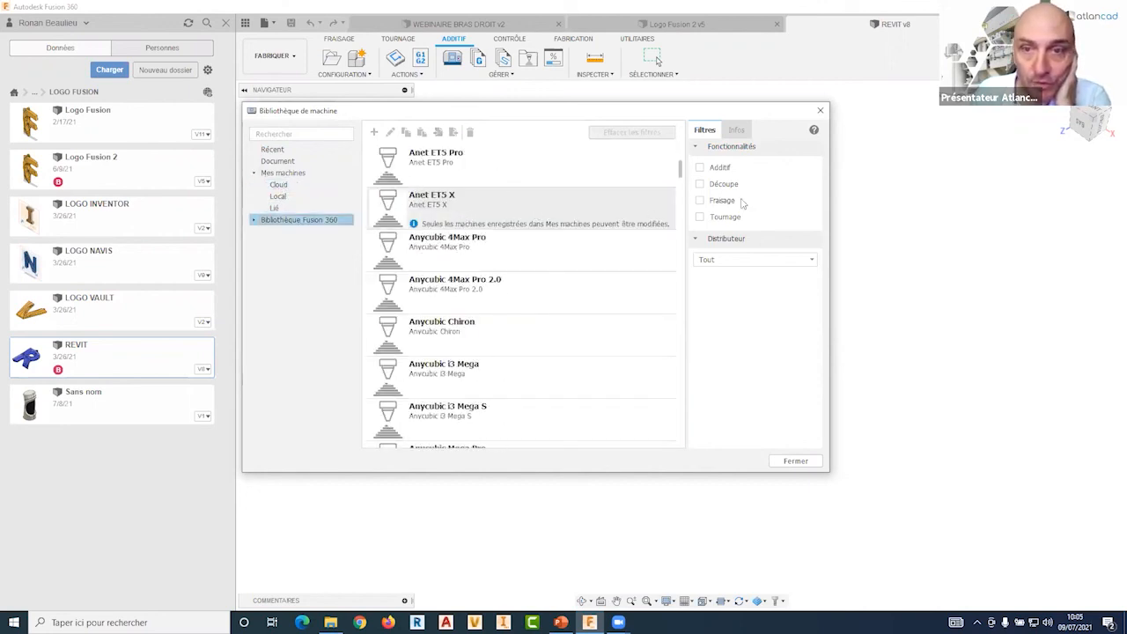
click(700, 167)
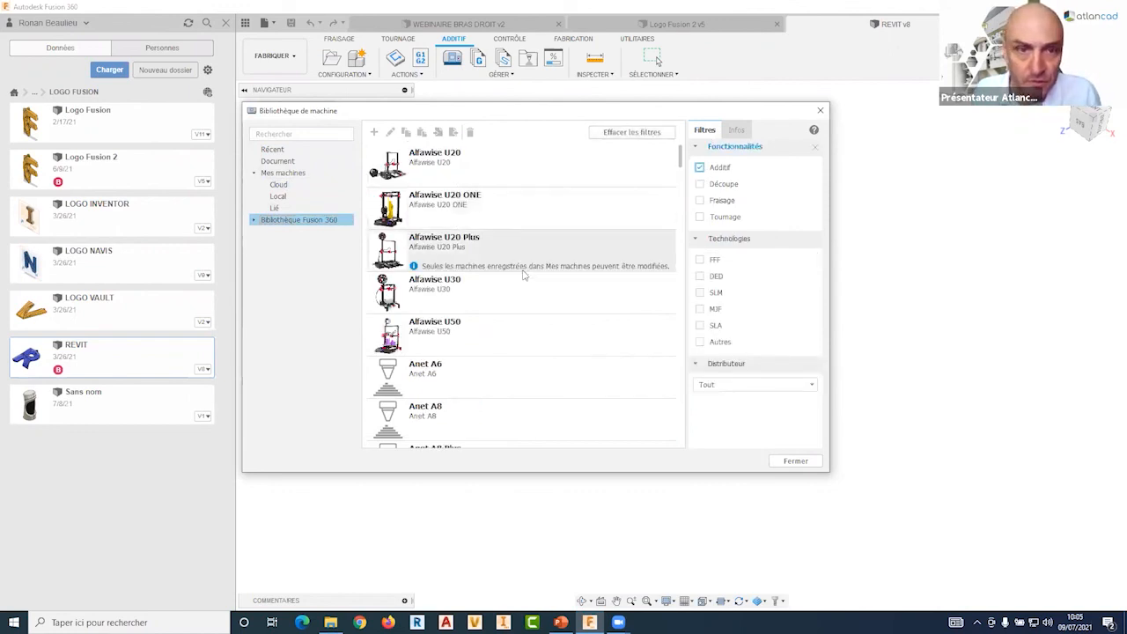
scroll(515, 272, down, 5)
scroll(500, 255, up, 5)
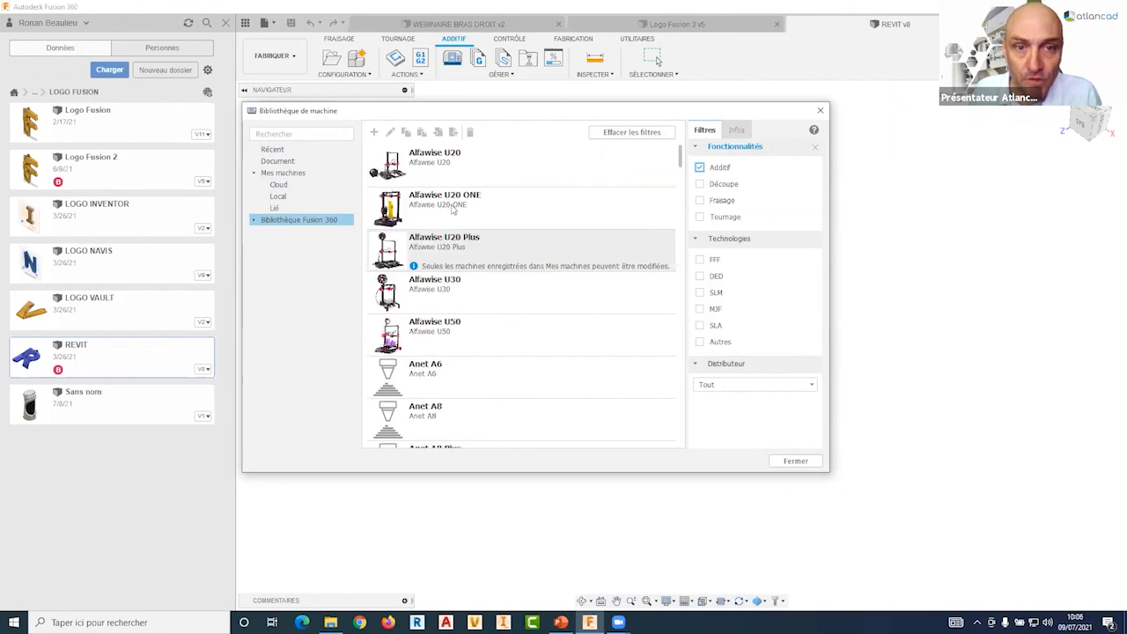
scroll(498, 238, down, 10)
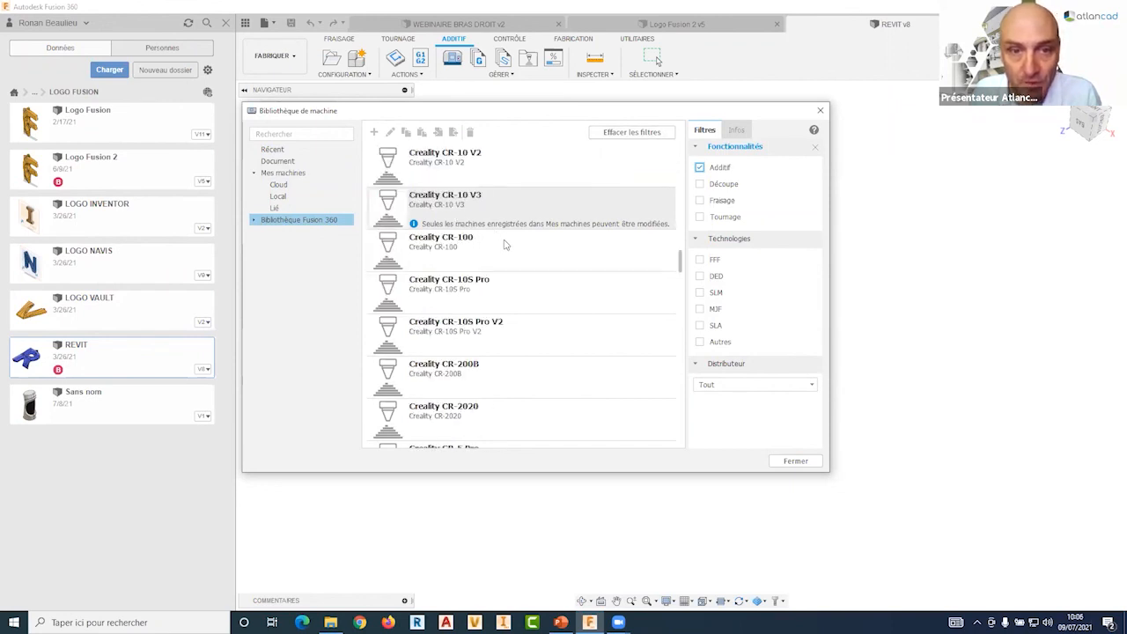
scroll(457, 232, down, 5)
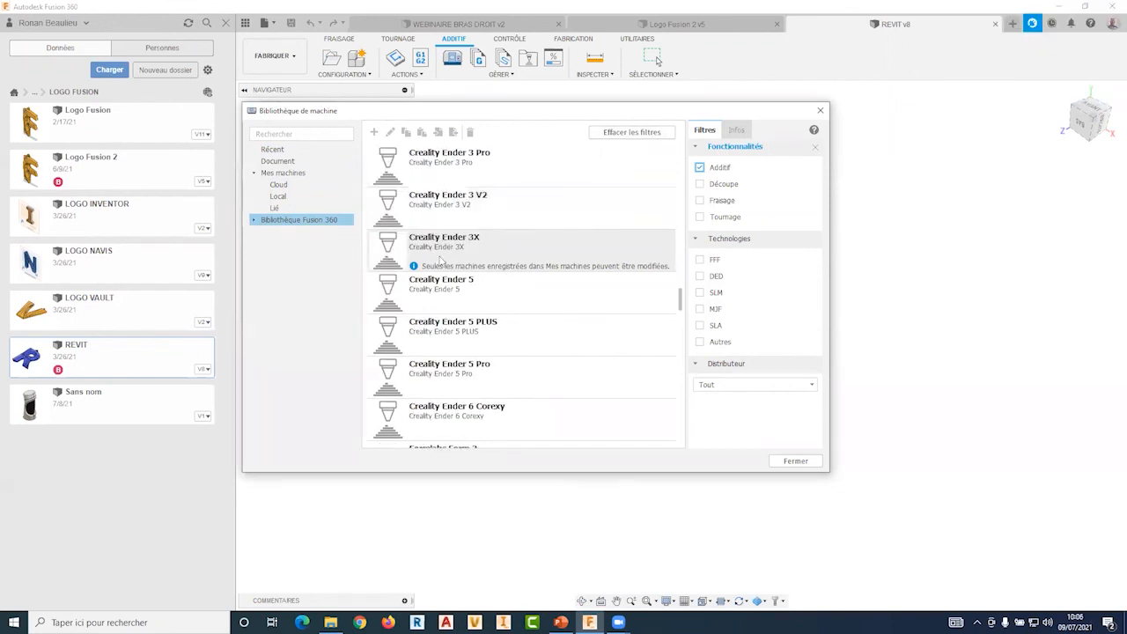
scroll(442, 260, up, 15)
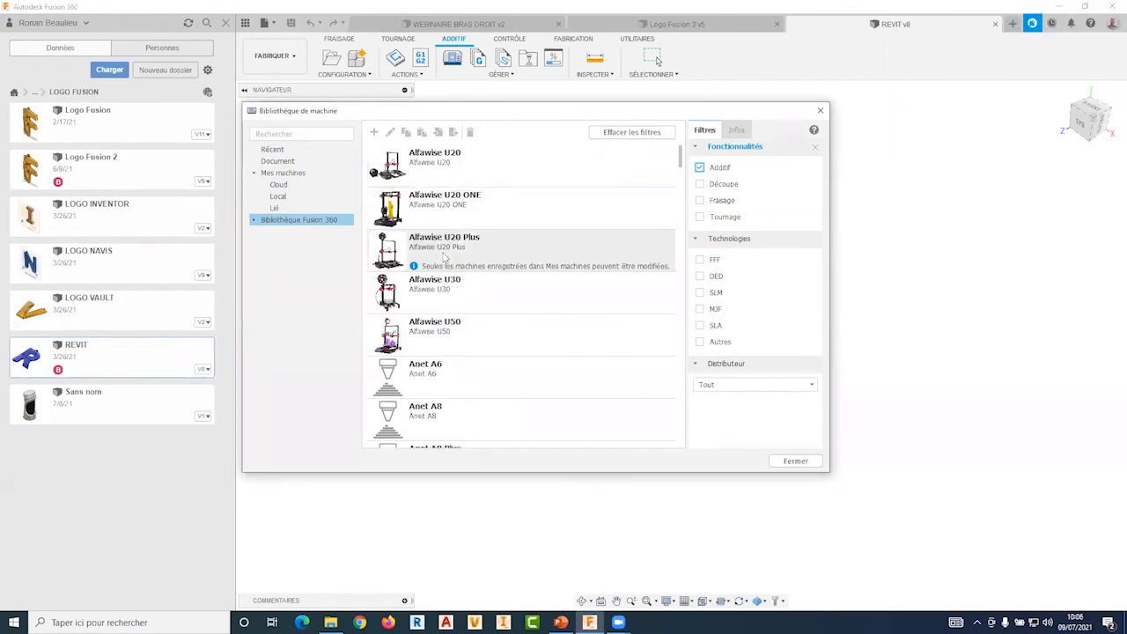
click(278, 185)
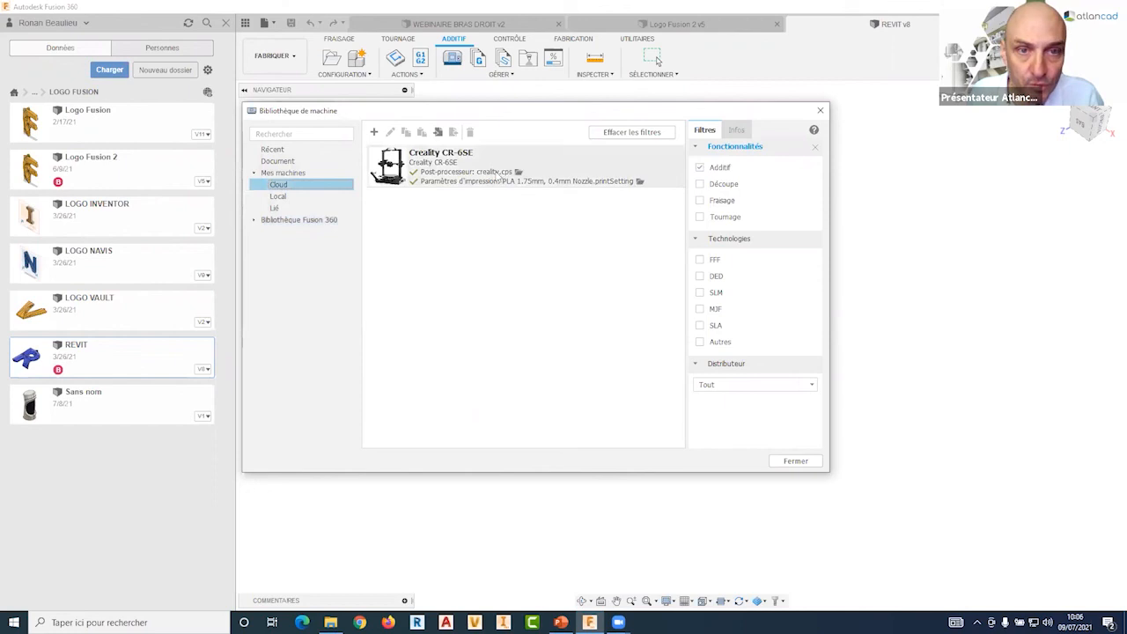
click(278, 184)
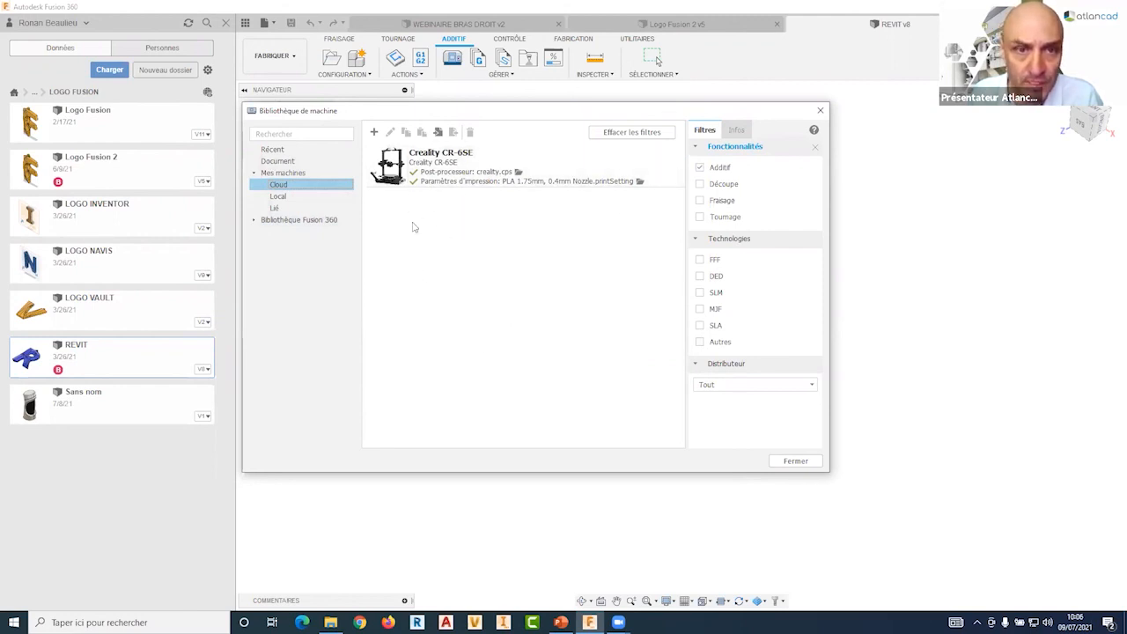
Step: Review the Creality CR-10 in the Fusion 360 library's Creality list, and select the Creality CR-6SE in the Cloud folder
click(255, 220)
click(253, 220)
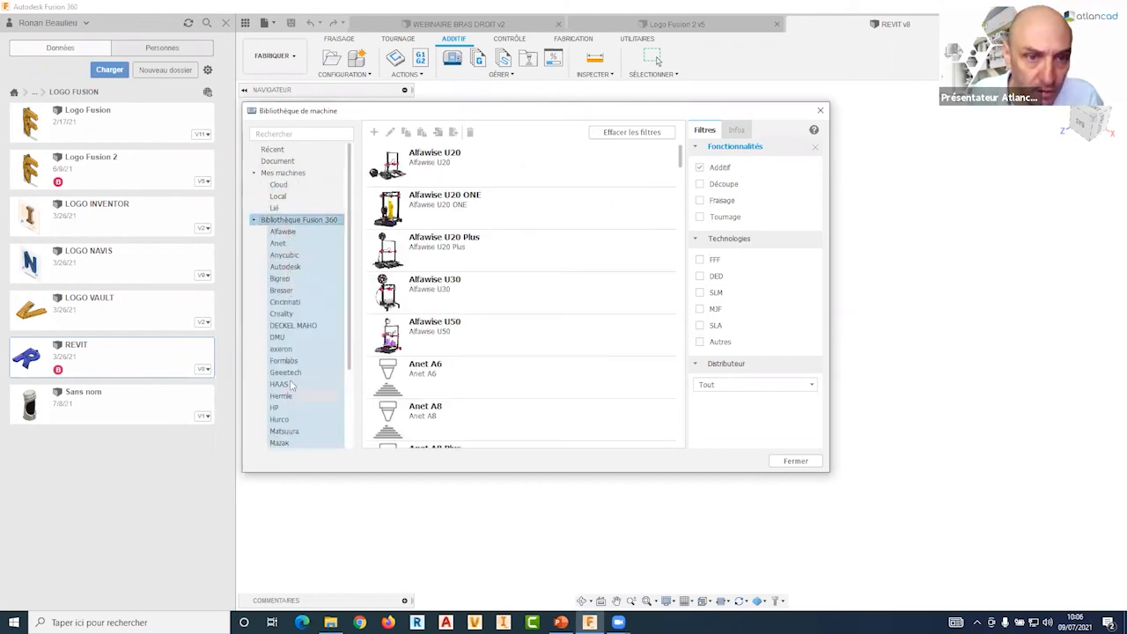
click(285, 317)
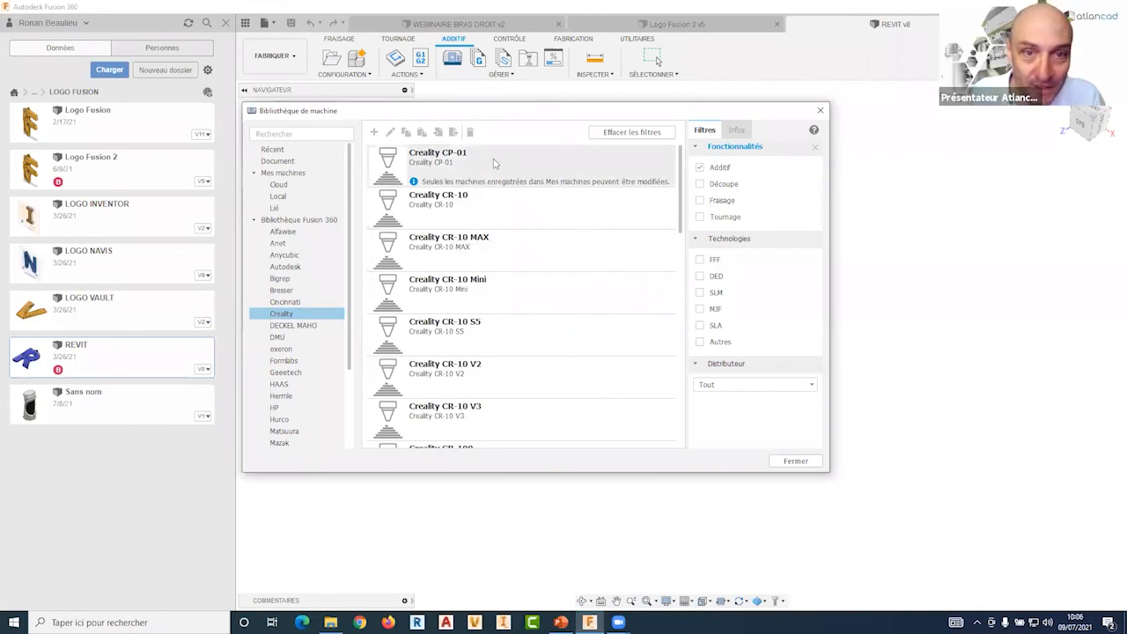
scroll(502, 185, down, 10)
scroll(526, 217, up, 10)
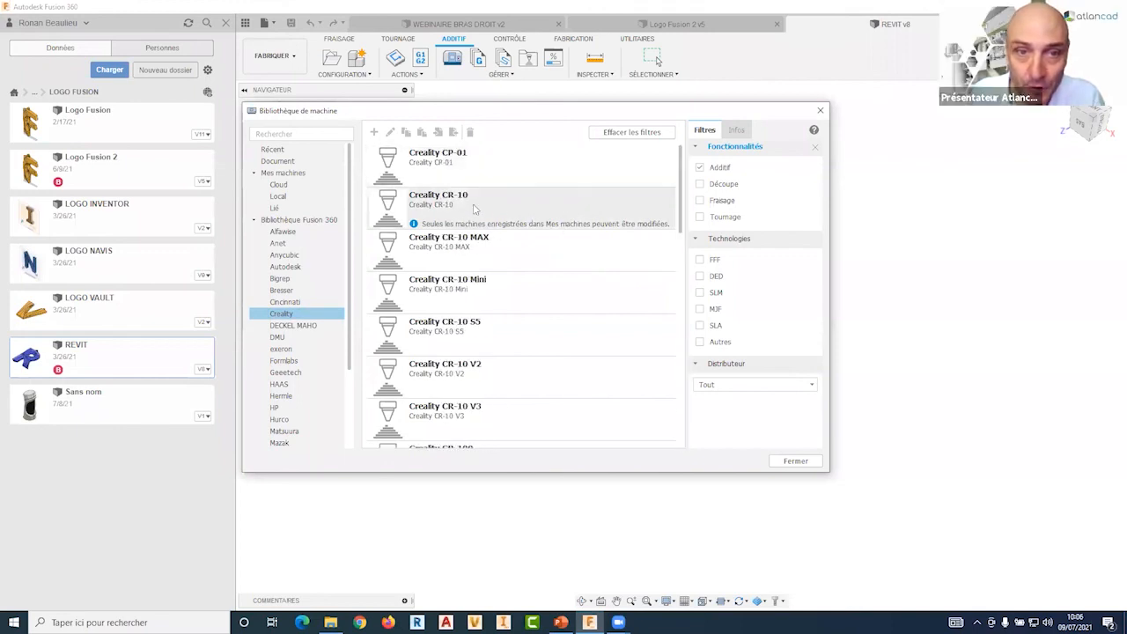
click(497, 199)
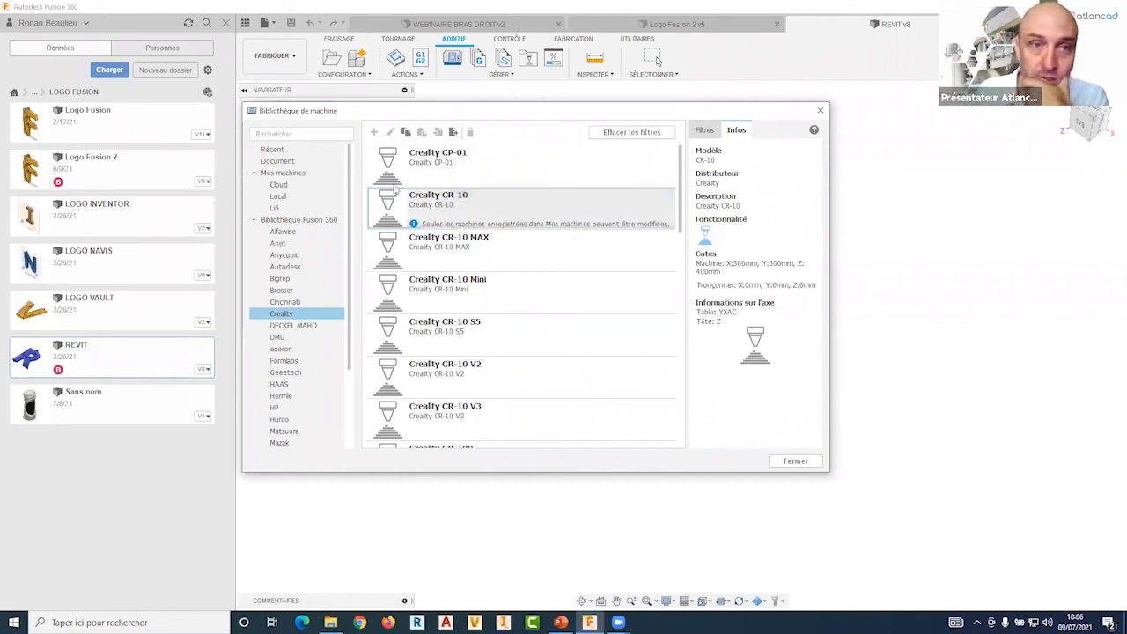
click(277, 185)
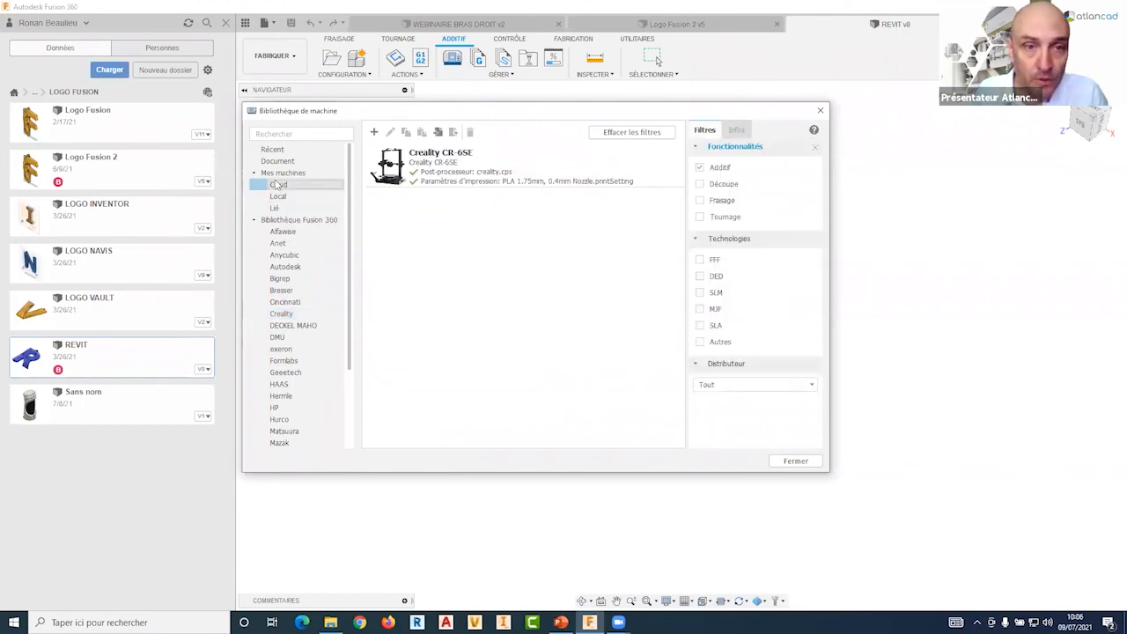
click(423, 169)
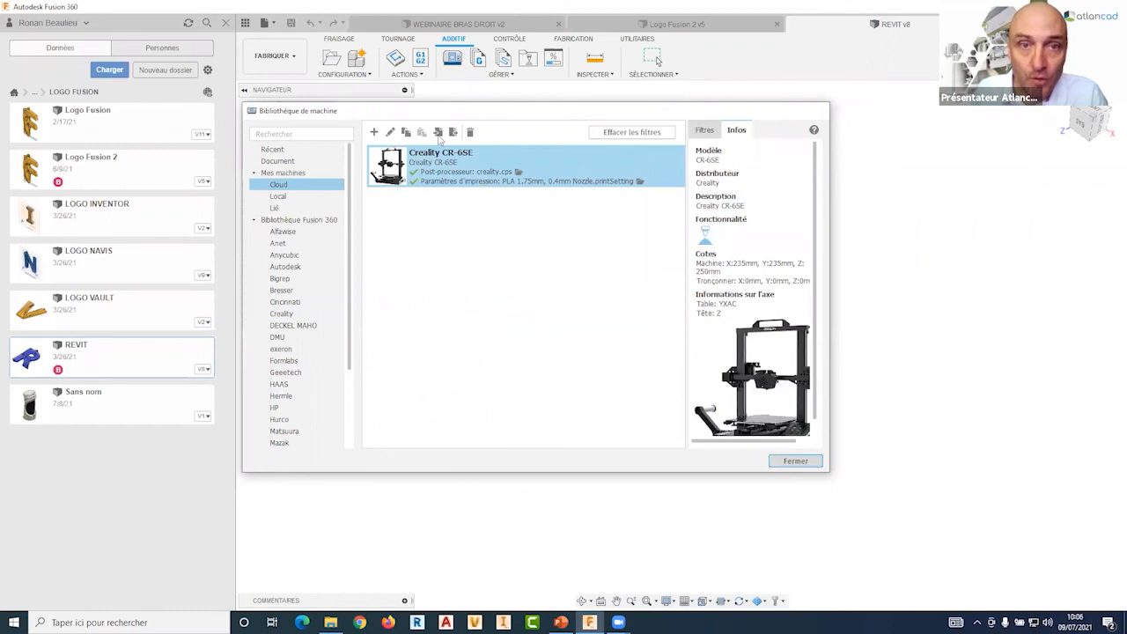